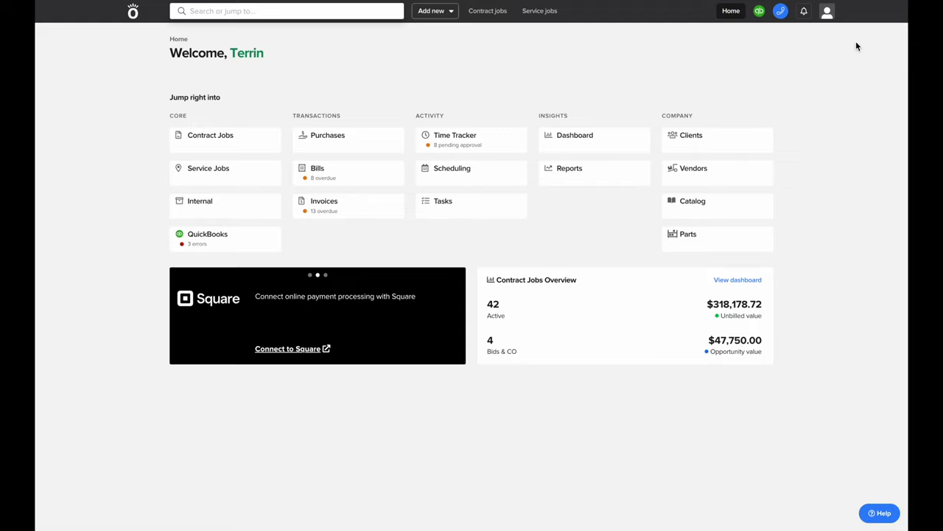
Go to the Admin section through the profile avatar's account menu
click(827, 11)
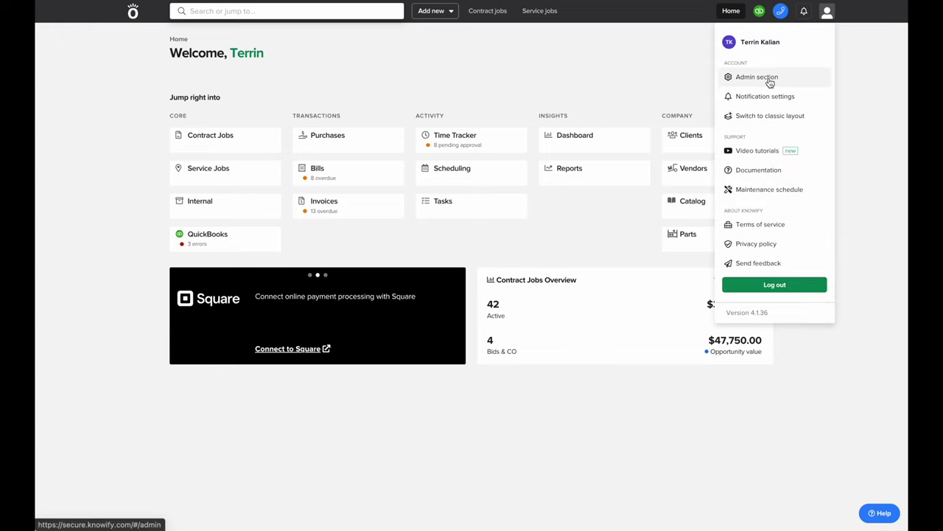
click(771, 78)
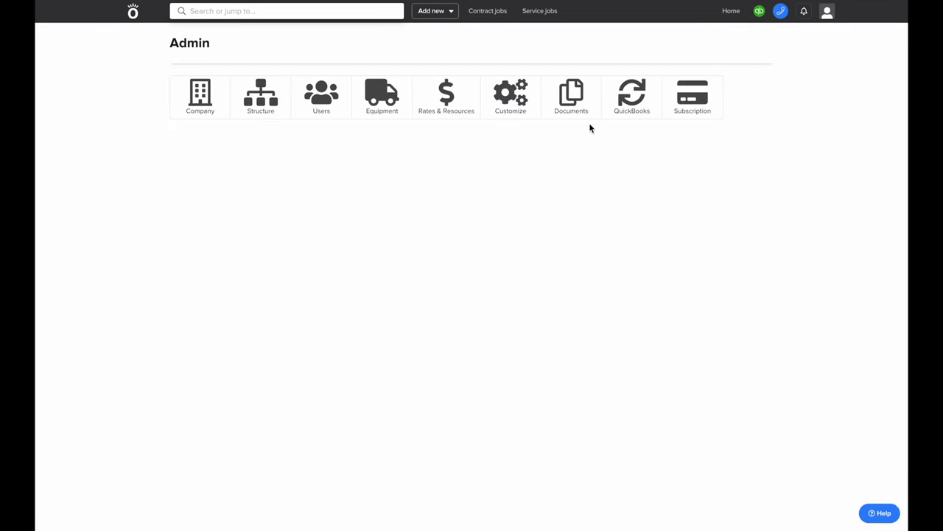
In Company settings, pick the new company street address from Address Lookup and zoom the map to it
click(172, 83)
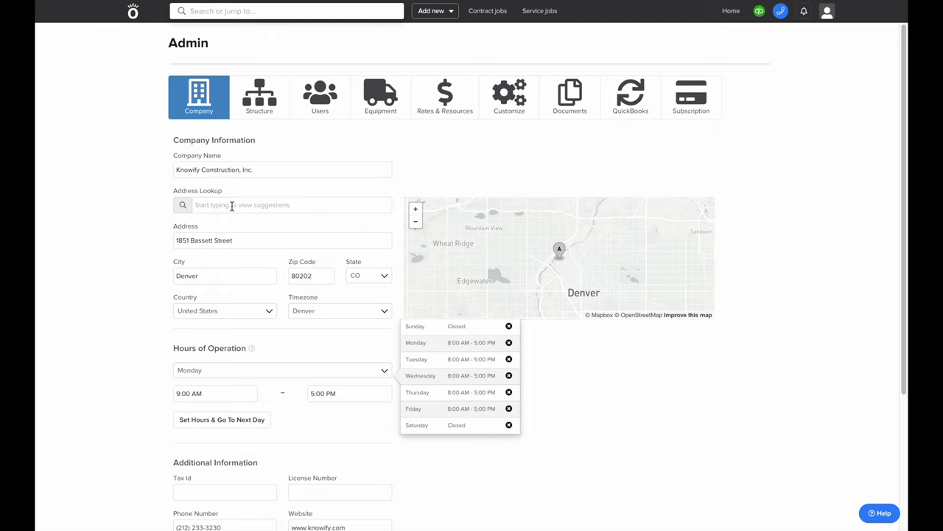
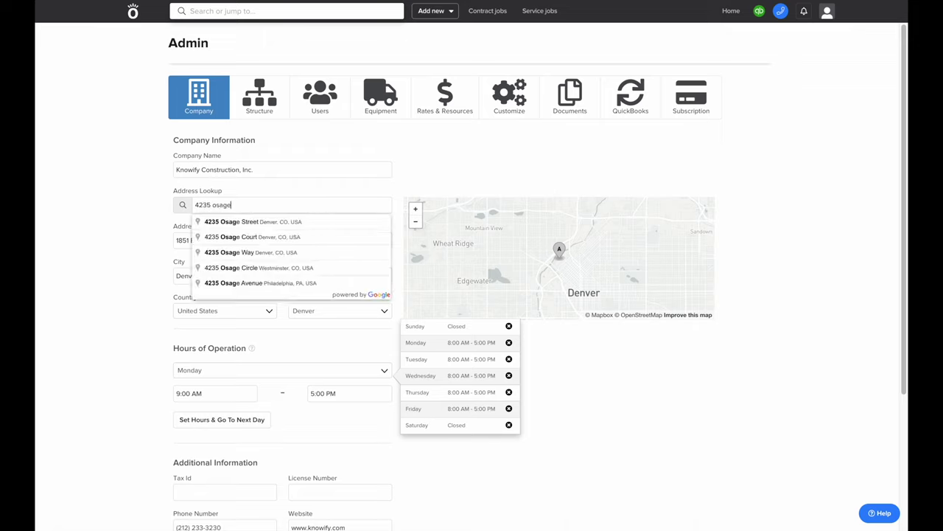
click(270, 227)
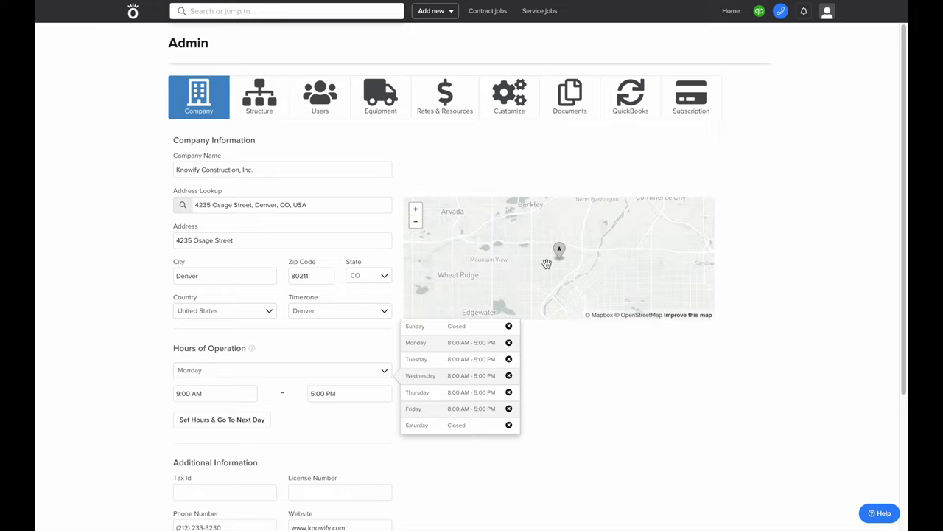
click(415, 213)
click(415, 213)
click(416, 213)
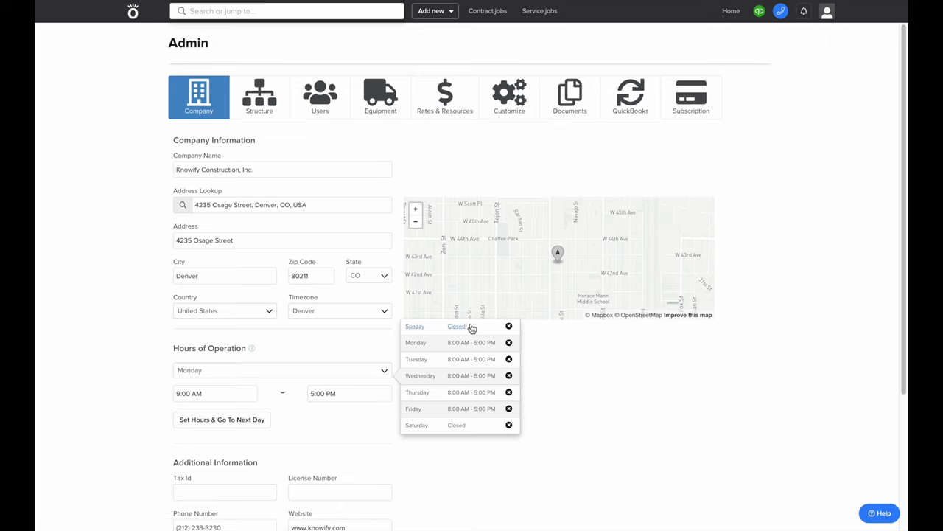
scroll(472, 360, down, 2)
scroll(472, 360, down, 3)
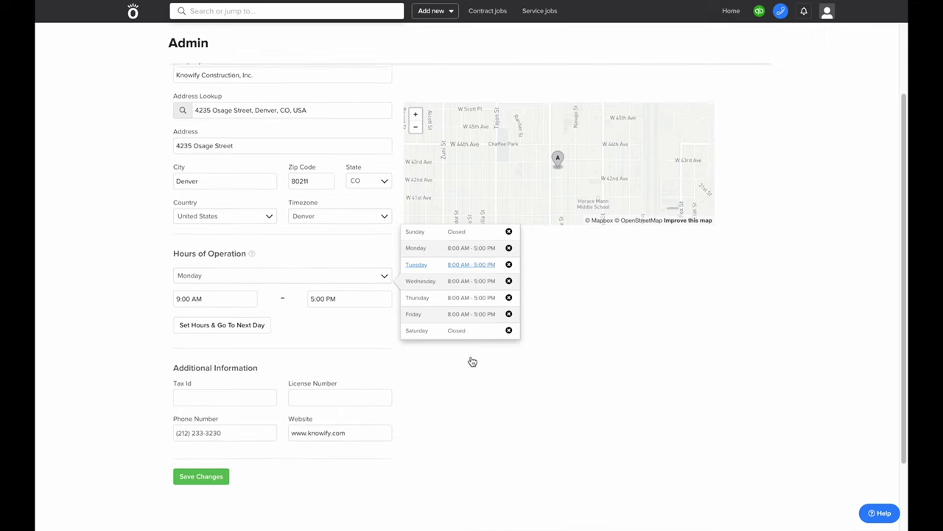
Set the daily opening time to 8:00 AM and closing time to 4:00 PM
click(211, 289)
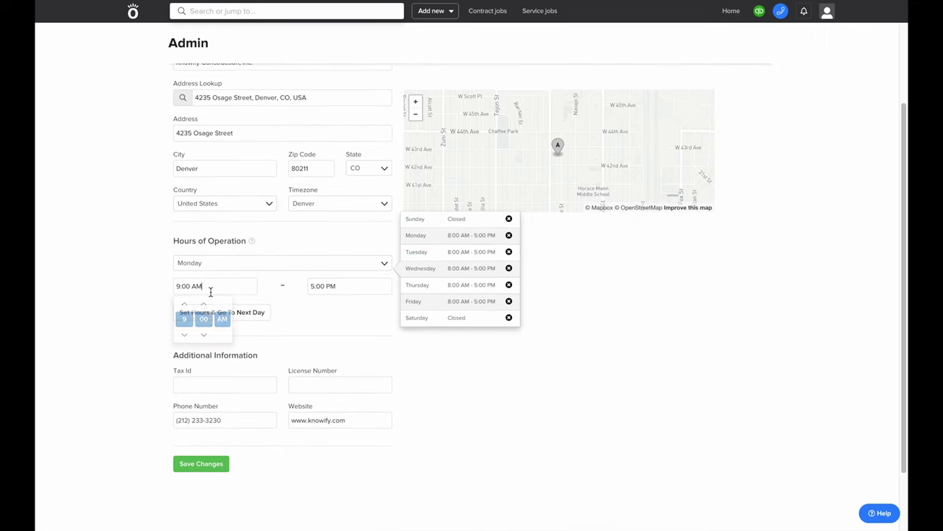
click(184, 335)
click(341, 286)
click(320, 335)
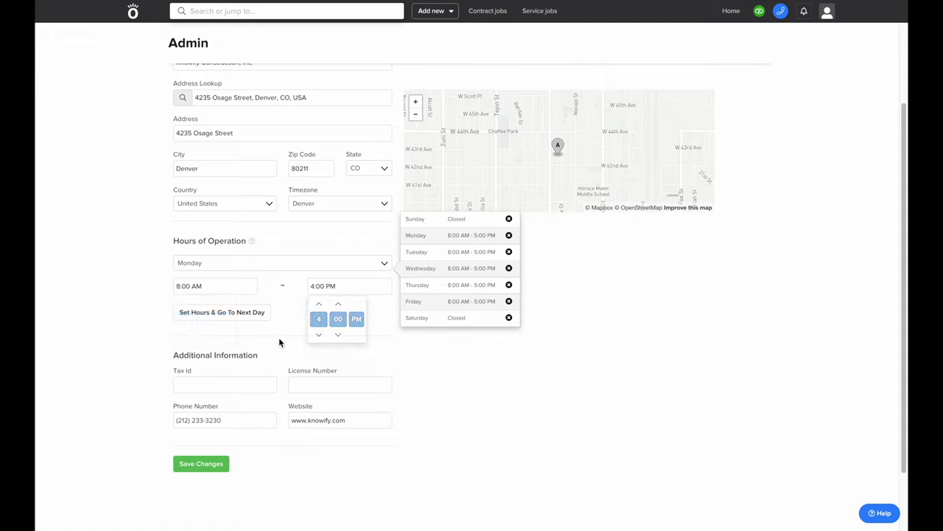
click(256, 324)
Apply 8:00 AM–4:00 PM to Monday through Friday and save the company changes
click(240, 314)
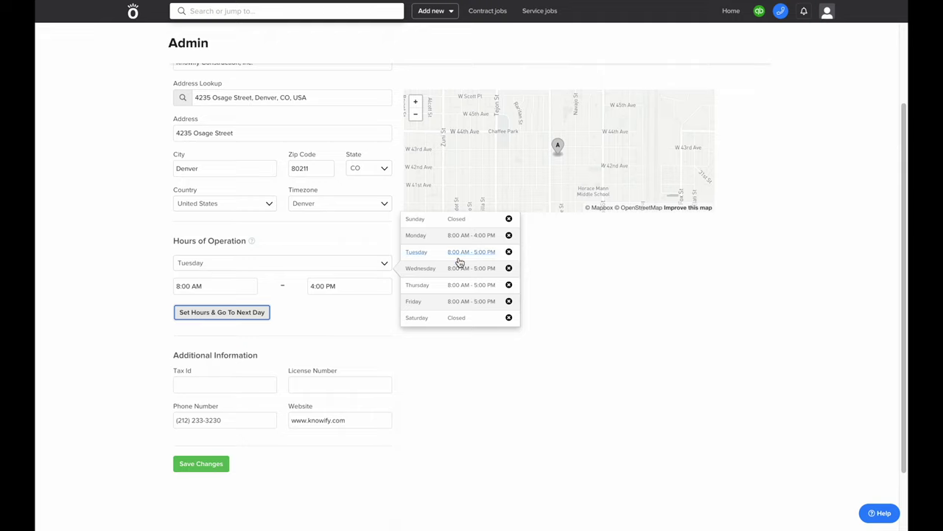
click(241, 312)
click(241, 312)
click(241, 313)
click(241, 313)
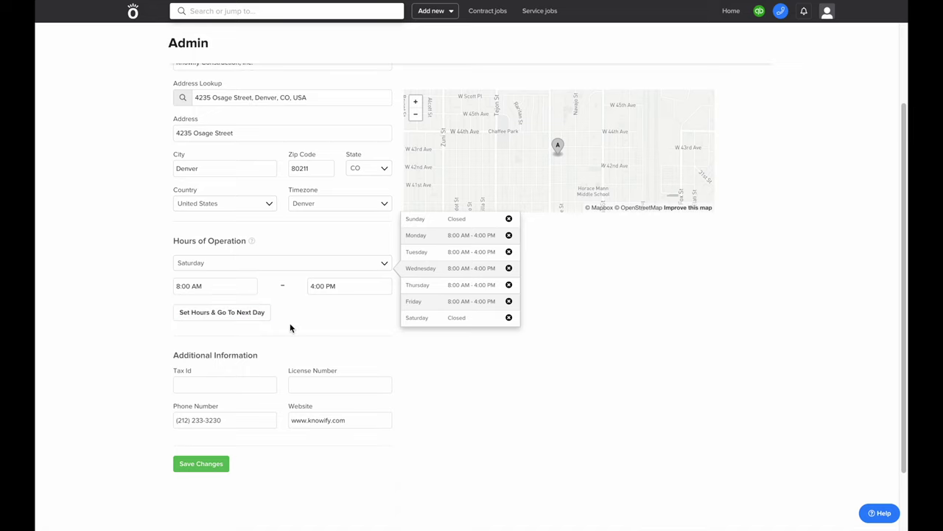
scroll(290, 327, down, 1)
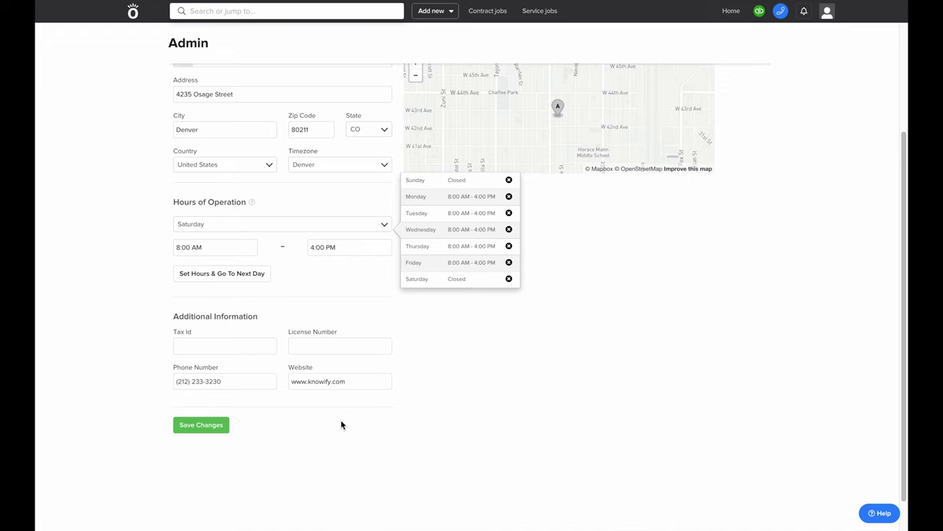
click(191, 424)
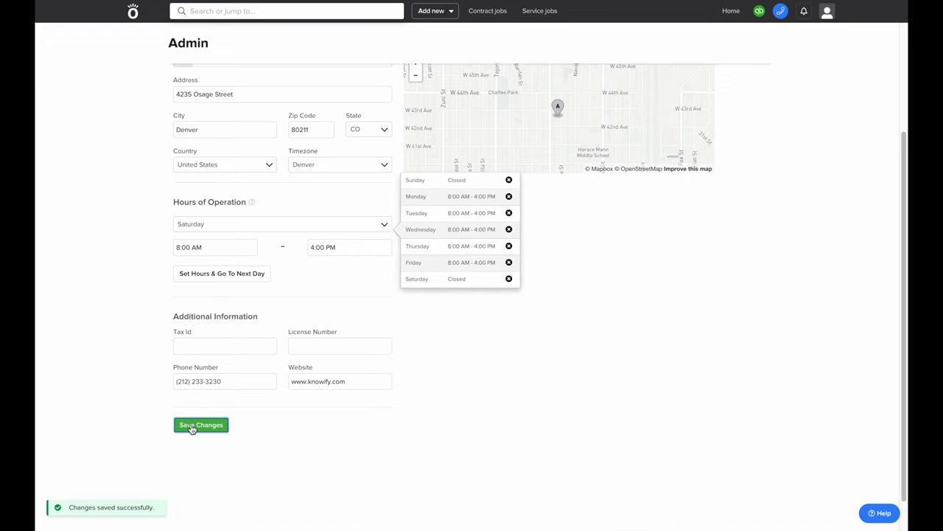
scroll(192, 429, up, 2)
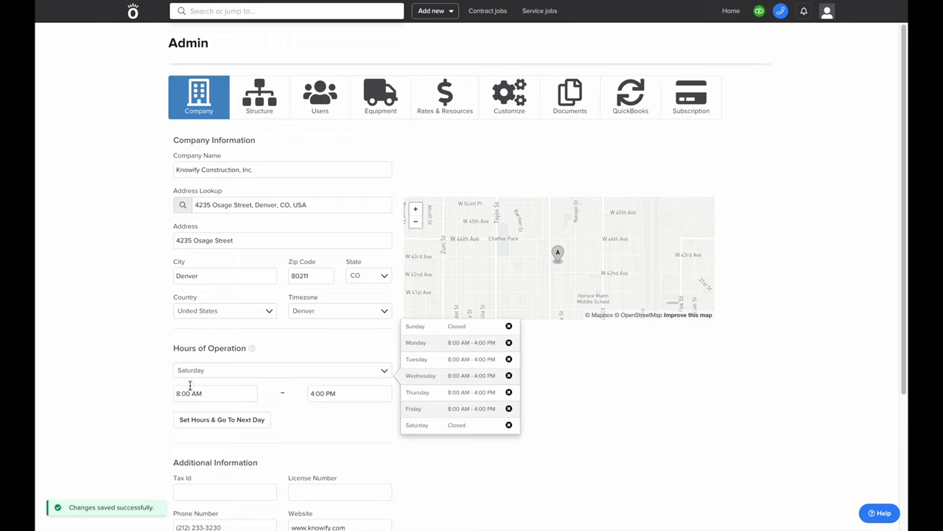
Switch the company structure to Teams, then add teams named Team A and Team B
click(259, 109)
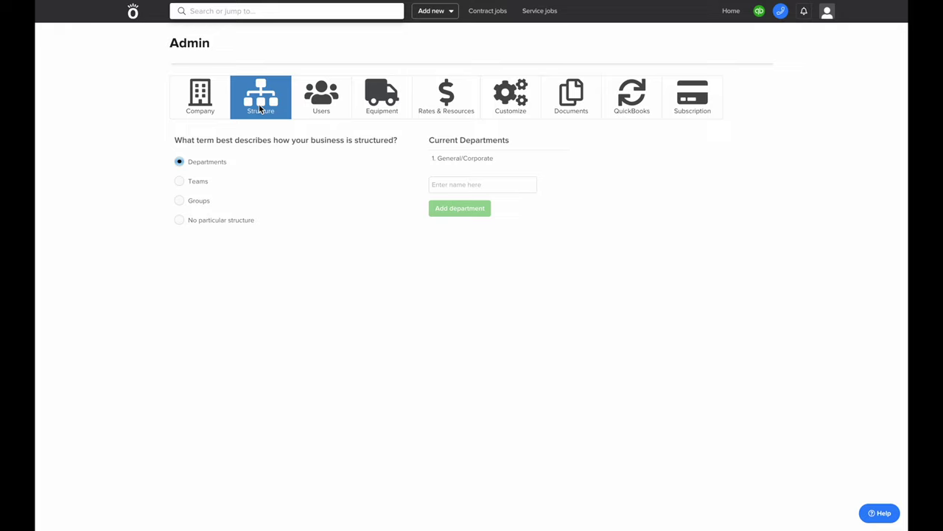
click(196, 183)
click(454, 185)
text(Team A)
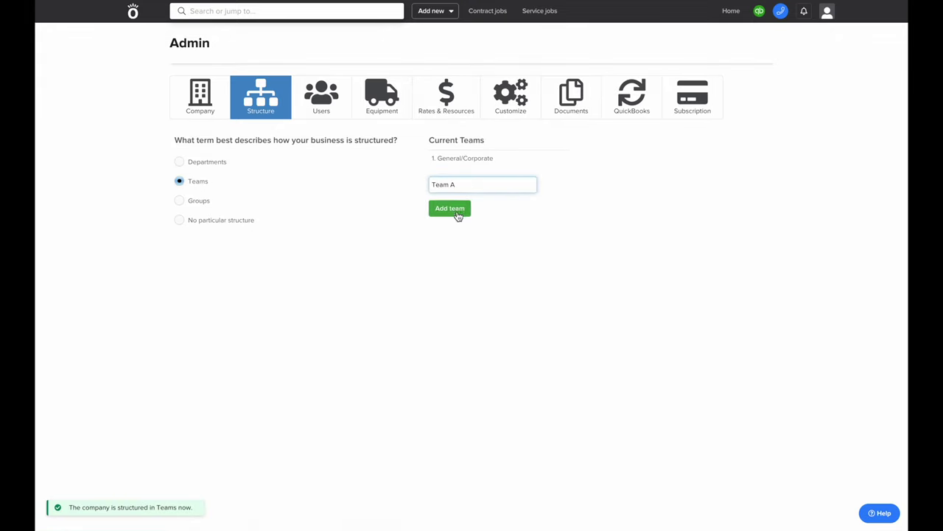
click(456, 211)
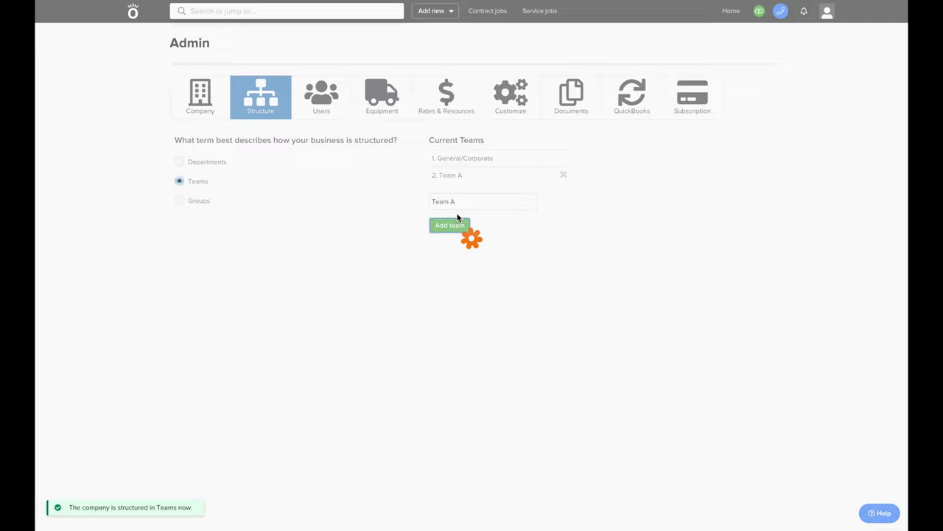
click(433, 201)
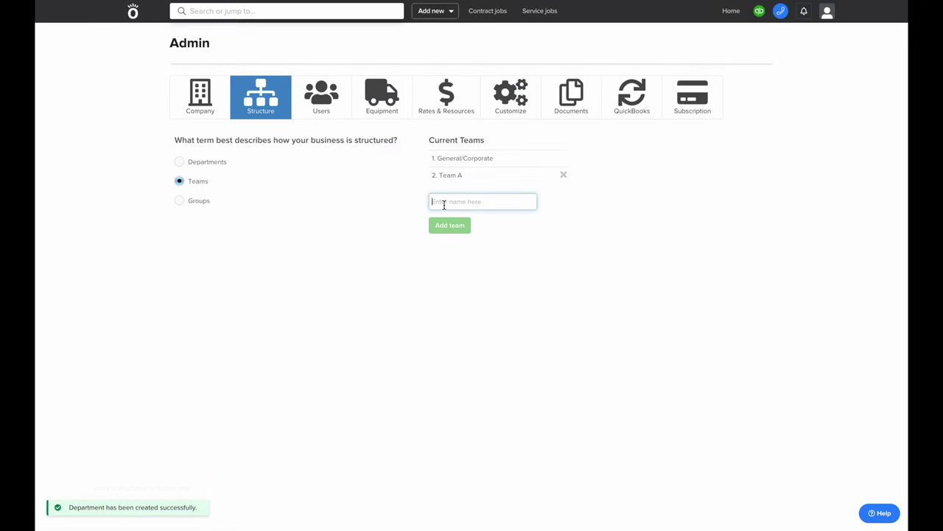
text(Team B)
click(447, 224)
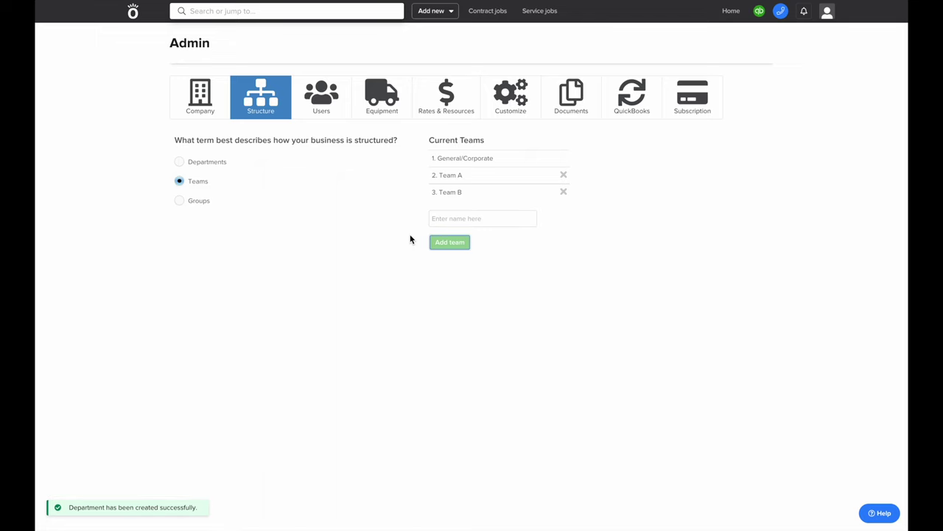
In Users, set a Tradesman user's Department to Team A and save the change
click(328, 103)
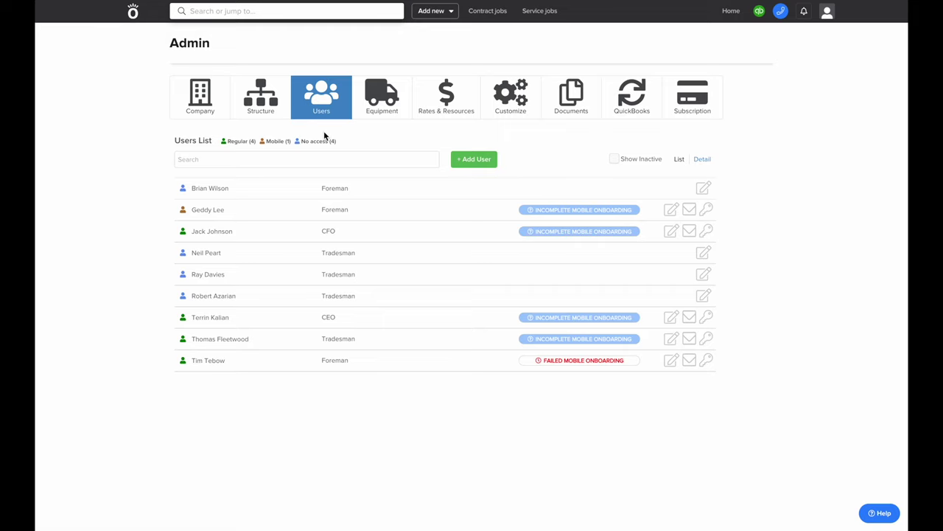
click(271, 345)
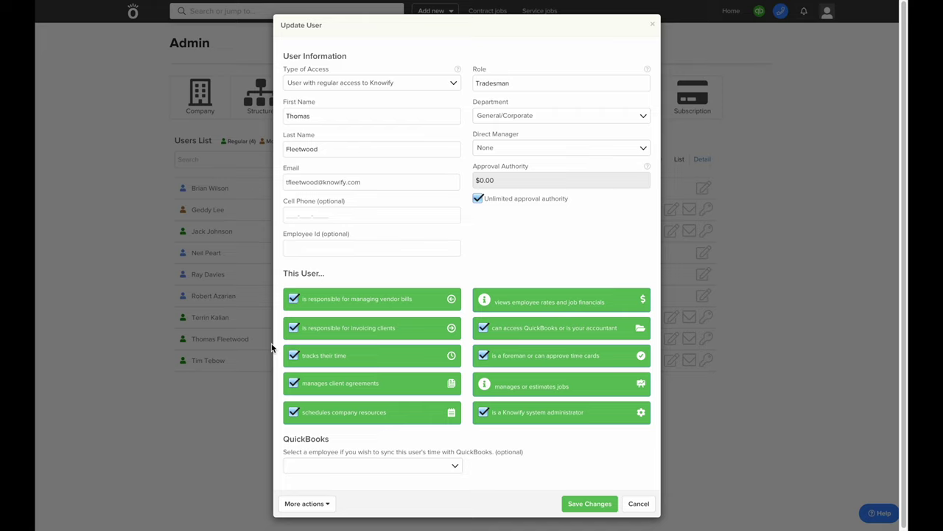
click(513, 118)
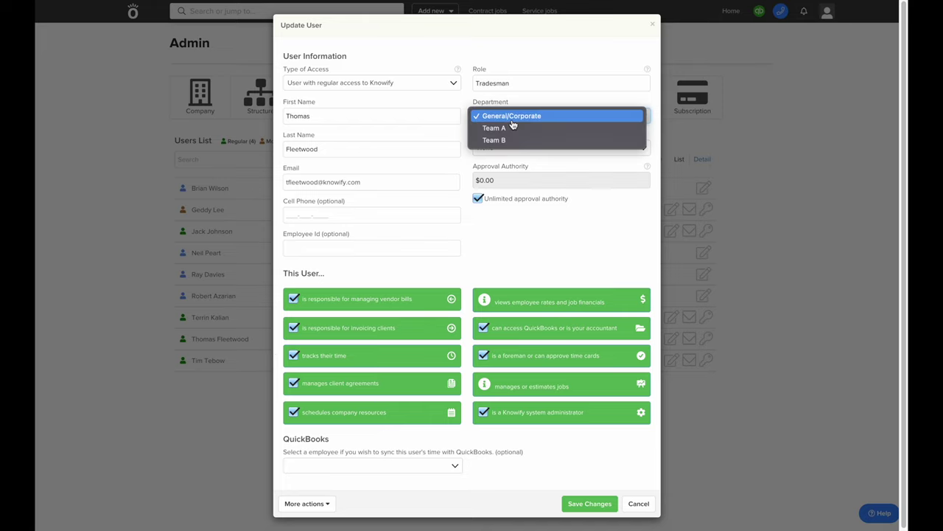
click(522, 130)
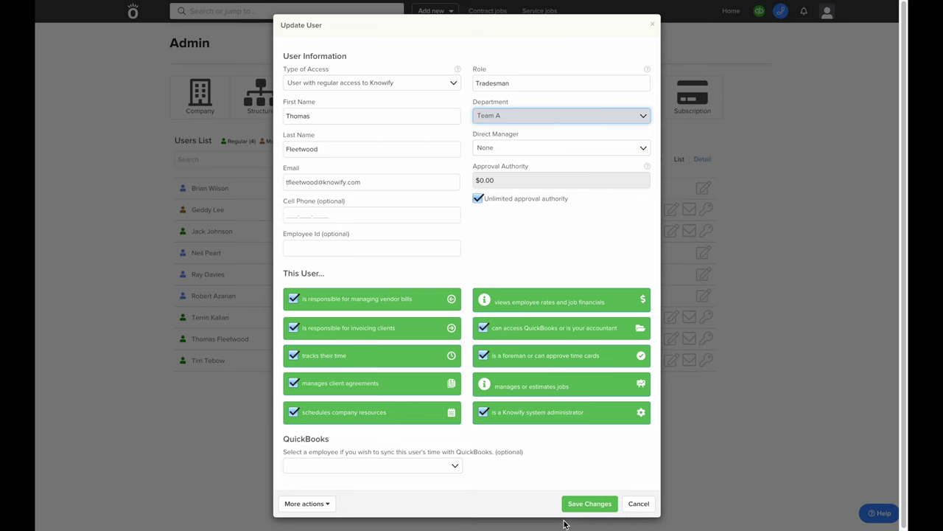
click(582, 505)
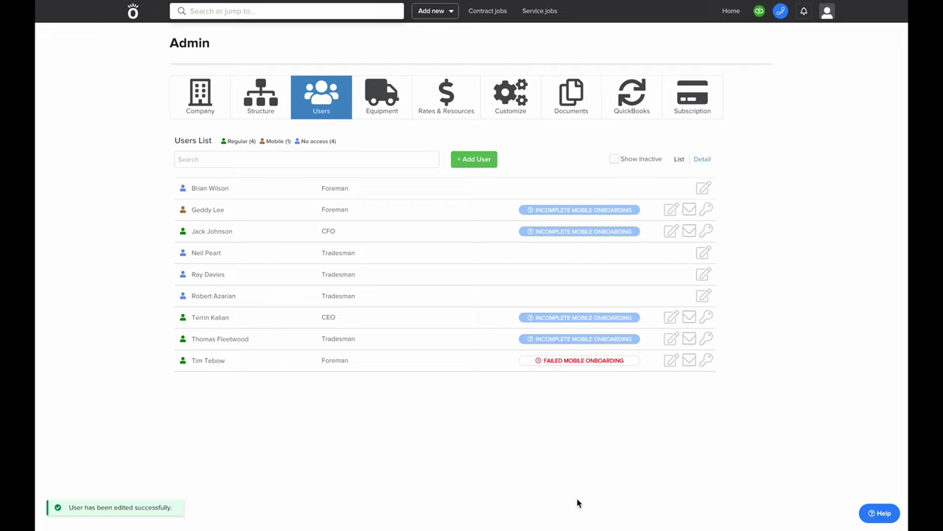
Start a new user with regular access and enter the new user's name
click(475, 159)
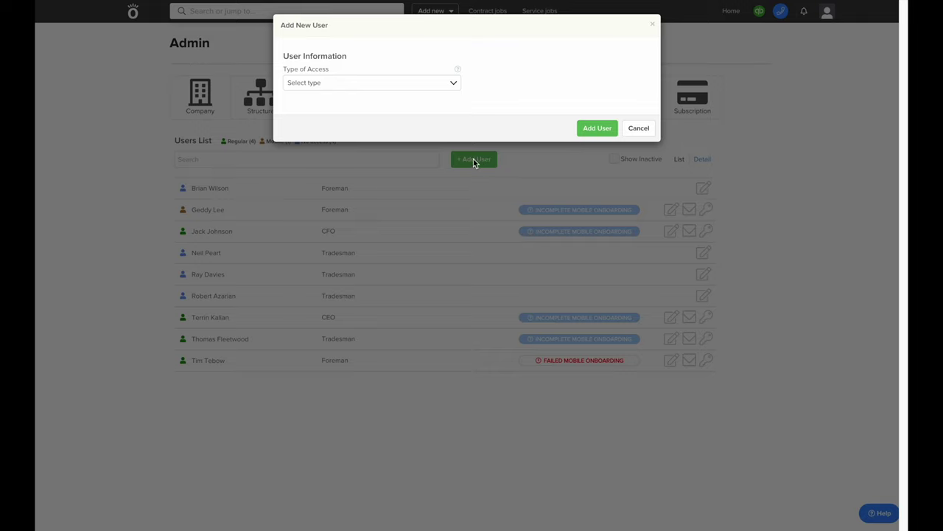
click(387, 87)
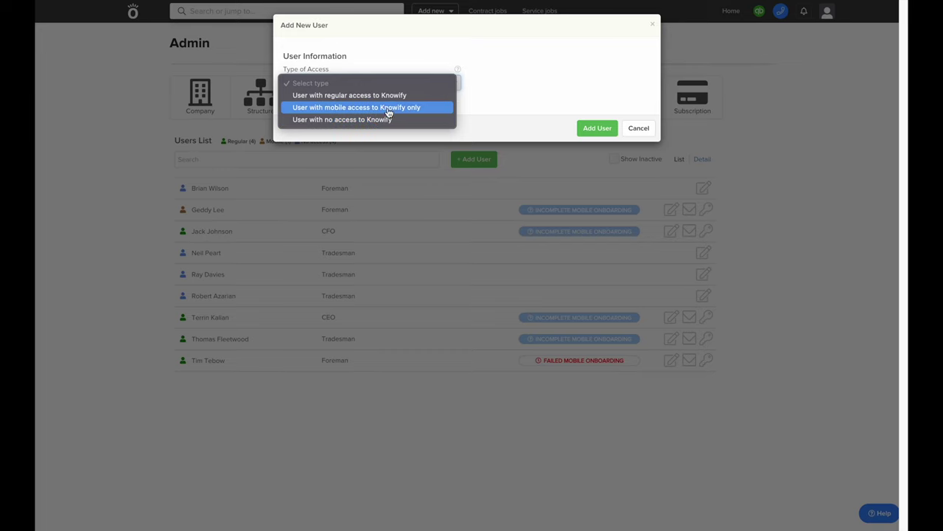
click(396, 95)
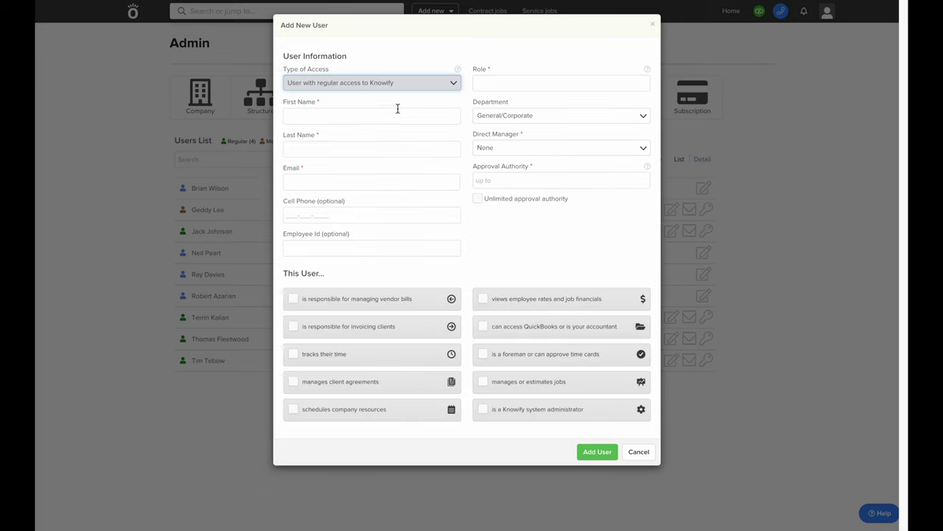
click(391, 111)
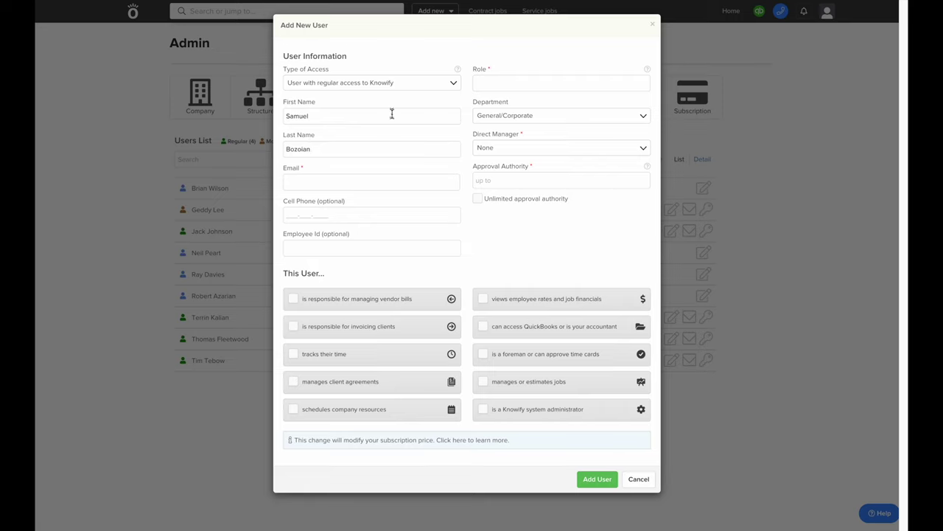
click(393, 176)
text(sam)
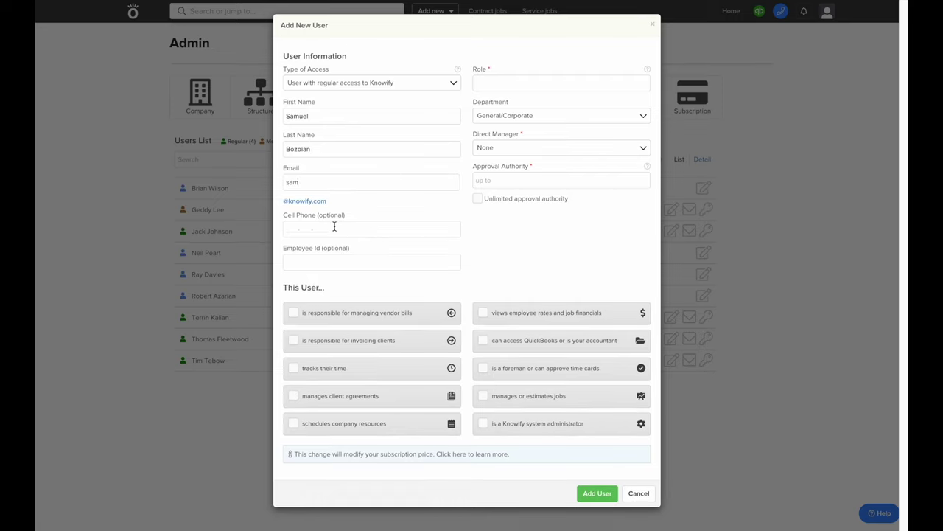
click(295, 206)
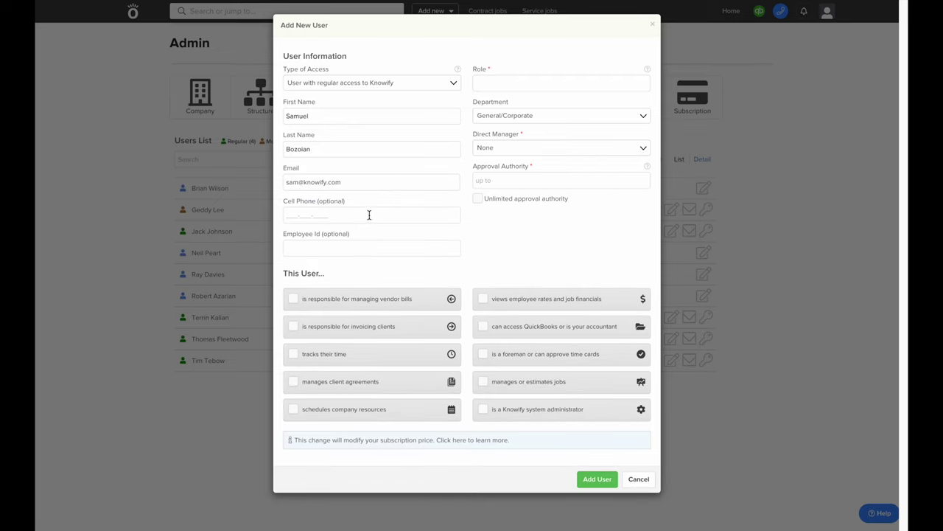
key(Tab)
text(02842)
Give the new user the Foreman role, no direct manager, and $100.00 approval authority
click(540, 87)
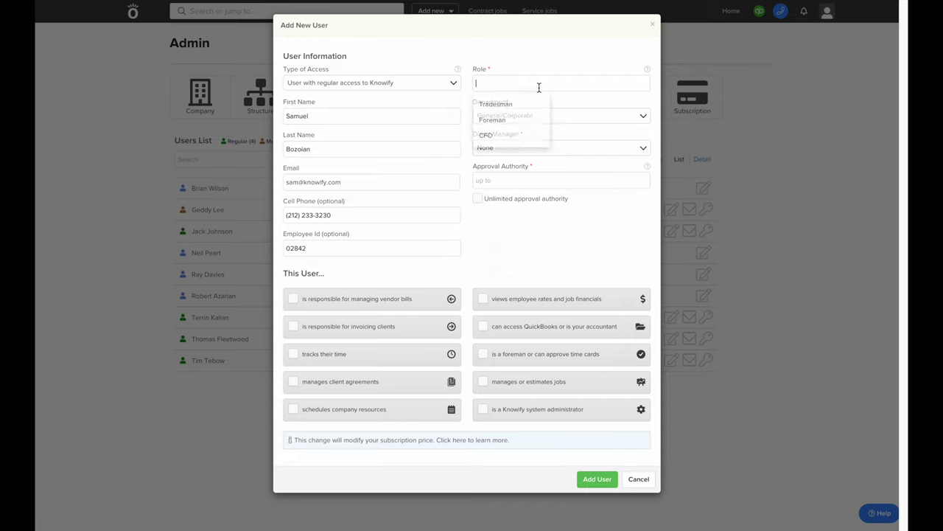
click(528, 122)
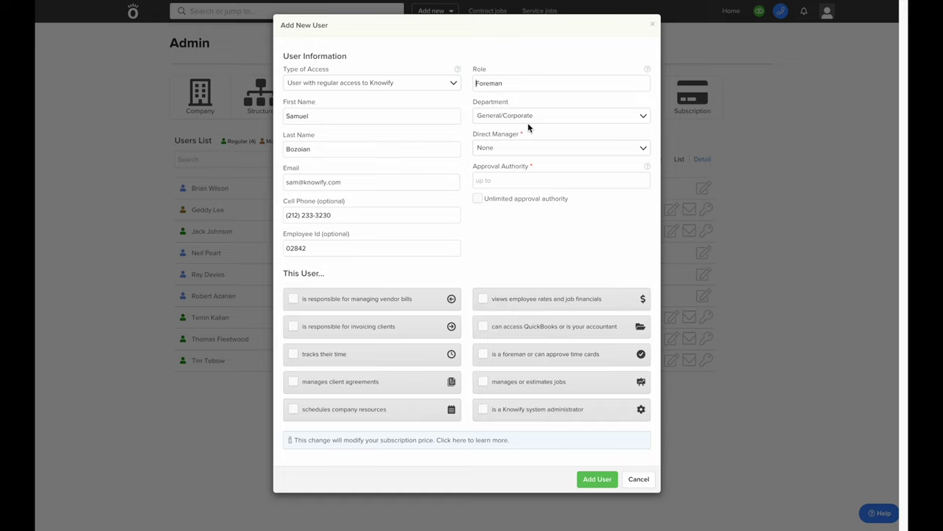
click(538, 149)
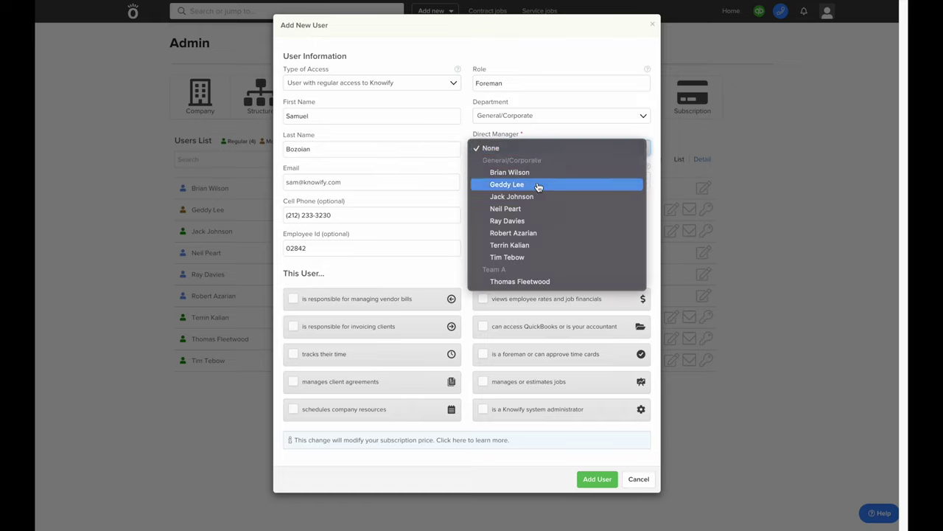
click(535, 142)
click(546, 184)
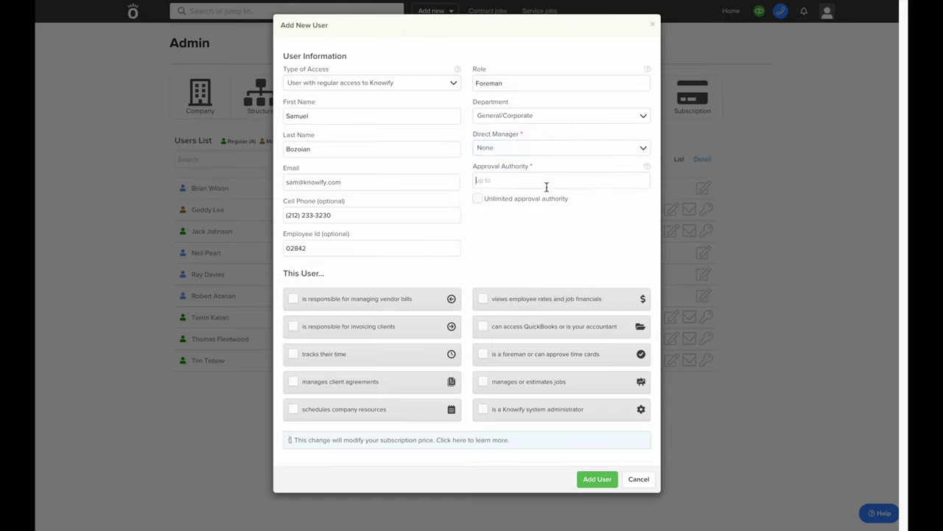
text(100)
click(545, 247)
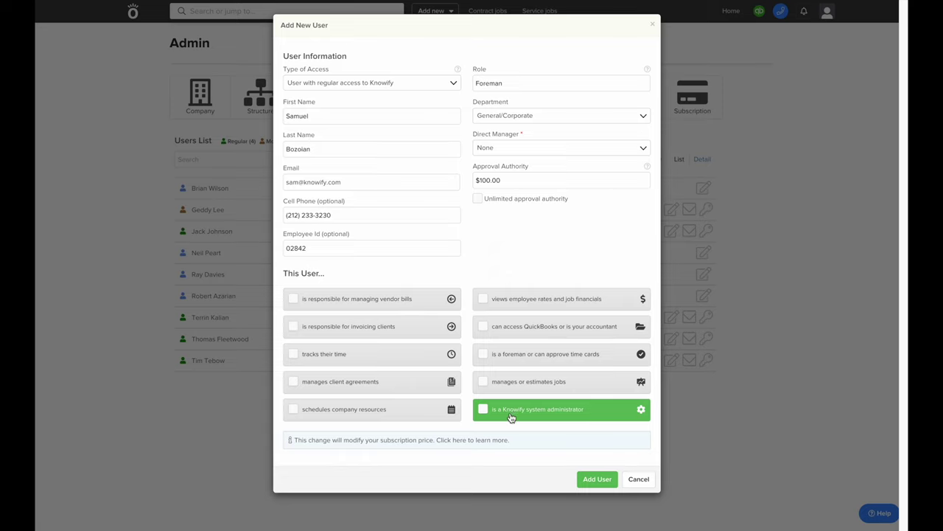
Set mobile-only access, change the role to Tradesman, and check tracks their time and is a foreman
click(413, 87)
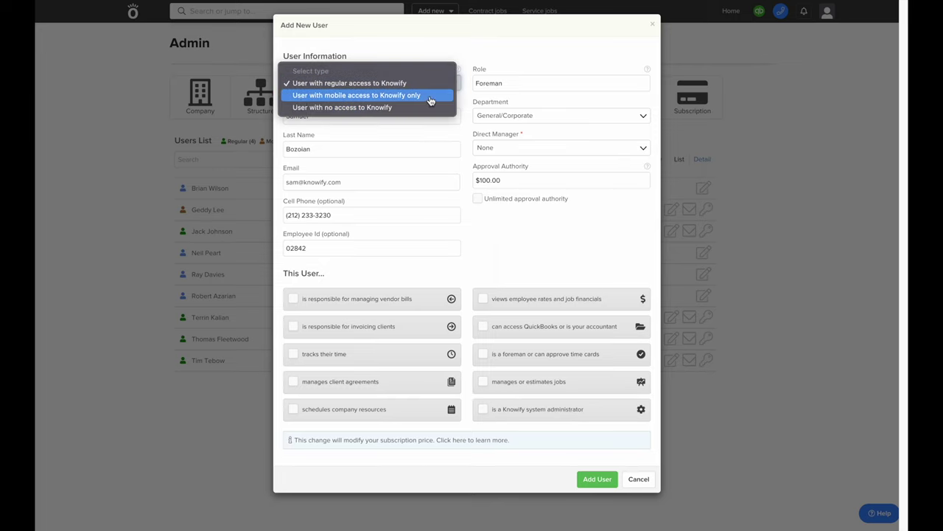
click(431, 100)
click(520, 83)
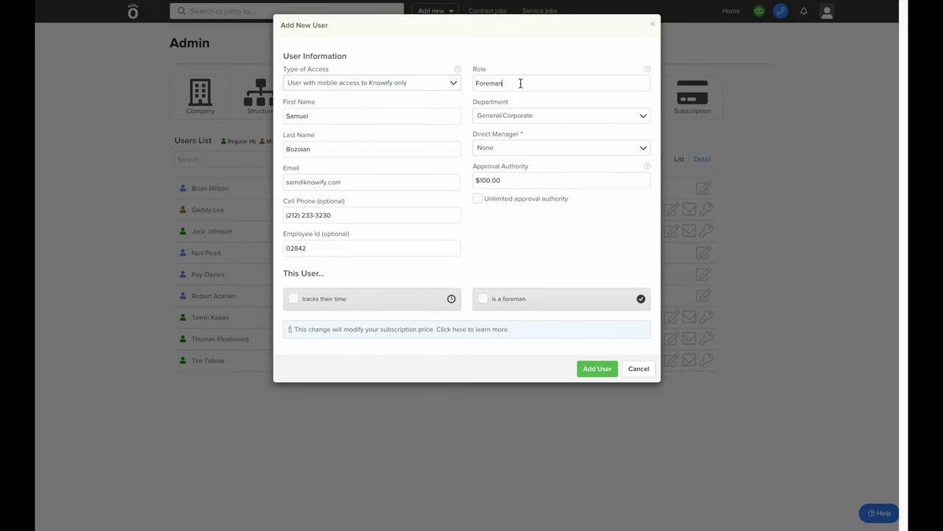
double_click(521, 83)
text(ttr)
key(BackSpace)
key(BackSpace)
key(BackSpace)
text(Tra)
click(508, 101)
click(446, 298)
click(484, 299)
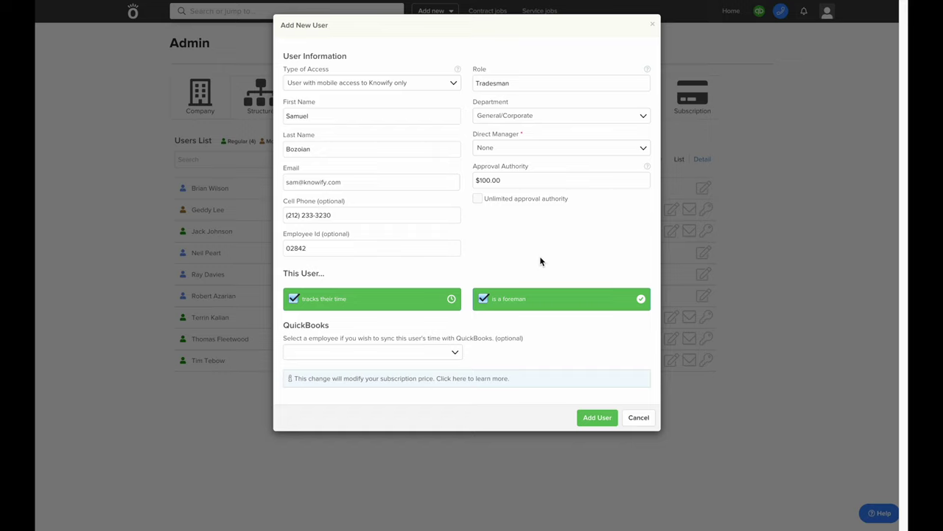
Toggle Type of Access to no access and back to mobile only
click(396, 81)
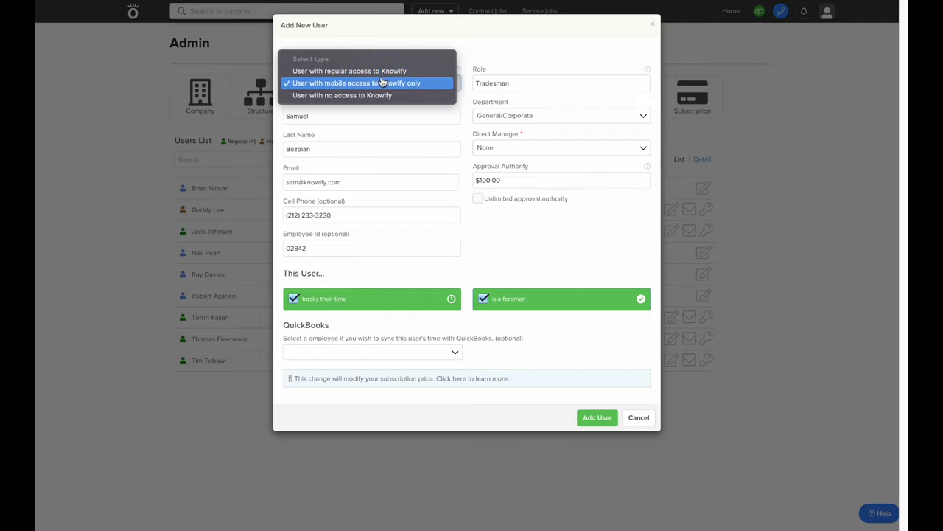
click(337, 94)
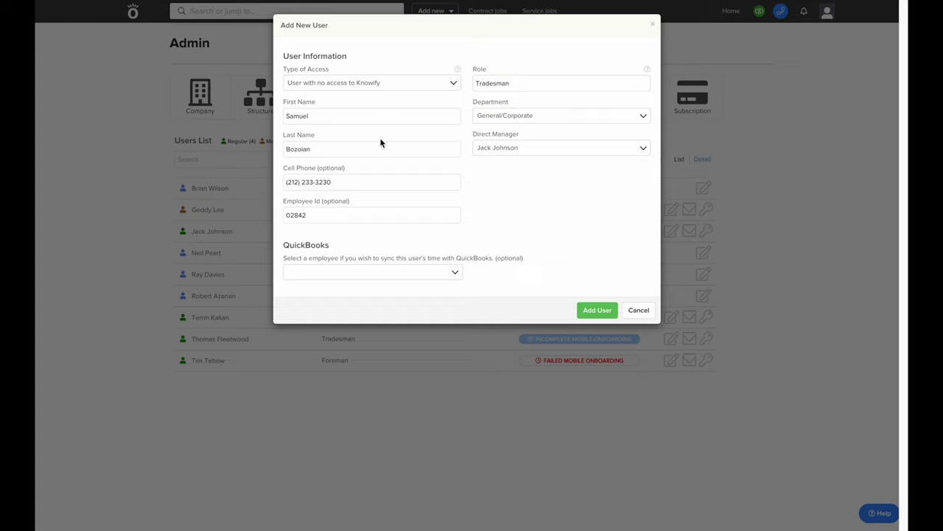
click(362, 88)
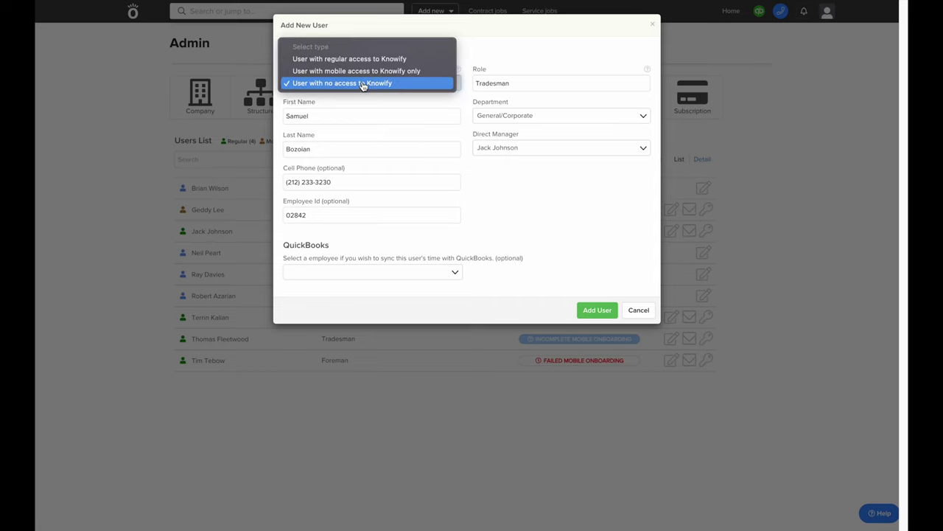
click(361, 72)
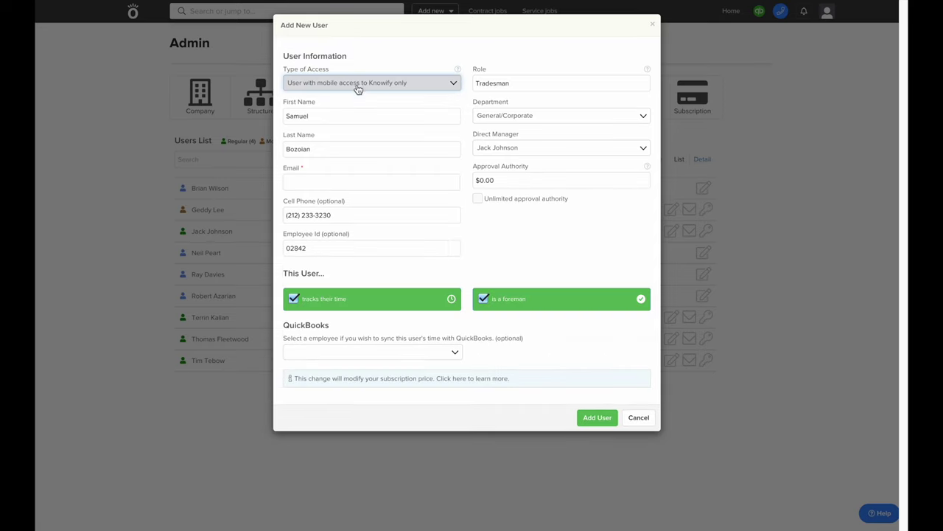
click(349, 178)
text(samb)
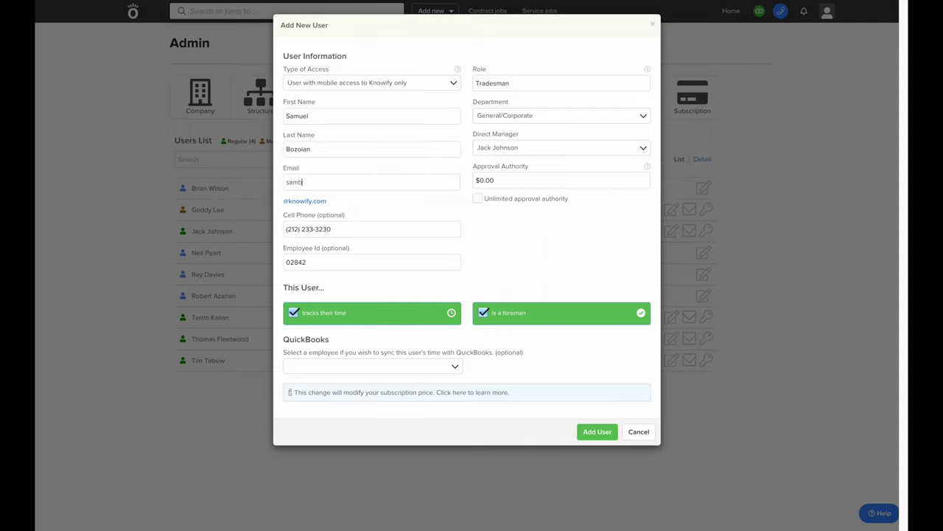
click(319, 203)
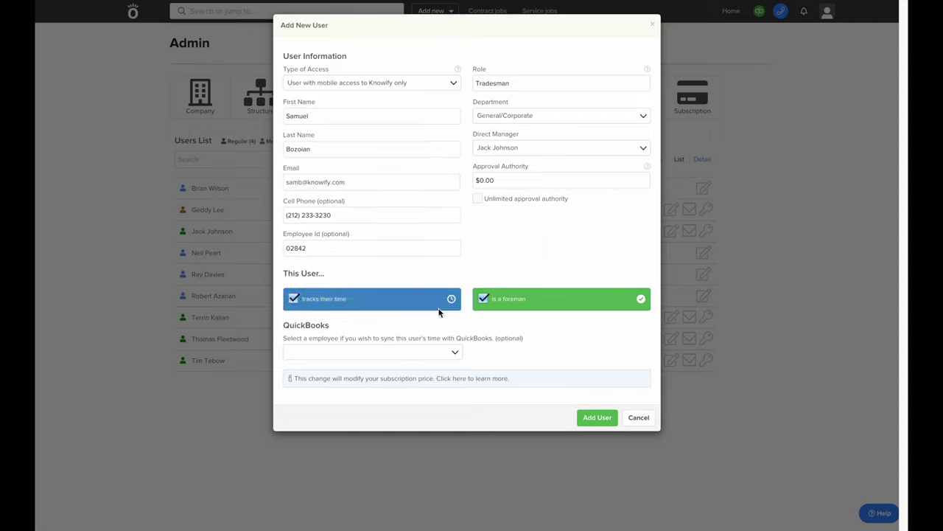
click(590, 420)
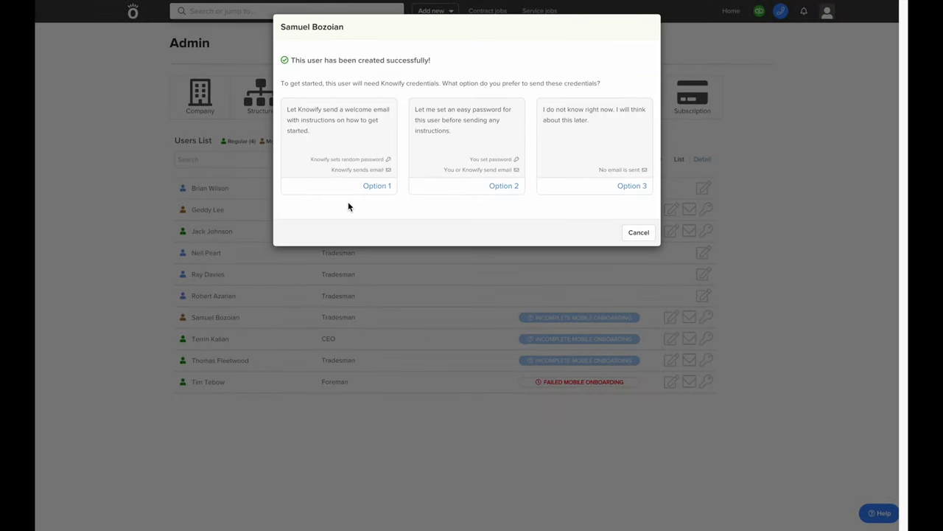
Choose Option 1 so Knowify sets a random password and emails the welcome instructions
click(341, 187)
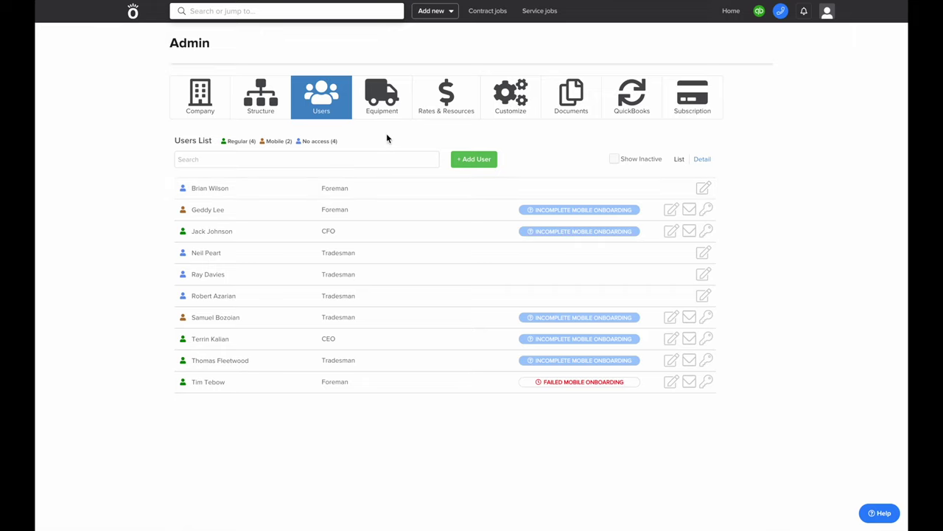
In Rates & Resources, give the new user $30.00 per hour pay and $5.00 benefits
click(425, 117)
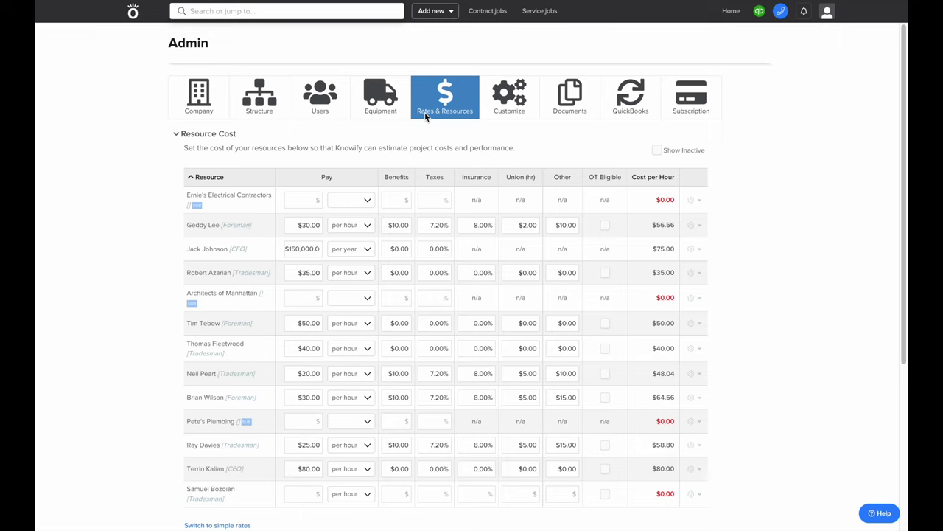
click(302, 489)
scroll(302, 488, down, 1)
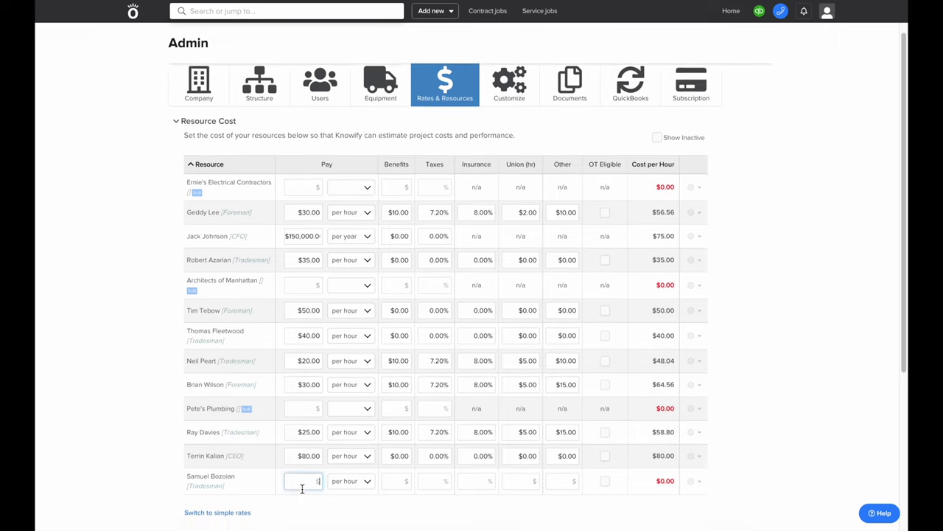
scroll(302, 489, down, 2)
click(355, 419)
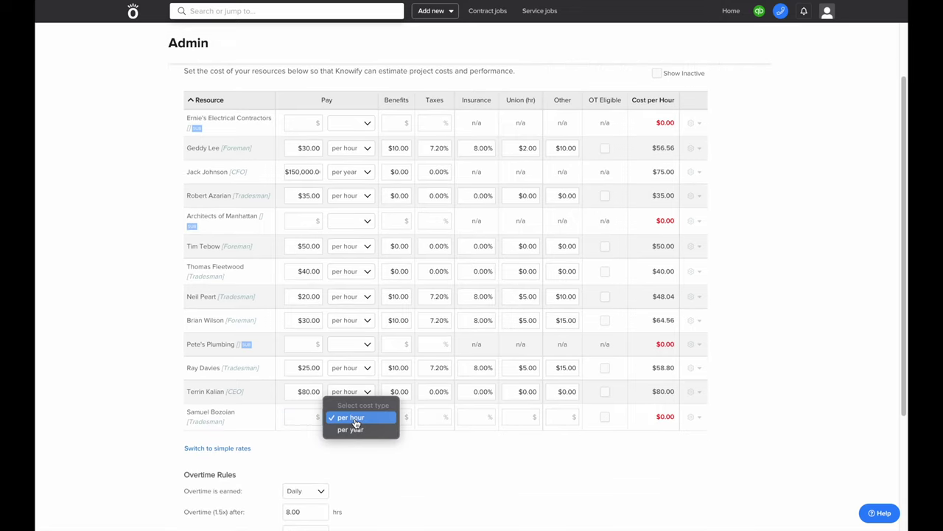
click(350, 419)
click(303, 418)
text(30)
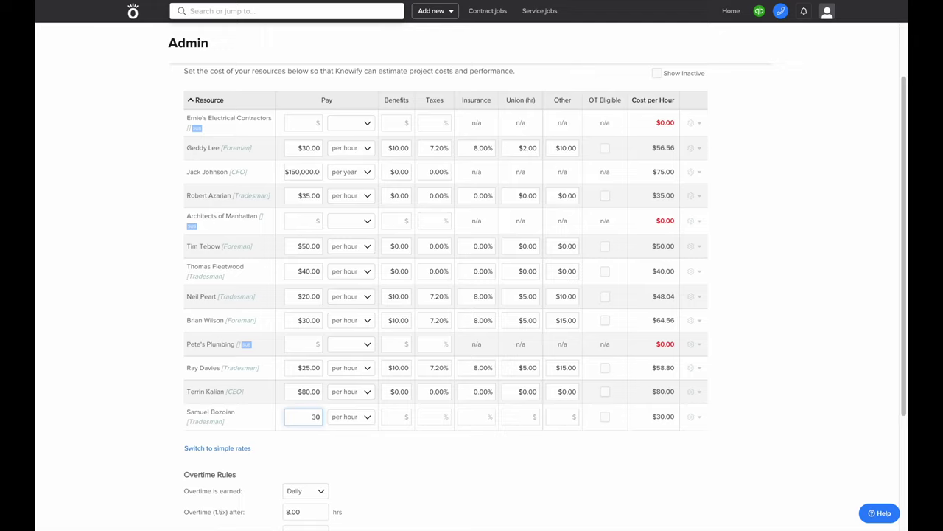
click(406, 419)
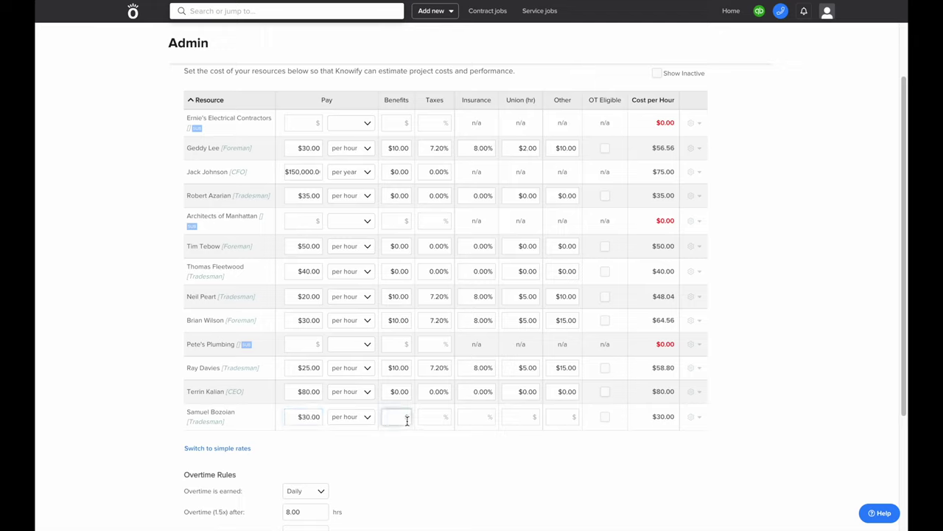
text(5)
Enter 7.20% taxes, 8.00% insurance, $5.00 union and $7.00 other costs for the new user
click(447, 417)
text(7.2)
key(Tab)
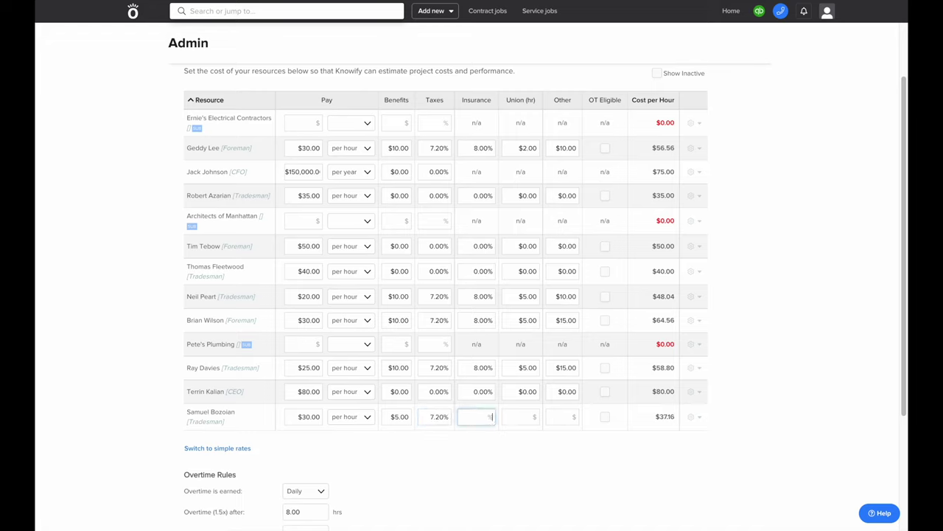
text(8)
key(Tab)
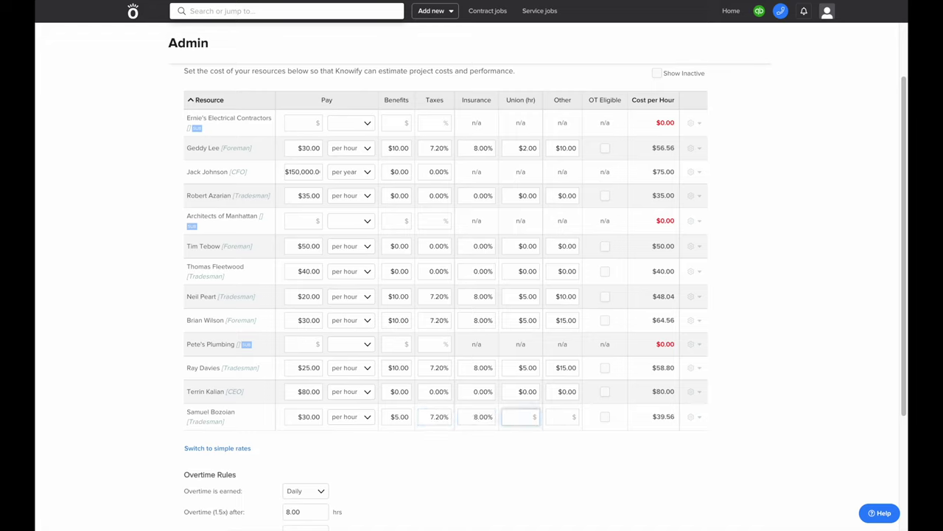
text(5)
key(Tab)
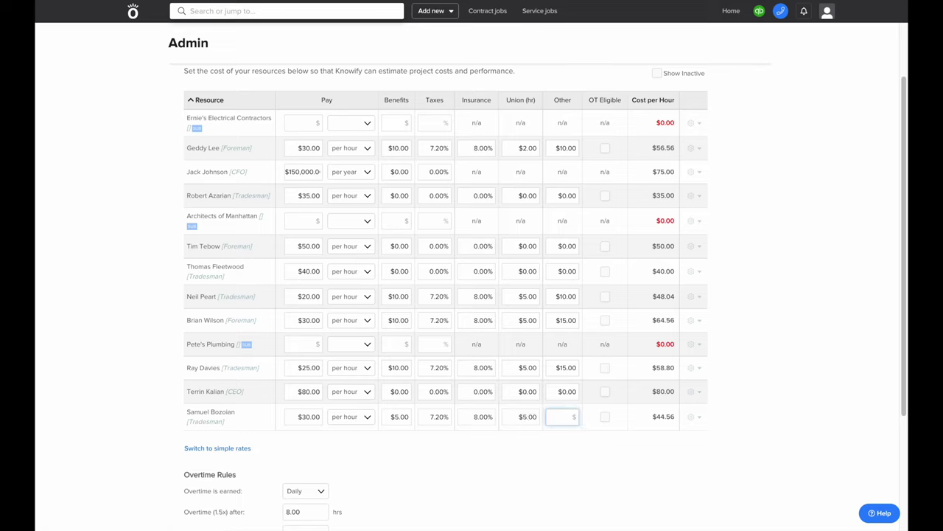
text(7)
click(493, 453)
Check the $30.00 pay against the resulting $51.56 cost per hour
drag(292, 416, 321, 416)
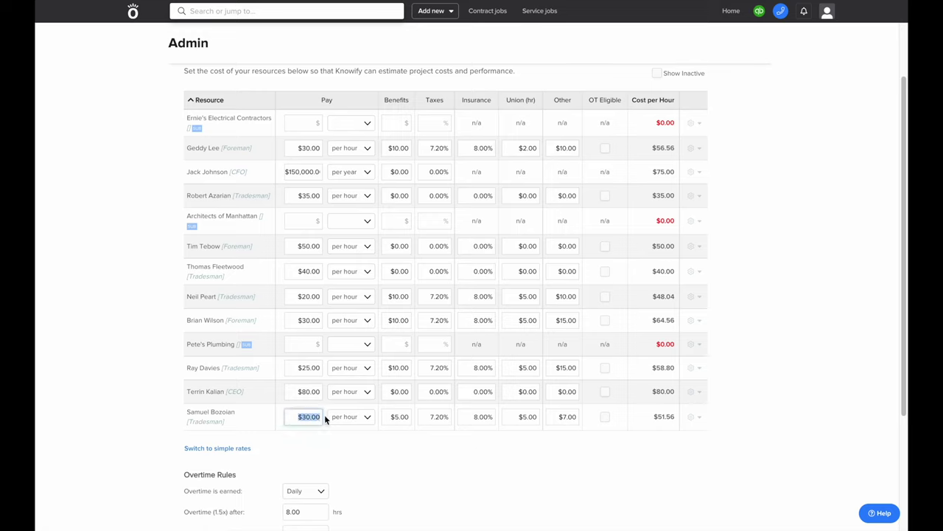
drag(653, 416, 674, 417)
click(661, 427)
scroll(661, 427, down, 3)
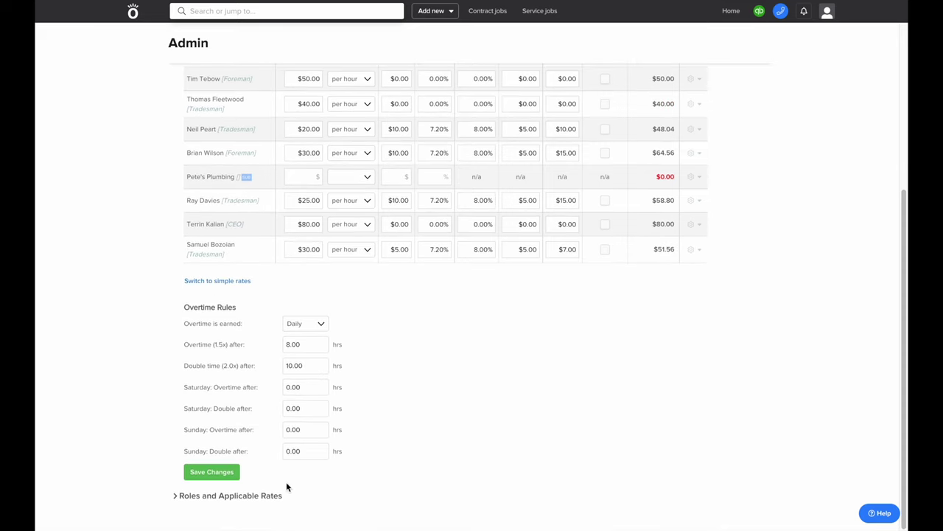
Save the resource cost rates and overtime rules, then expand Roles and Applicable Rates
click(205, 475)
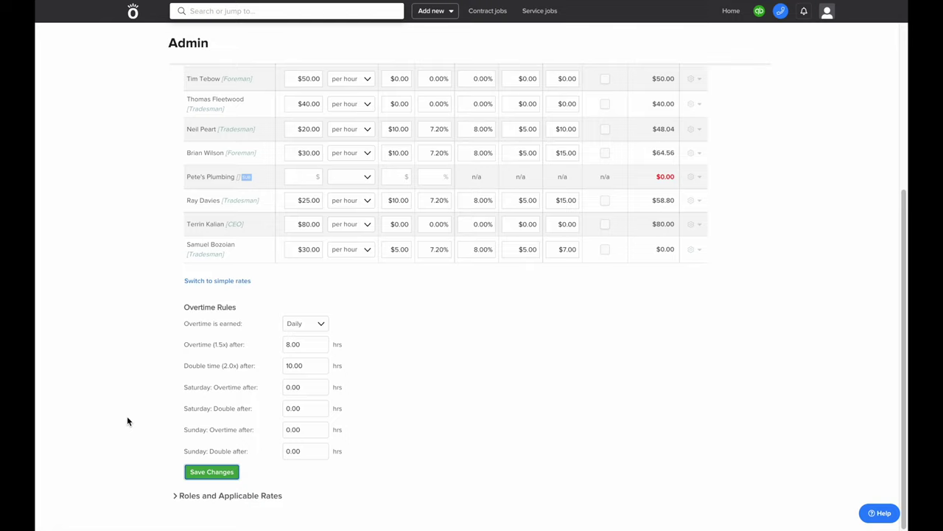
click(213, 499)
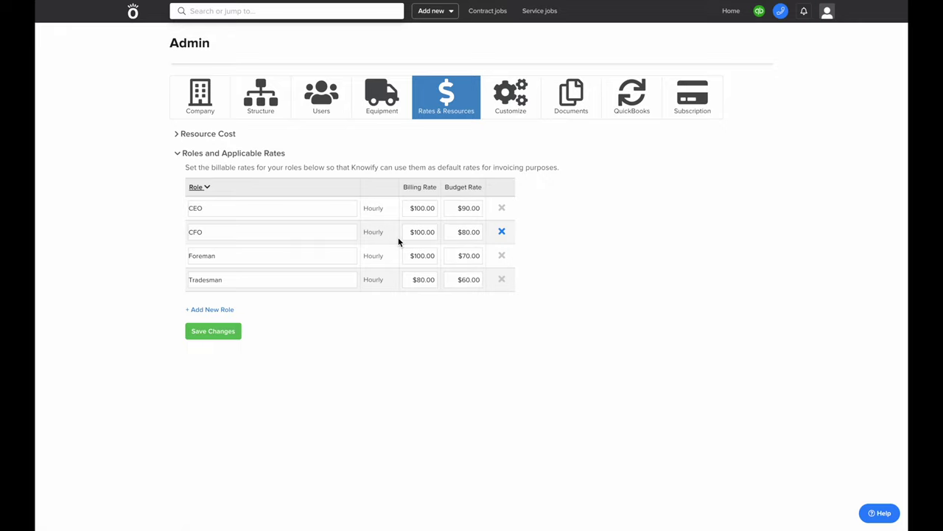
After reviewing the role rates, go to the Customize area's Features tab
click(515, 119)
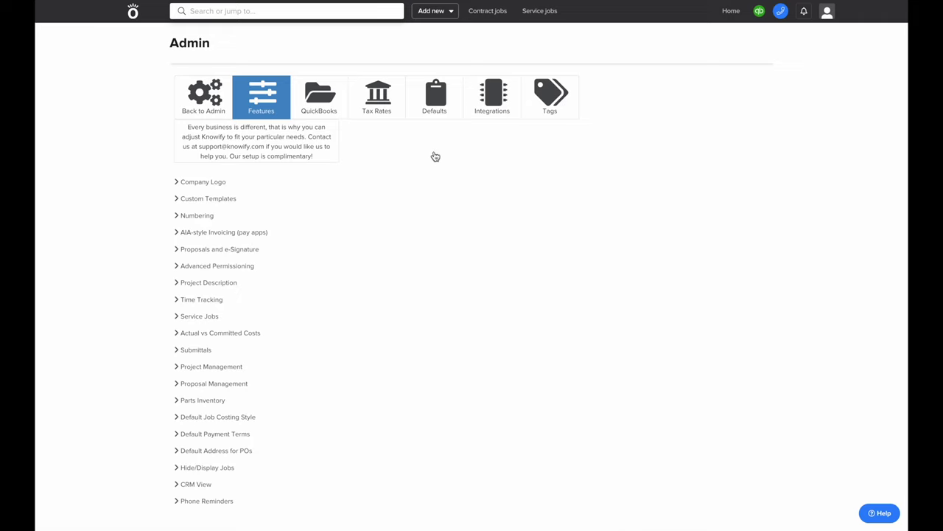
Expand Company Logo and Numbering, selecting the last purchase order number for replacement
click(200, 182)
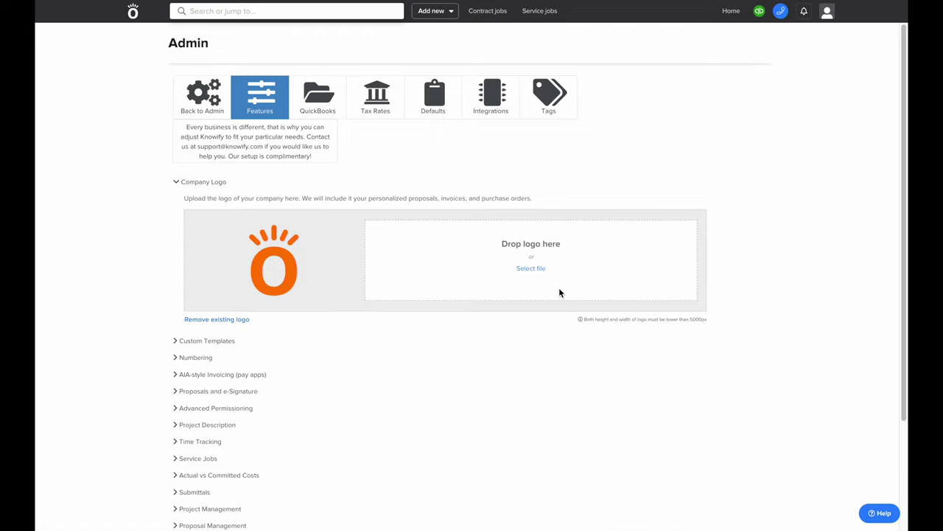
click(196, 357)
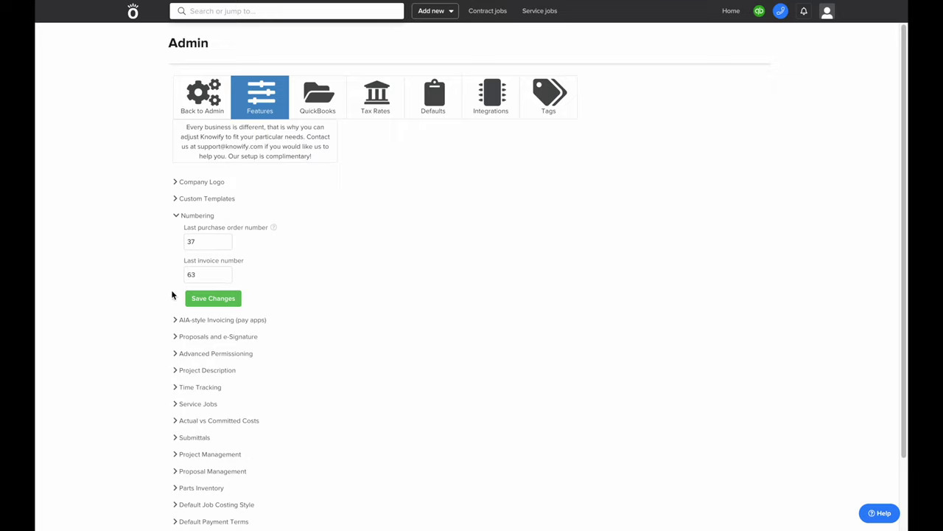
double_click(208, 242)
Save last purchase order number 100 and last invoice number 1000, then check AIA-style Invoicing
text(100)
double_click(219, 275)
text(1000)
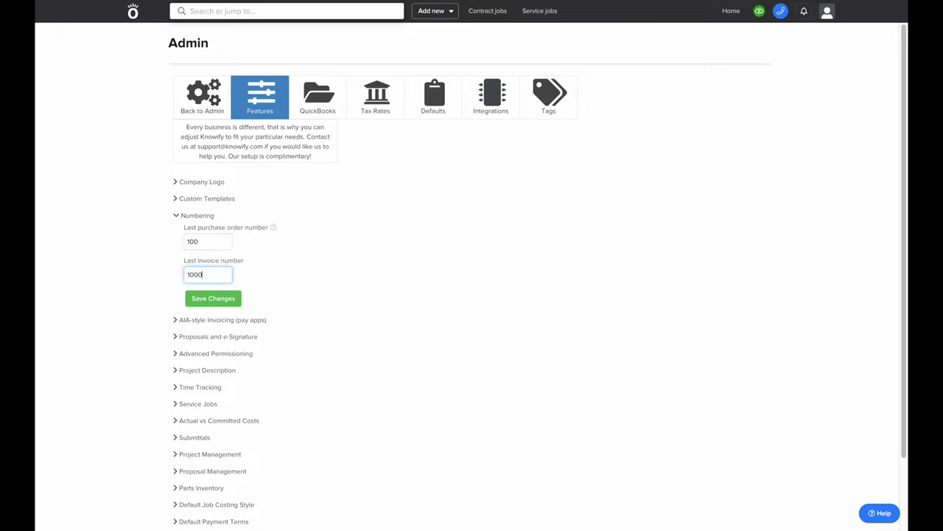
click(230, 301)
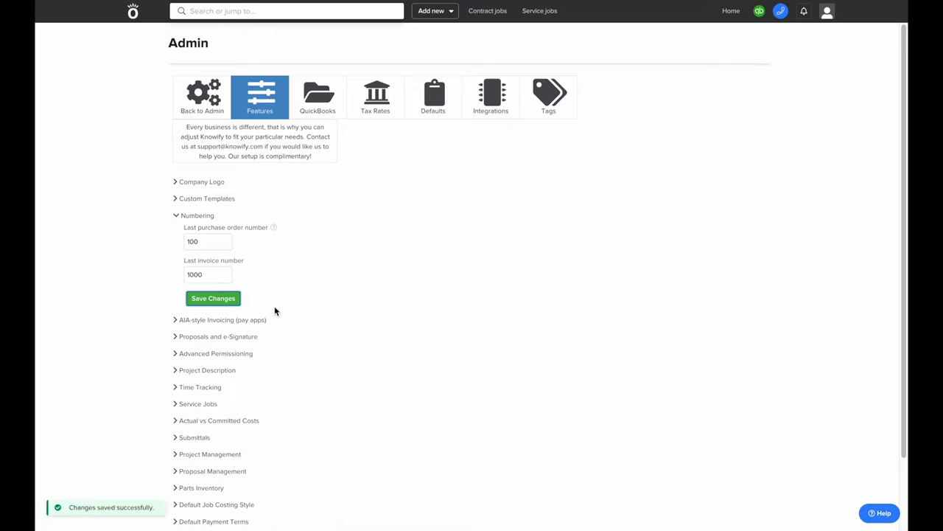
click(262, 320)
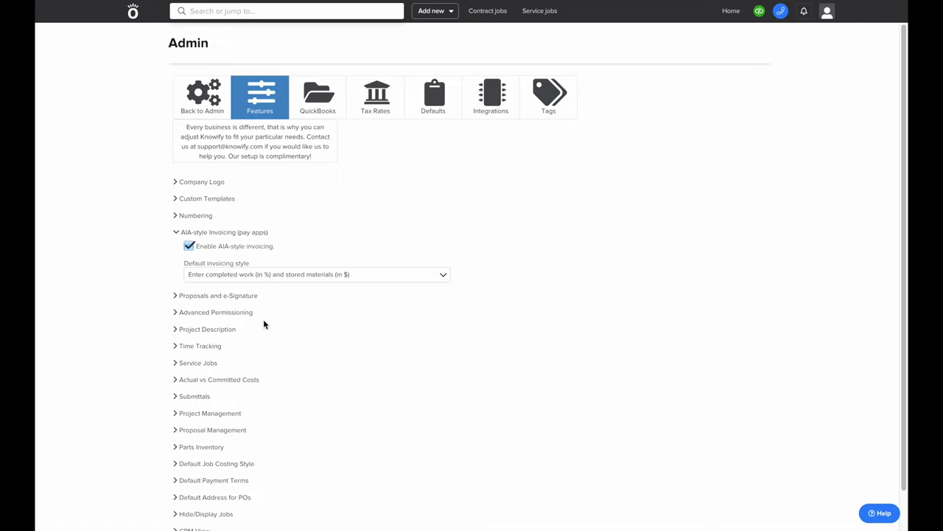
Confirm Service Jobs is enabled, then view Tax Rates showing NY-New York at 8.875%
click(201, 365)
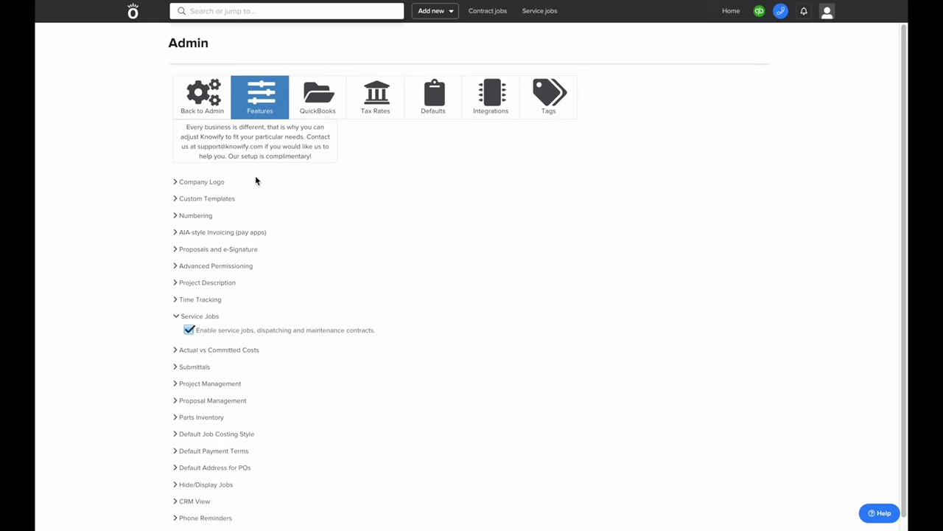
click(370, 110)
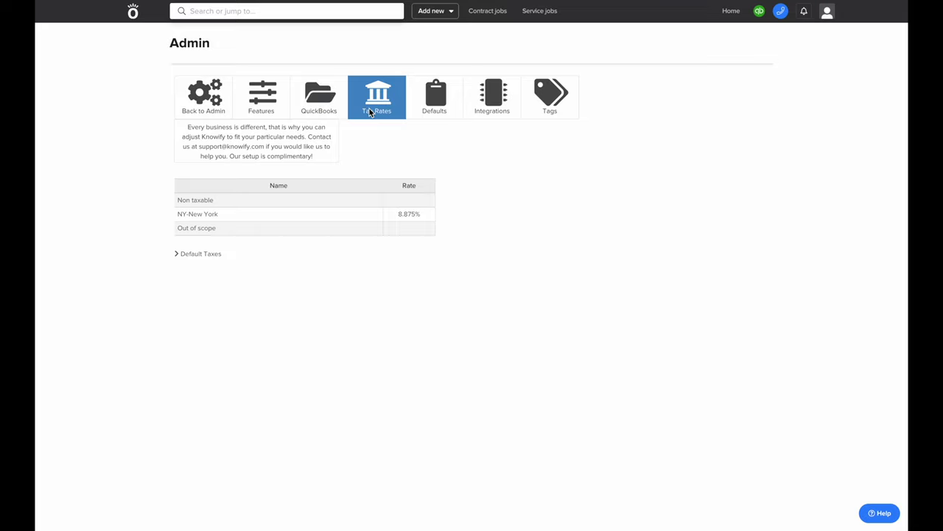
Return to Admin and view the QuickBooks Connection page showing Disconnected status
click(186, 109)
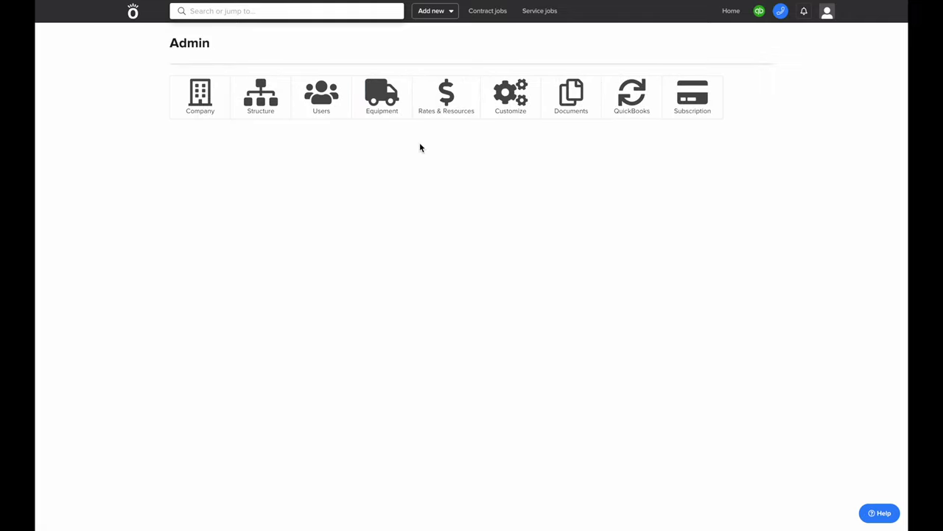
click(609, 116)
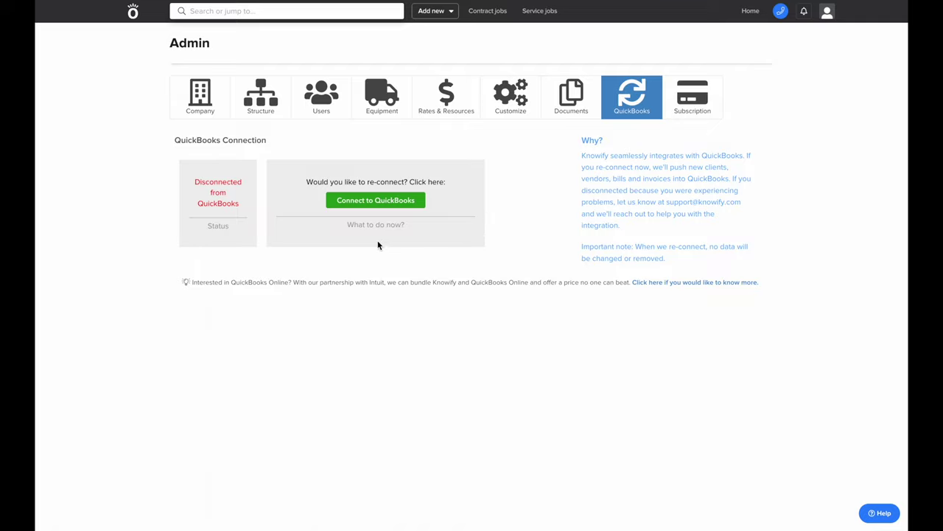
Reconnect Knowify to QuickBooks and close the authorization confirmation tab
click(384, 200)
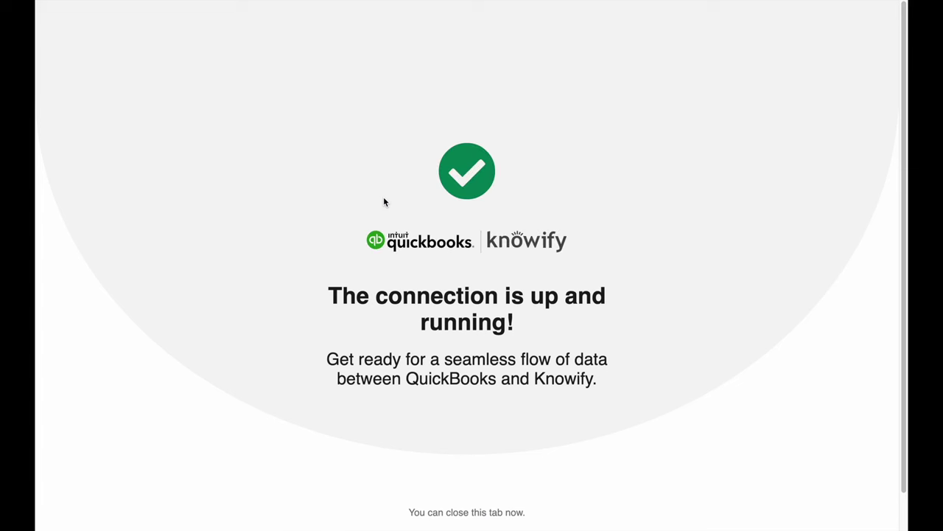
key(ctrl+w)
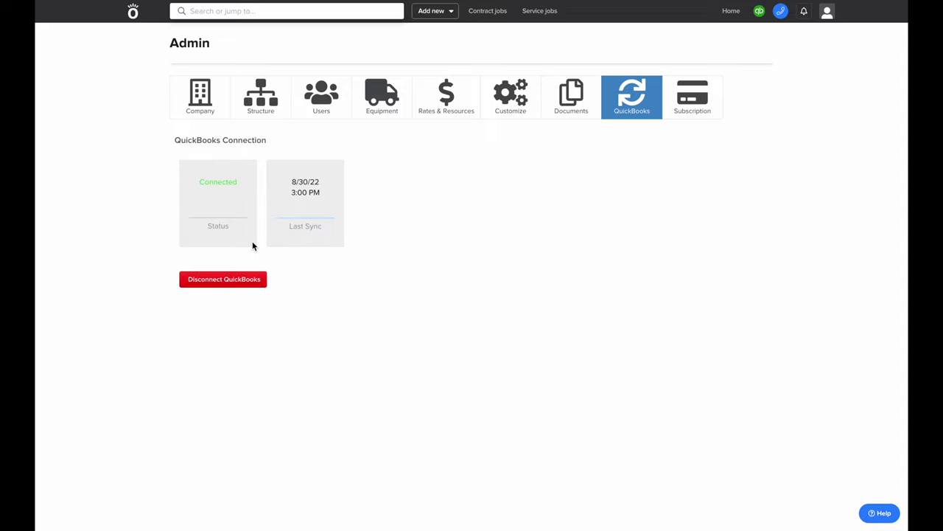
Check the subscription plan's upcoming invoice breakdown, then go back to the home dashboard
click(687, 105)
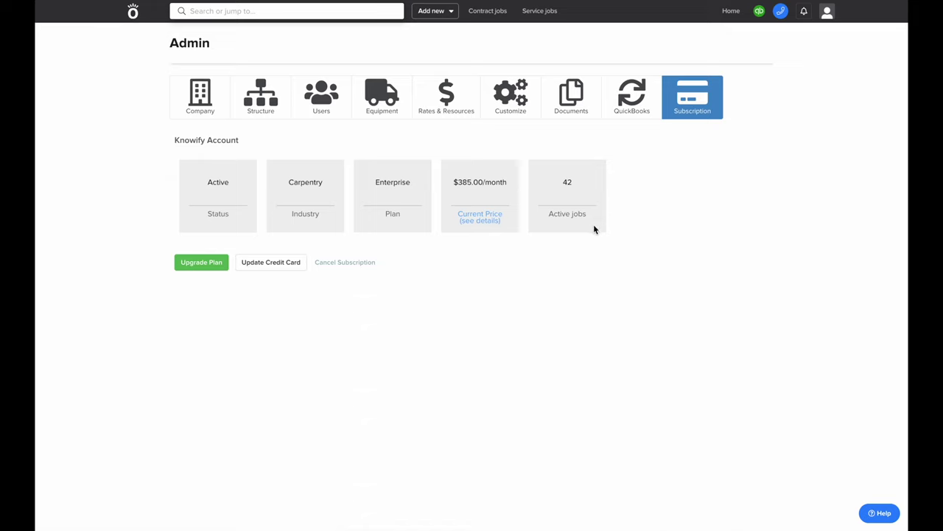
click(477, 219)
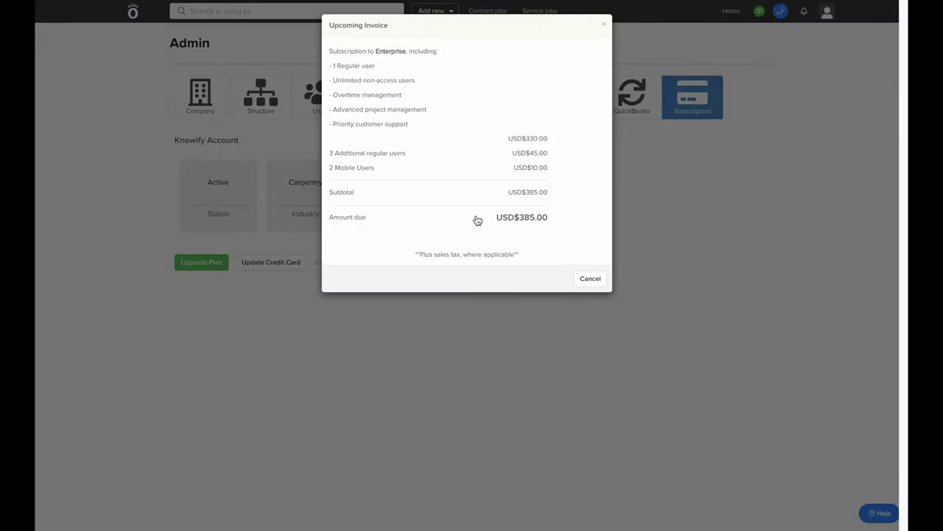
click(590, 279)
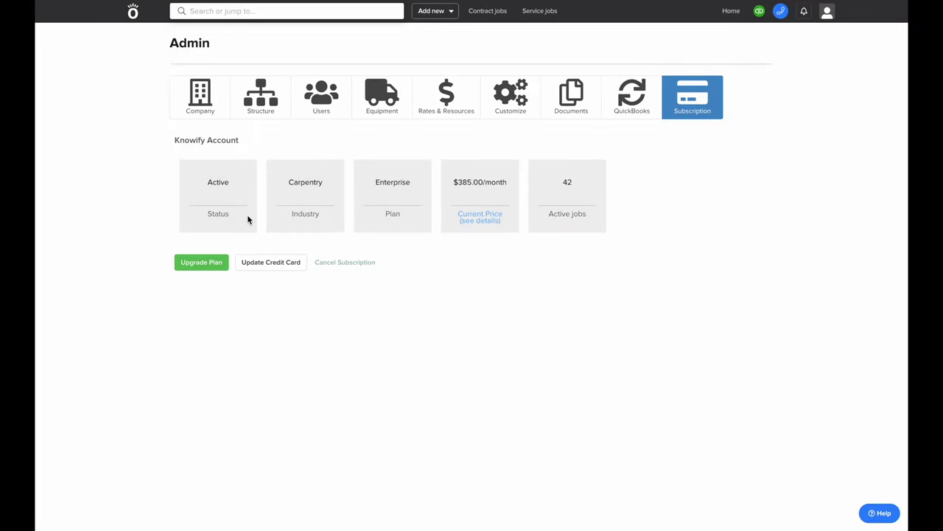
click(133, 16)
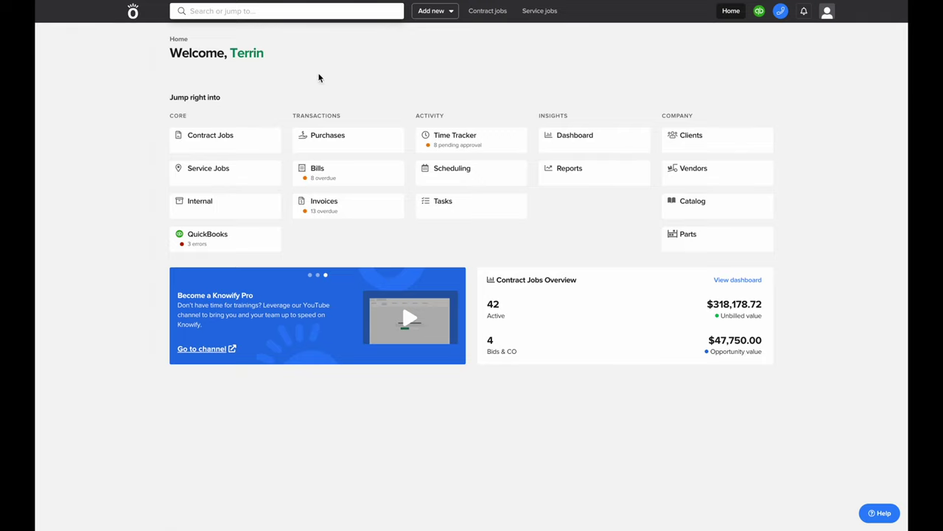
Go to the Clients page from the Company section of the Home dashboard
click(688, 146)
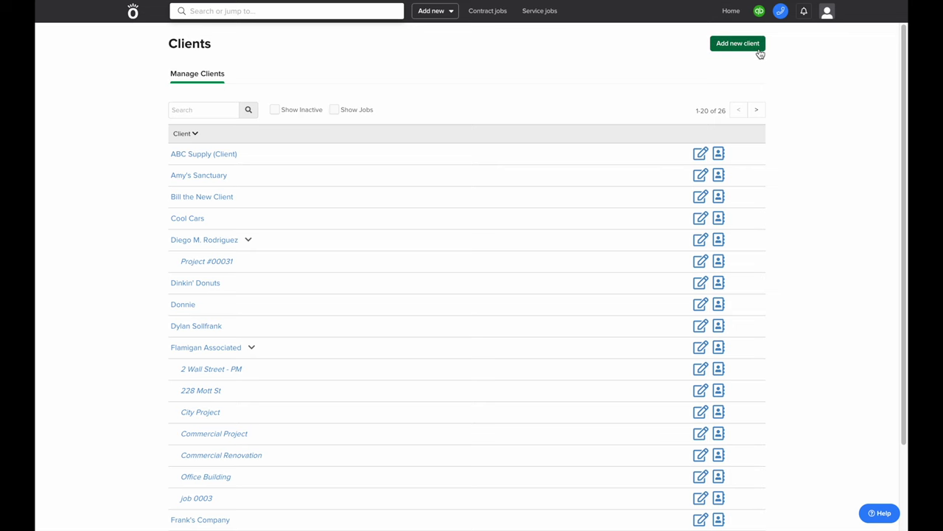
Start a new client named 'Charger Construction' and pick its Denver address via Address Lookup
click(738, 44)
click(424, 69)
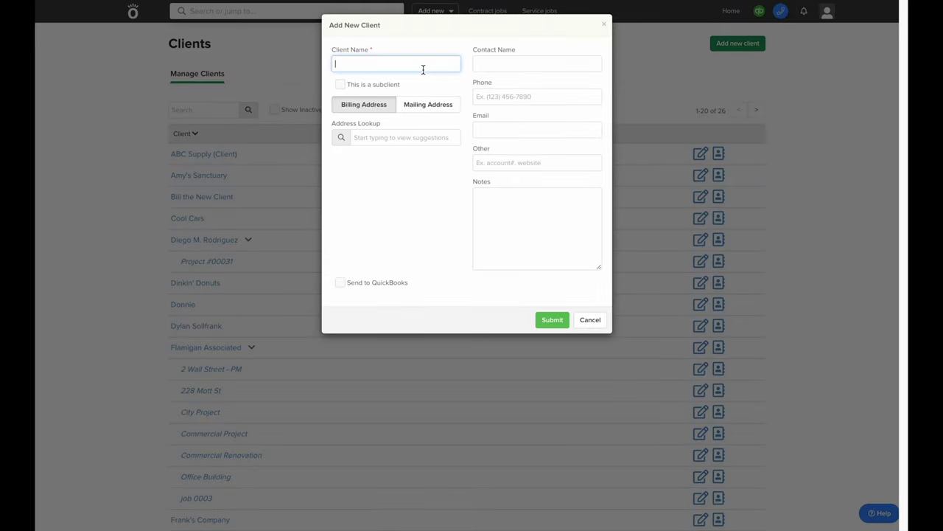
text(Charger Construction)
click(435, 138)
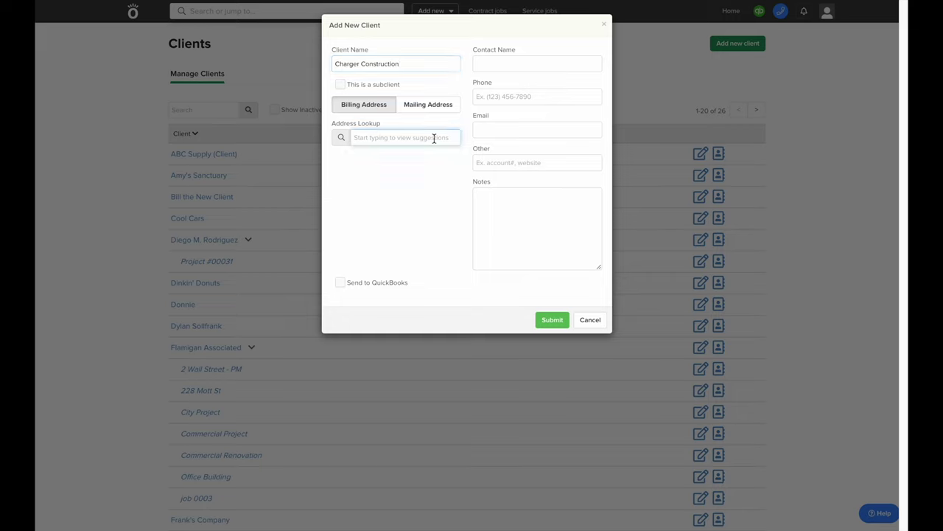
text(5010)
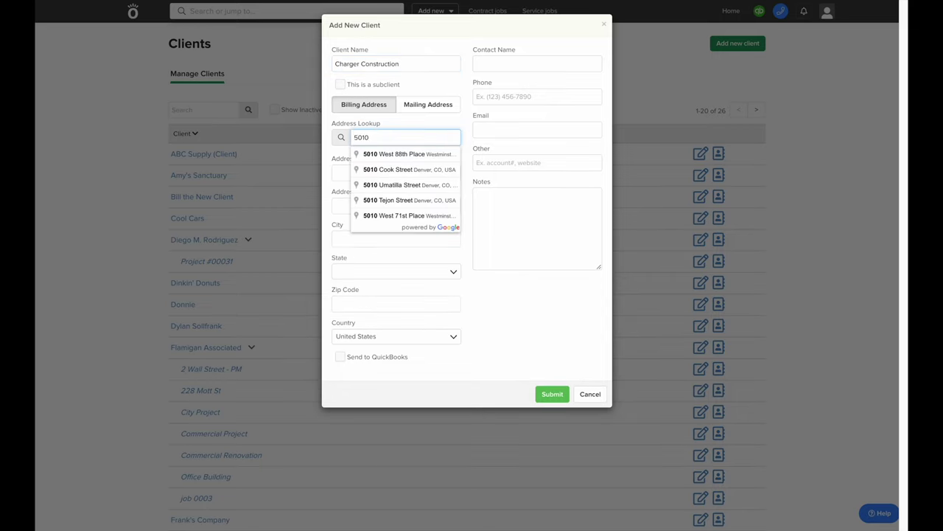
click(434, 201)
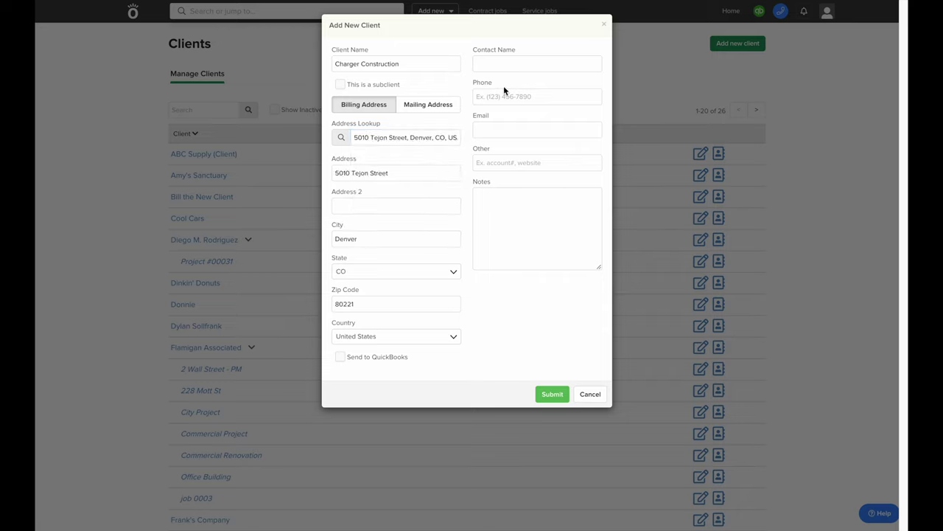
Enter the contact person's name, phone number and e-mail, then submit the client
click(505, 65)
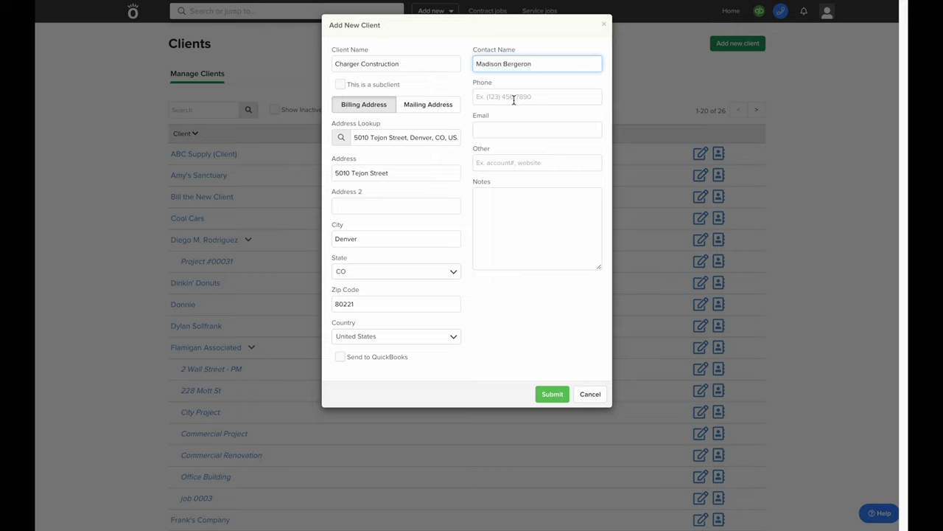
click(514, 98)
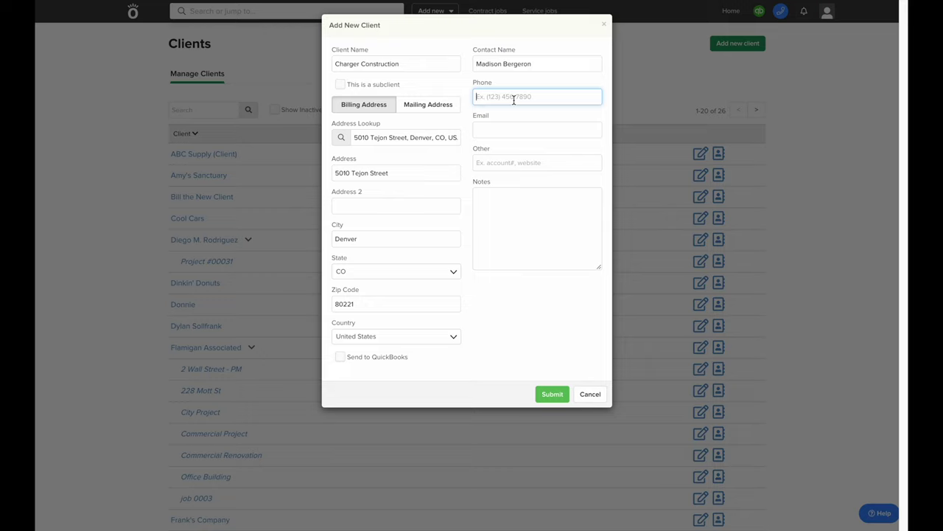
text(5555555555)
key(Tab)
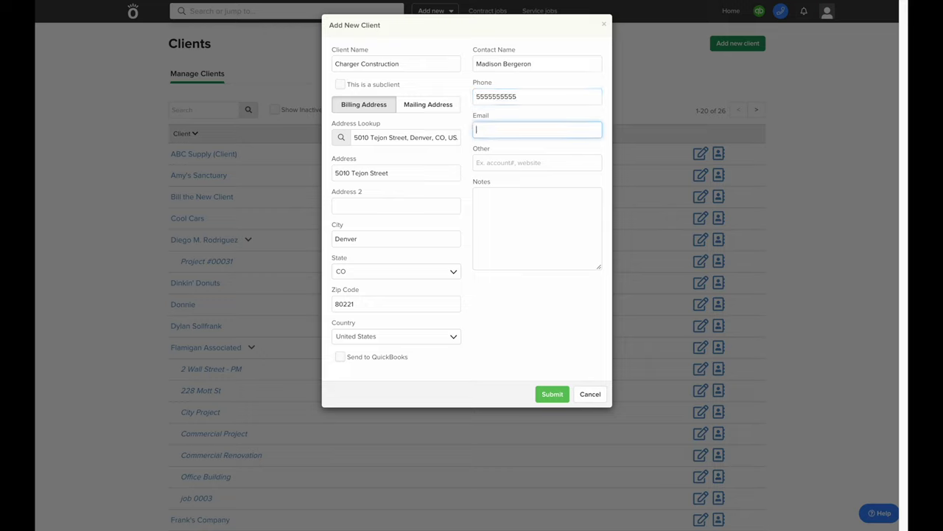
click(530, 302)
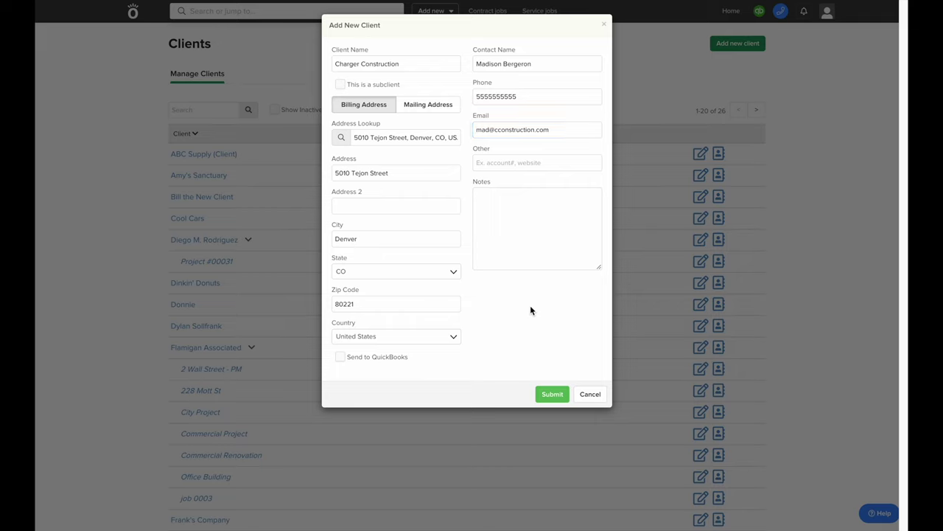
click(551, 395)
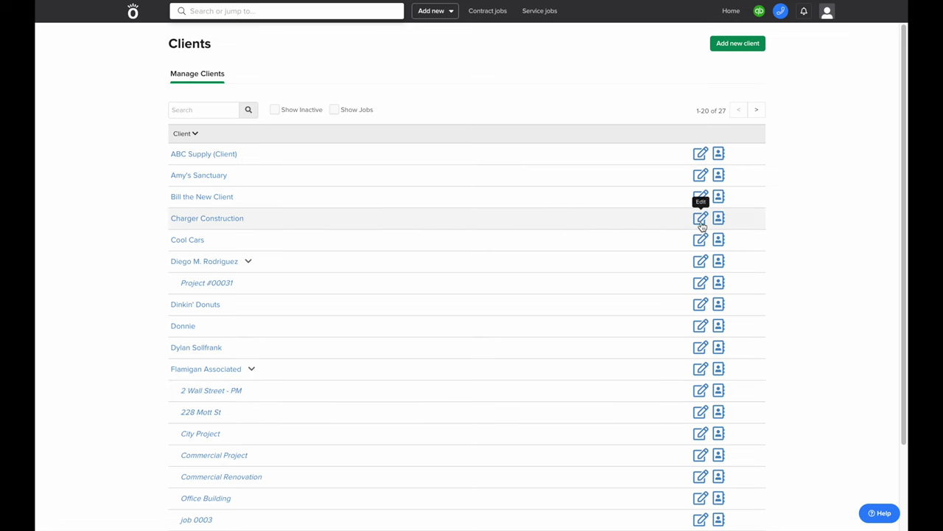
Dismiss Charger Construction's details dialog and expand the client to reveal its primary and additional contacts
click(701, 220)
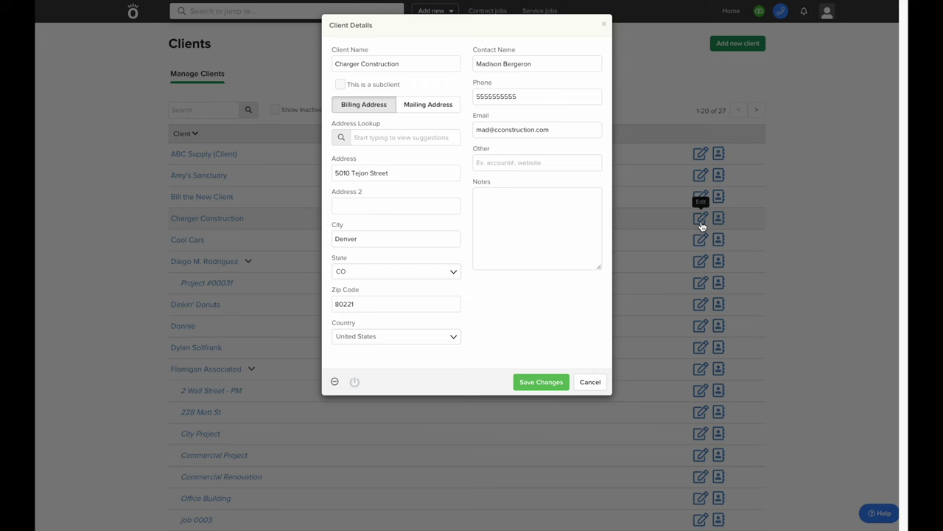
key(Escape)
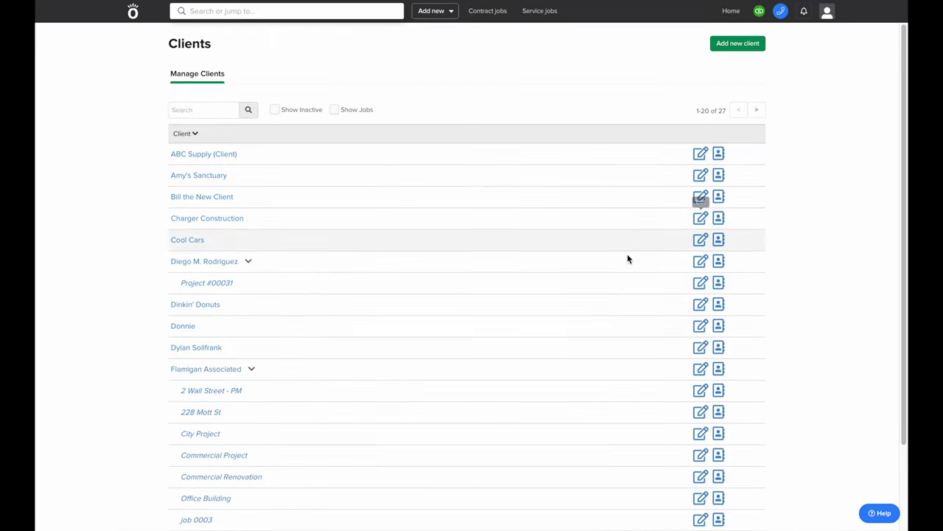
click(209, 218)
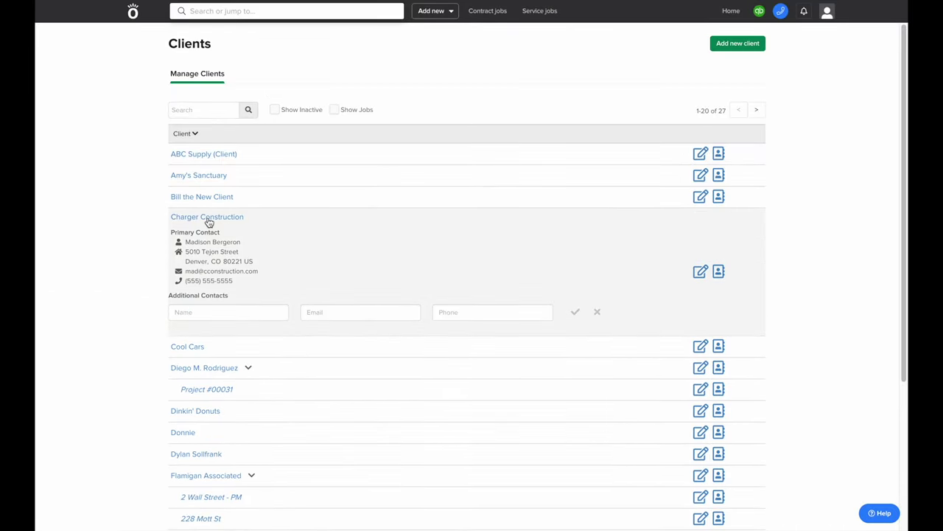
Save Charger Construction's additional contact's name, e-mail and phone, then go back to the Home dashboard
click(214, 317)
text(A)
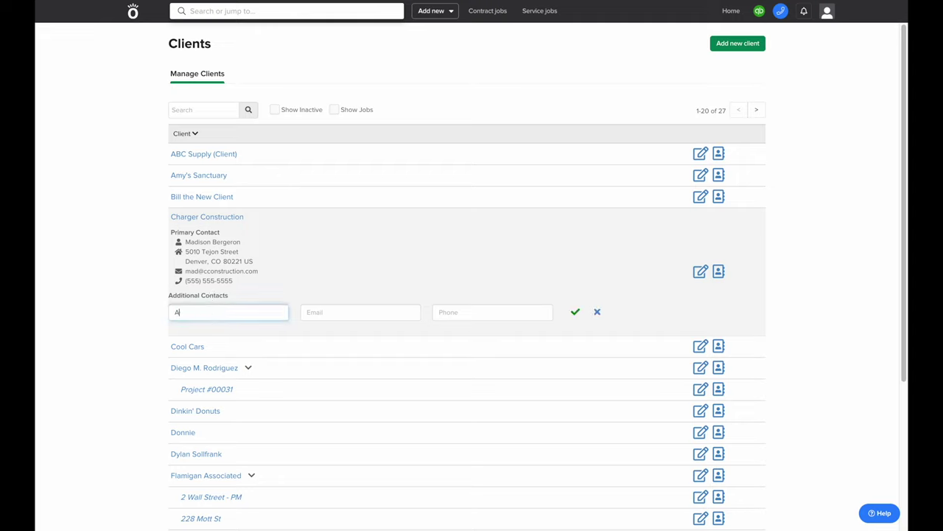
text(ngelina)
click(360, 311)
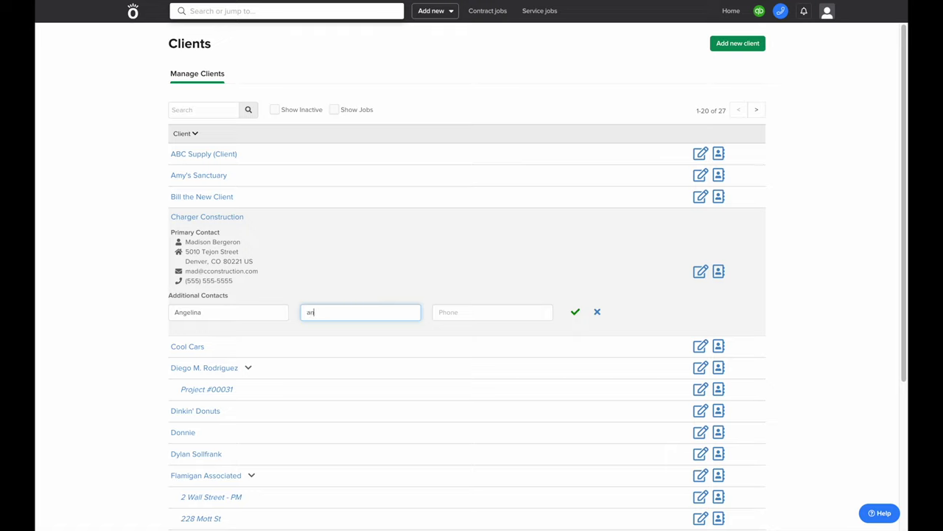
click(472, 312)
text(77)
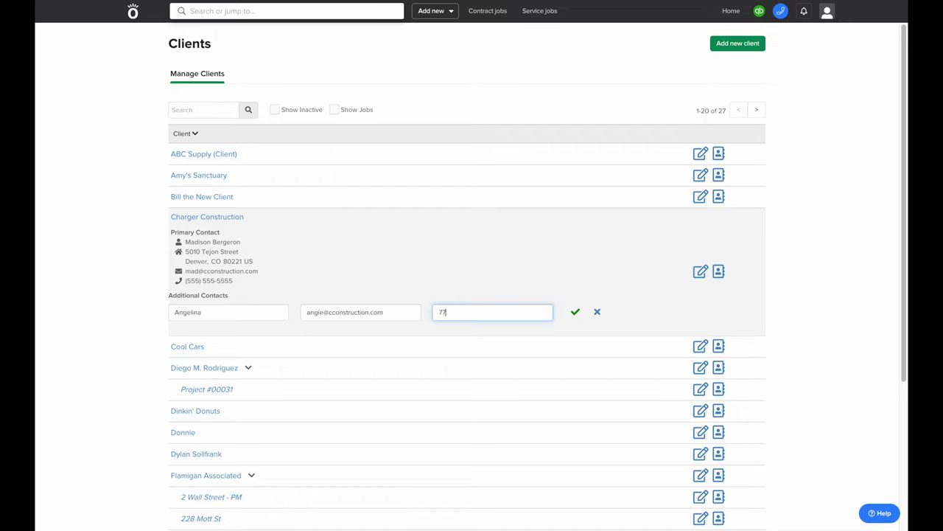
text(77777777)
click(576, 315)
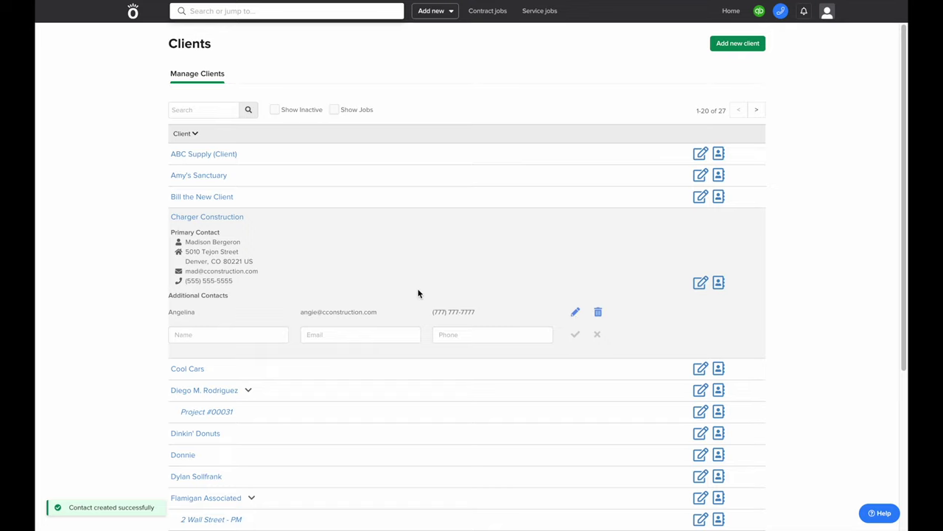
click(134, 14)
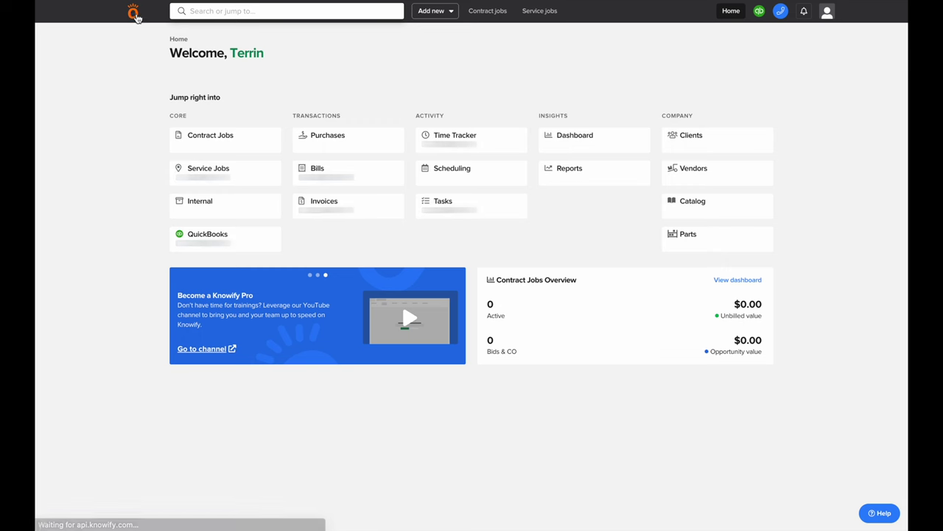
Go to the Vendors list (53 vendors) and open an empty Add New Vendor form
click(673, 176)
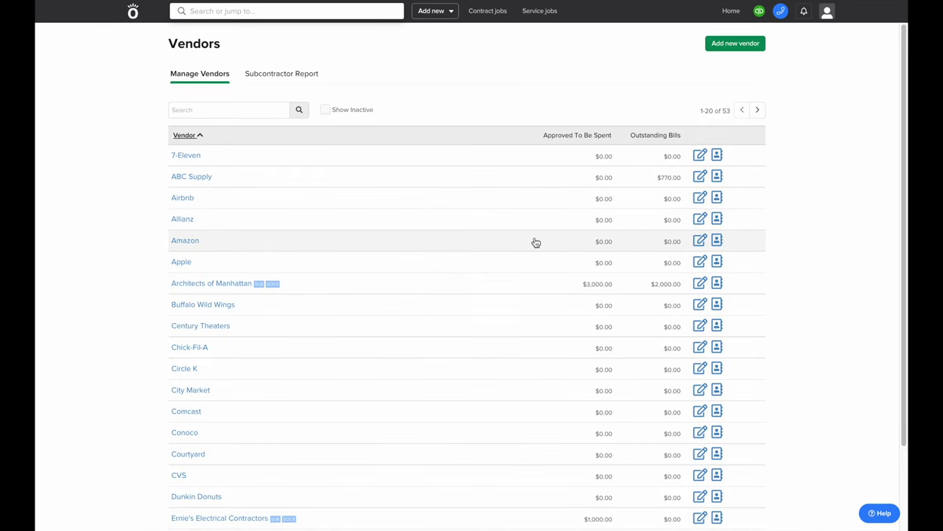
scroll(532, 241, down, 3)
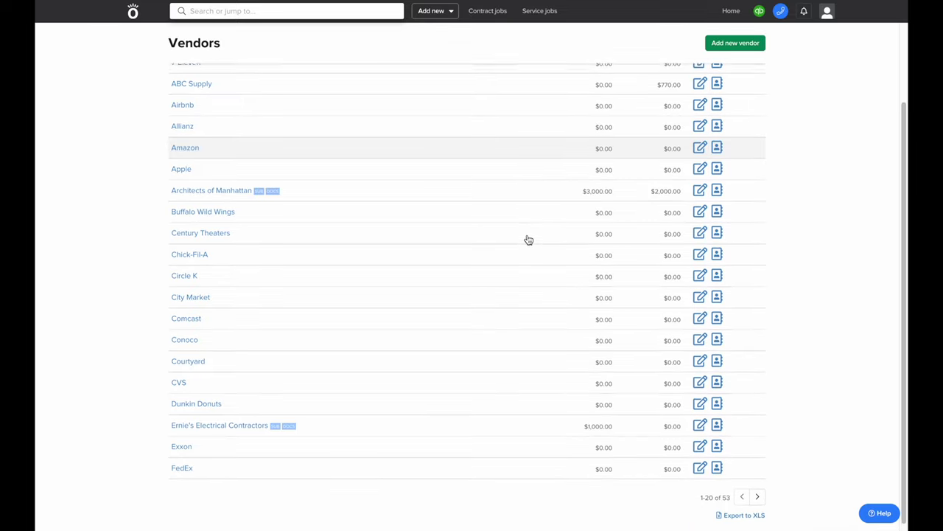
scroll(529, 240, up, 3)
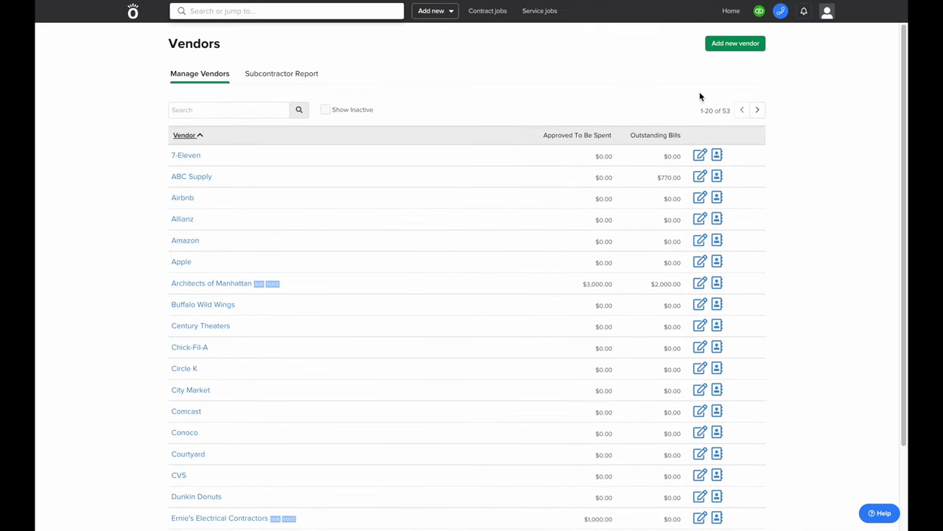
click(728, 44)
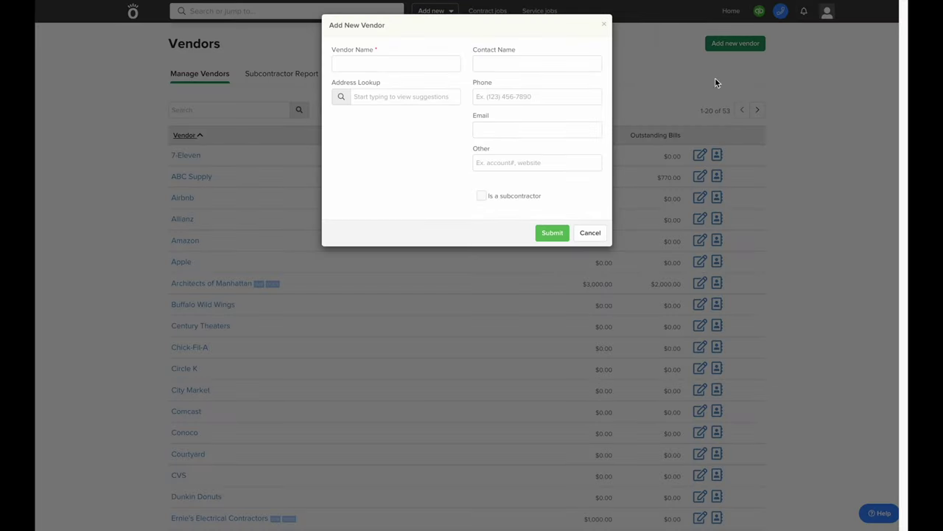
Name the vendor 'Got It All Supply' and fill its Denver address from the lookup suggestion
click(421, 63)
text(G)
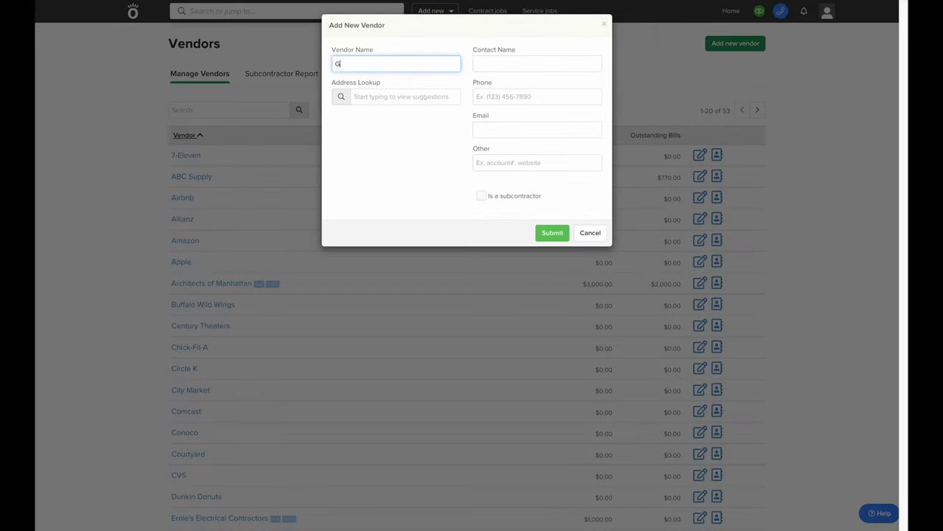
text(ot It All Supply)
click(431, 97)
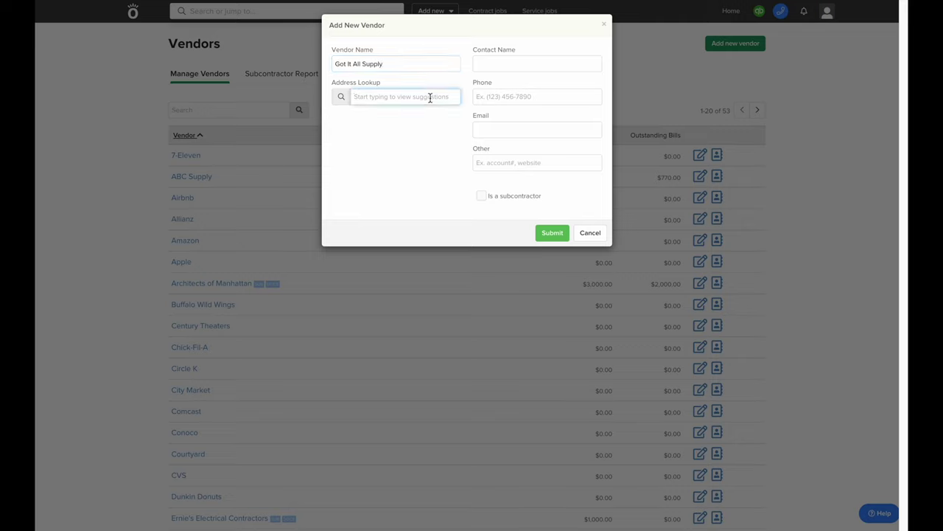
text(5876)
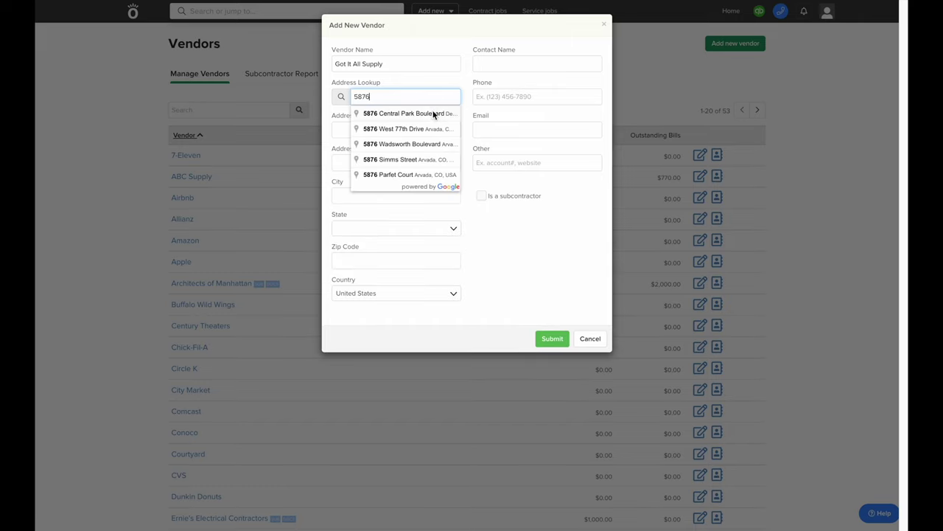
click(434, 116)
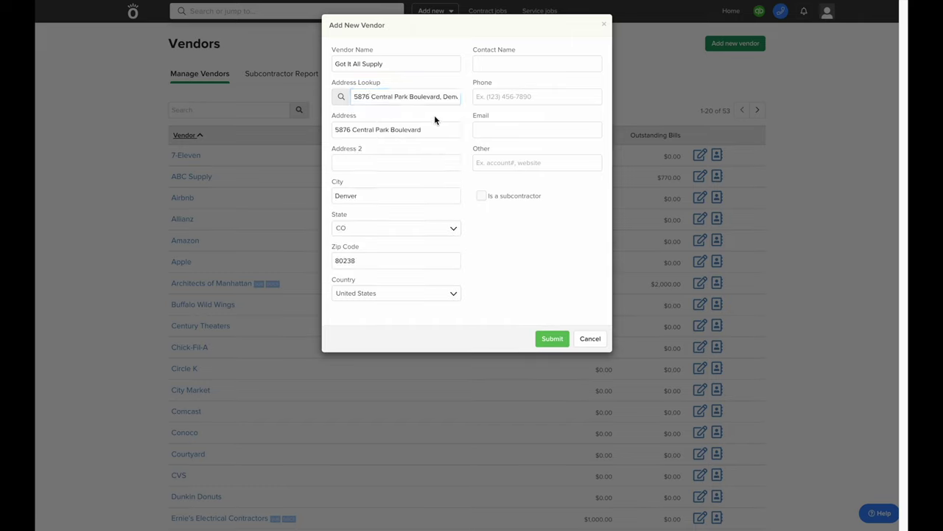
Enter the vendor's contact name, phone number and e-mail address
click(510, 66)
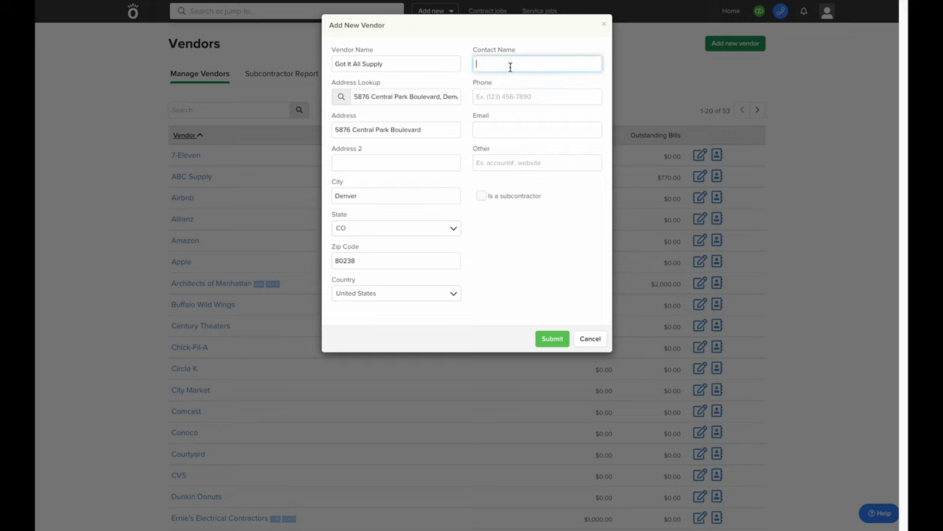
text(John Gottit)
key(Tab)
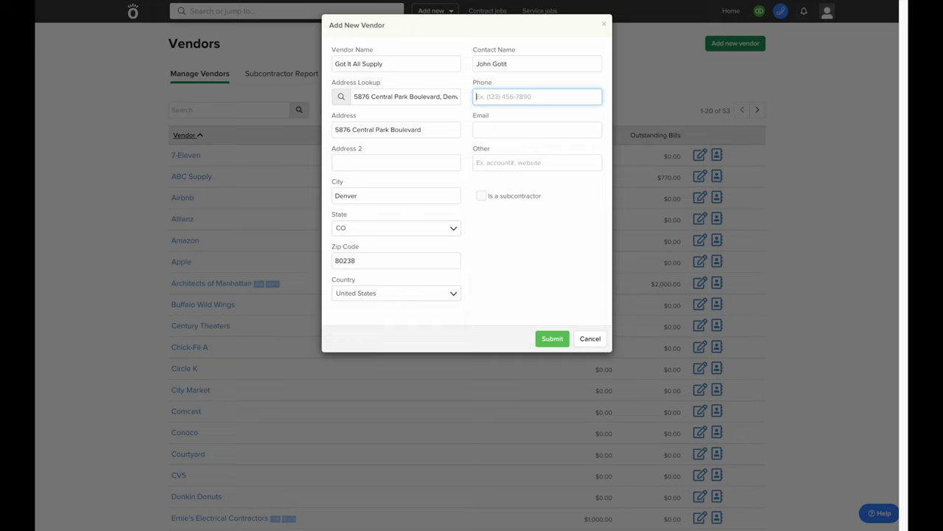
text(8888888888)
key(Tab)
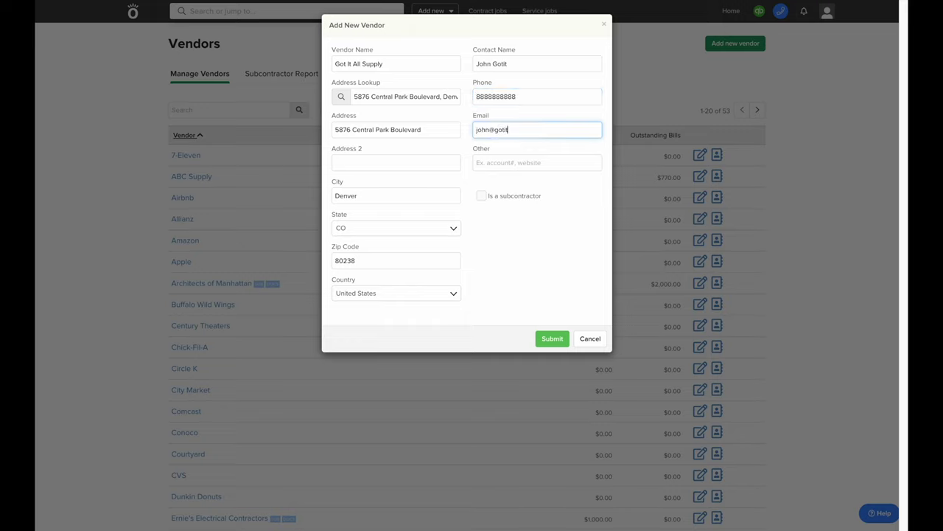
click(531, 183)
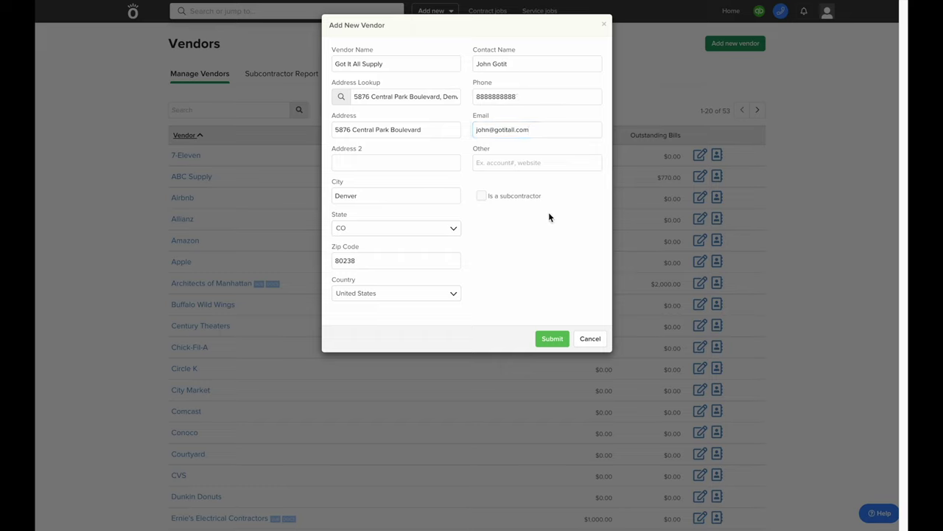
Set the role/trade to Tradesman, toggle the subcontractor option, and submit the new vendor
click(491, 230)
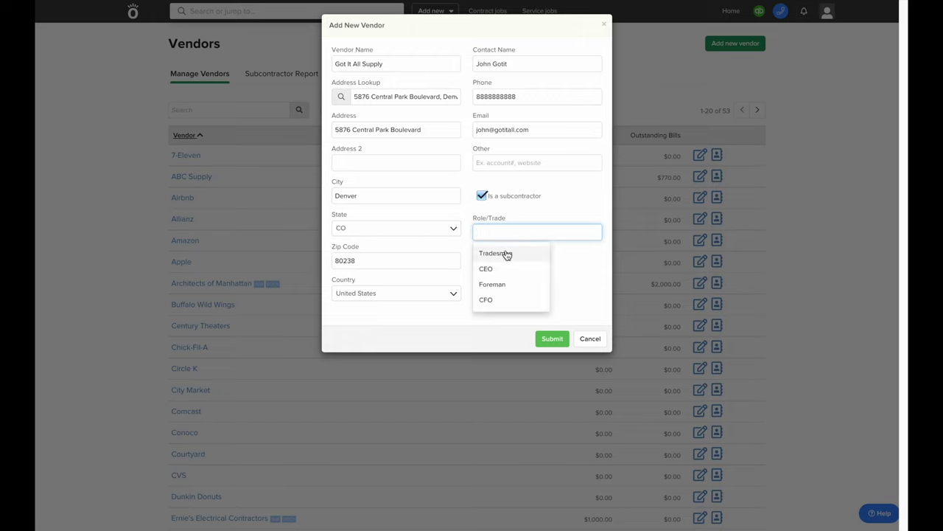
click(507, 253)
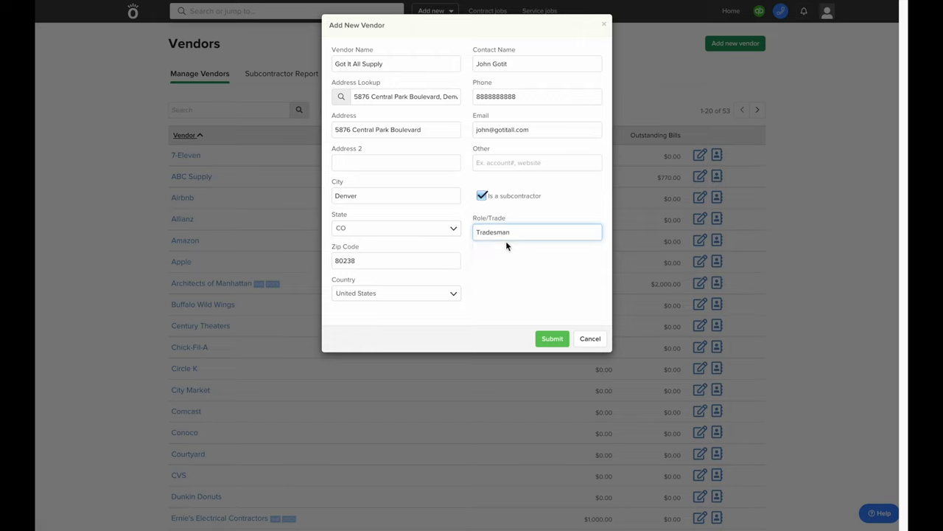
click(482, 196)
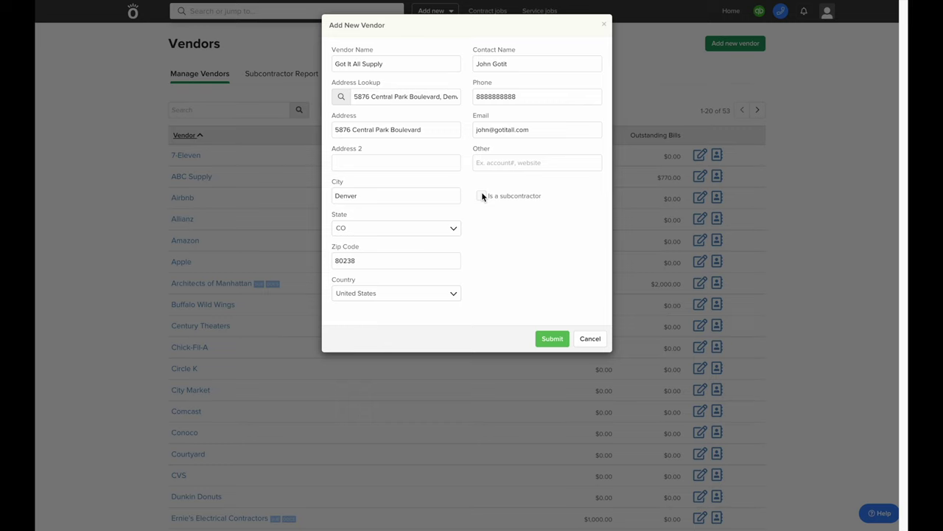
click(552, 338)
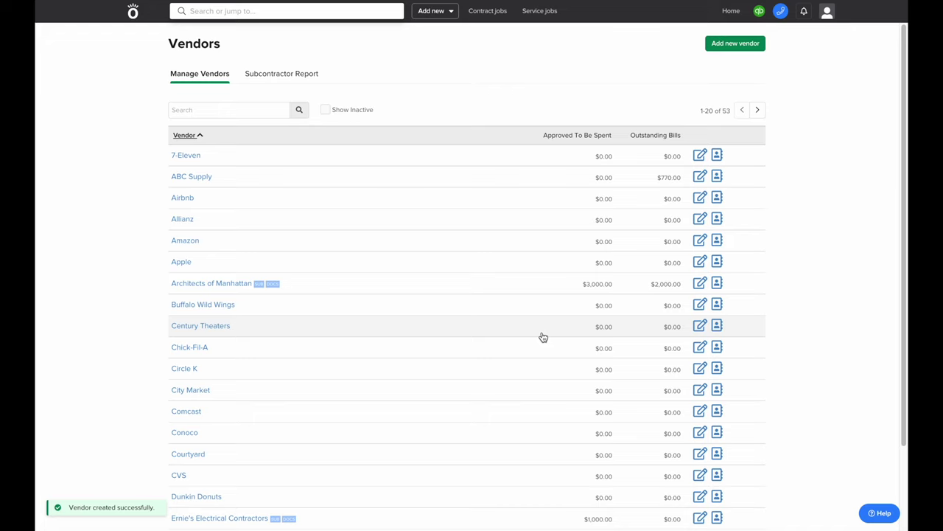
Open the 7-Eleven vendor's details and choose Make inactive to get the confirmation
click(698, 154)
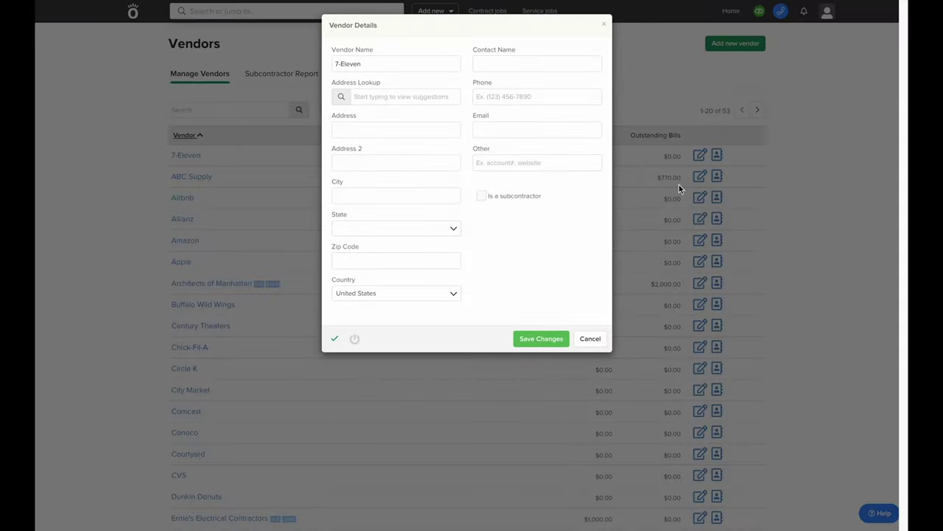
click(354, 340)
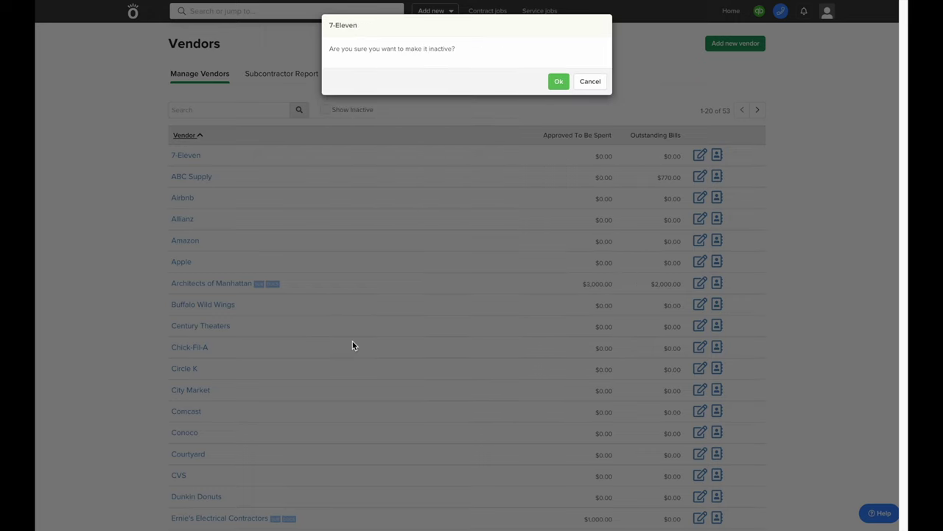
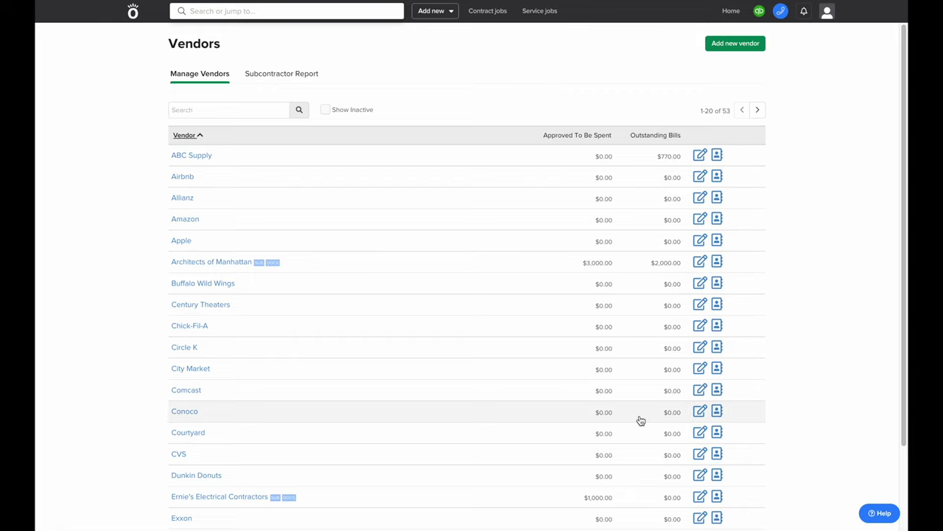
Set Ernie's Electrical Contractors' Role/Trade to Electrical Contractor, disable it as a resource, and save
click(702, 502)
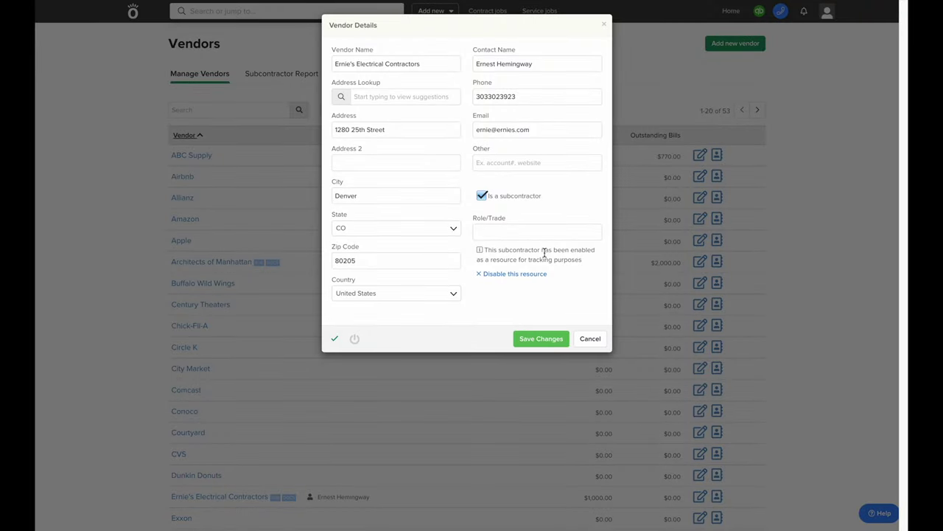
click(490, 234)
text(Electrical Contractor)
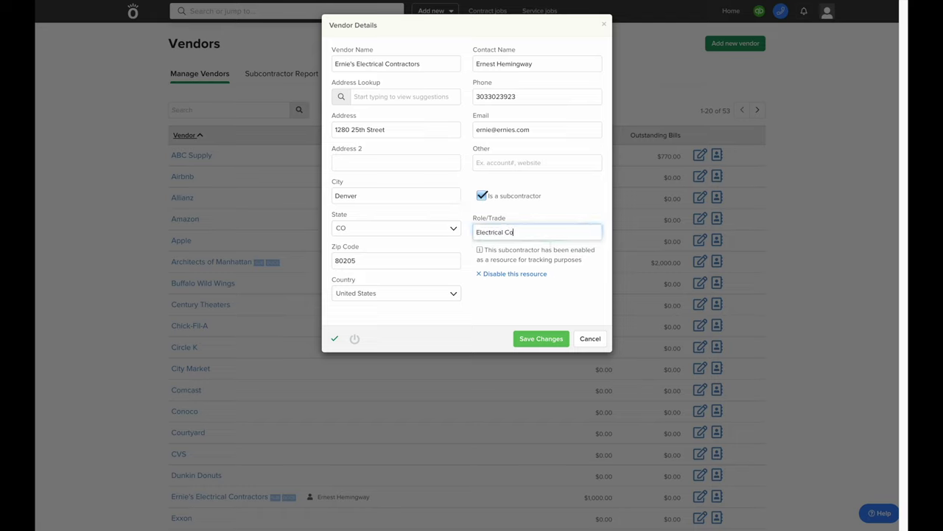
click(504, 275)
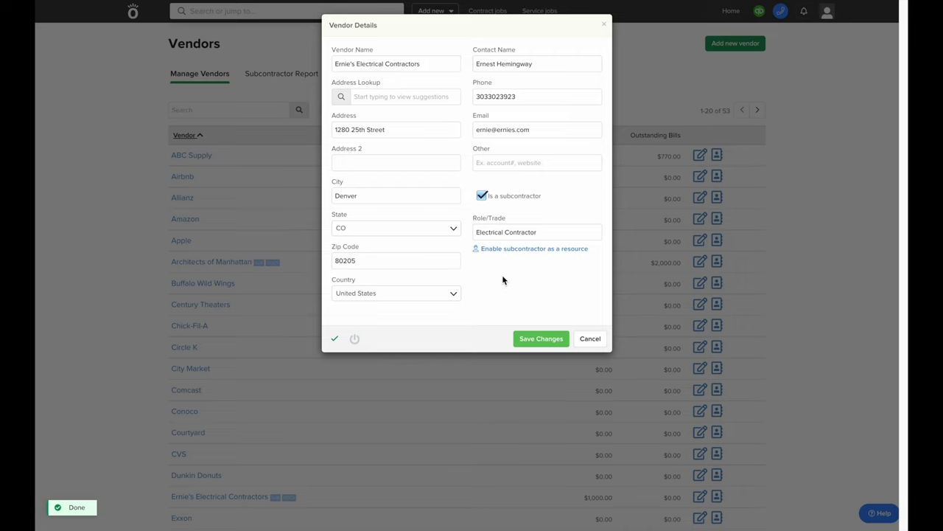
click(536, 335)
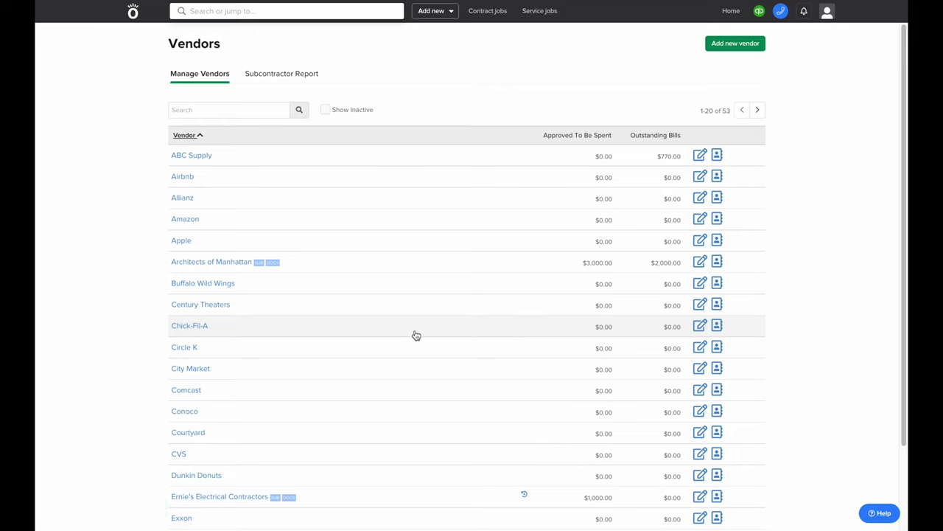
Upload the 2022-09-02 screenshot as a document on Ernie's Electrical Contractors
scroll(413, 335, down, 3)
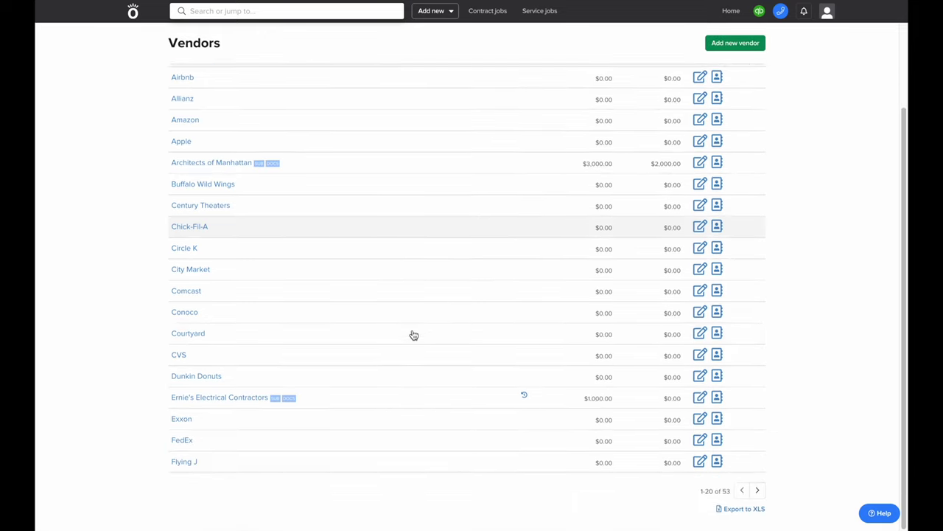
click(265, 401)
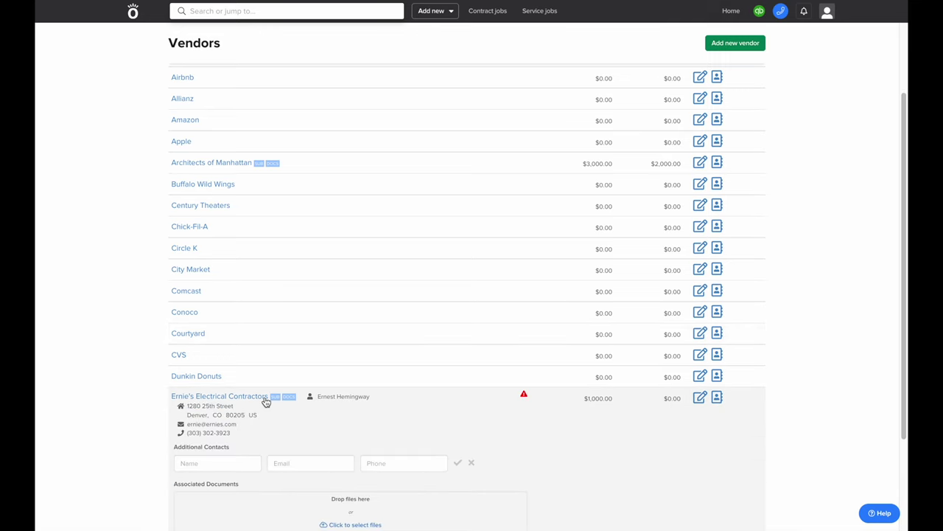
scroll(266, 401, down, 2)
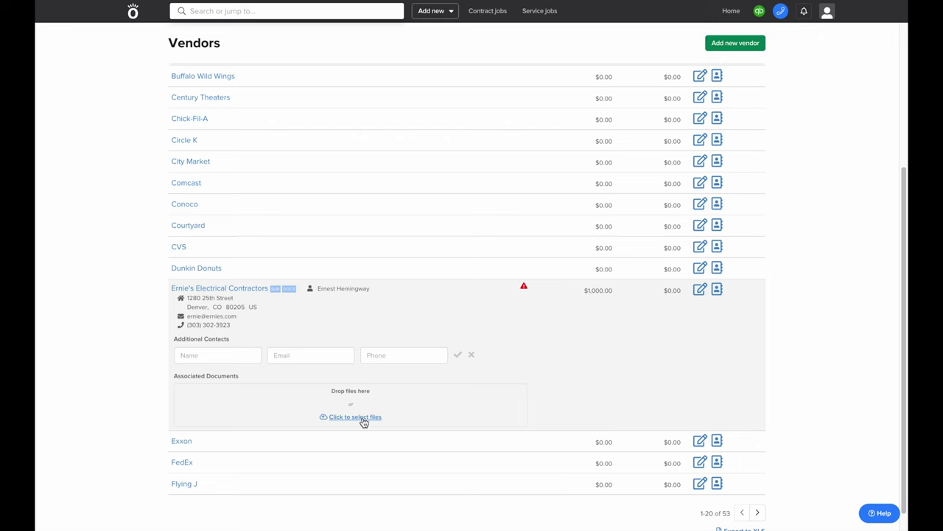
click(364, 421)
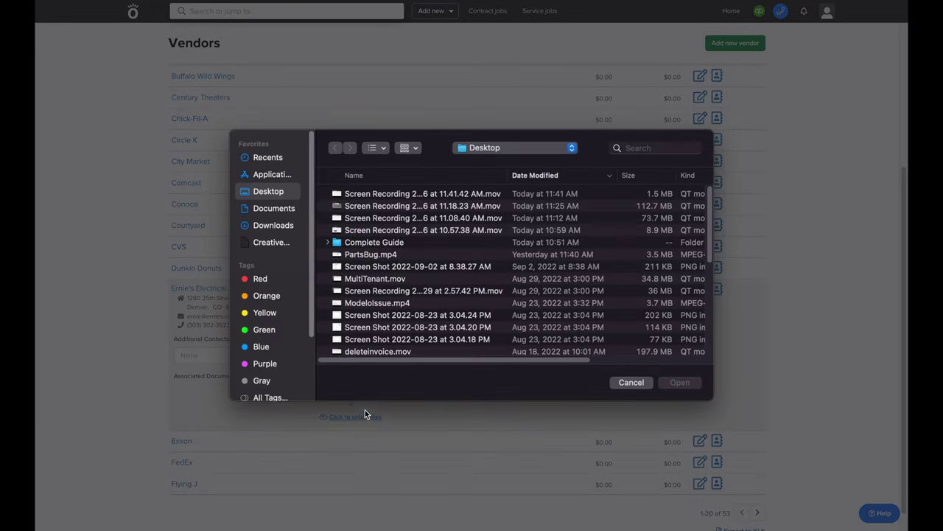
double_click(381, 267)
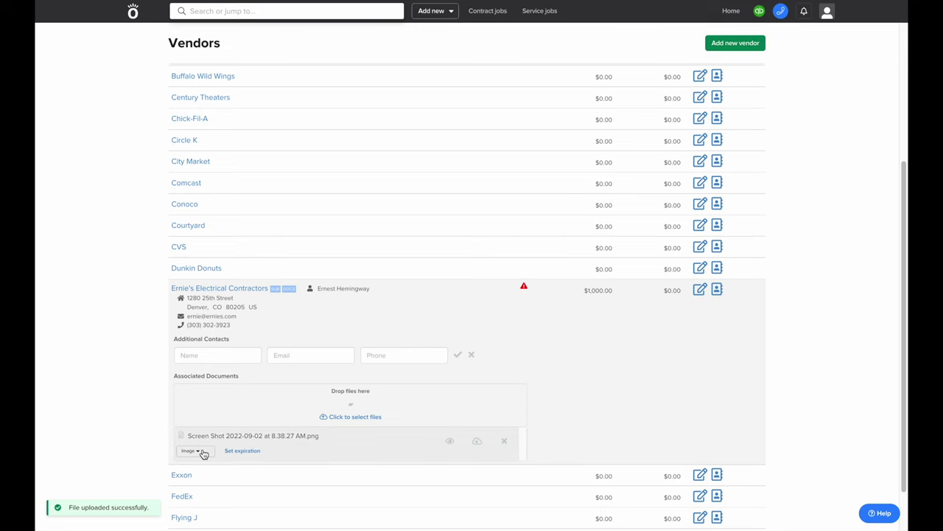
Give the uploaded document a 09/30/22 expiration date and the GL document type
click(249, 451)
click(360, 90)
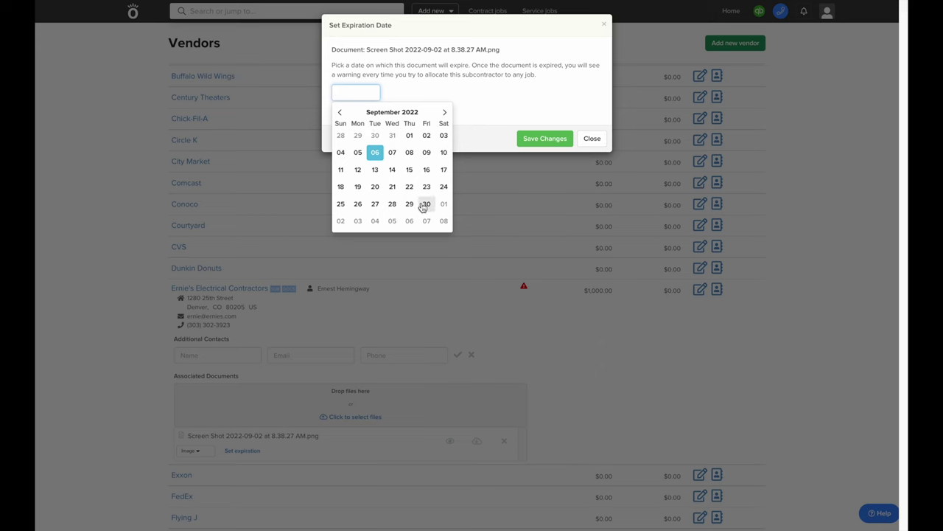
click(425, 205)
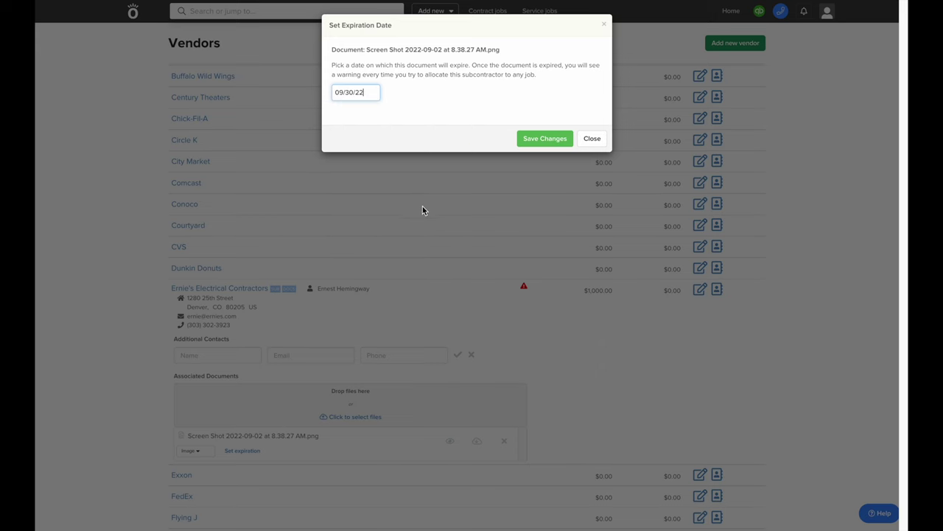
click(530, 144)
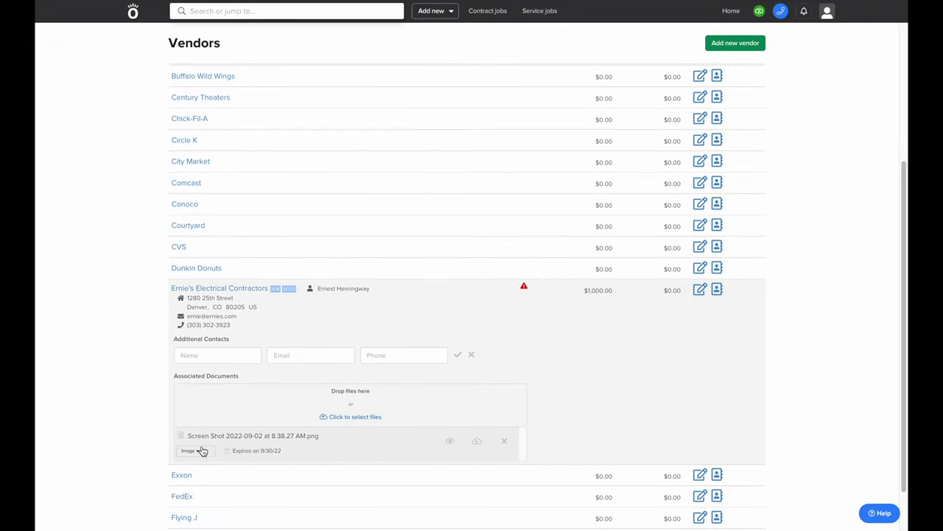
click(191, 450)
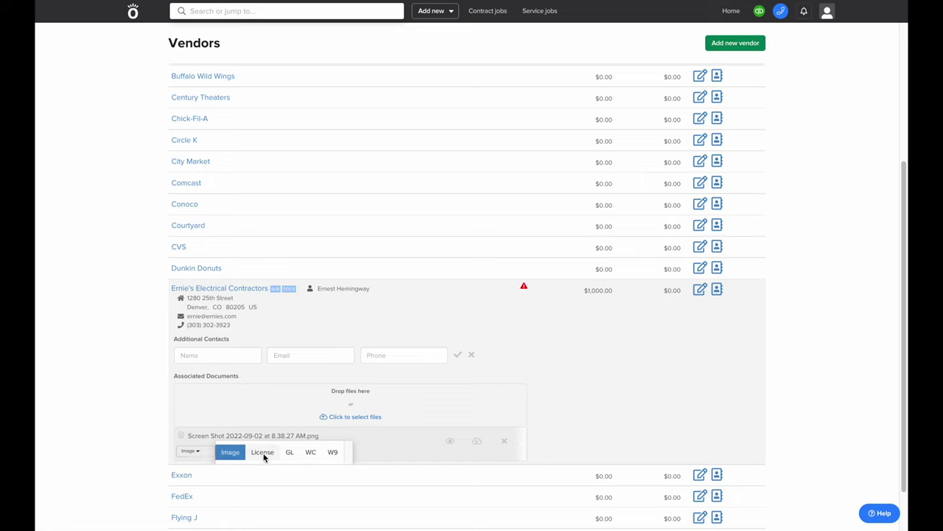
click(289, 452)
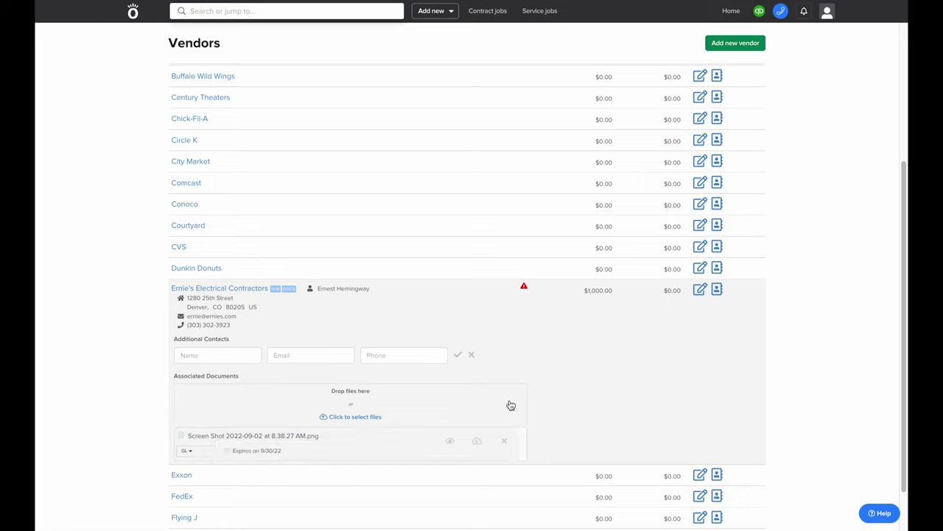
scroll(510, 405, up, 3)
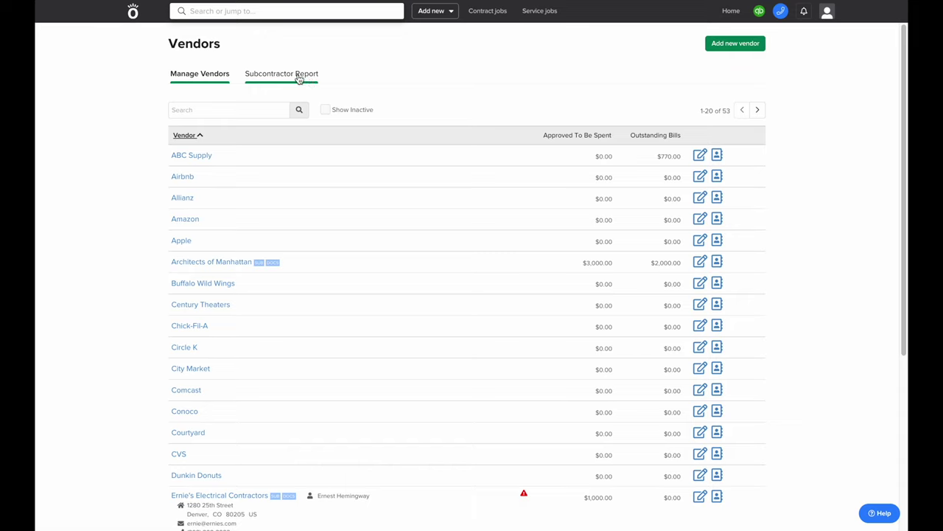
Start a new Catalog product named 'Plywood - 4x8 sheet'
click(132, 10)
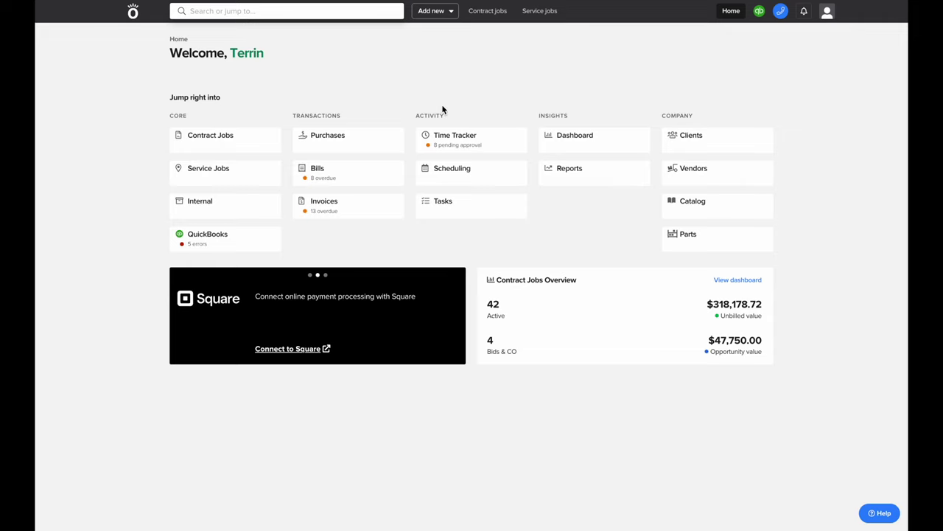
click(671, 216)
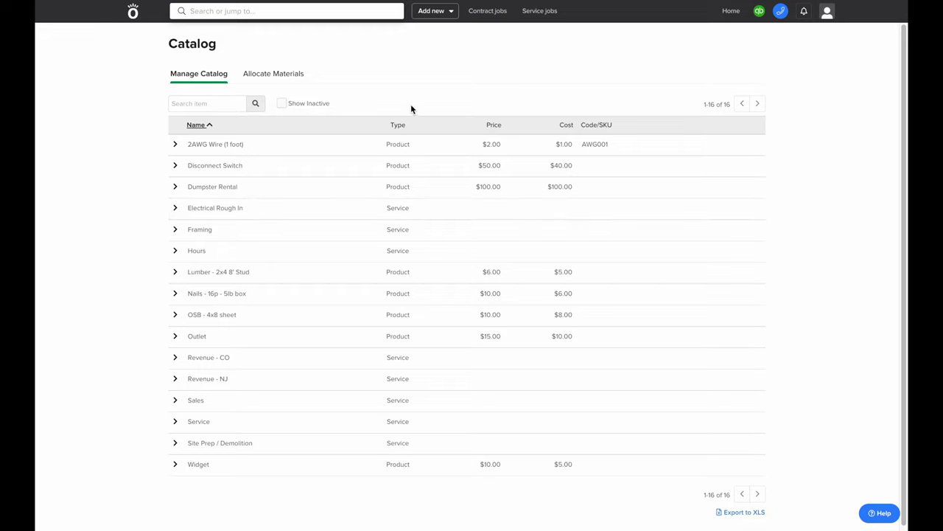
click(440, 13)
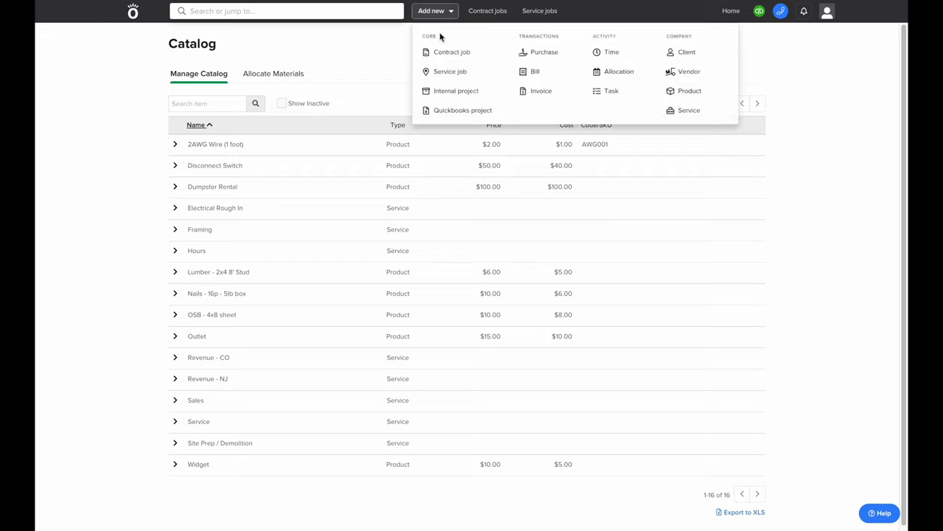
click(689, 96)
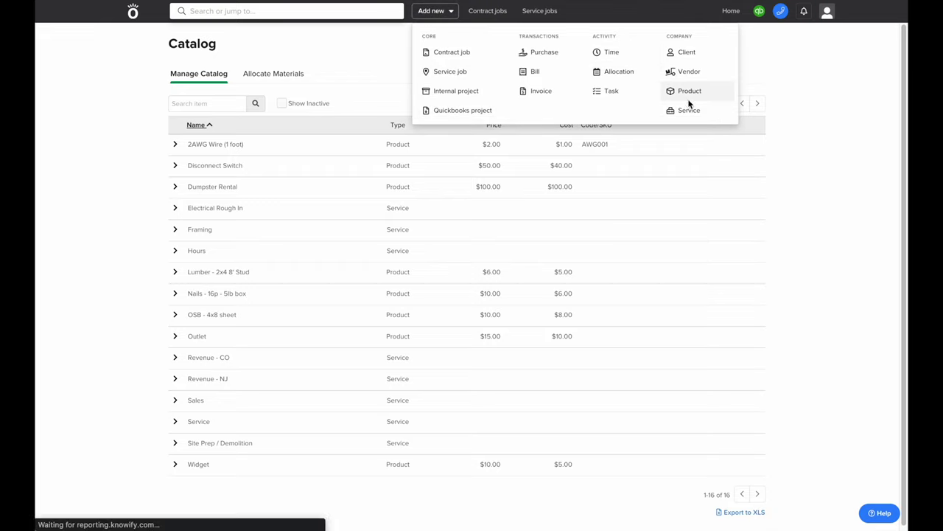
click(257, 90)
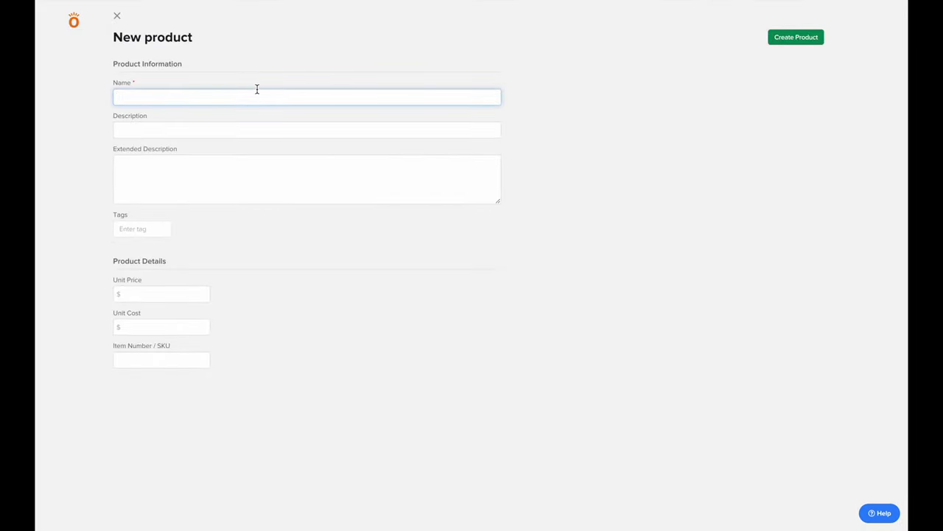
text(Plywood - 4x8 sheet)
Give the plywood product a $15 unit price, $10 unit cost and SKU pw-47182, and create it
click(116, 130)
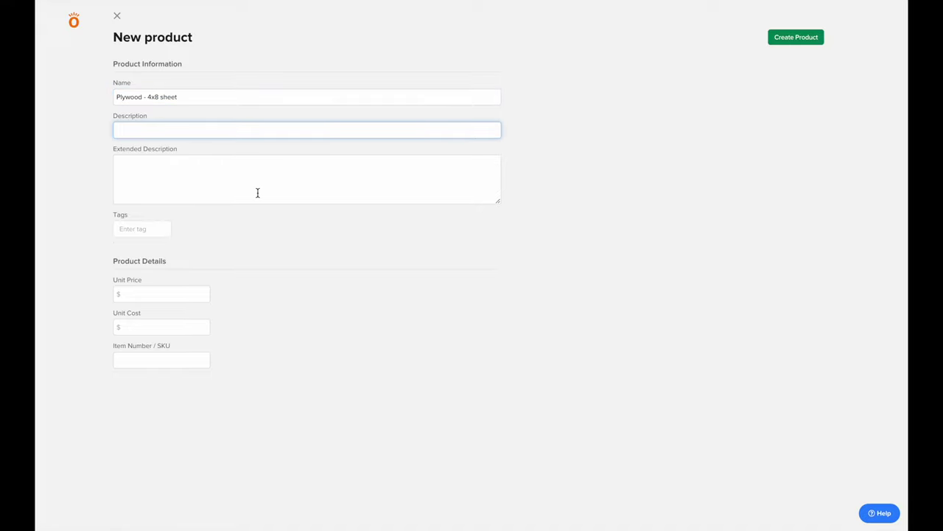
click(200, 295)
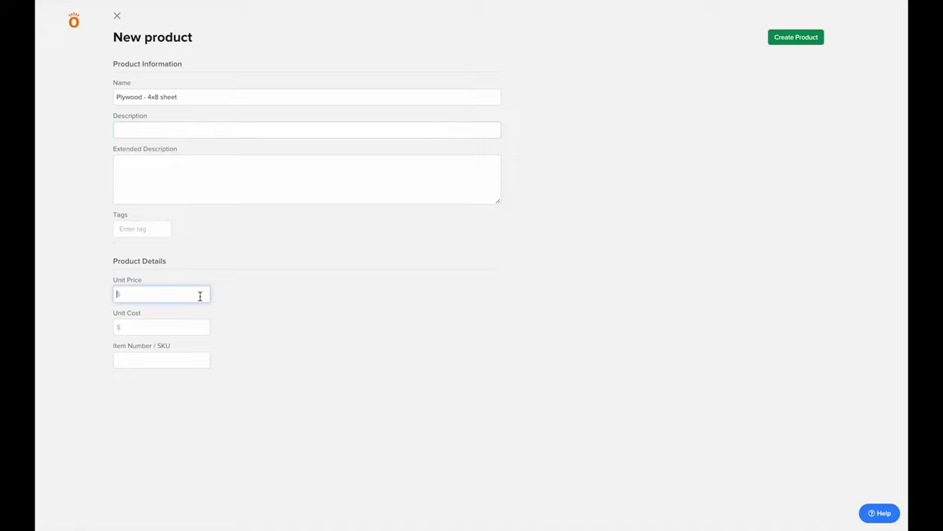
text(15)
key(Tab)
text(10)
key(Tab)
text(pw-47182)
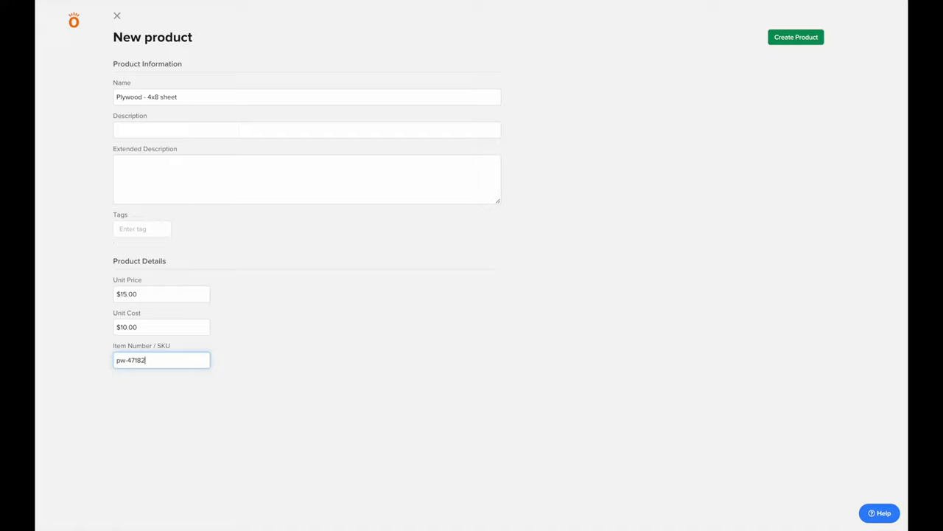
click(787, 40)
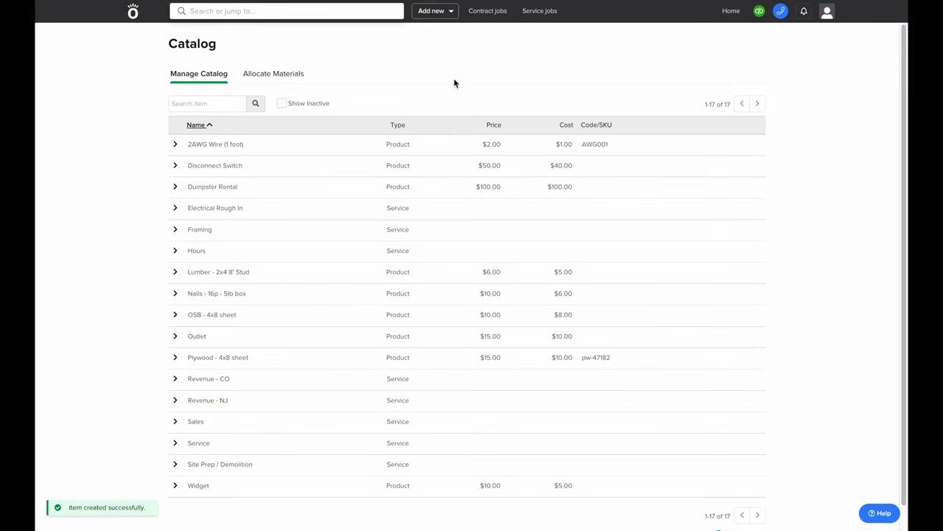
Create a Plumbing service whose default scope is rough-in and installation of necessary plumbing per construction plans
click(433, 11)
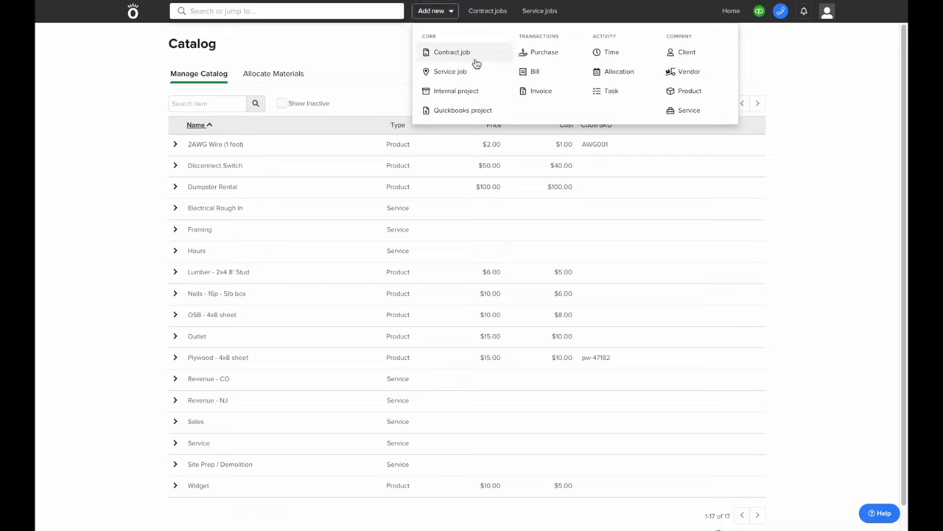
click(688, 112)
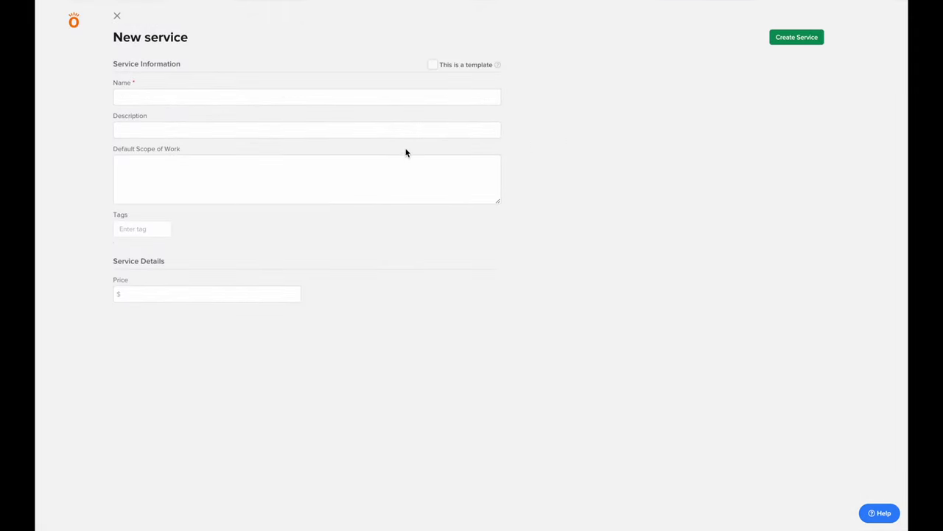
click(361, 97)
text(Plumbing)
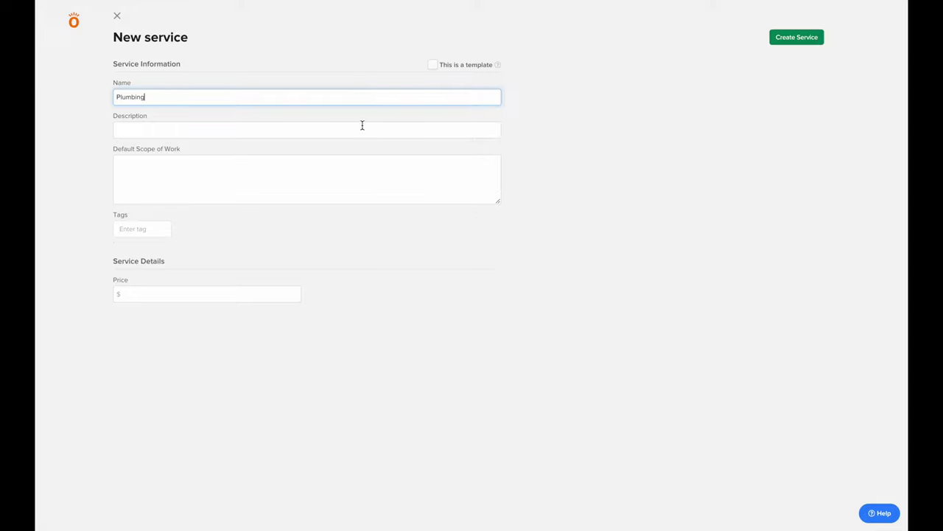
click(234, 186)
text(rough in and installa)
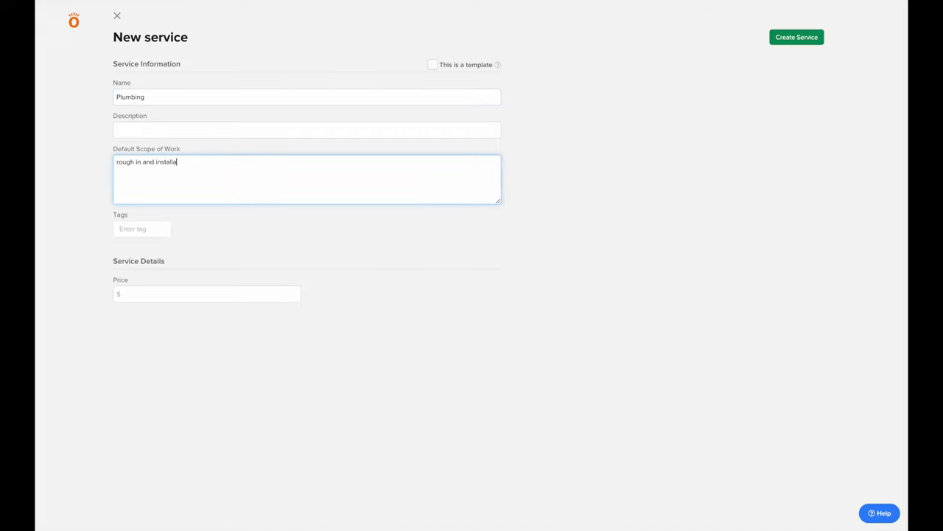
text(ton of any necessary plumbing as per construction plans)
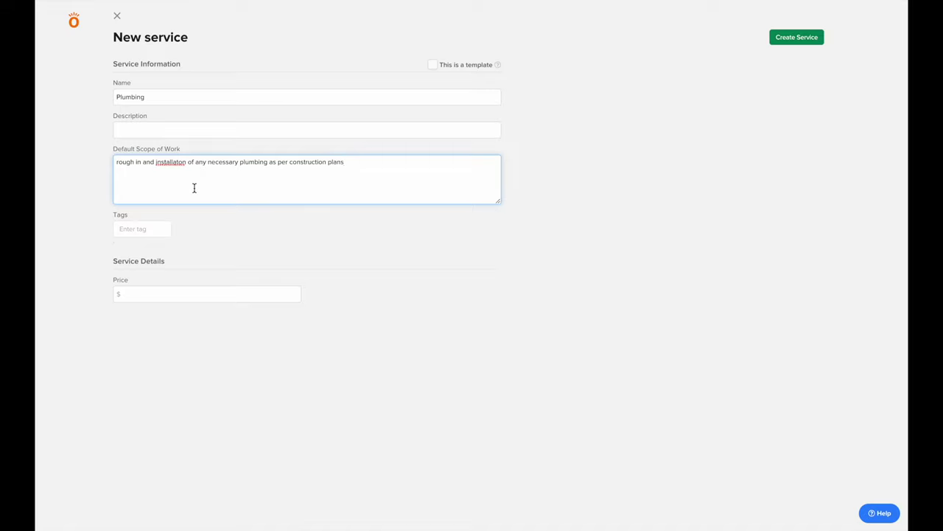
click(772, 38)
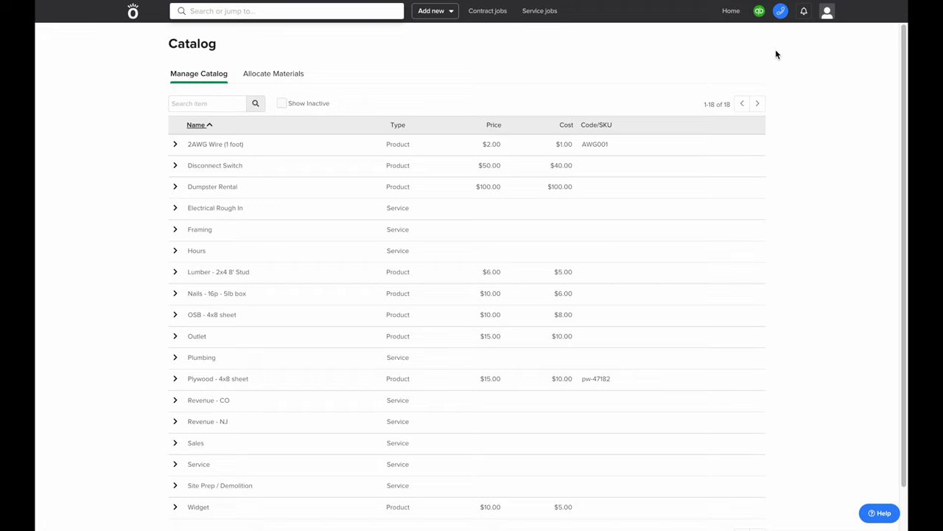
click(433, 11)
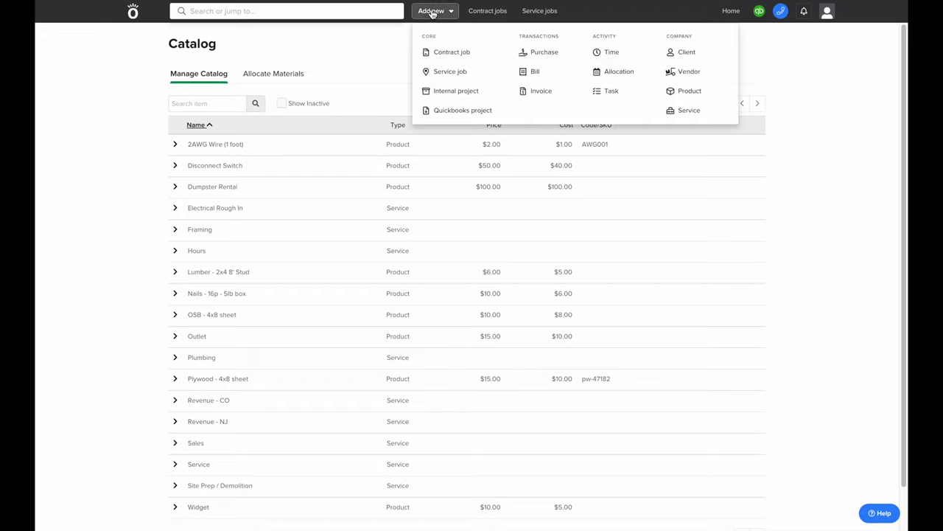
Start a service template named Plumbing Rough In with linear foot as its unit
click(693, 111)
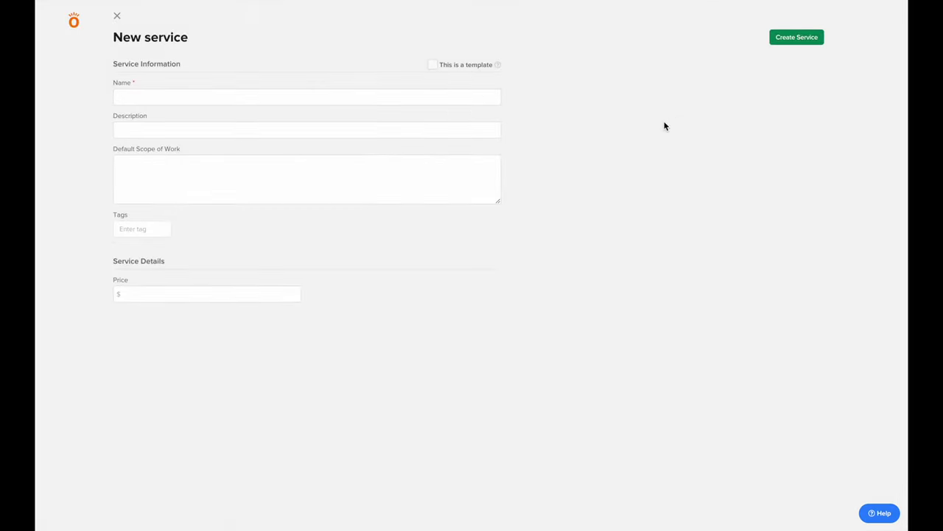
click(433, 65)
click(426, 91)
text(Plumbing Rough In)
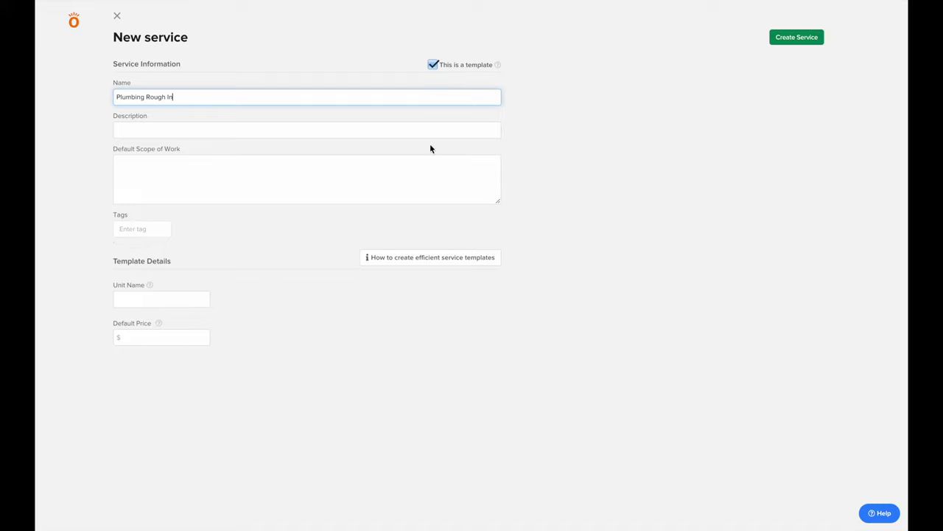
click(205, 300)
text(linear foot)
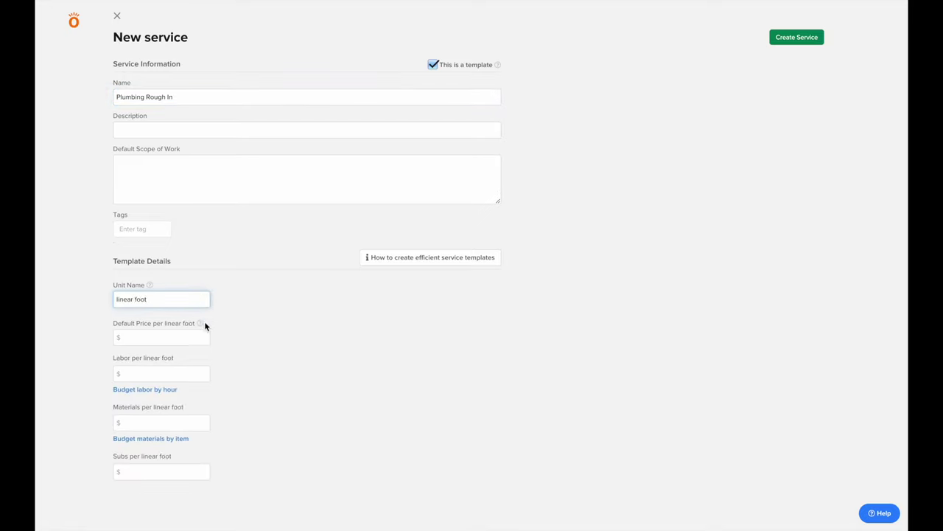
Price the template at $40 per foot with $10 labor and $10 materials, and create it
click(203, 341)
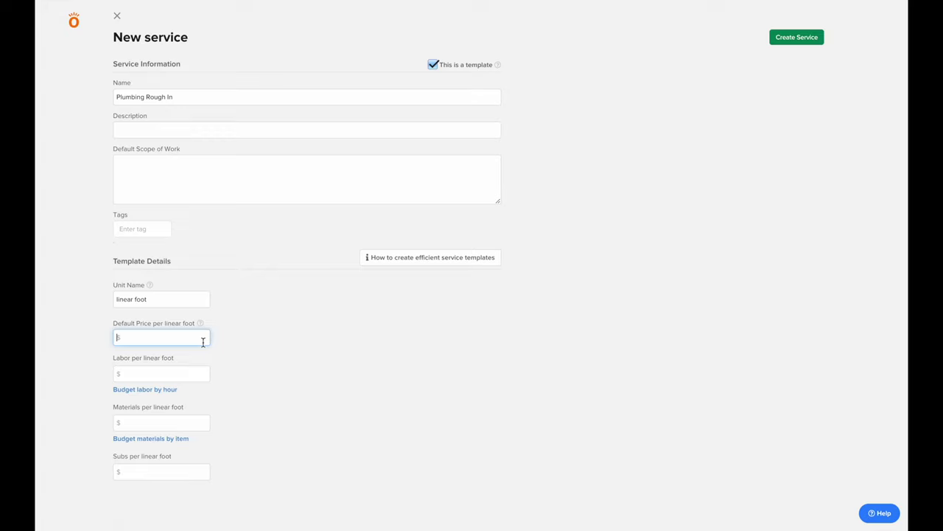
text(40)
click(182, 374)
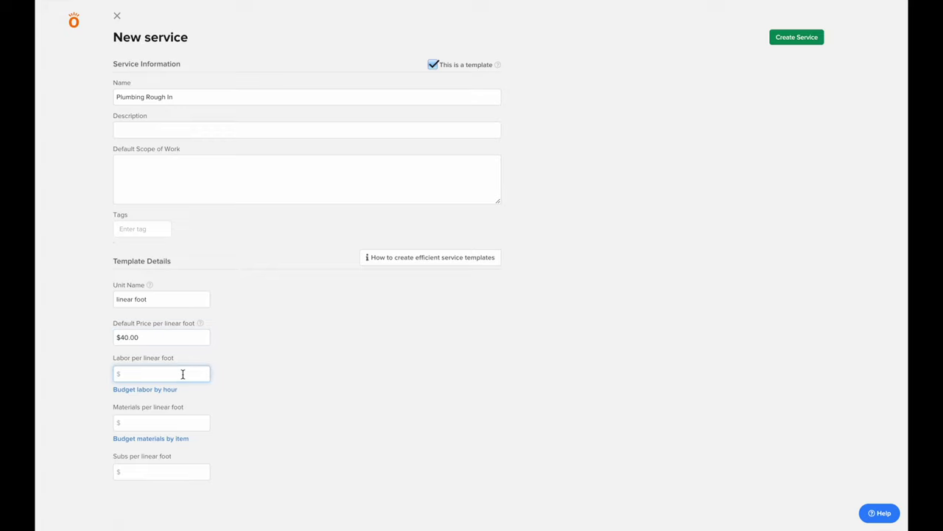
text(10)
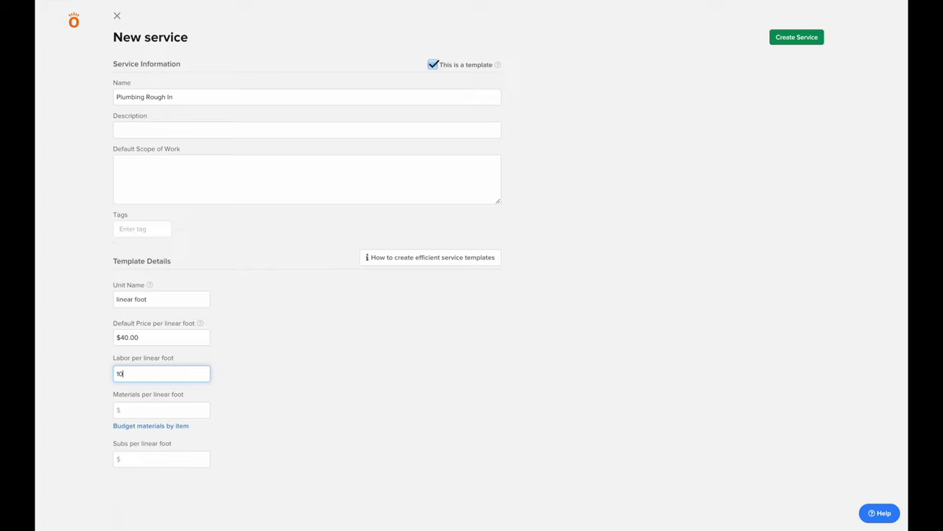
click(184, 410)
text(10)
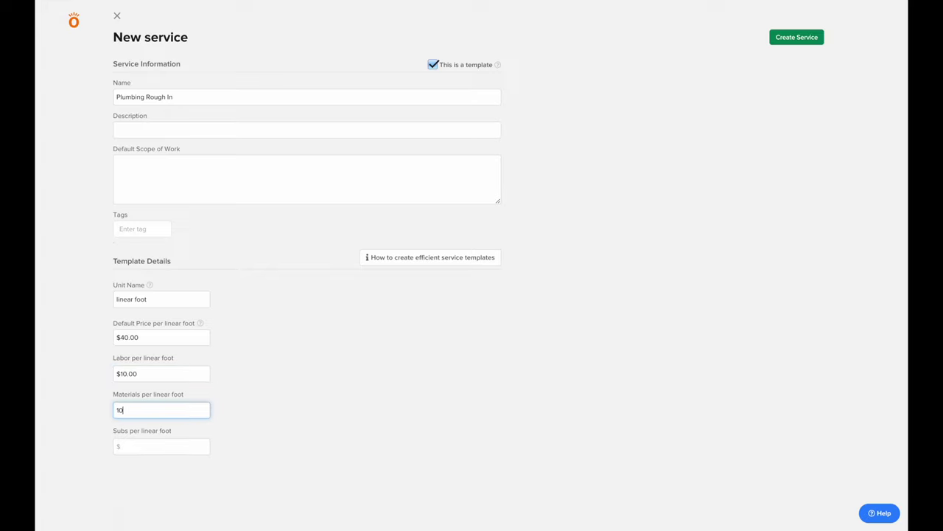
click(255, 439)
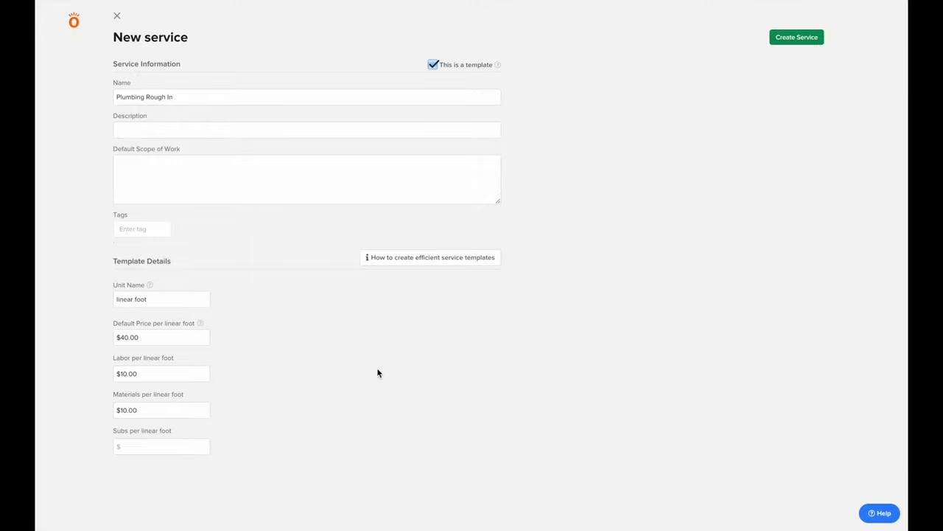
click(807, 40)
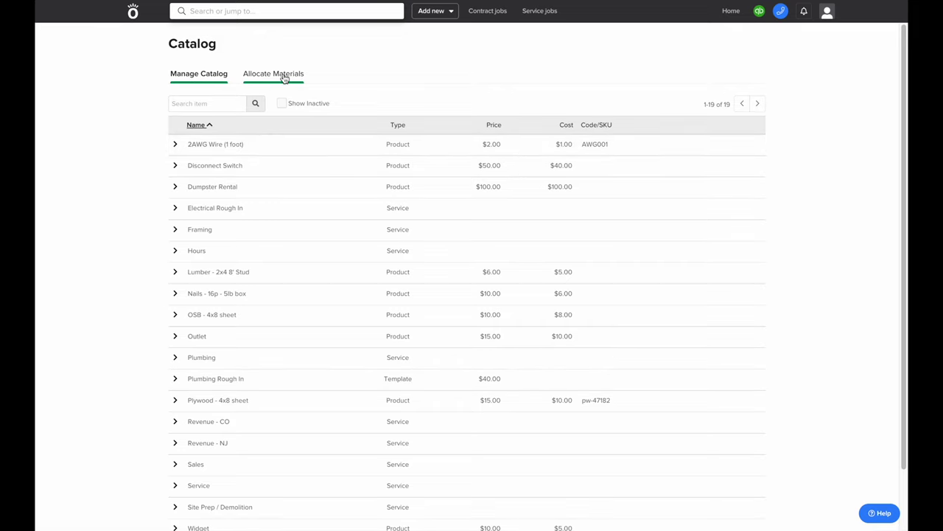
Create a new parts location named Warehouse
click(133, 11)
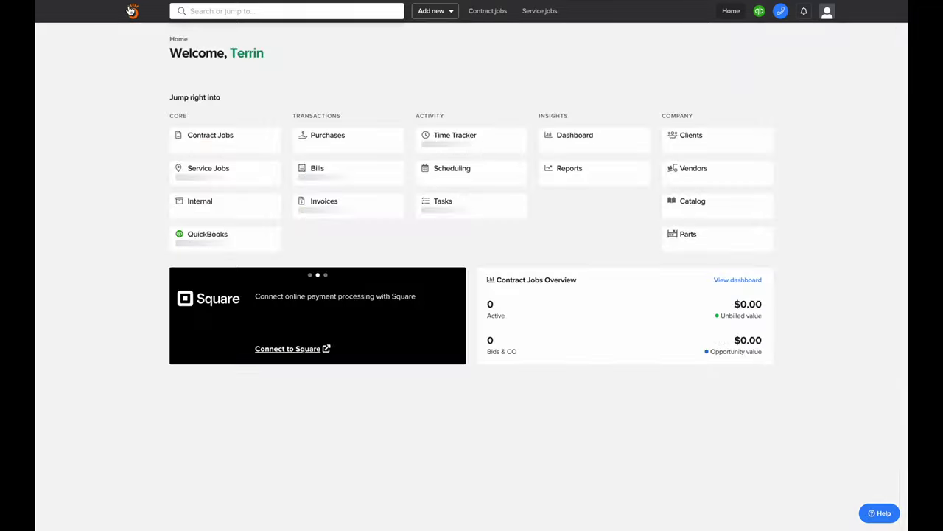
click(689, 235)
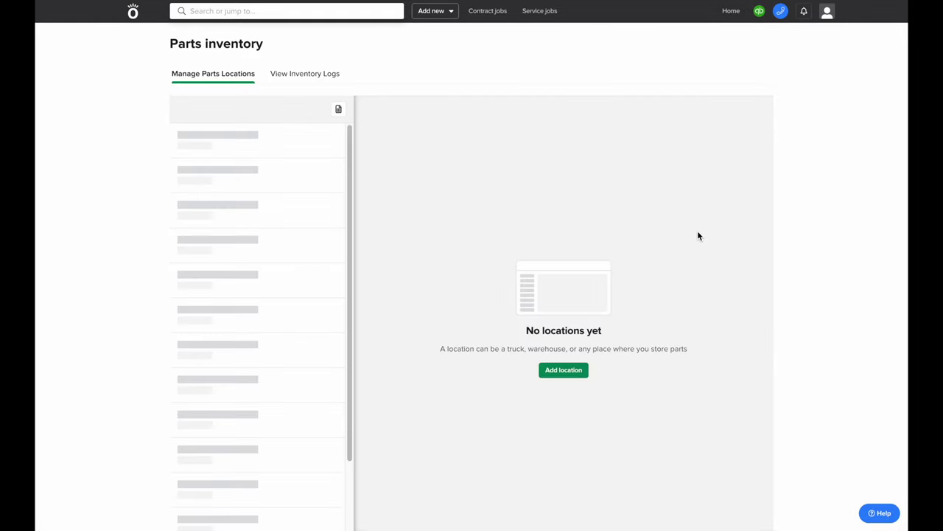
click(547, 369)
click(454, 253)
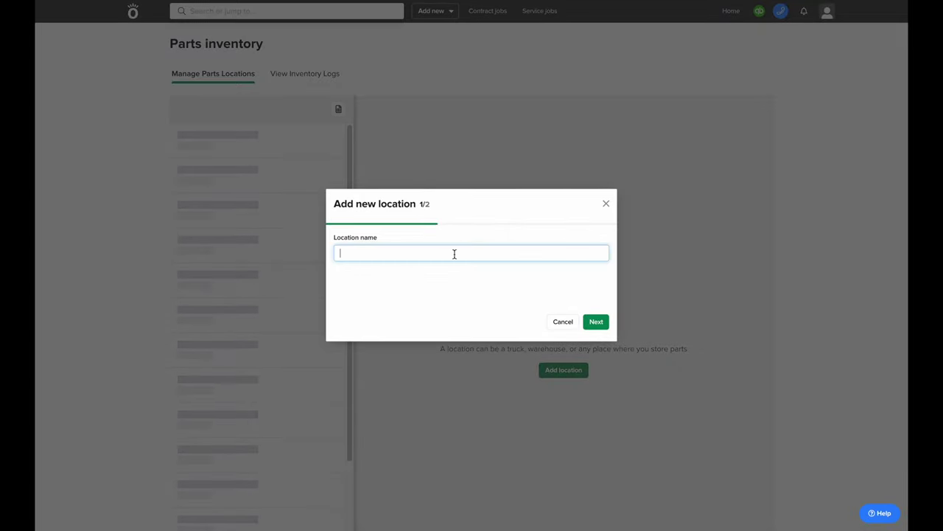
text(Warehouse)
click(597, 321)
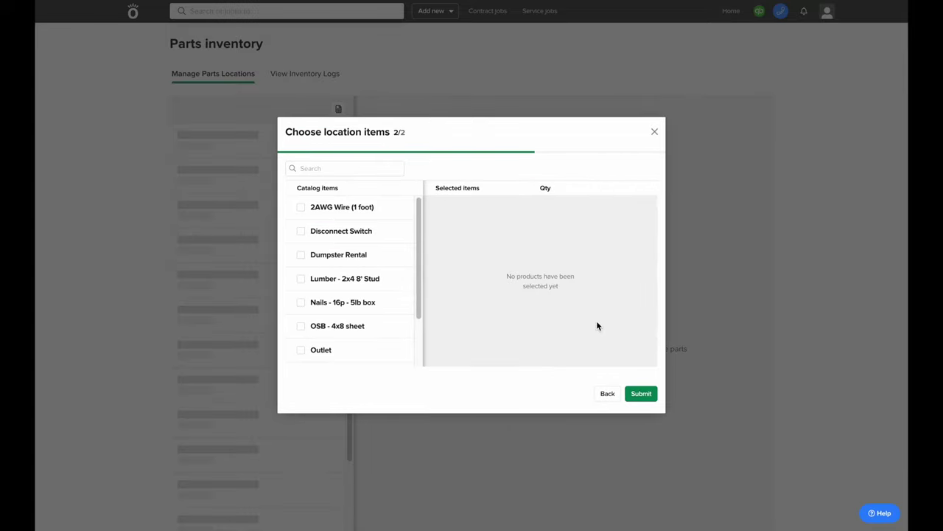
Select 2AWG Wire, Disconnect Switch, 2x4 8' Stud, 16p nail boxes and OSB 4x8 sheets for the location
click(358, 207)
click(353, 231)
click(351, 280)
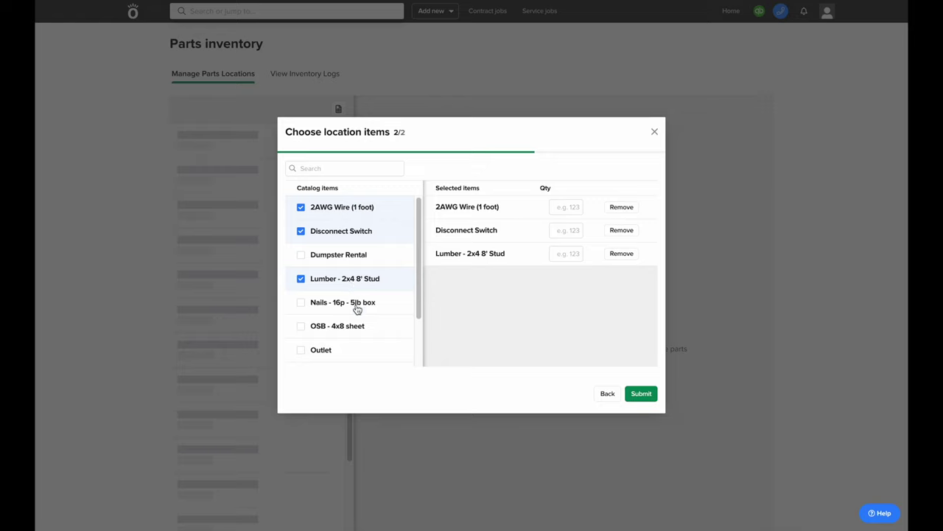
click(355, 304)
click(364, 326)
Enter quantities 10,000 wire, 43 switches, 300 studs, 300 nail boxes and 100 OSB sheets, then submit
click(583, 209)
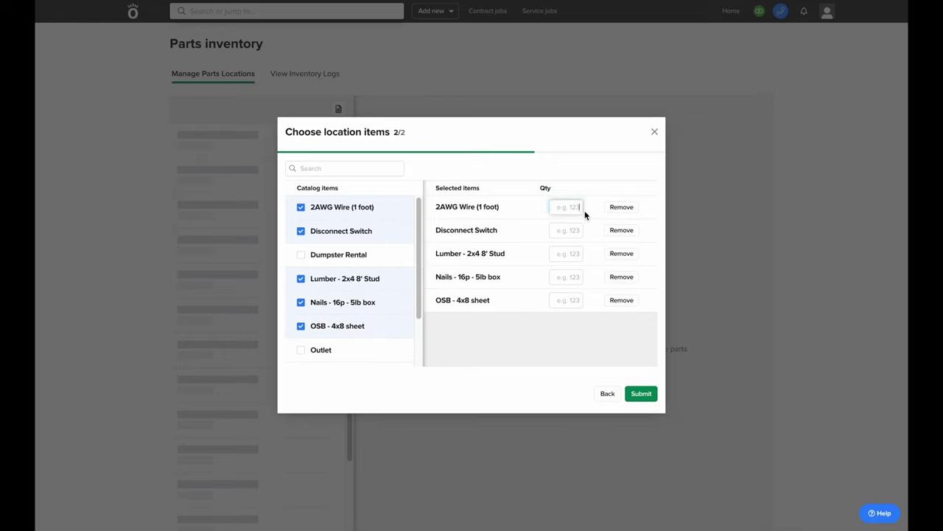
text(10000)
click(578, 228)
text(43)
click(573, 254)
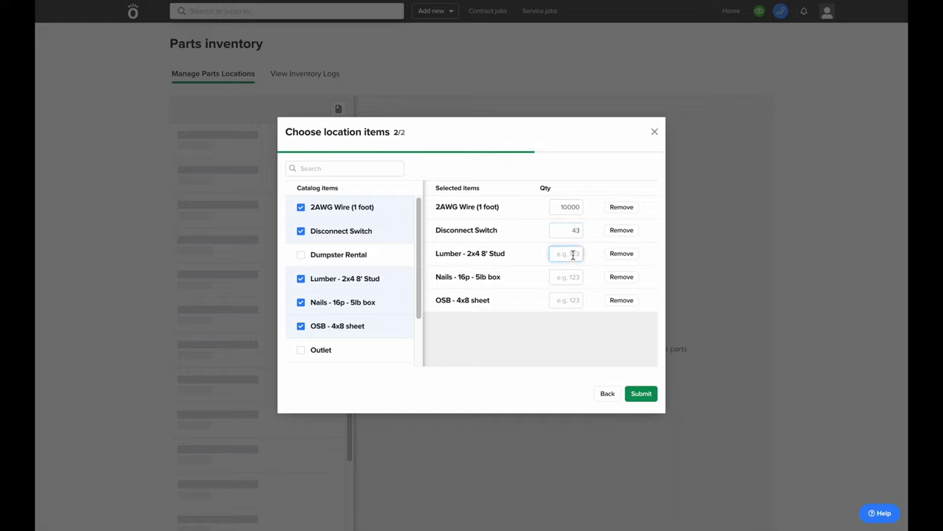
text(300)
click(572, 274)
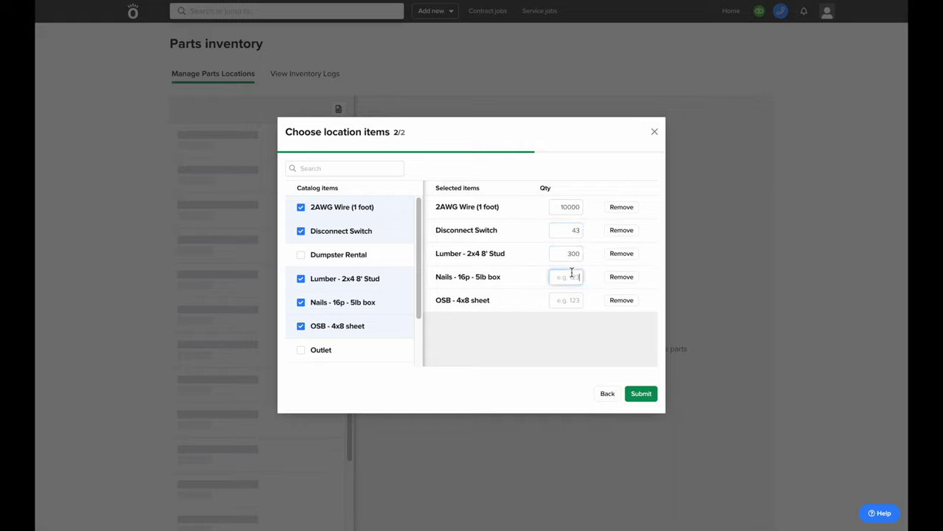
text(300)
click(573, 298)
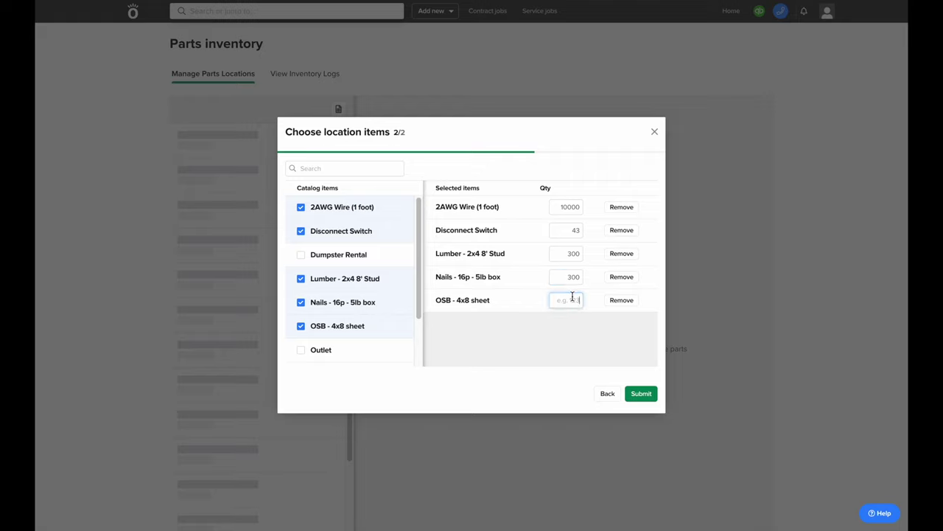
text(100)
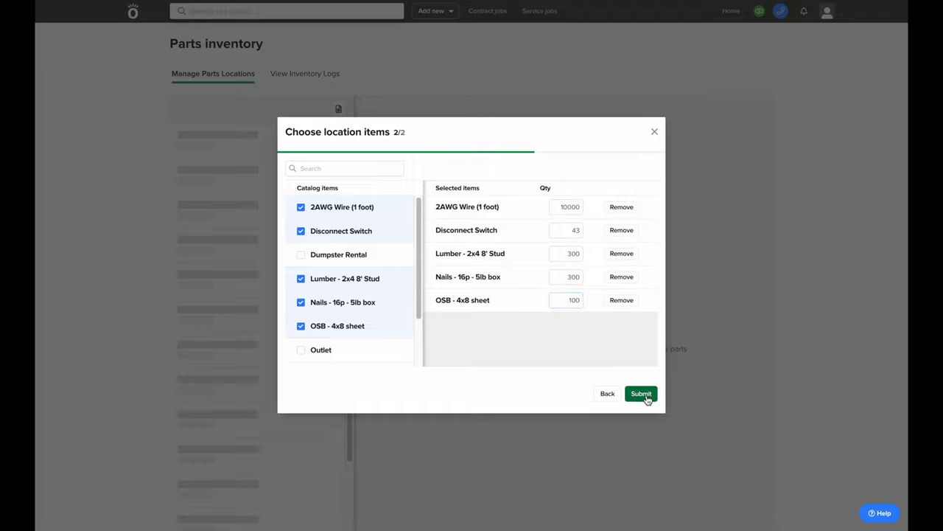
click(641, 394)
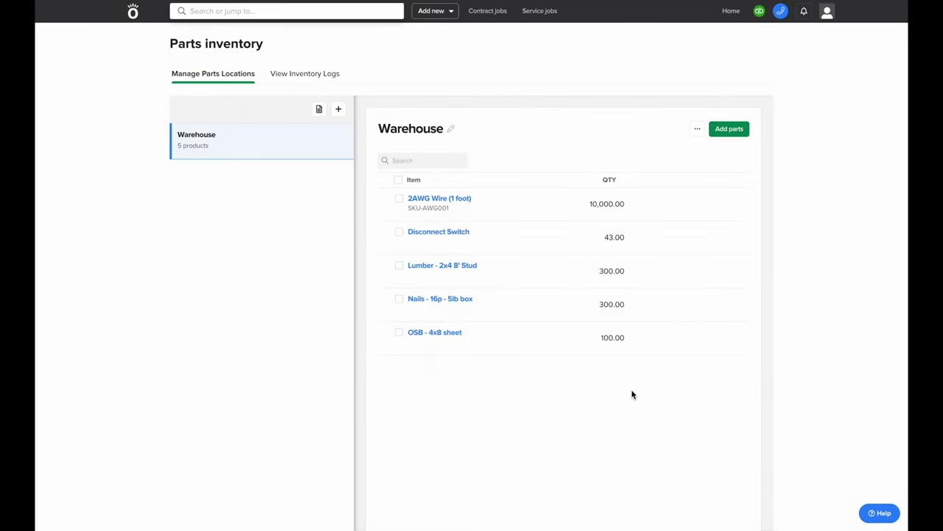
click(134, 12)
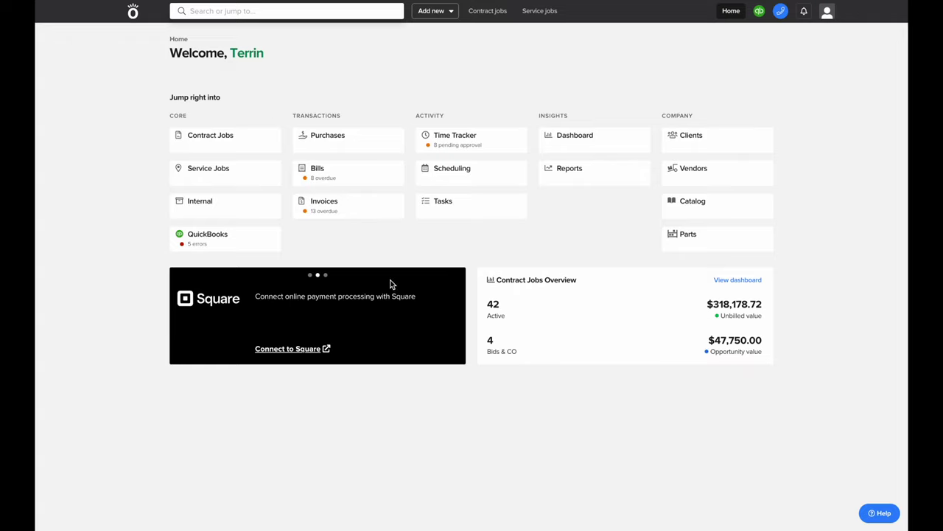
Open the Contract Jobs list of 57 jobs, leave the status filter on All, and add a new contract job
click(230, 141)
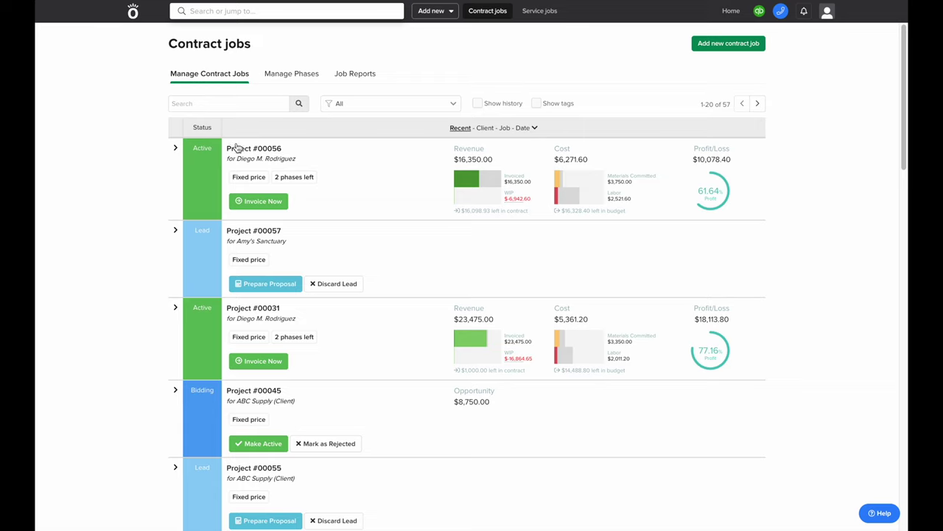
mouse_move(463, 188)
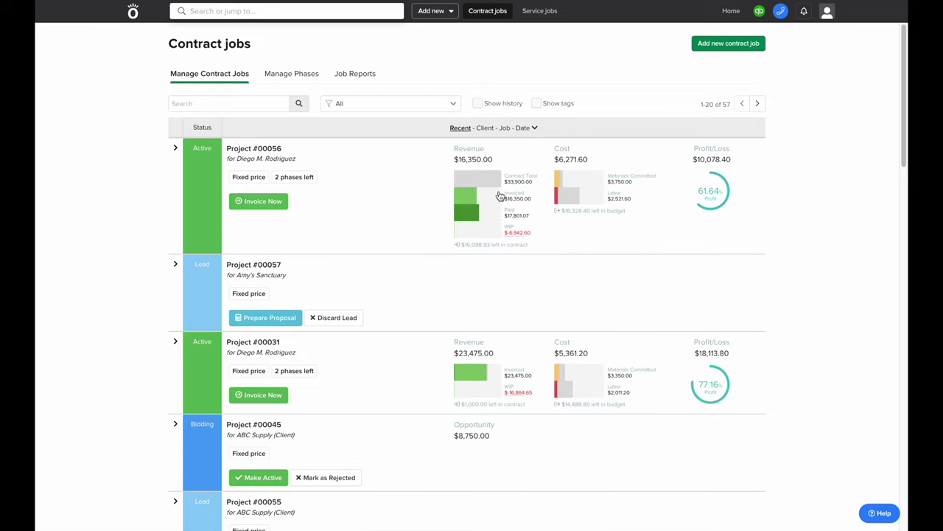
mouse_move(569, 206)
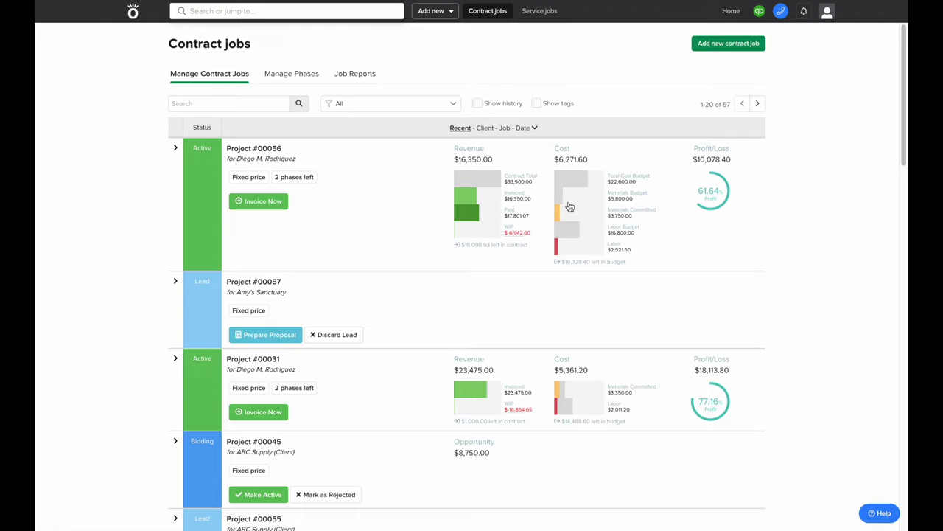
click(405, 109)
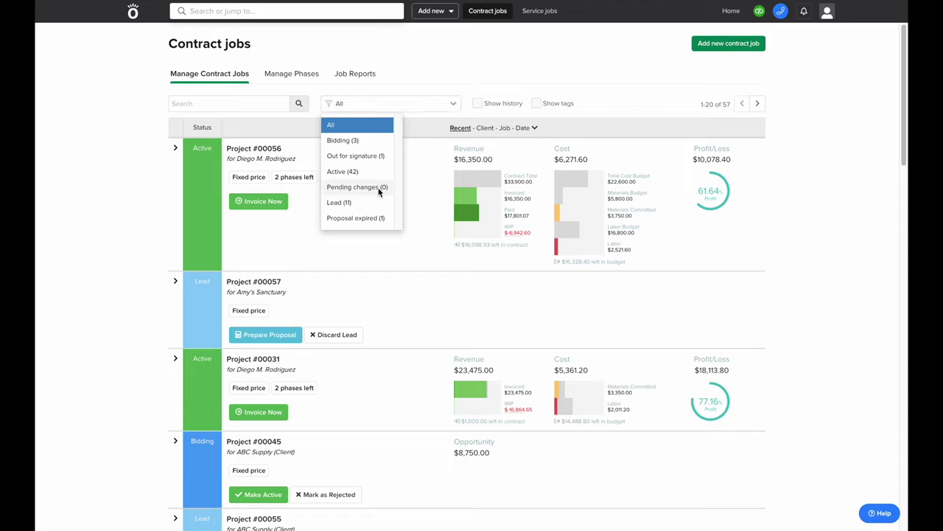
click(424, 84)
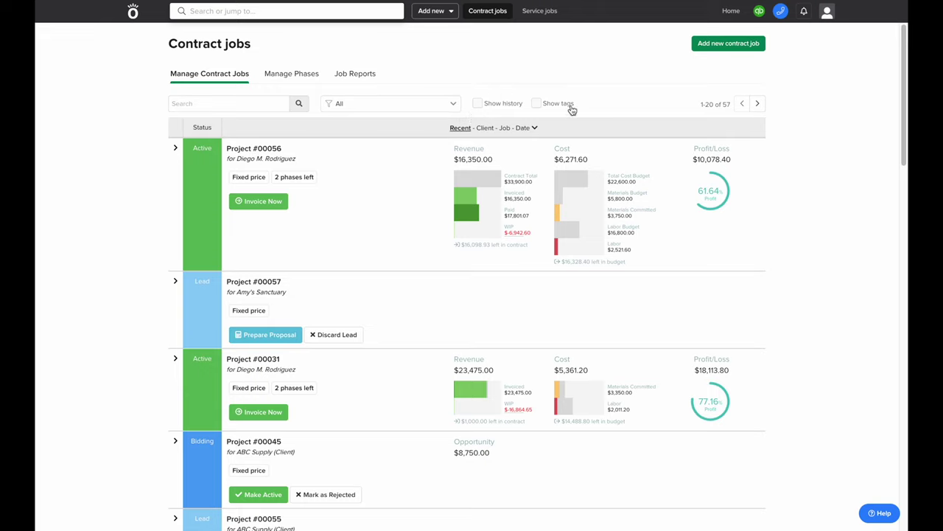
click(713, 44)
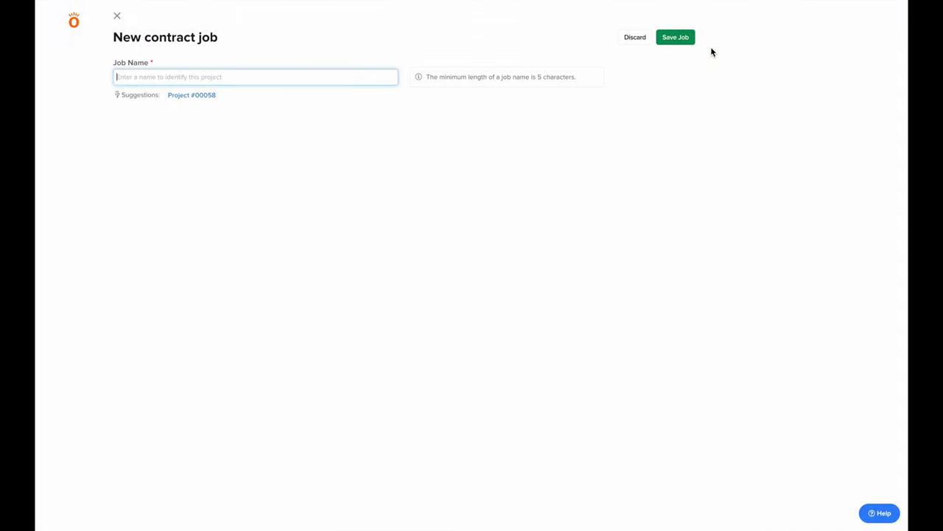
Name the new job Project #00058 and choose Charger Construction as its client
click(200, 99)
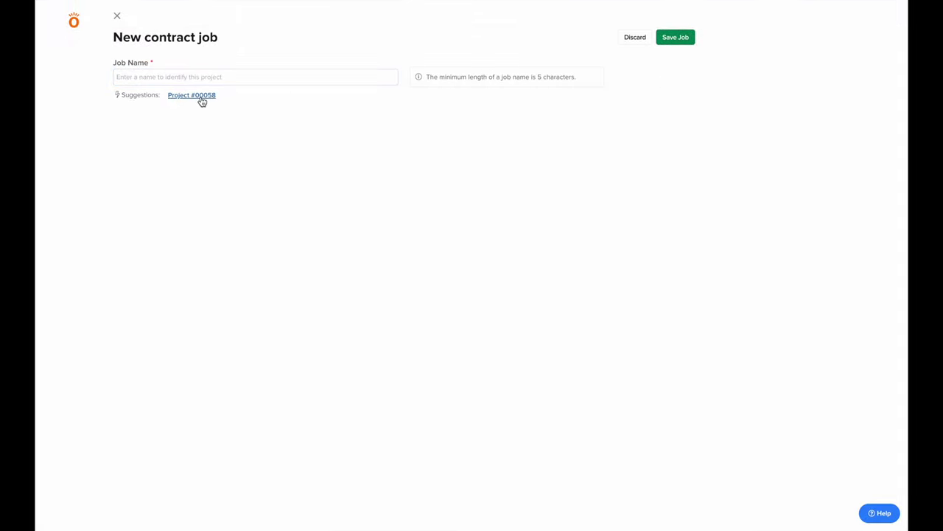
click(209, 123)
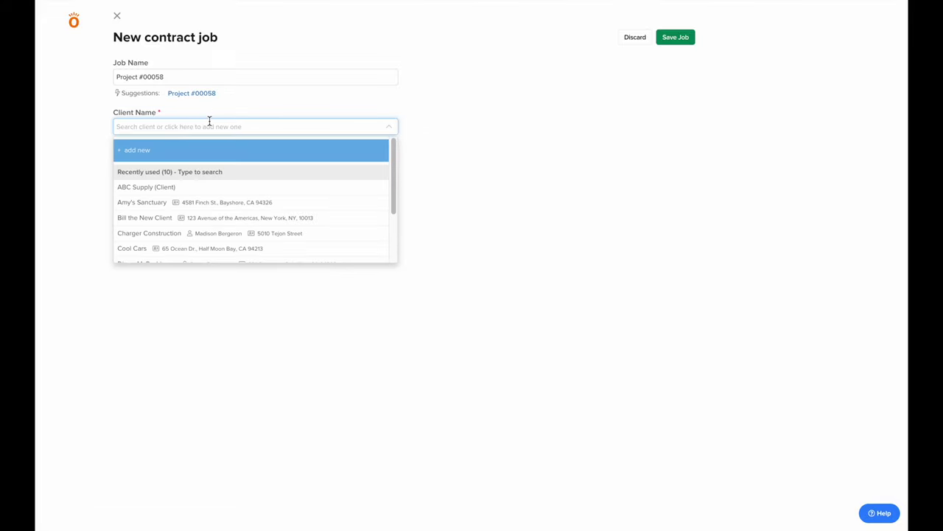
click(207, 232)
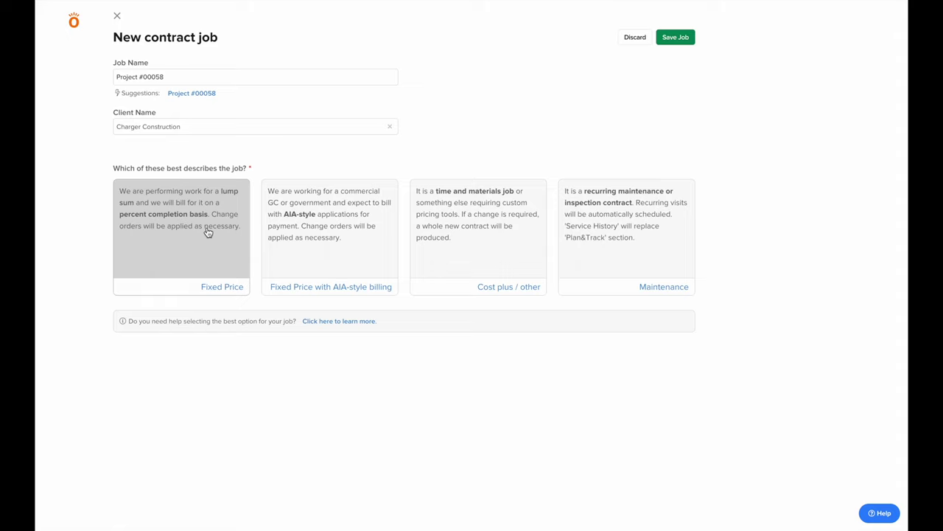
Set the job type to Fixed Price and the job costing style to Professional
click(207, 233)
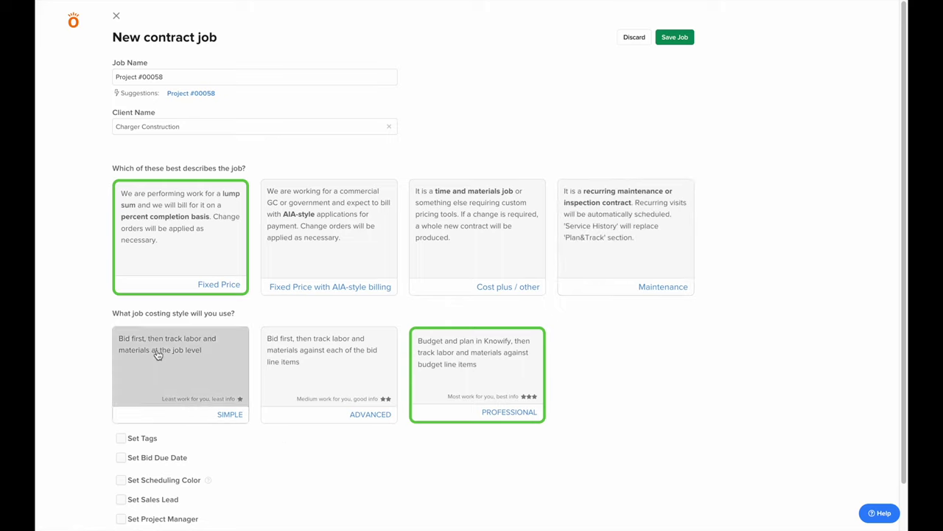
drag(120, 318, 263, 318)
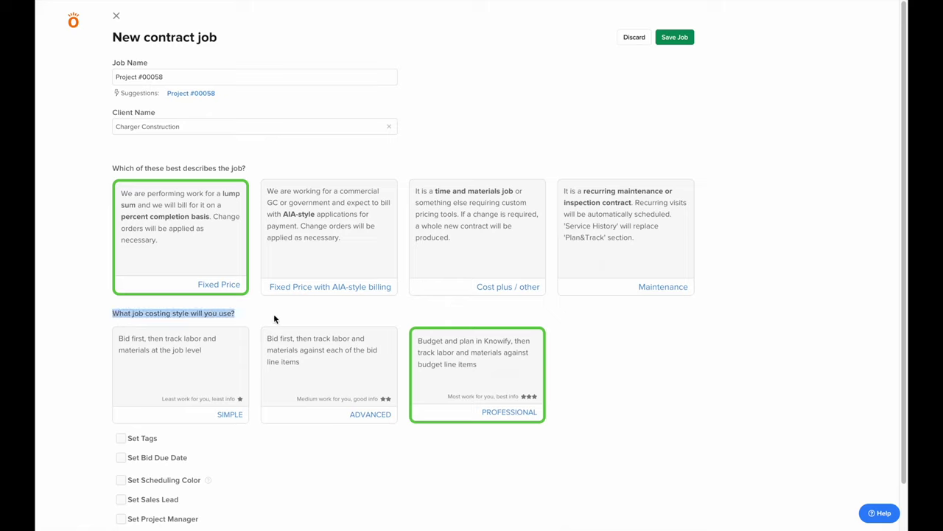
click(273, 318)
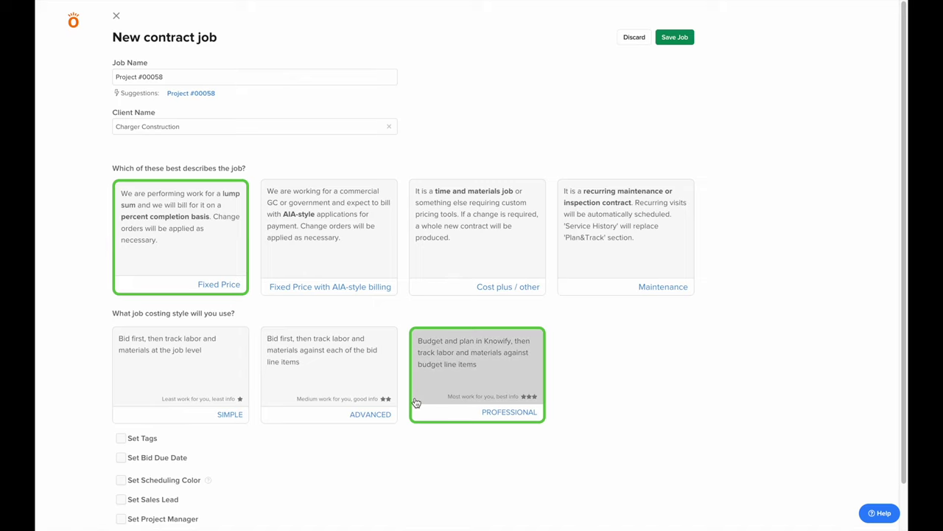
scroll(112, 440, down, 2)
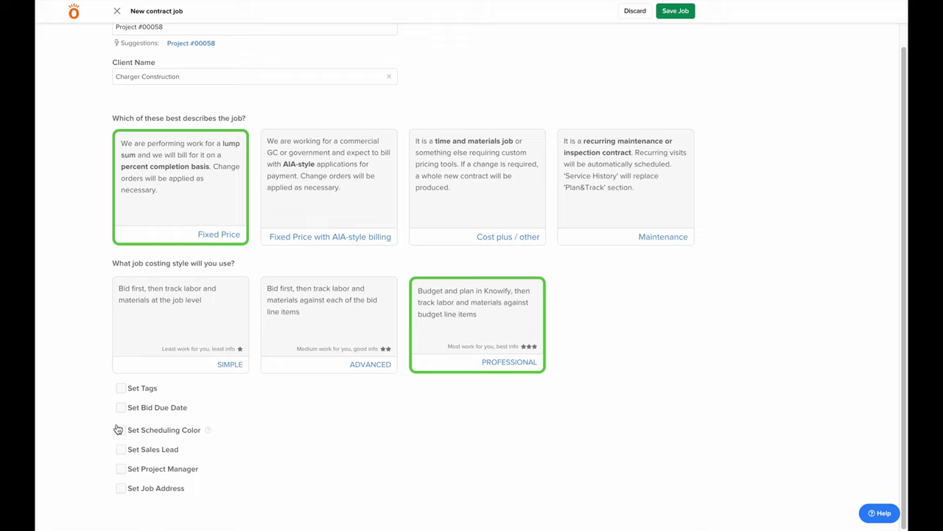
Set a 09/09/22 bid due date, a grey-green scheduling colour, and the first listed sales lead
click(121, 408)
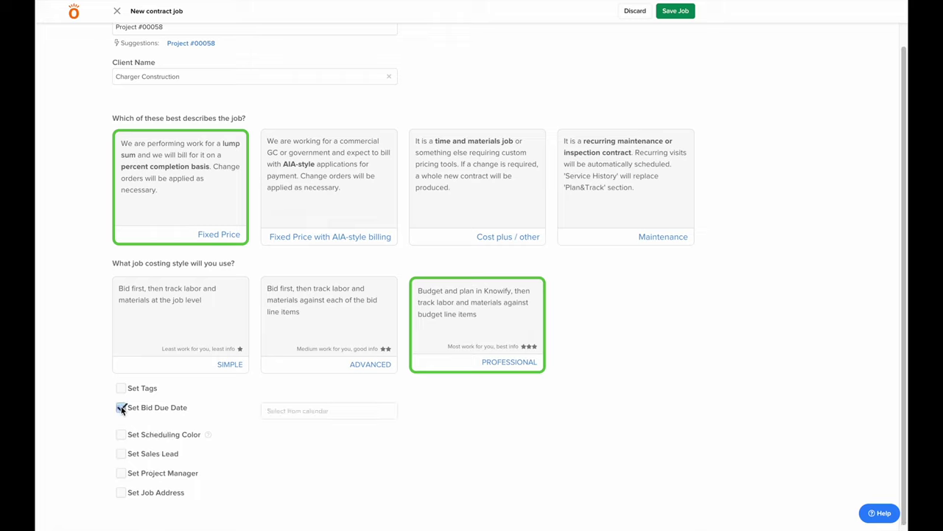
click(316, 412)
click(355, 470)
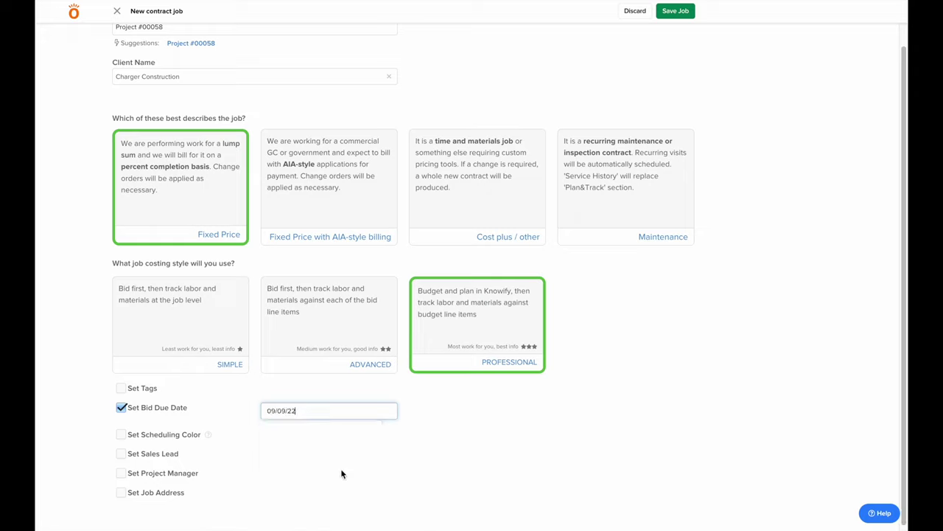
click(120, 435)
click(265, 441)
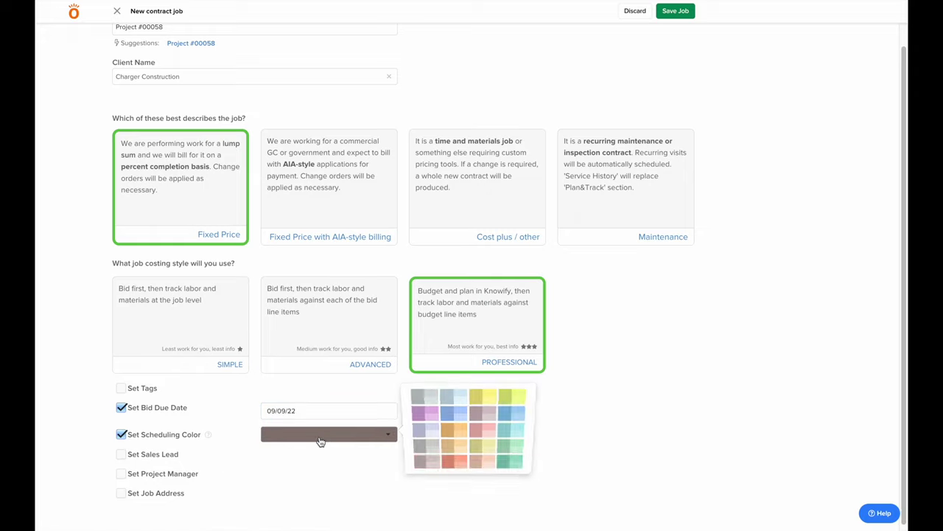
click(426, 409)
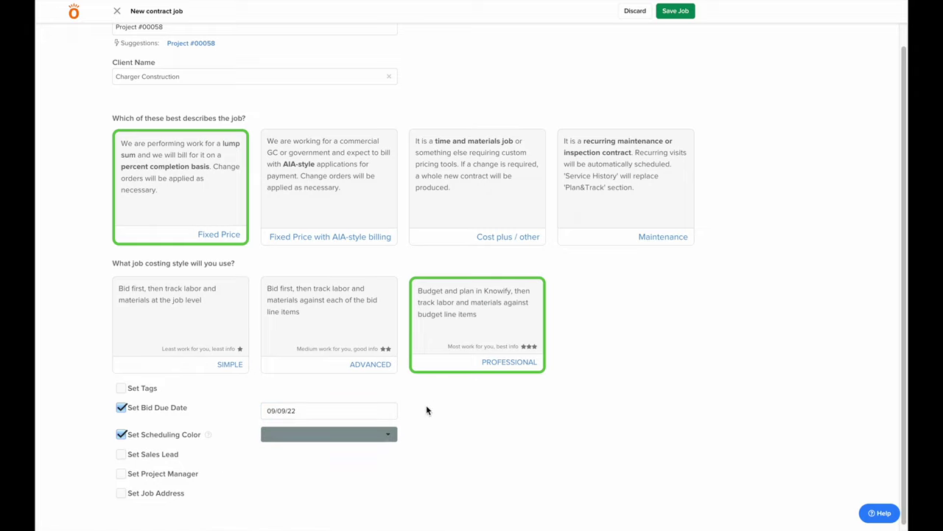
click(121, 454)
click(285, 458)
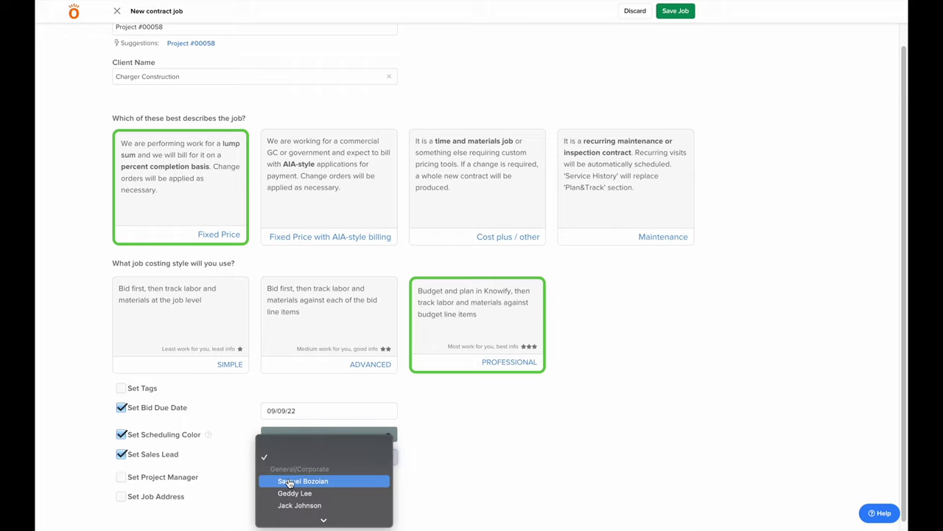
click(288, 481)
Assign a project manager, use the client's address as the job address, and save the job
click(122, 479)
scroll(295, 461, down, 1)
click(310, 467)
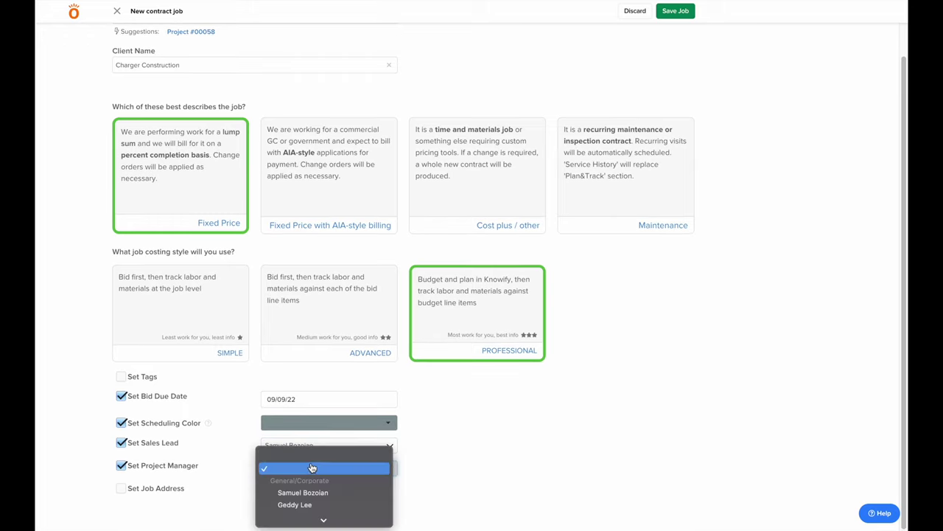
click(236, 484)
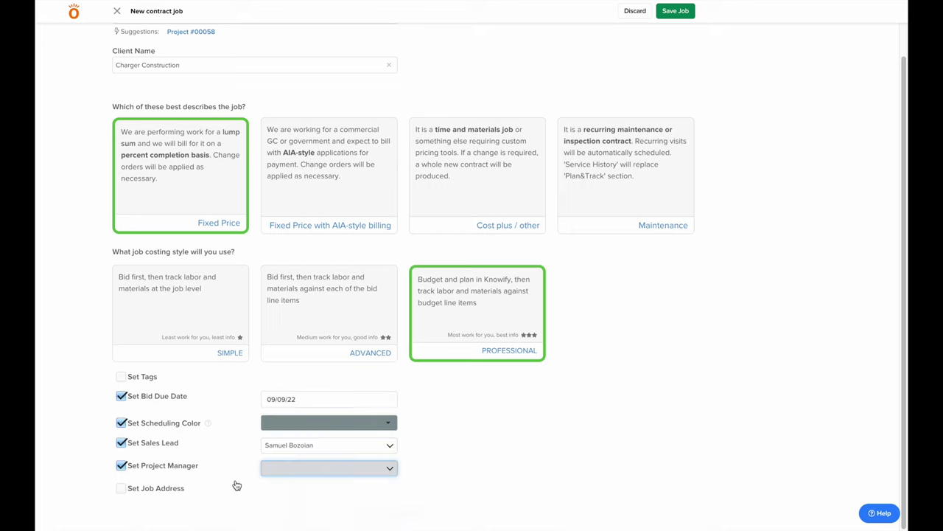
click(123, 489)
click(156, 514)
scroll(170, 483, down, 2)
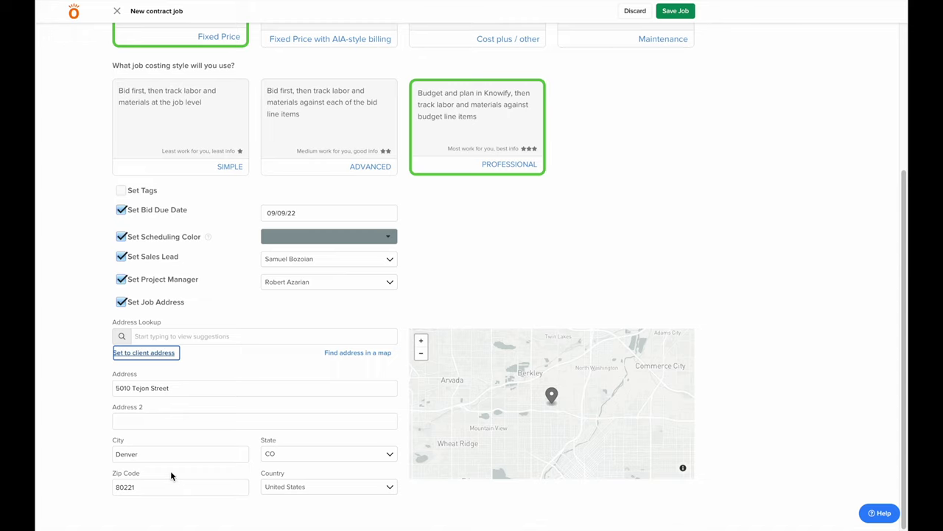
scroll(663, 221, up, 4)
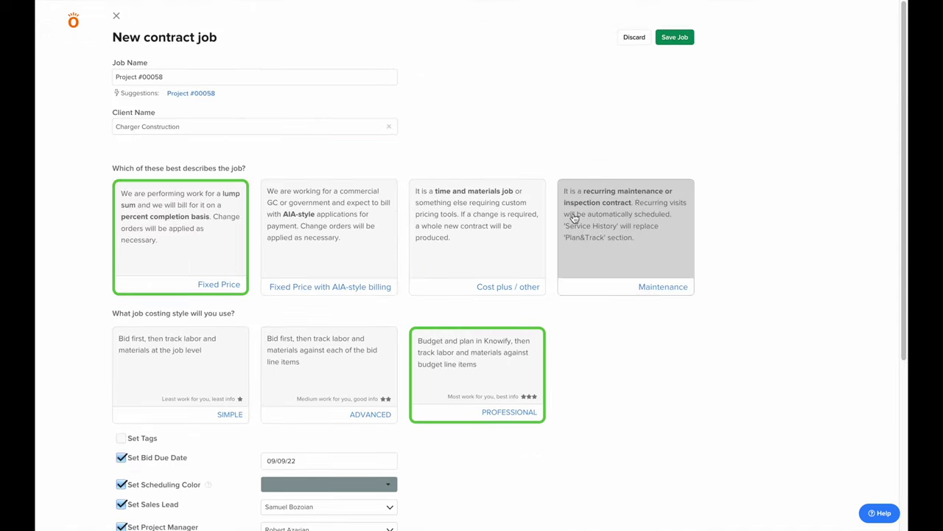
click(675, 38)
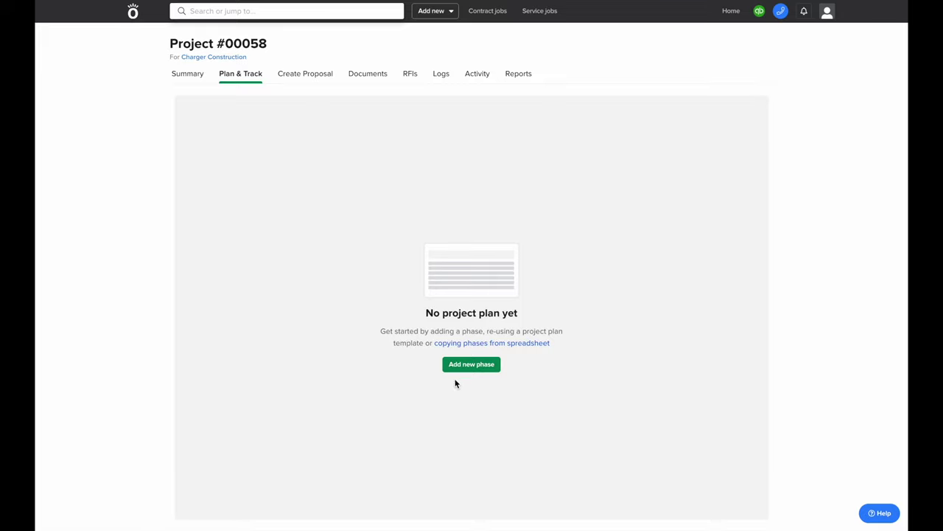
Create the Site Prep / Demolition phase and budget it at $4,000 materials plus $5,000 labor
click(471, 364)
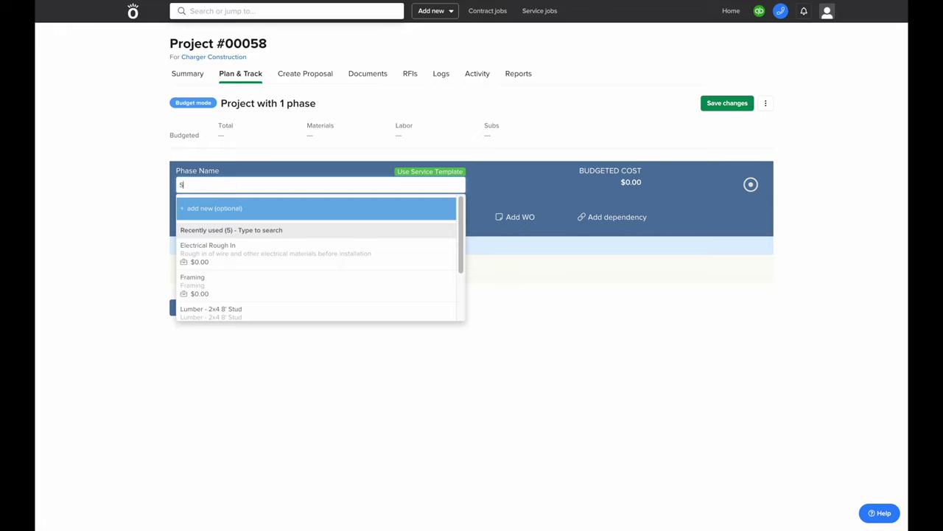
text(Site Prep)
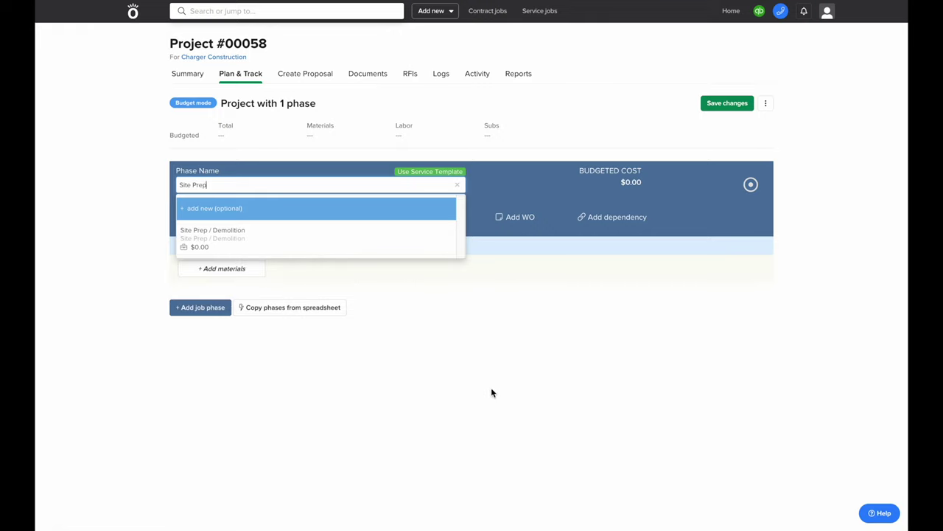
click(247, 250)
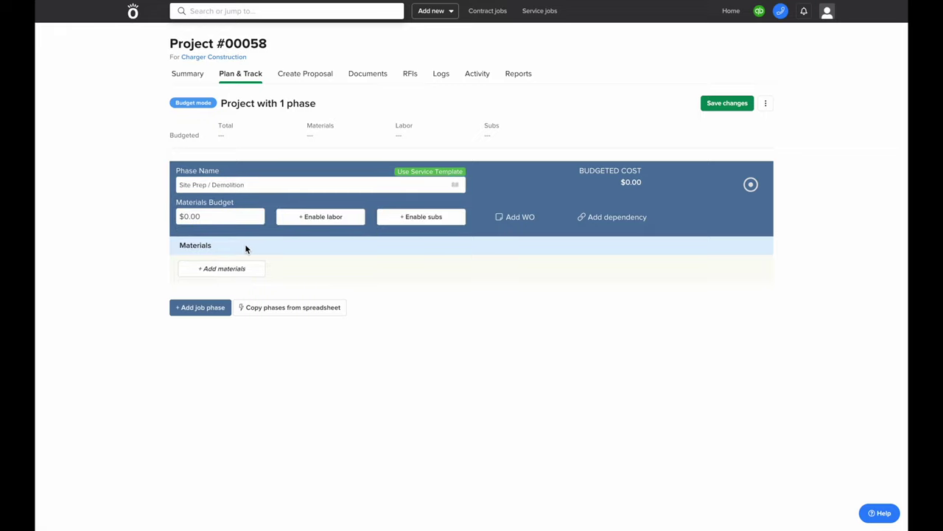
click(236, 218)
text(4000)
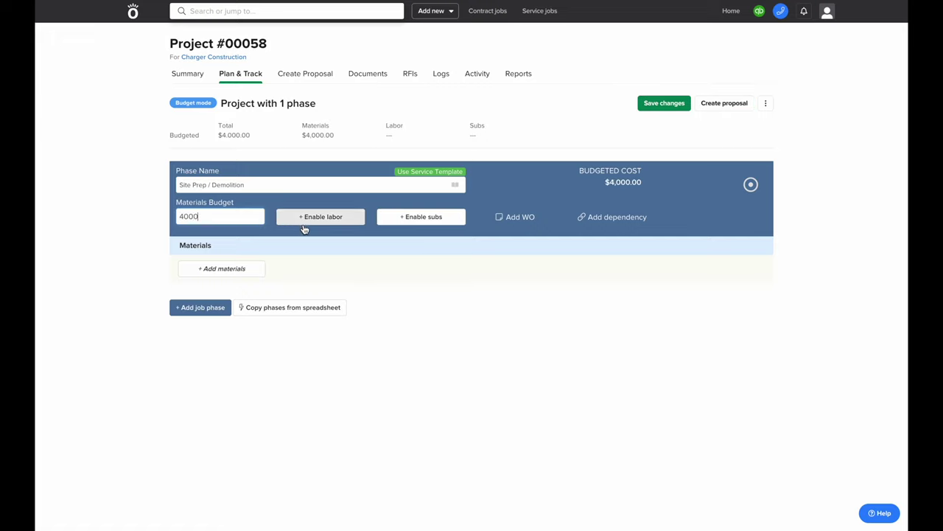
click(309, 218)
click(311, 217)
text(5000)
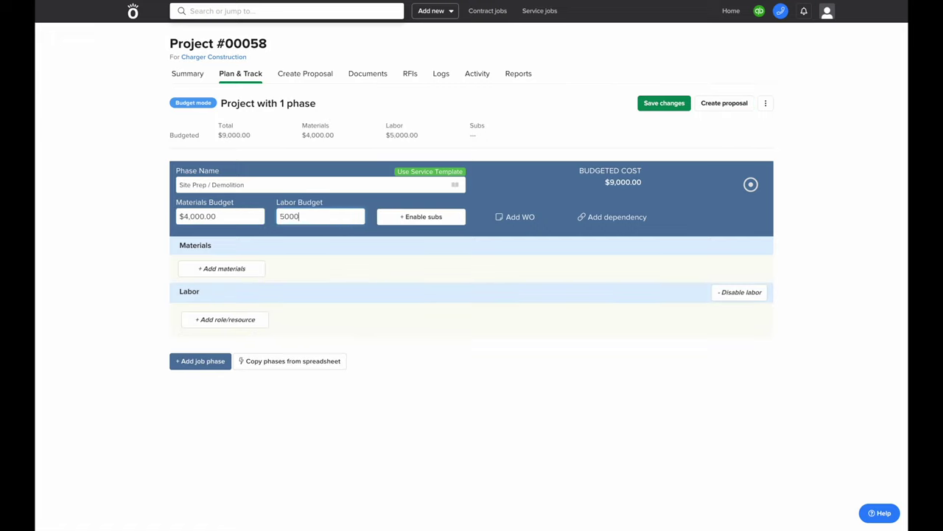
click(322, 267)
Add the work order 'Includes demolition of existing site and cleaning/prep for construction' to Site Prep / Demolition
click(517, 216)
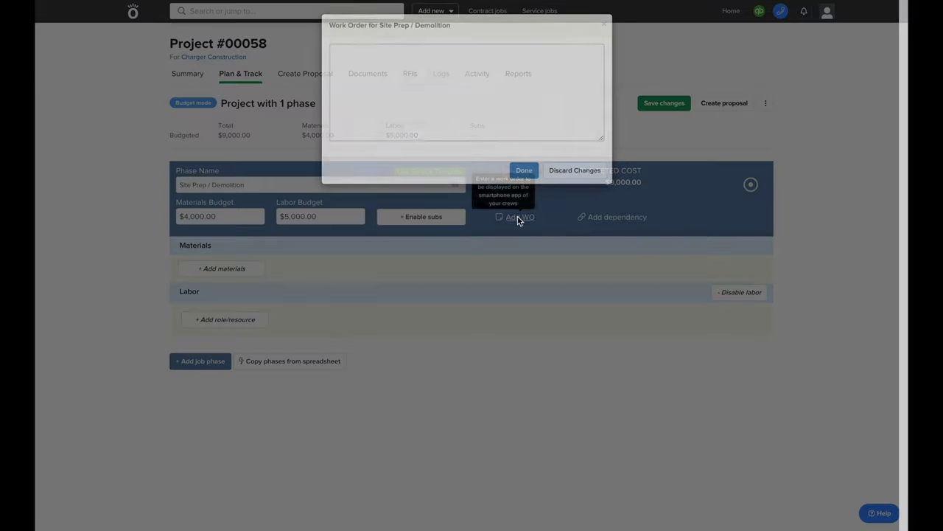
text(includies r)
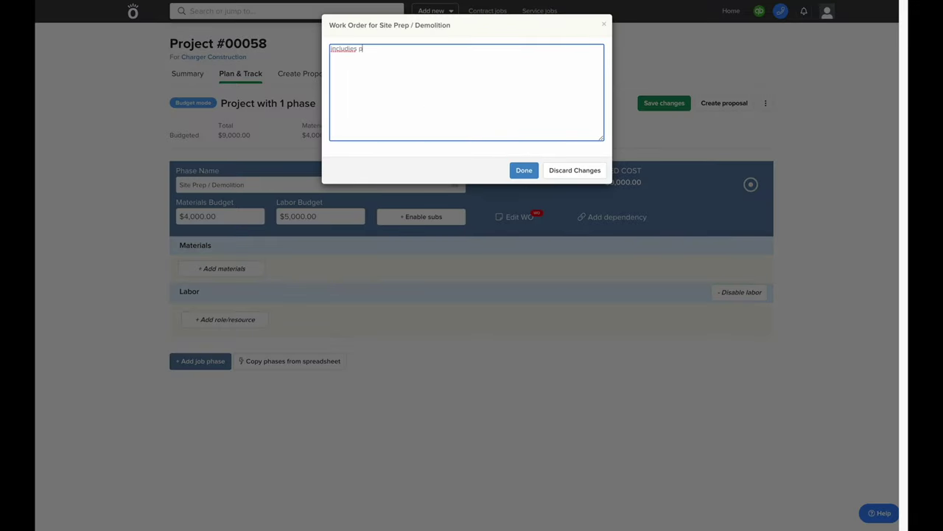
key(BackSpace)
key(BackSpace)
key(BackSpace)
text(es demolition of existing site adn)
key(BackSpace)
key(BackSpace)
key(BackSpace)
text(and cleaning/p)
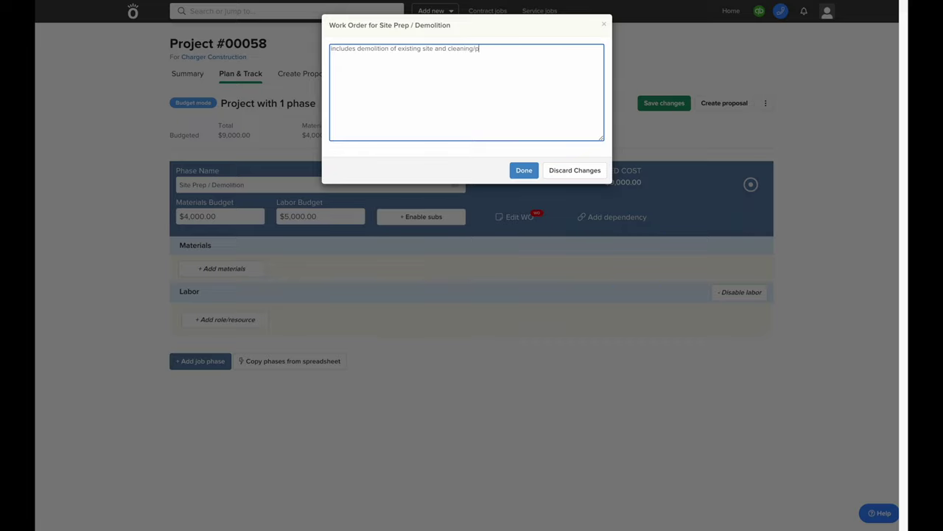
text(rep for construction)
click(524, 170)
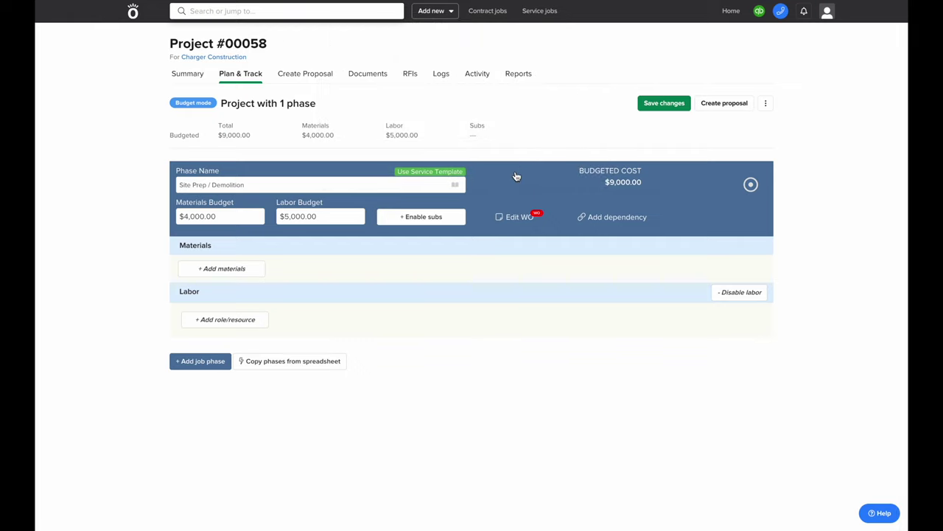
Add a Framing phase whose materials list starts with 200 Lumber - 2x4 8' Studs
click(184, 363)
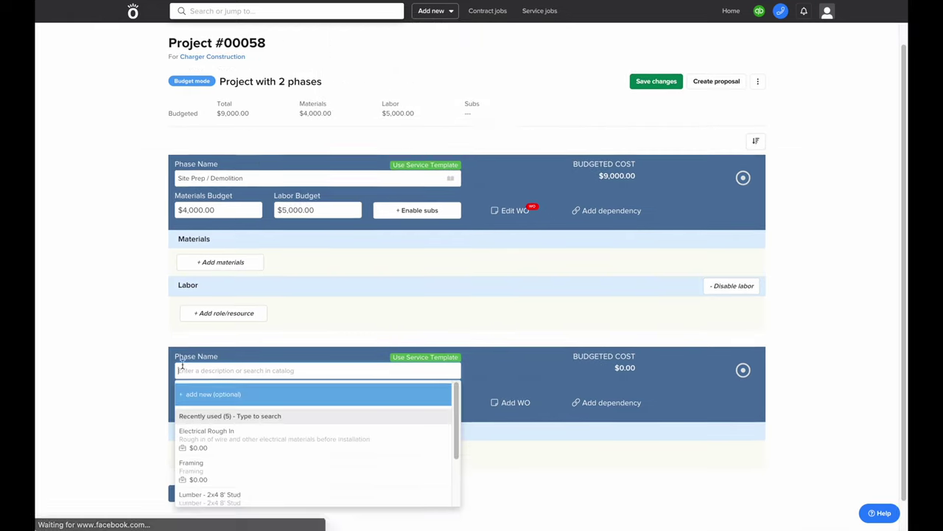
text(Framin)
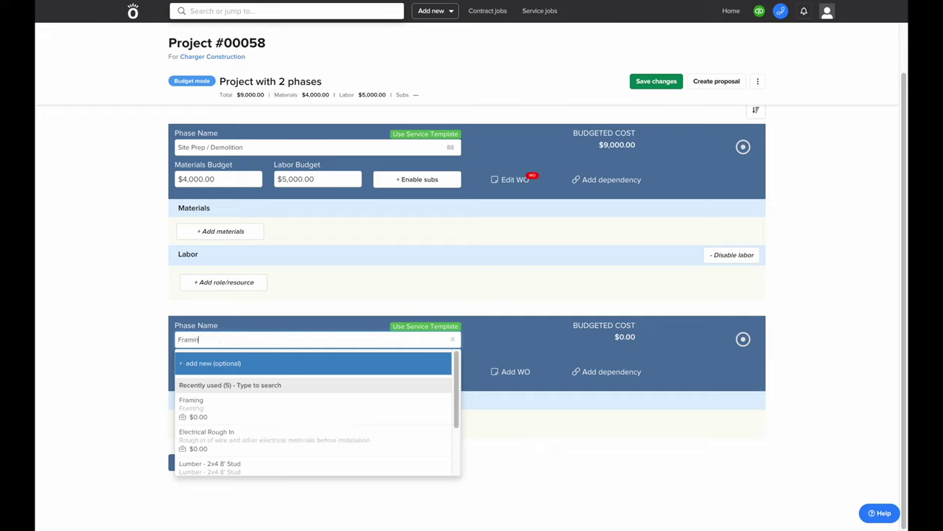
text(g)
click(185, 391)
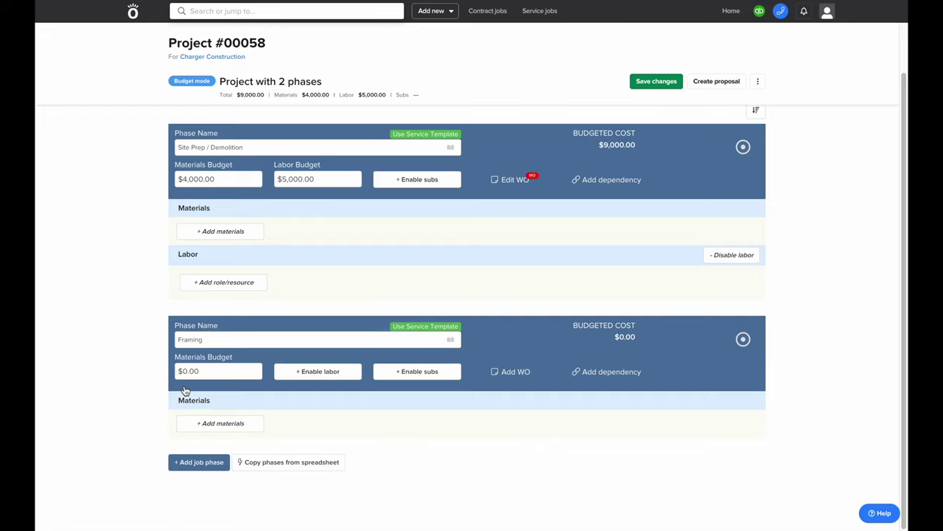
click(230, 426)
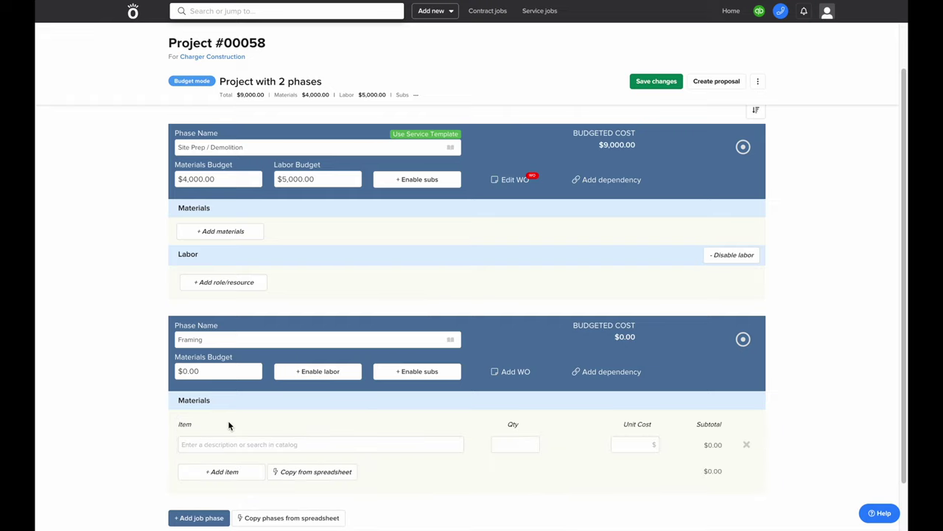
scroll(229, 426, down, 1)
click(226, 383)
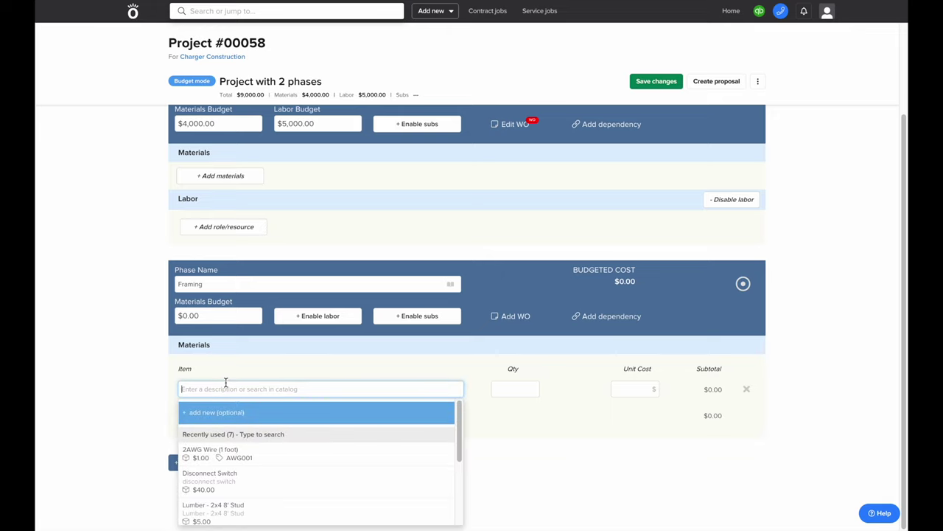
text(lumb)
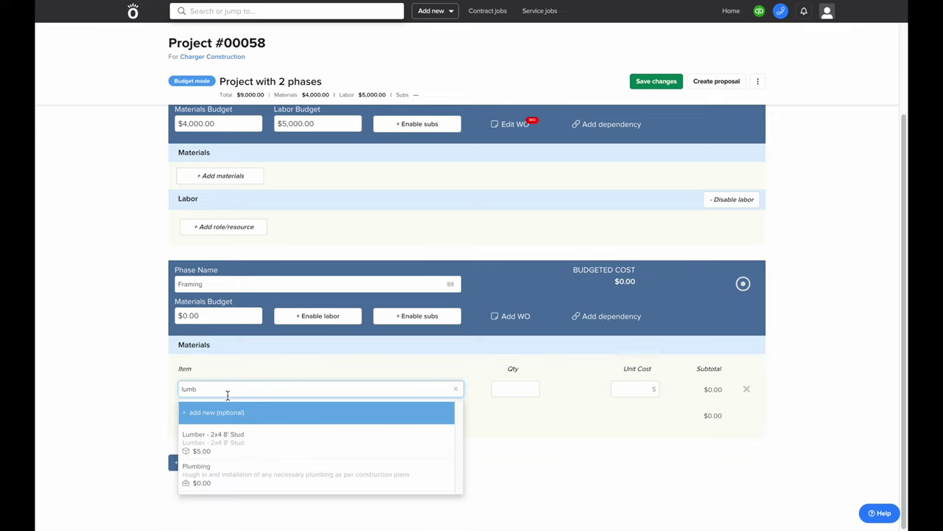
click(228, 441)
click(505, 391)
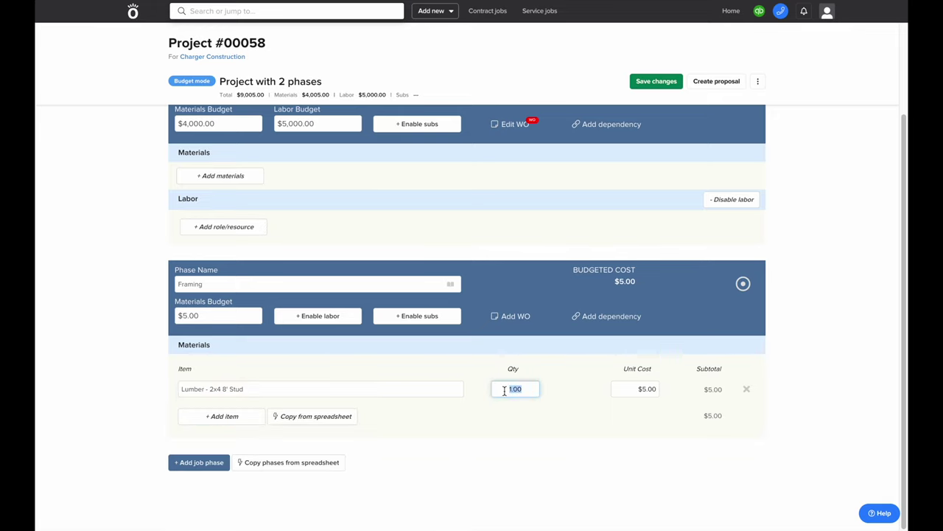
text(200)
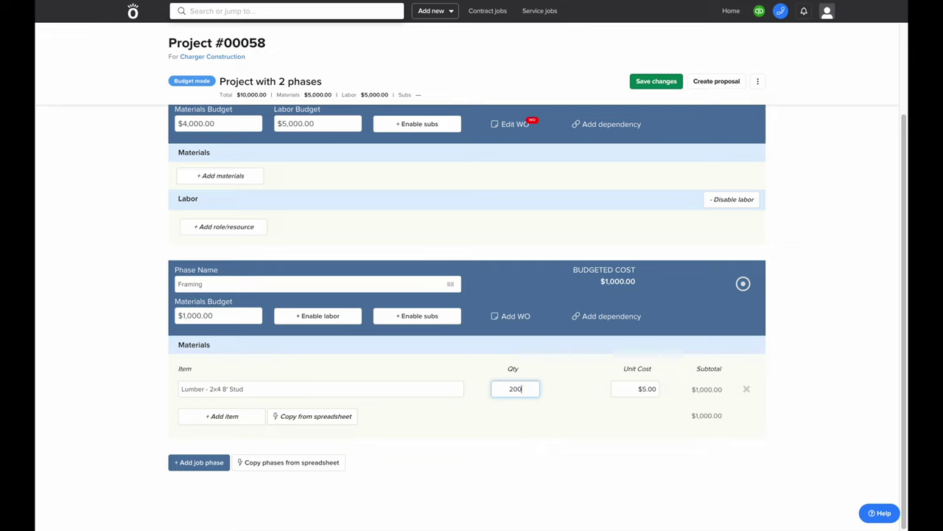
Add 150 OSB - 4x8 sheets and 75 Nails - 16p - 5lb boxes to Framing materials
click(240, 417)
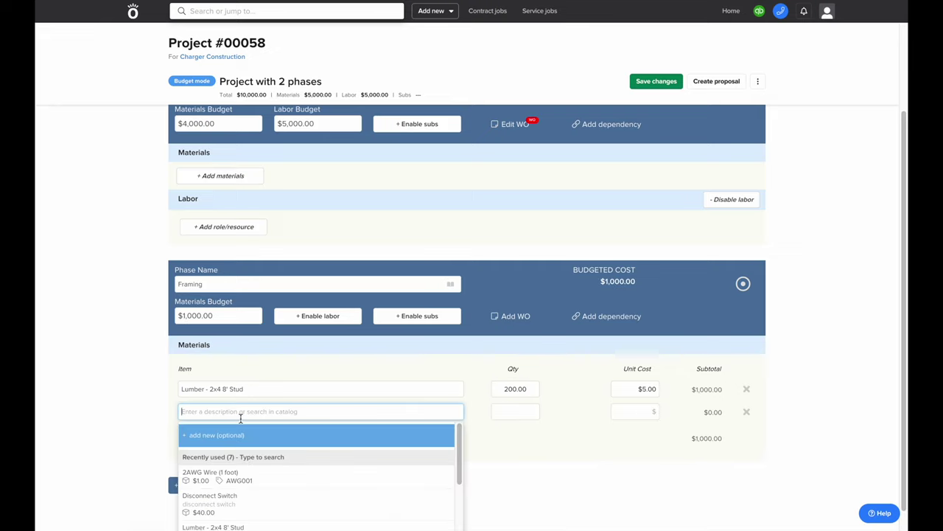
text(osb)
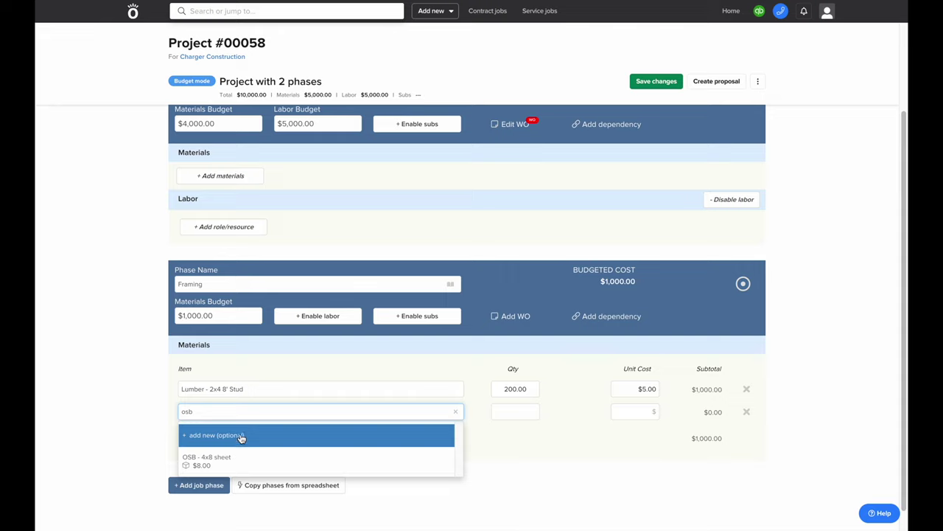
click(243, 460)
click(530, 414)
text(150)
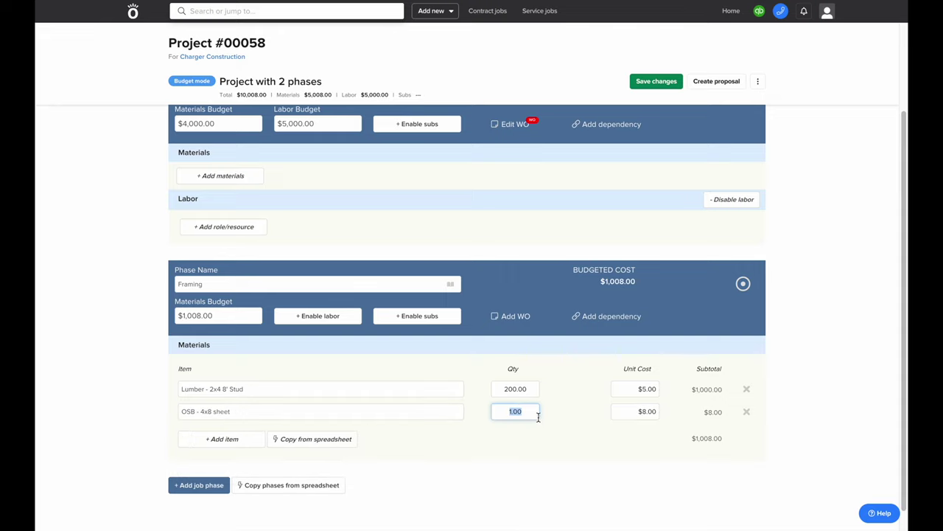
click(222, 439)
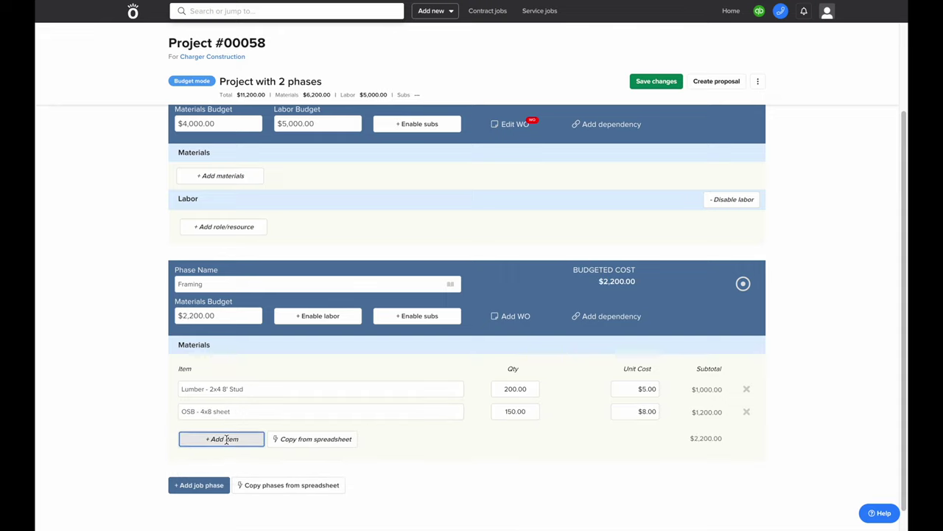
text(nails)
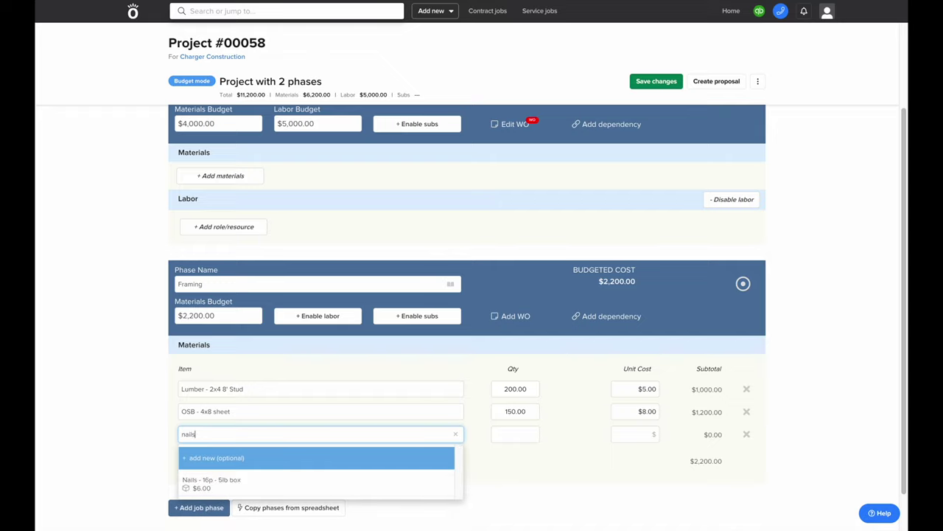
click(221, 483)
click(537, 432)
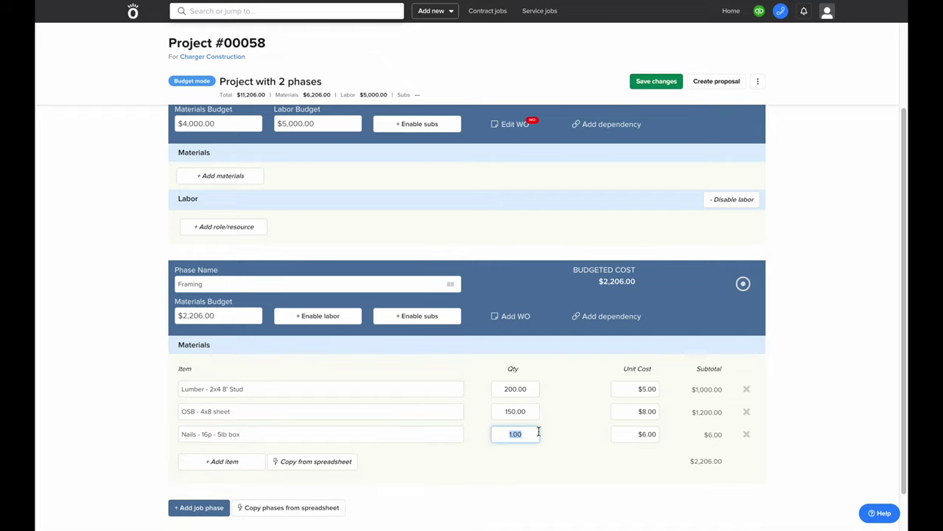
text(75)
click(573, 436)
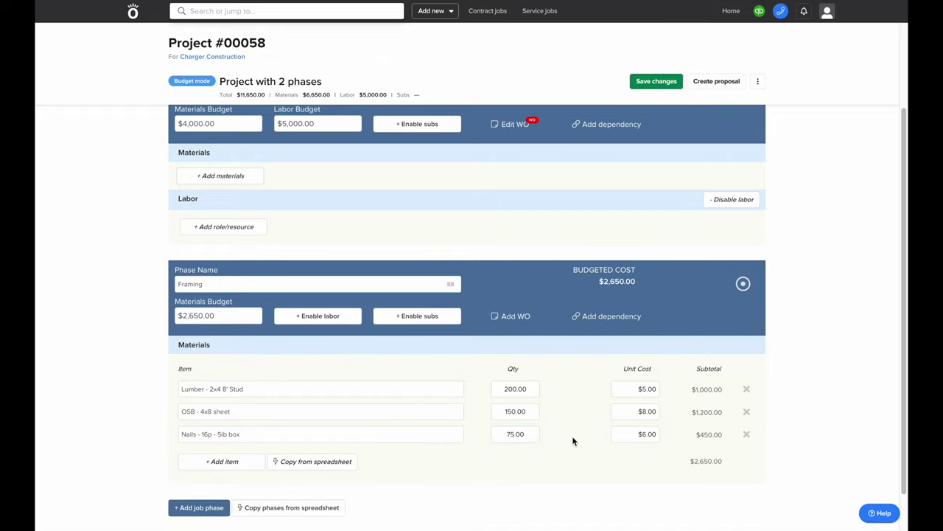
scroll(572, 441, down, 2)
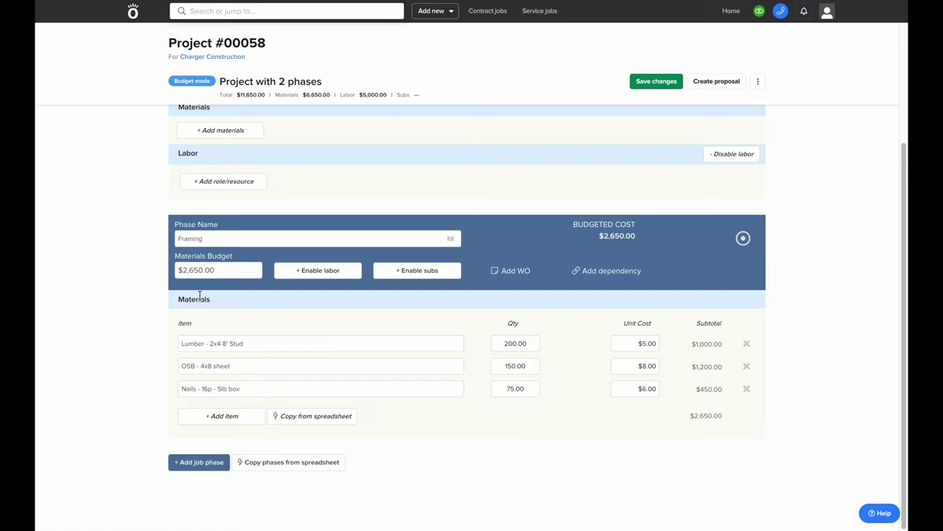
Enable labor on Framing with a Foreman row and a Tradesman row
click(313, 273)
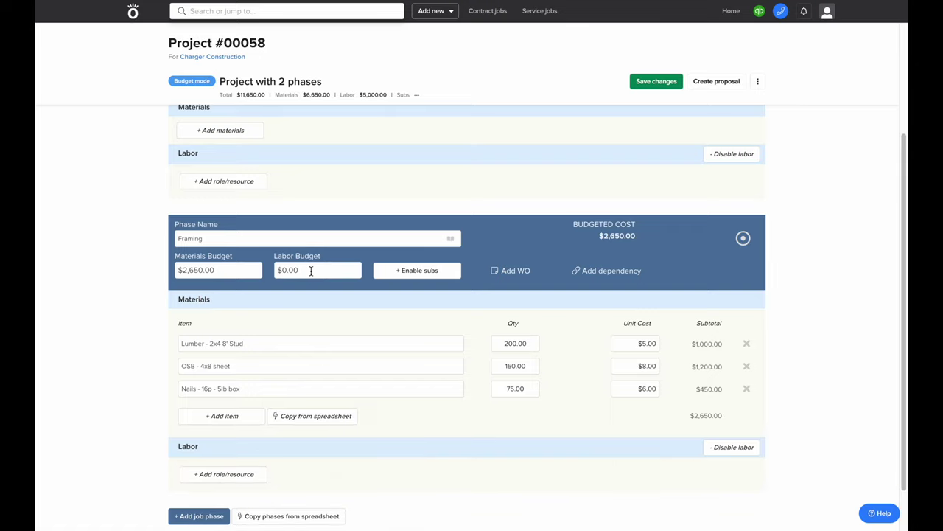
scroll(310, 271, down, 2)
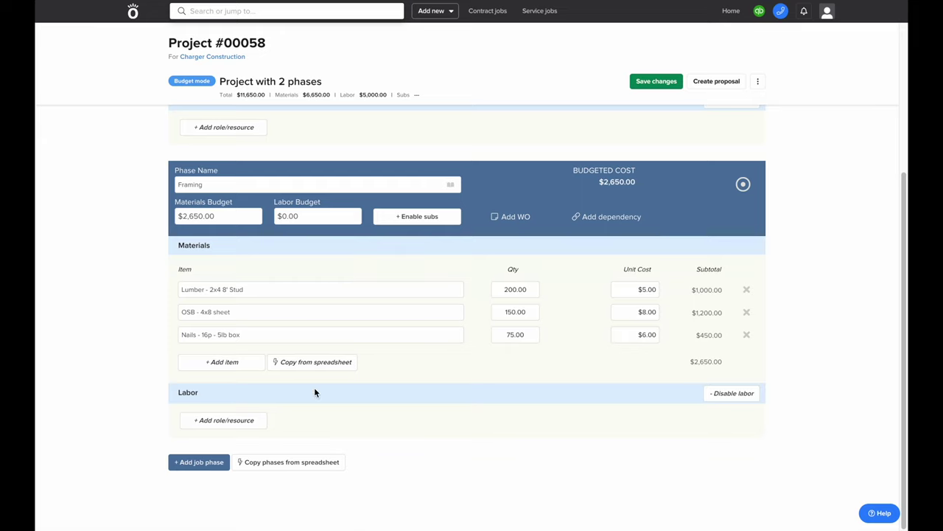
click(224, 422)
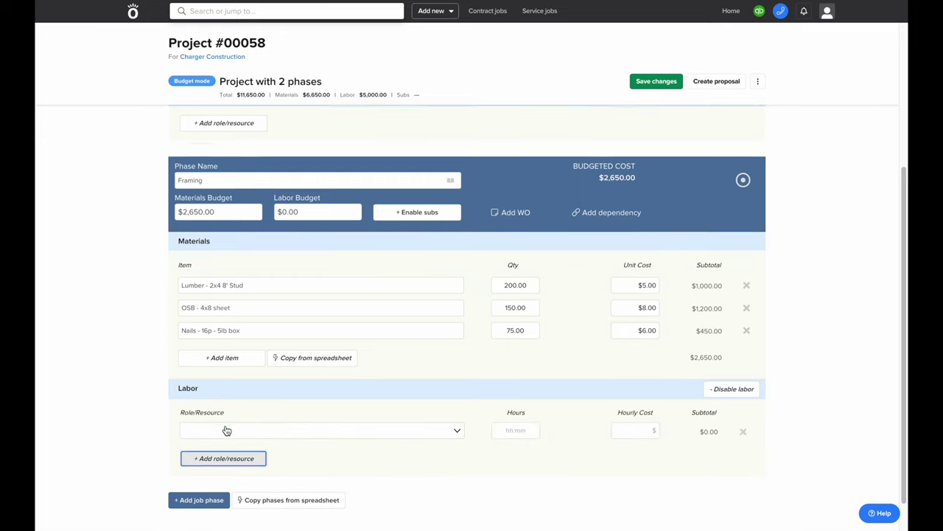
scroll(196, 430, down, 2)
click(193, 395)
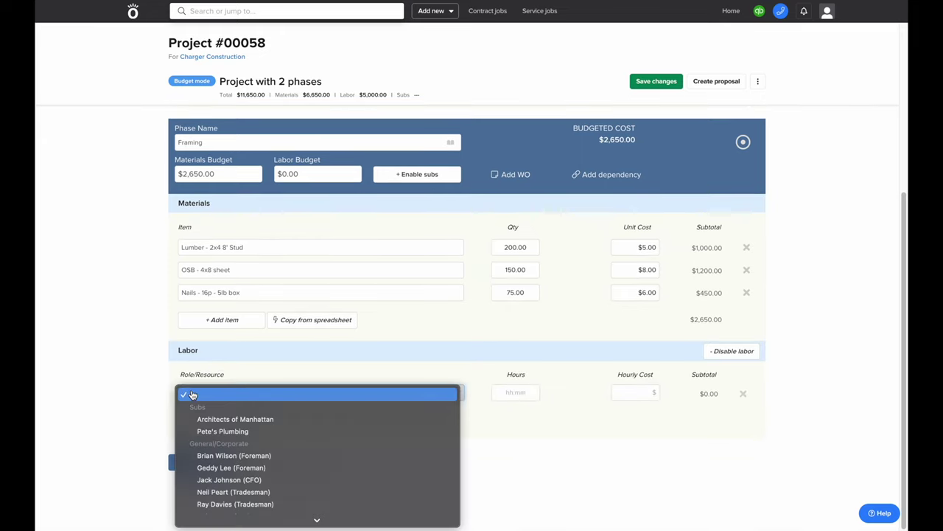
scroll(272, 422, down, 3)
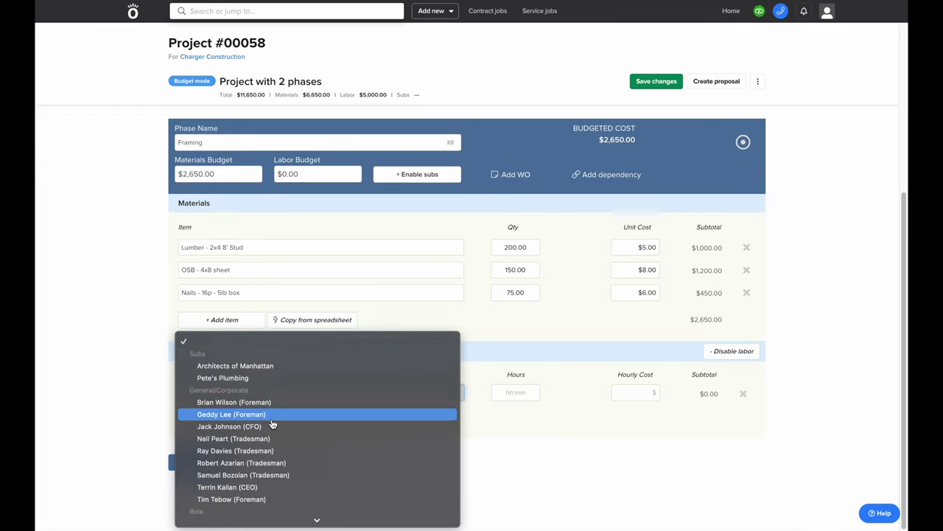
scroll(272, 423, down, 1)
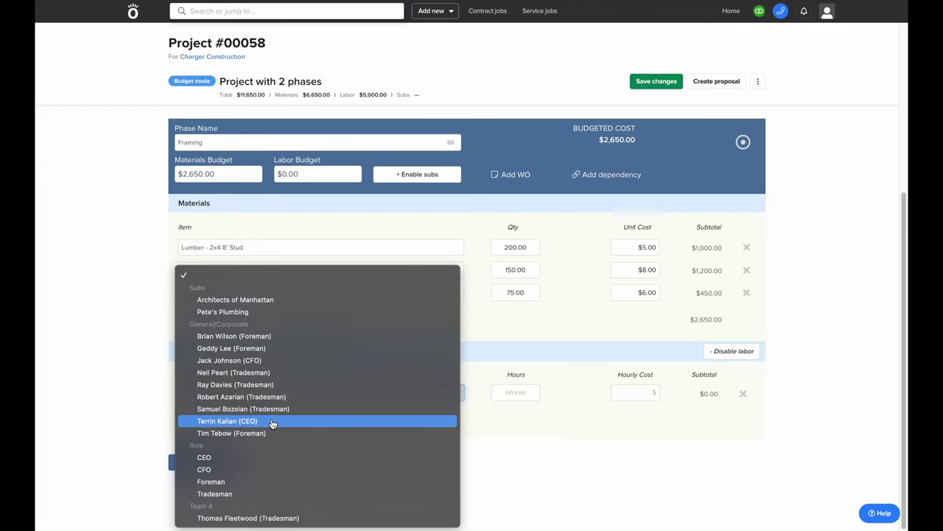
click(248, 484)
click(224, 423)
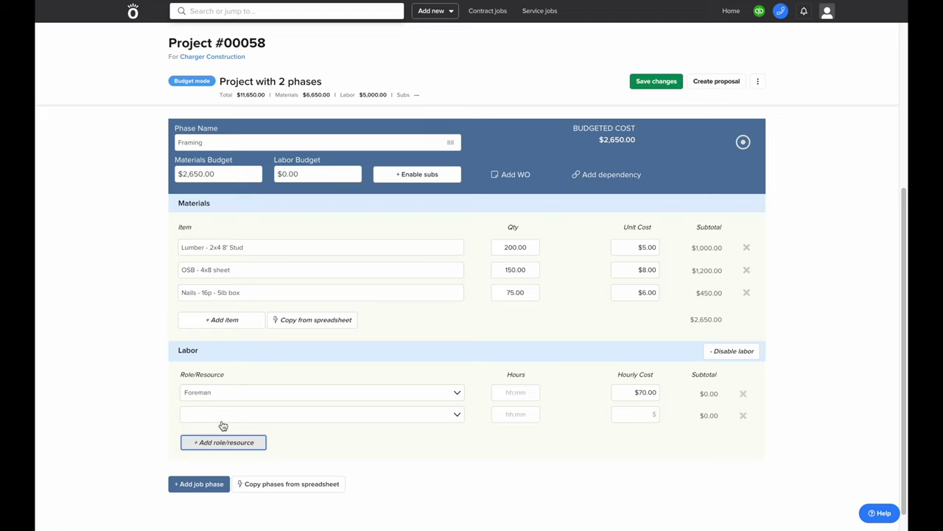
click(223, 422)
text(tr)
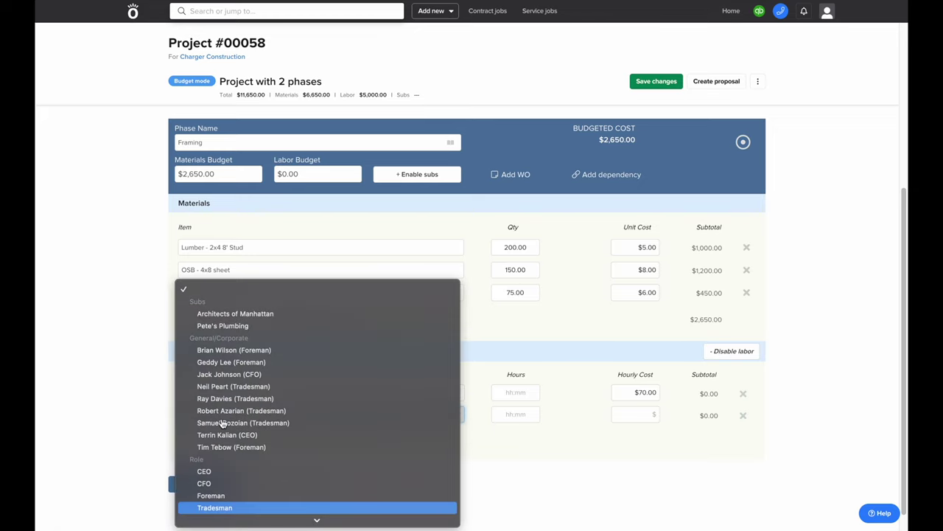
key(Return)
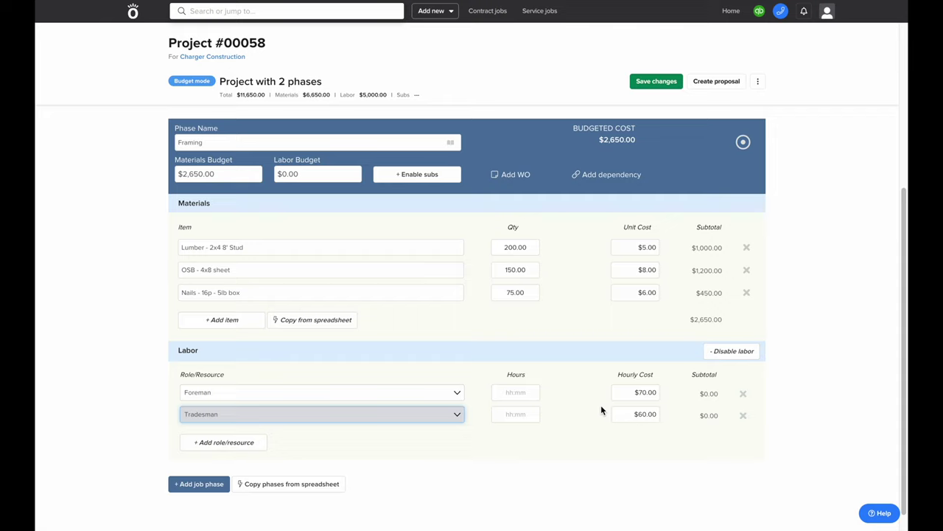
Set the Foreman to 80 hours and the Tradesman to 160 hours
click(512, 392)
text(80)
click(514, 414)
text(160)
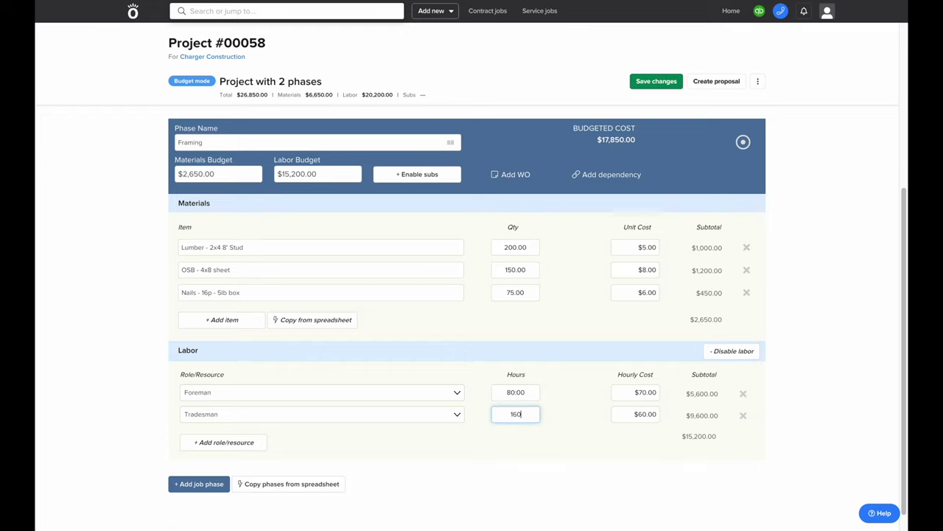
click(565, 426)
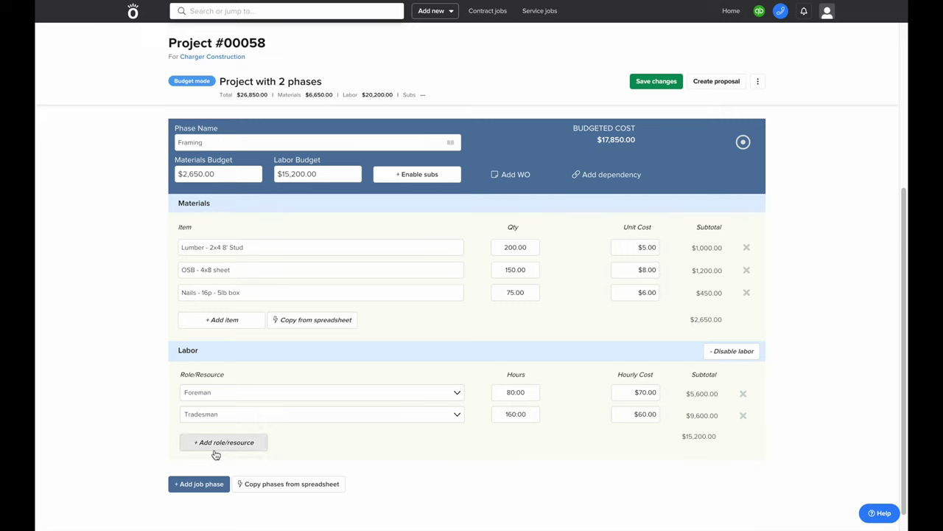
Add a Plumbing Rough In phase from the service template for 500 linear feet
click(193, 484)
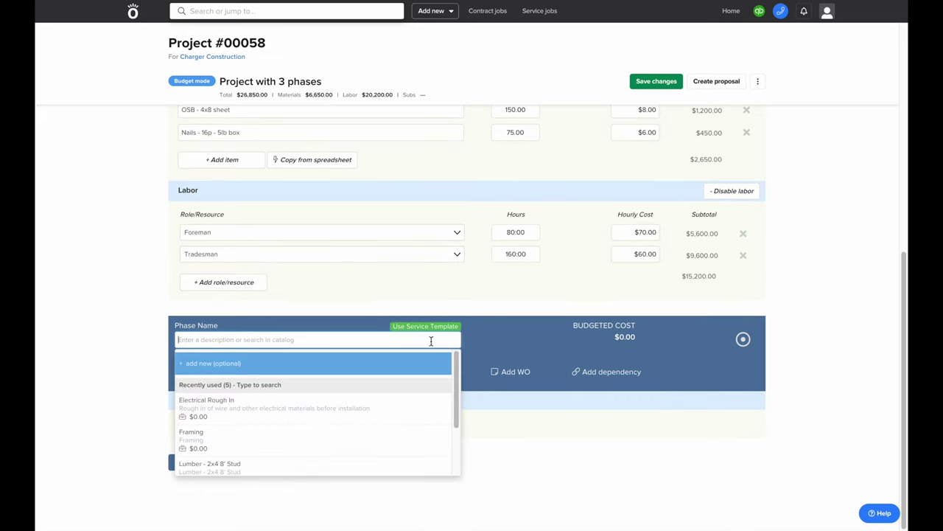
click(430, 329)
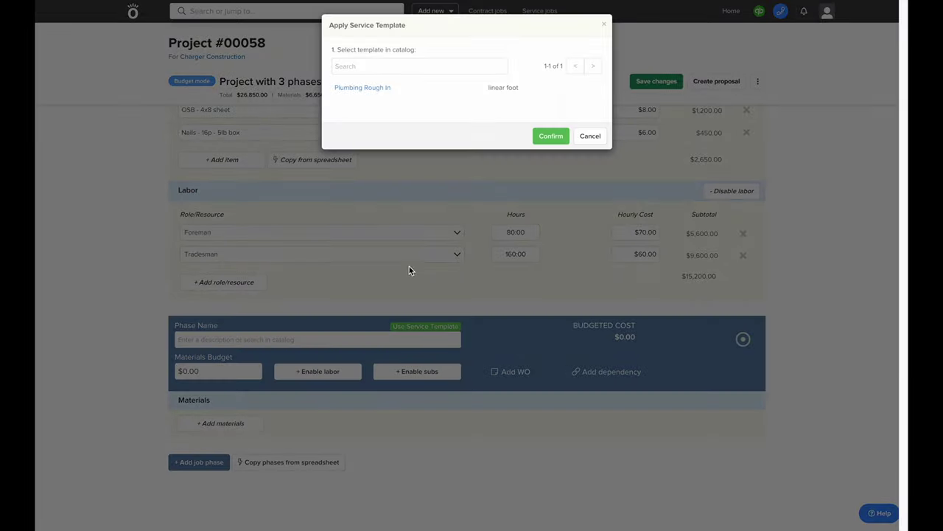
click(381, 87)
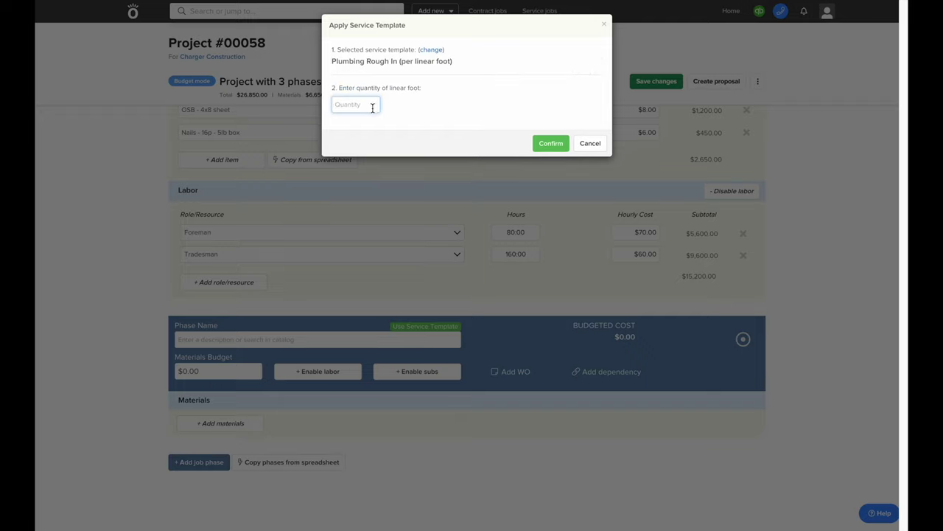
text(500)
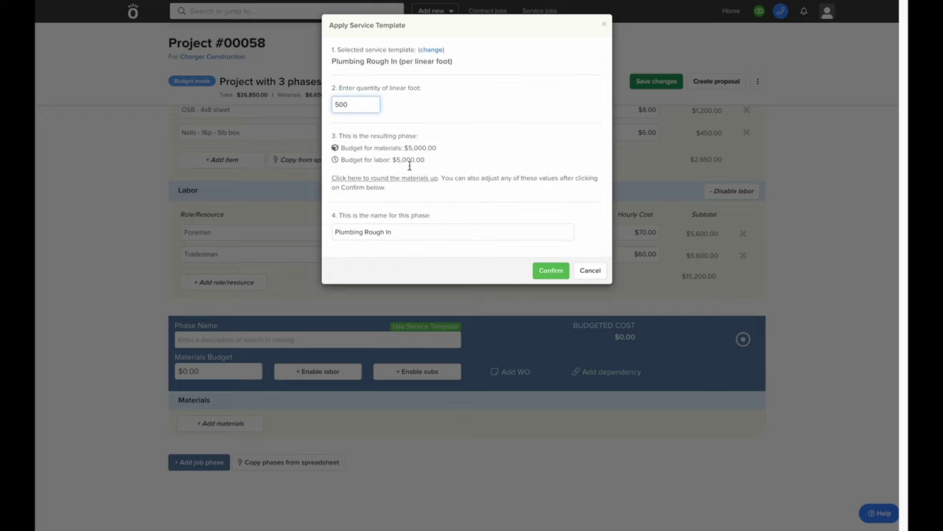
click(550, 270)
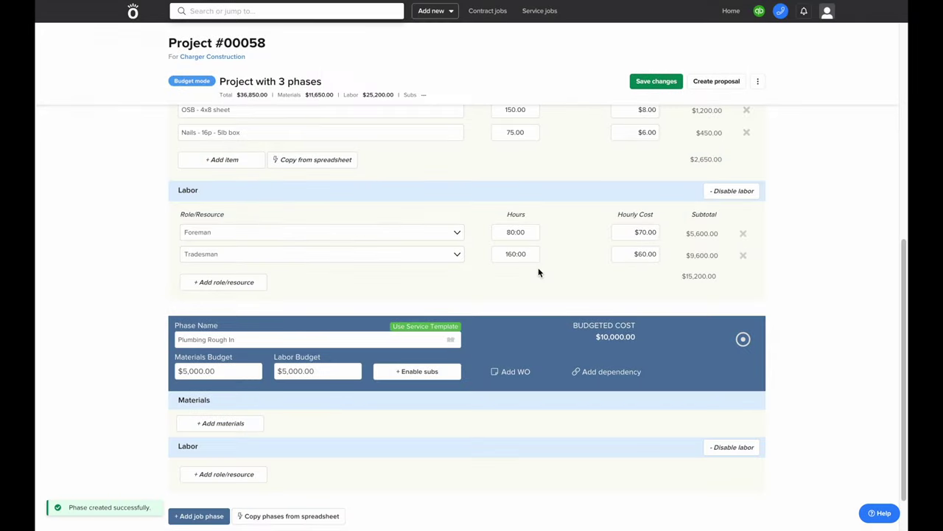
Give Plumbing Rough In a $5,000 subcontractor budget and save the project changes
scroll(538, 273, down, 2)
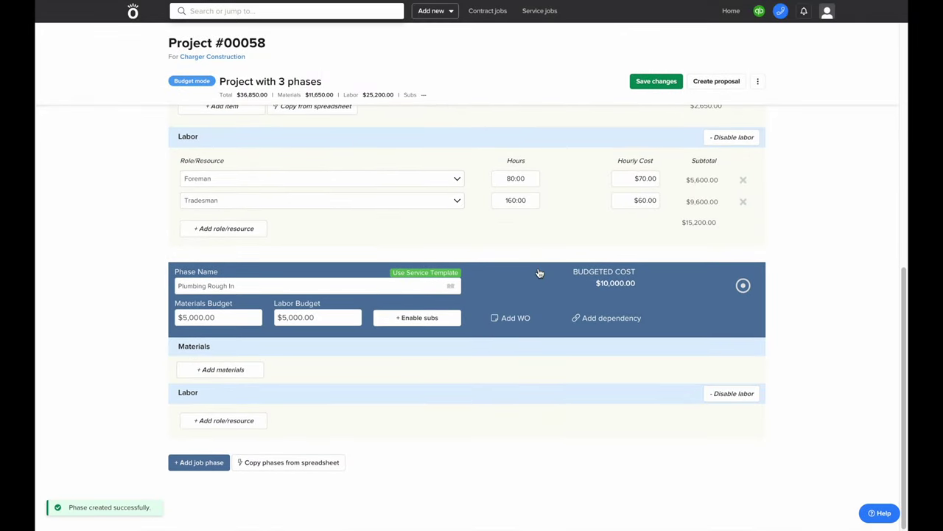
click(435, 318)
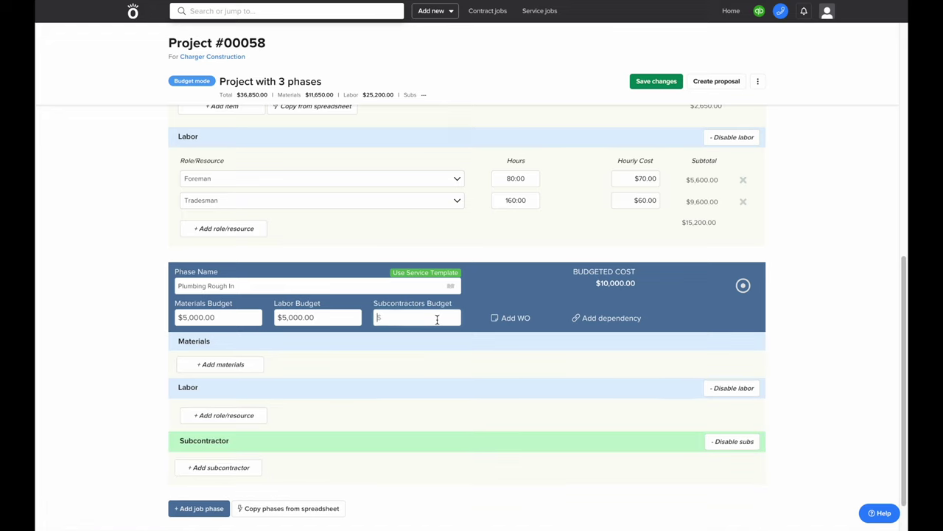
text(5000)
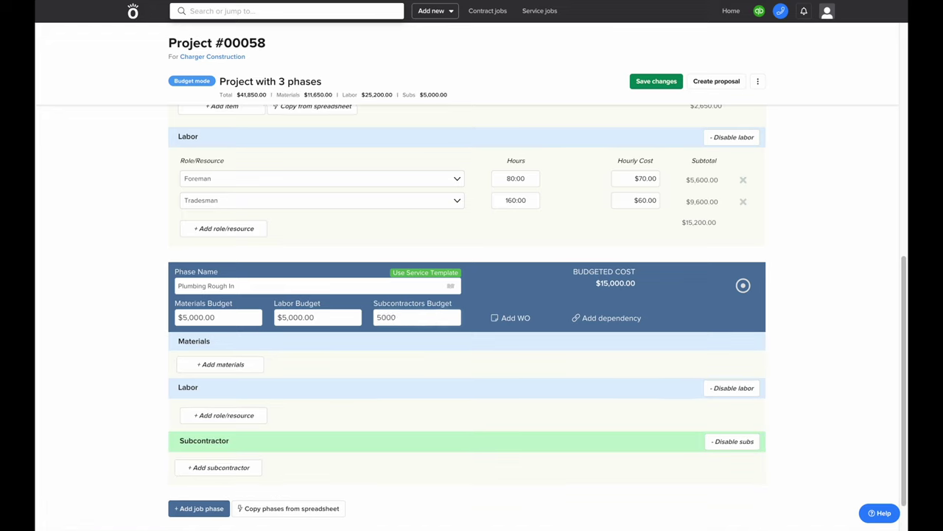
click(443, 361)
click(649, 83)
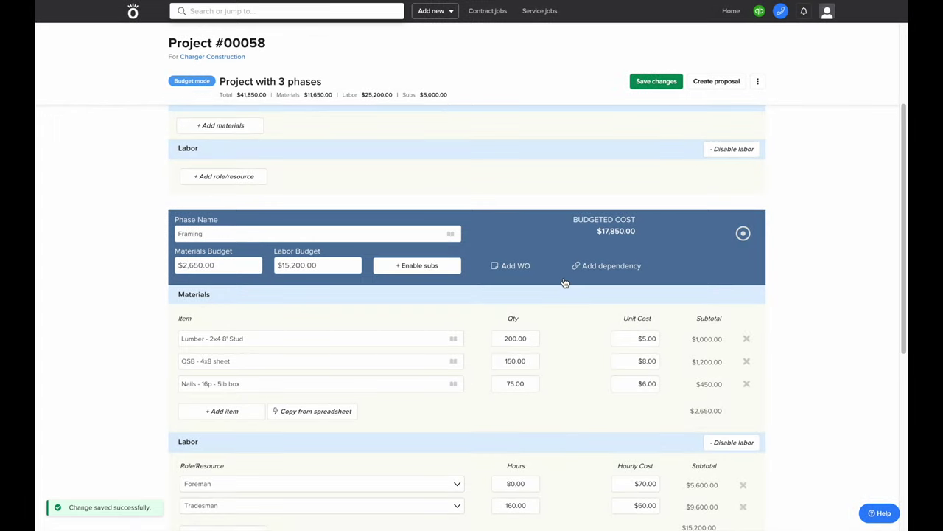
scroll(564, 282, up, 3)
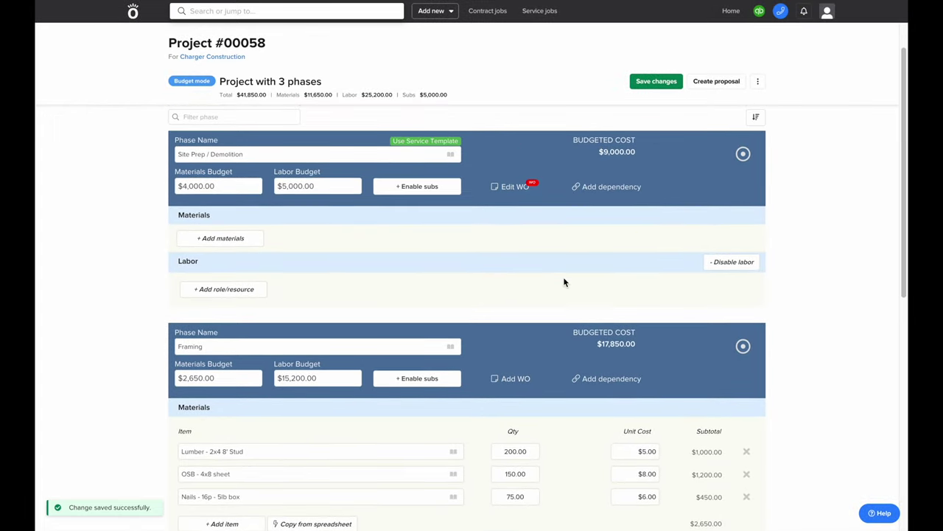
scroll(565, 282, up, 2)
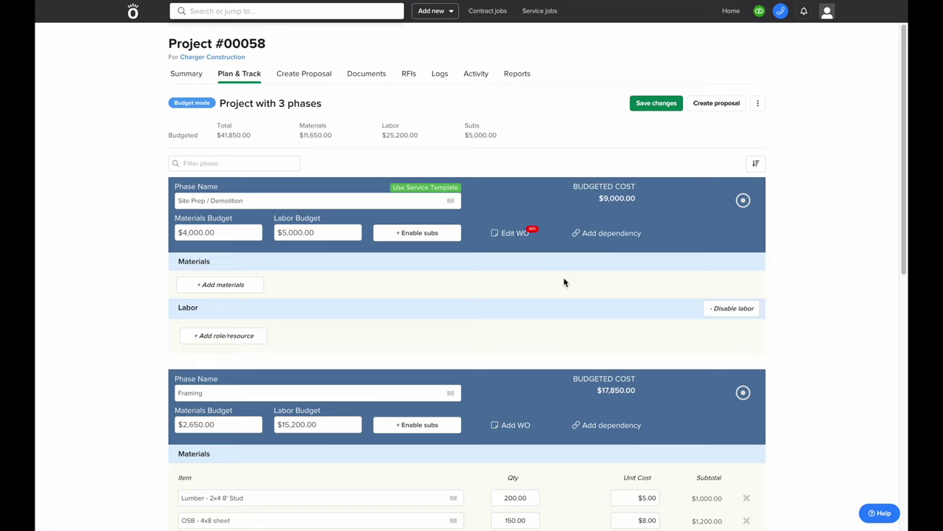
drag(217, 126, 246, 136)
click(258, 138)
click(302, 77)
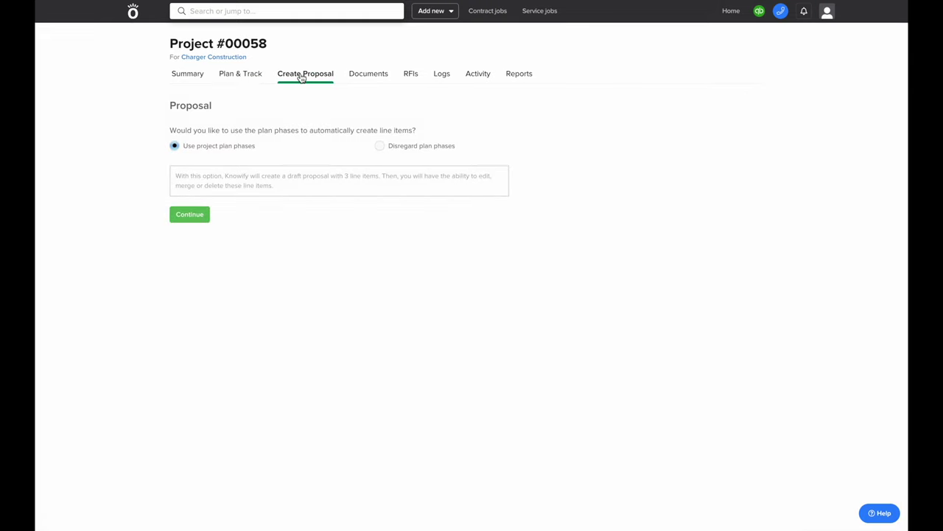
drag(270, 150, 187, 146)
click(199, 214)
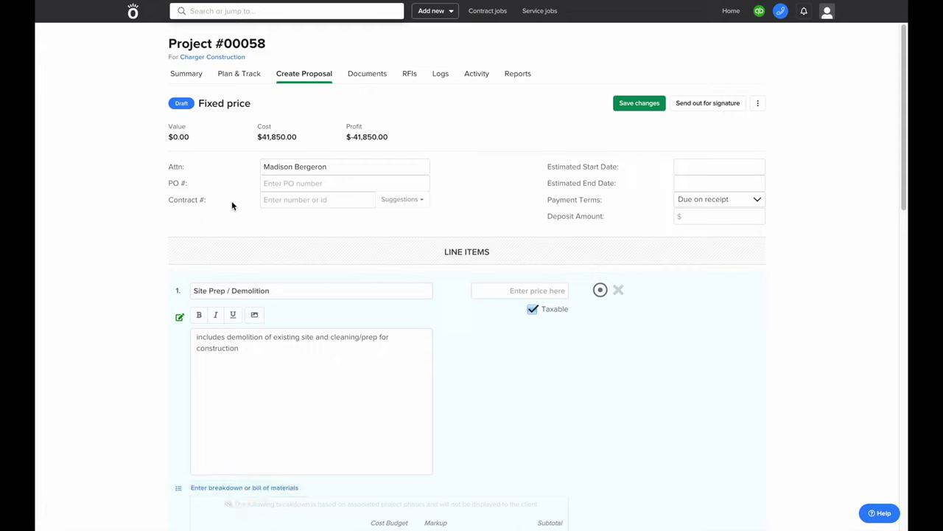
click(402, 200)
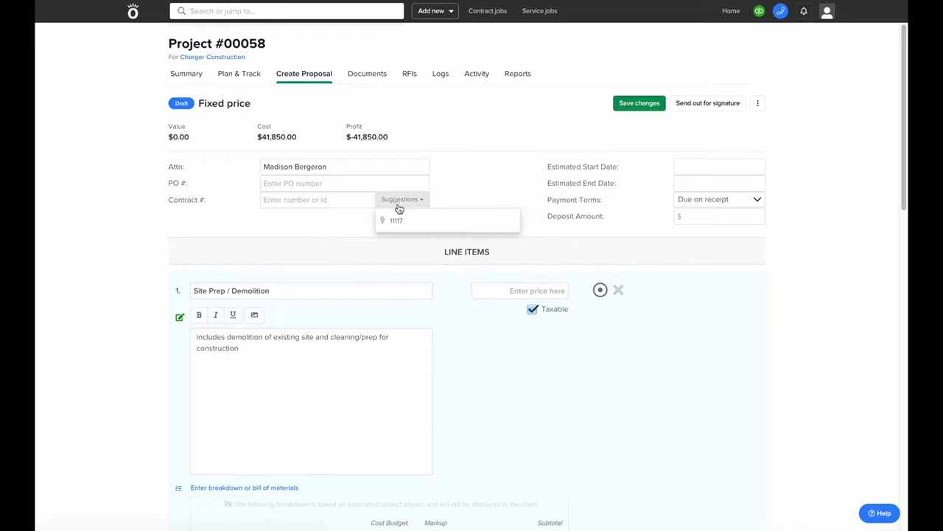
click(402, 221)
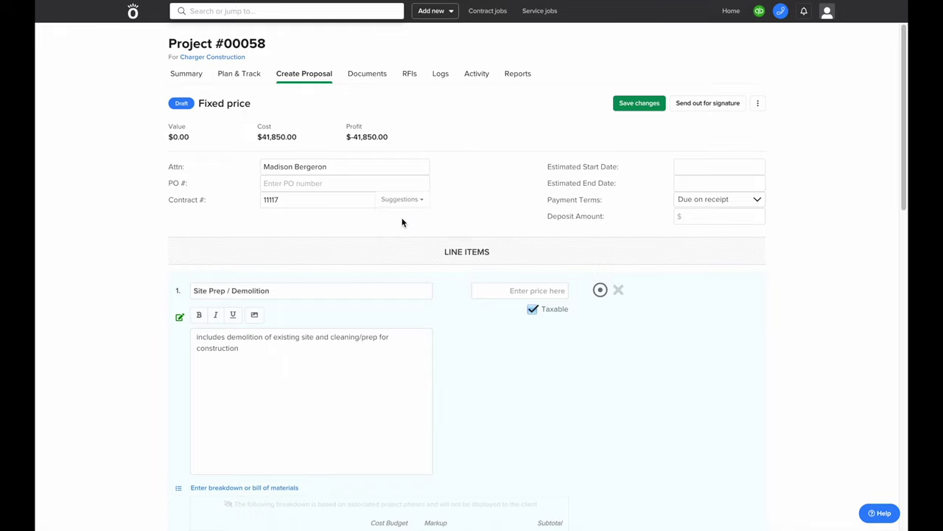
scroll(403, 221, down, 2)
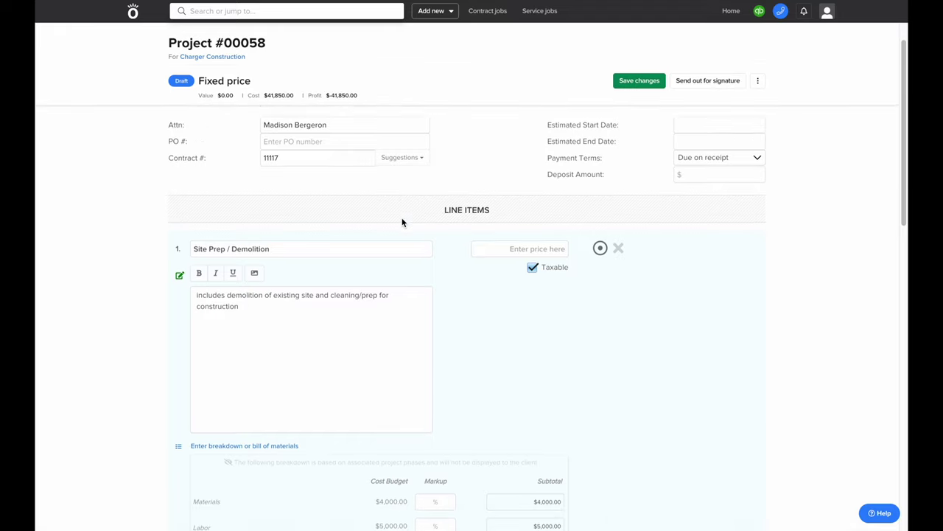
scroll(403, 222, down, 1)
scroll(403, 222, down, 1)
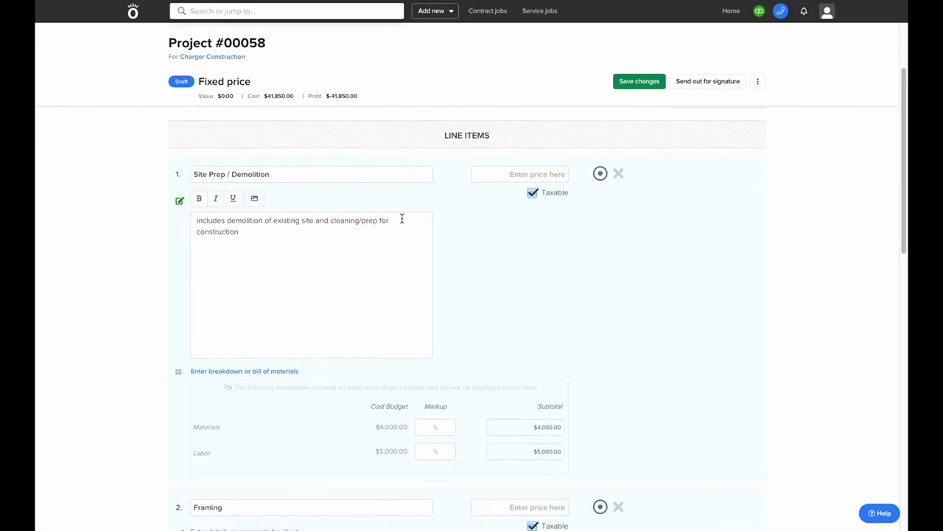
click(542, 176)
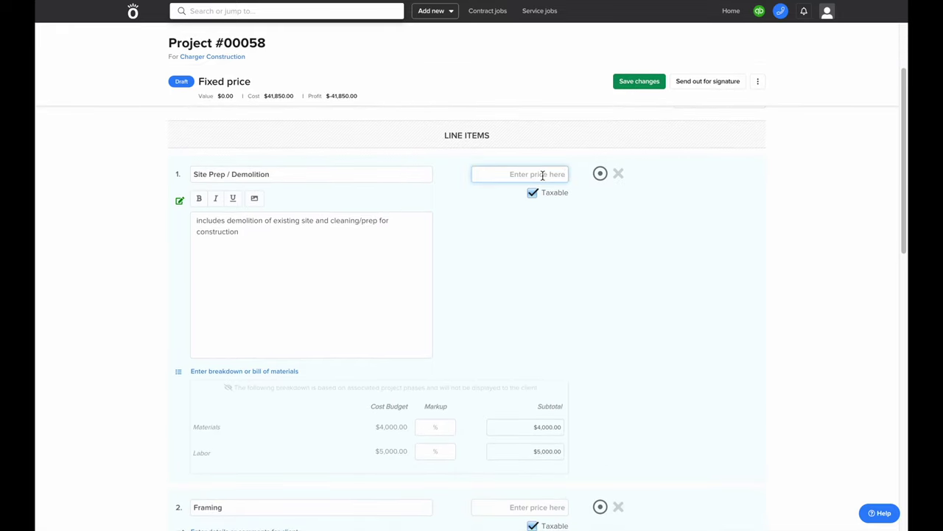
Set a 50% Materials markup and apply the same markup to all line items
text(50000)
key(BackSpace)
key(BackSpace)
key(BackSpace)
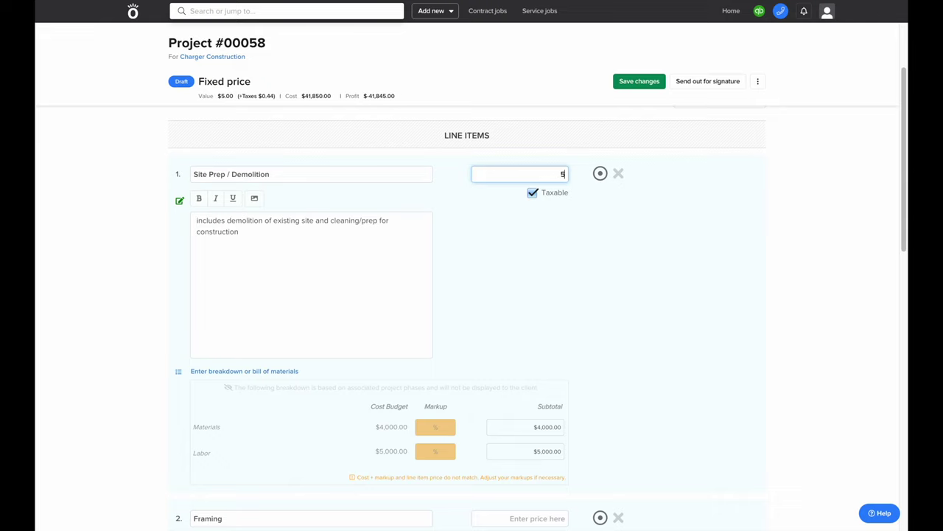
key(BackSpace)
key(BackSpace)
click(424, 432)
text(50)
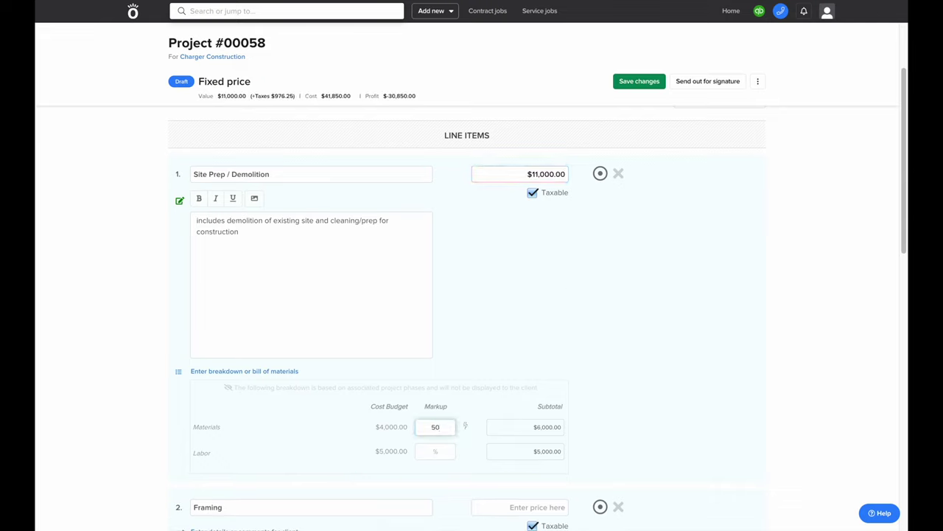
click(465, 426)
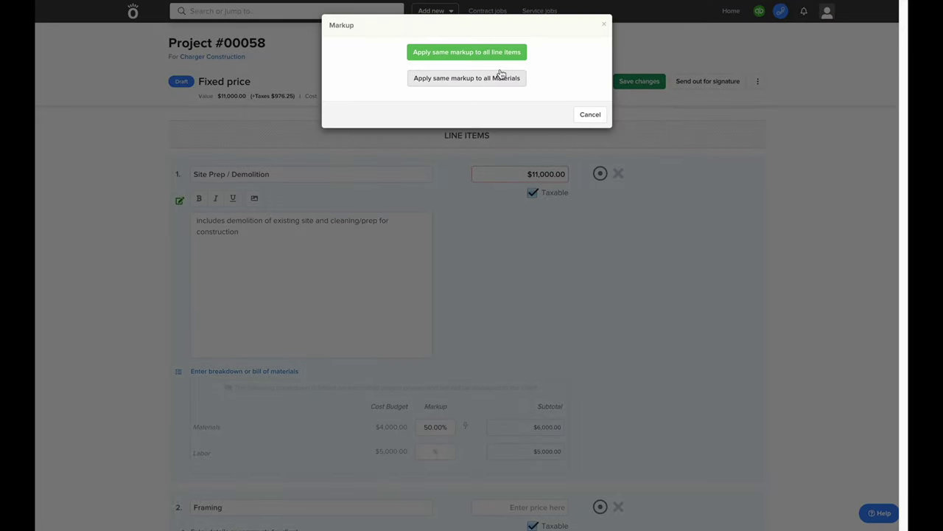
click(507, 56)
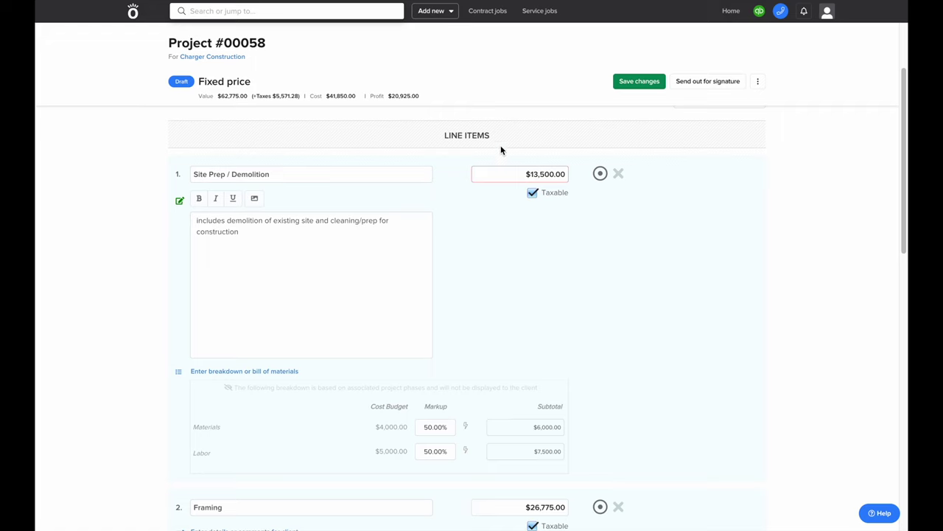
Change the Framing line item's price to $26,500.00
scroll(500, 145, down, 3)
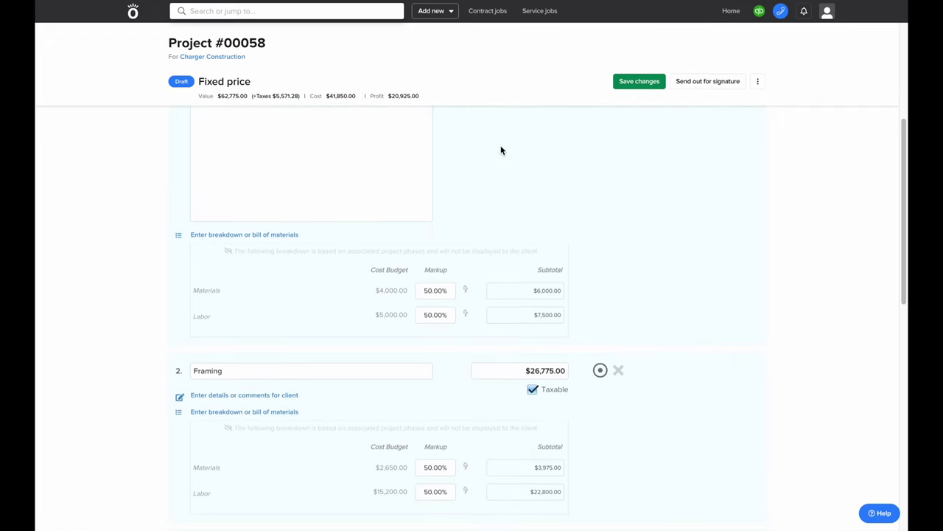
scroll(501, 151, down, 2)
scroll(501, 150, down, 2)
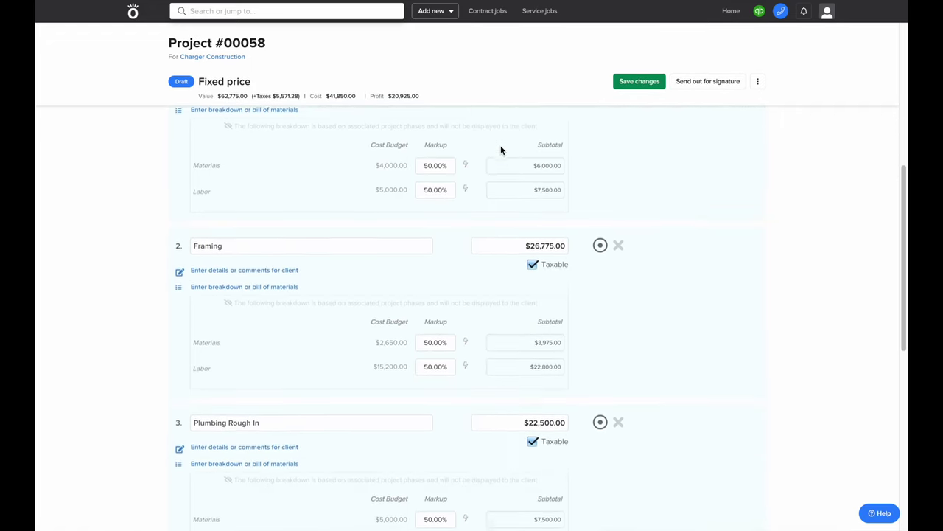
scroll(500, 150, down, 2)
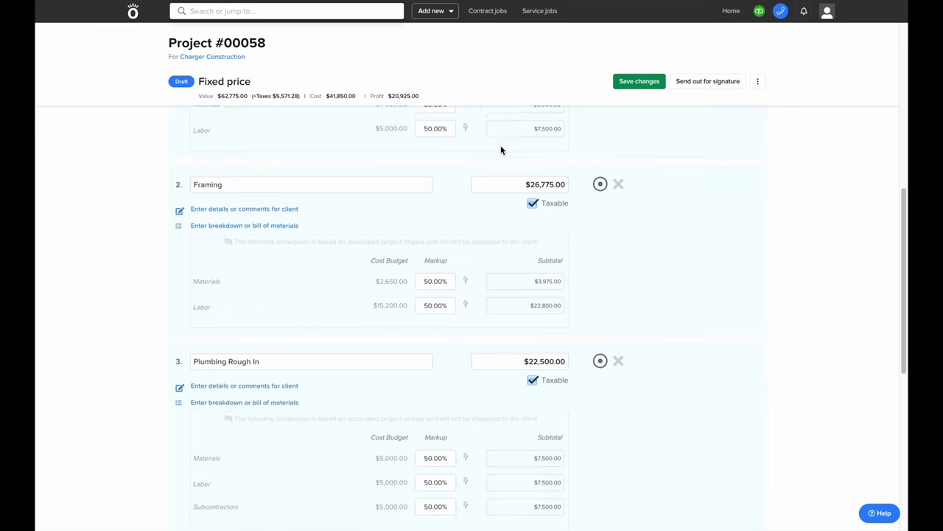
click(542, 175)
drag(544, 183, 552, 194)
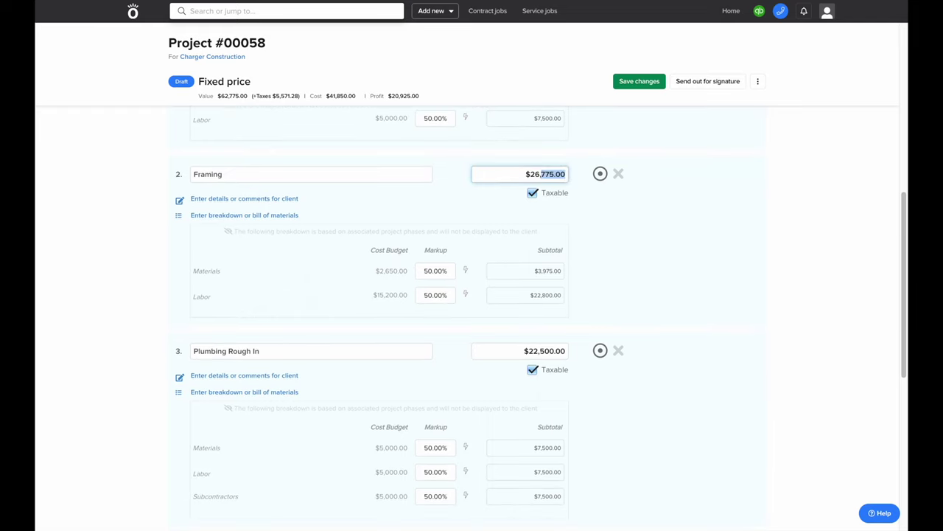
text(500)
click(553, 237)
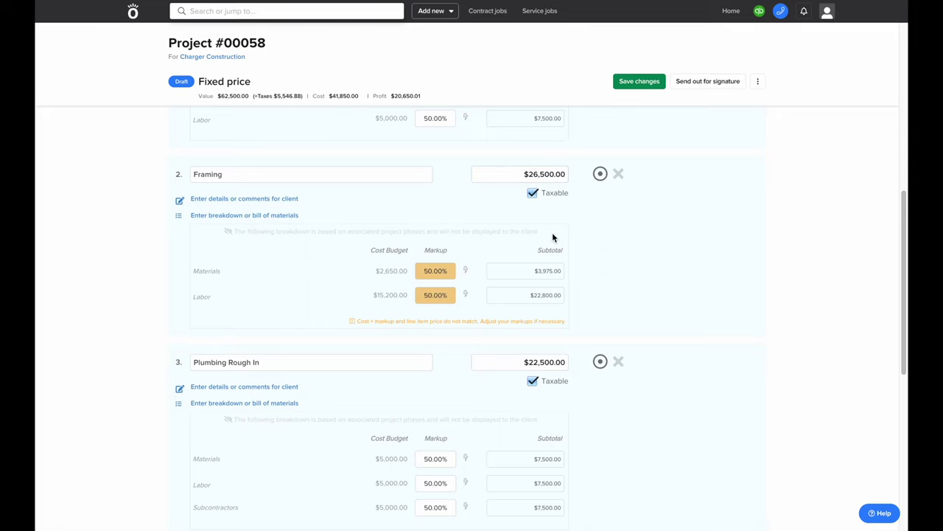
scroll(553, 237, up, 1)
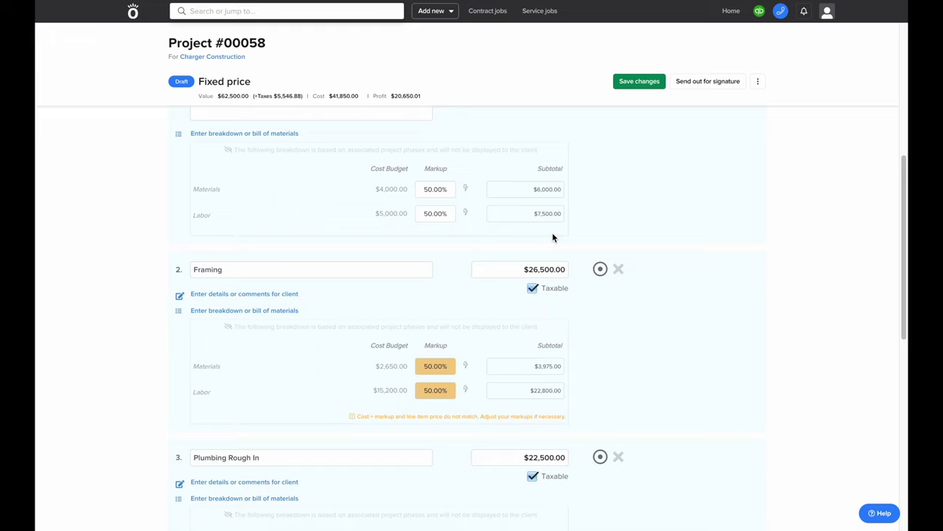
Import the planned Foreman, Tradesman, lumber, OSB and nails lines into Framing's breakdown
click(274, 312)
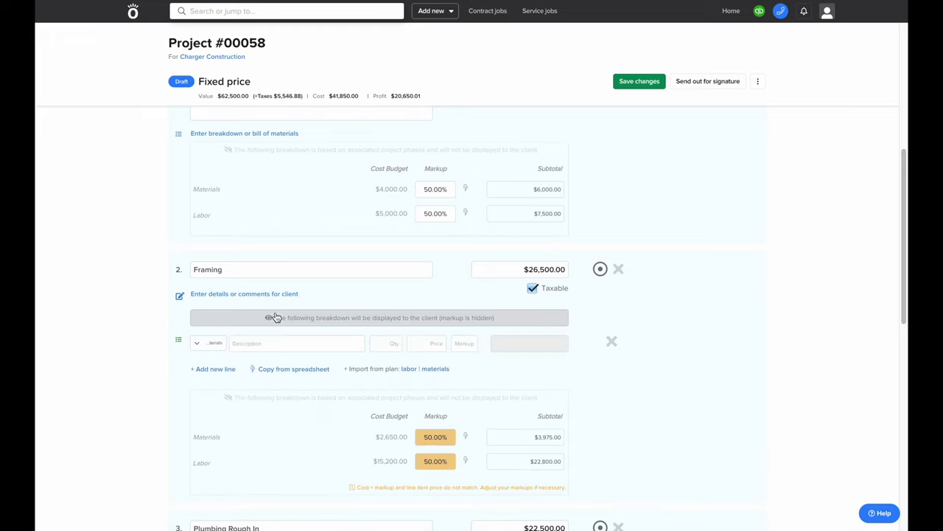
click(408, 369)
click(434, 398)
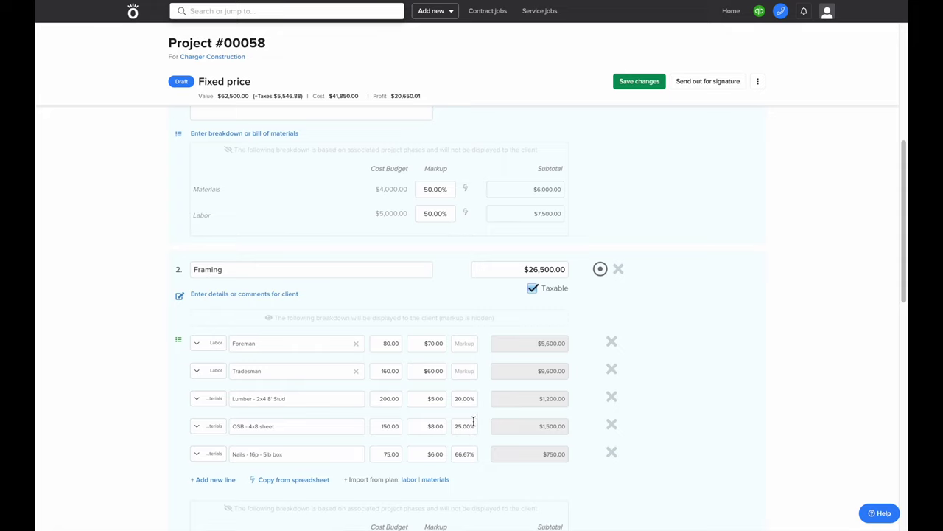
scroll(473, 425, down, 5)
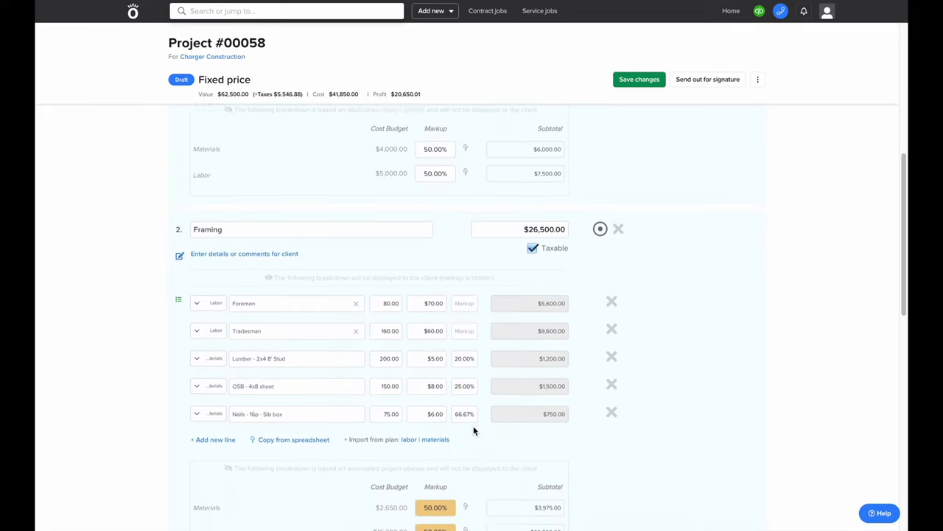
scroll(473, 430, down, 5)
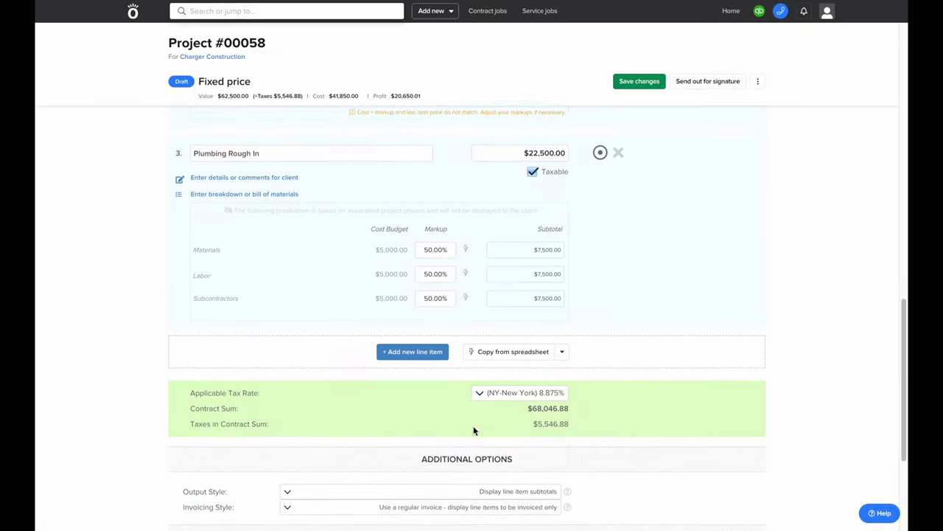
scroll(474, 431, down, 2)
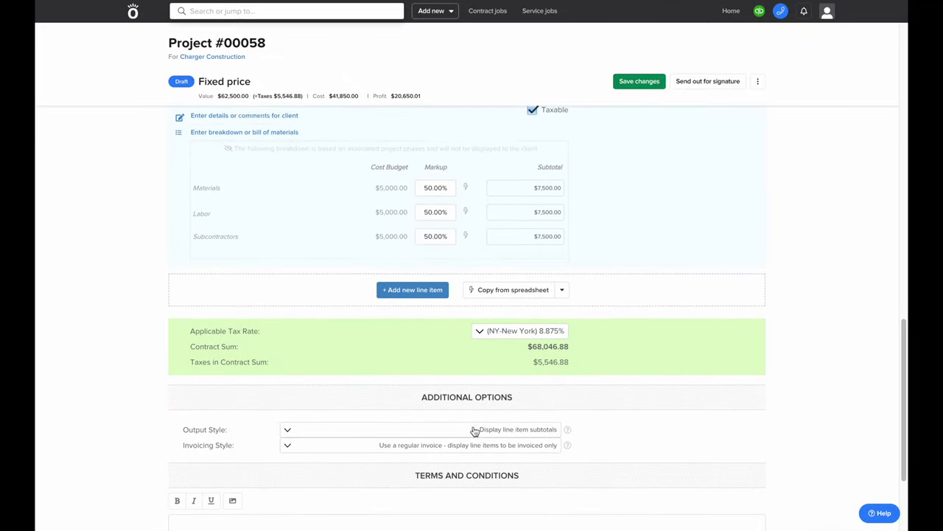
scroll(474, 430, down, 2)
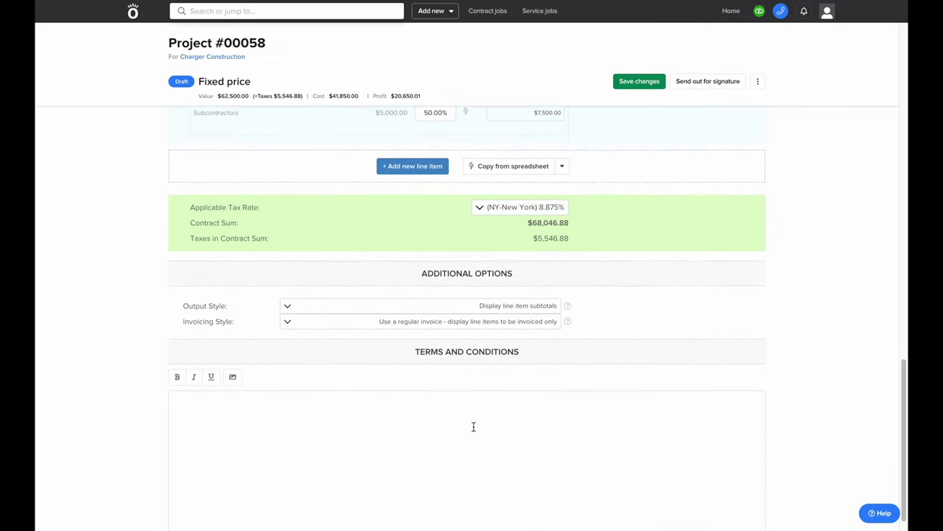
Enter 'these are my terms' as Terms and Conditions and send the proposal for signature
click(462, 436)
text(these are my terms)
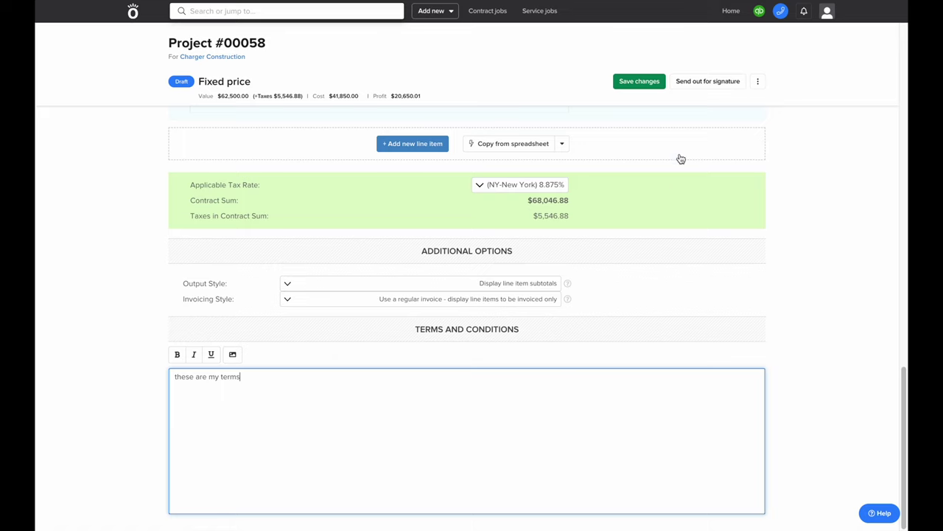
click(702, 85)
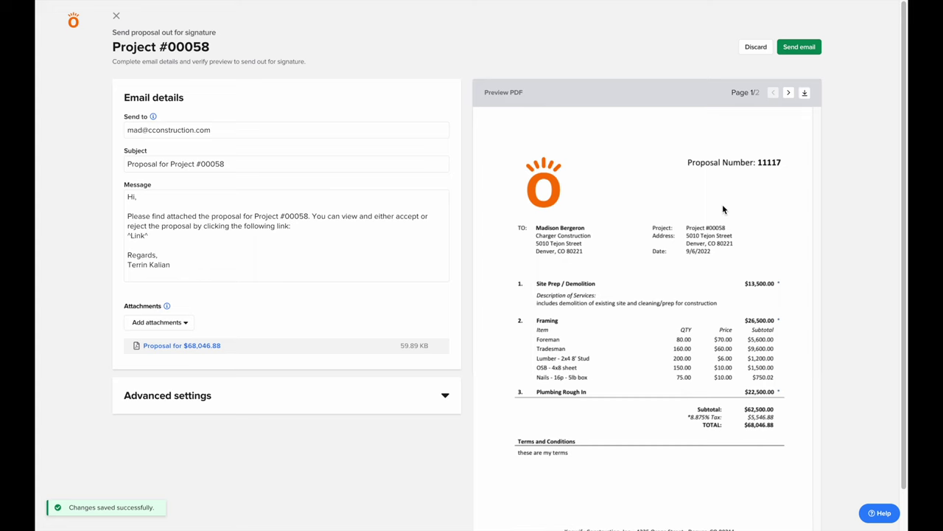
Replace the recipient with your own email address, send the proposal, and dismiss the confirmation
scroll(722, 209, down, 2)
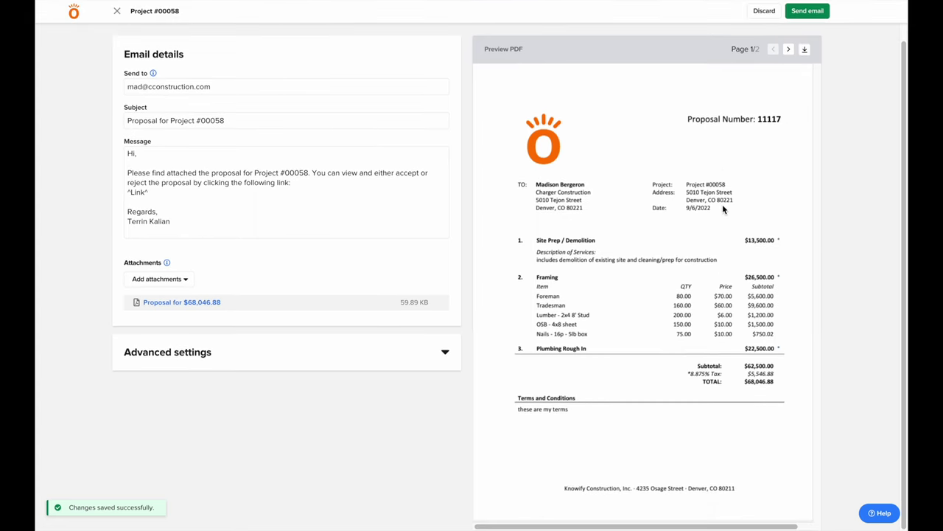
scroll(722, 208, up, 1)
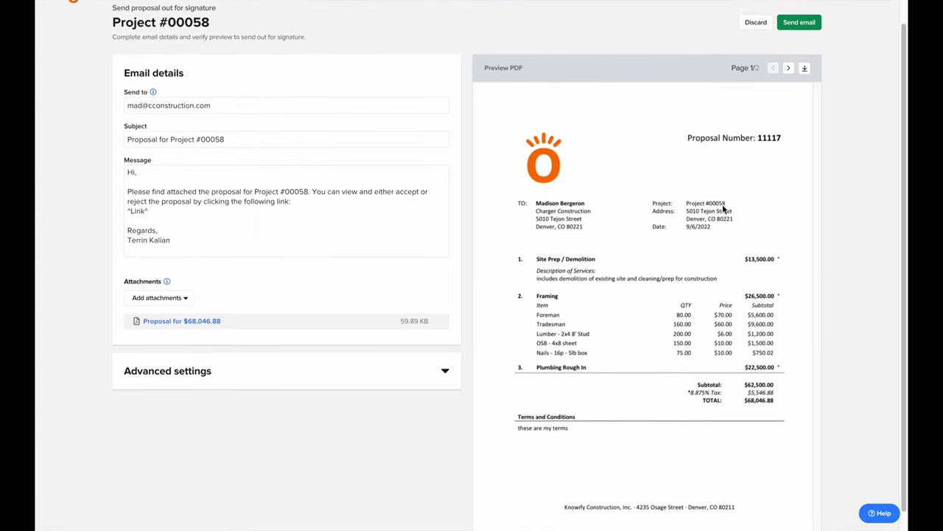
scroll(723, 209, up, 1)
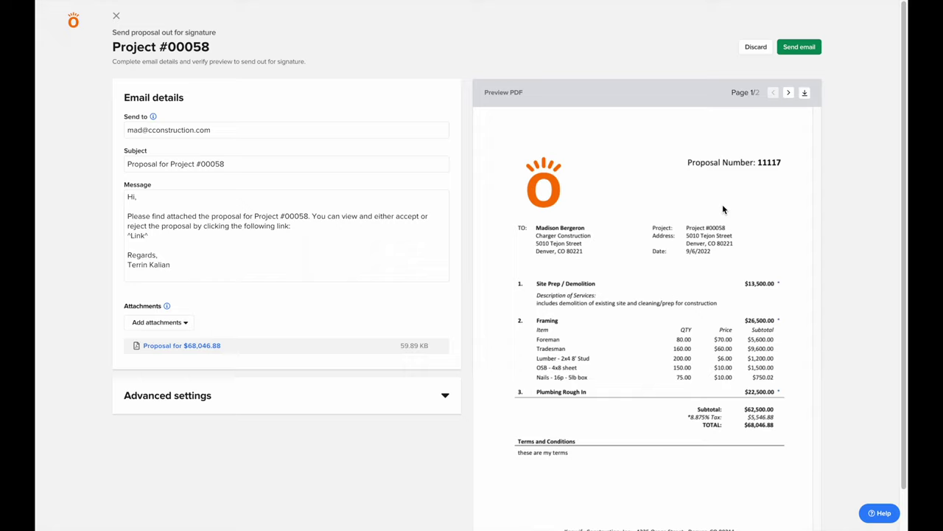
drag(406, 135, 408, 112)
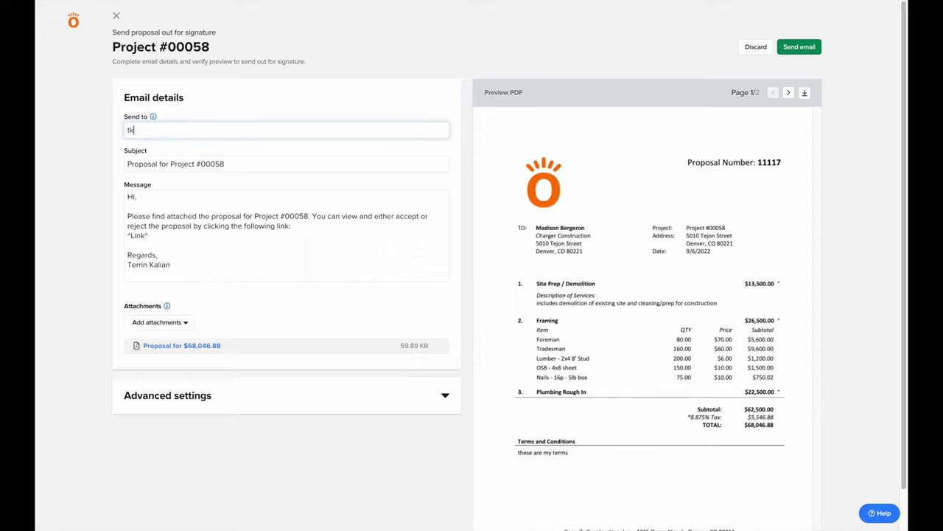
click(793, 50)
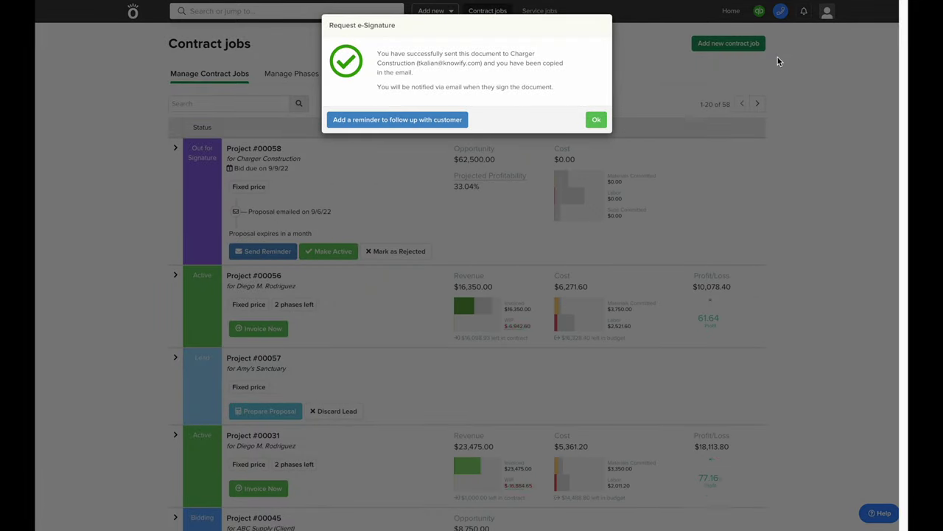
click(599, 123)
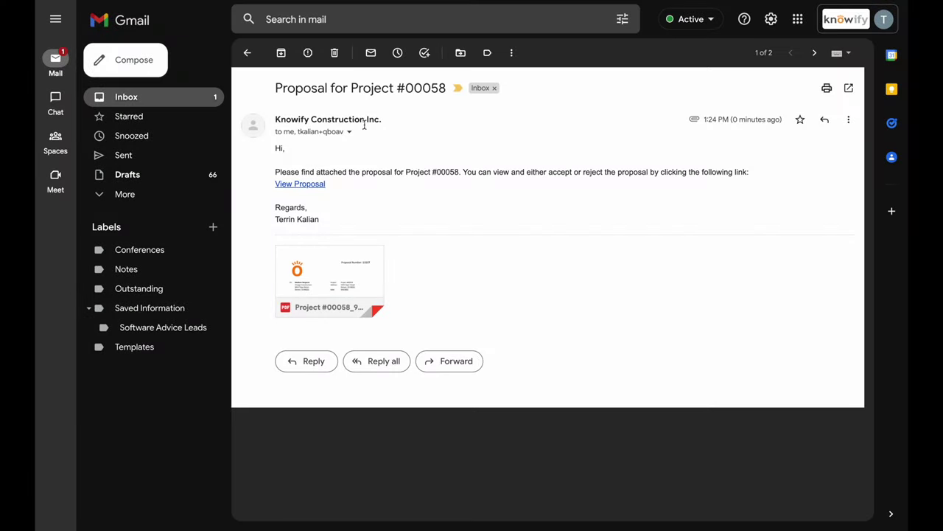
Follow the View Proposal link in the 'Proposal for Project #00058' email
click(314, 185)
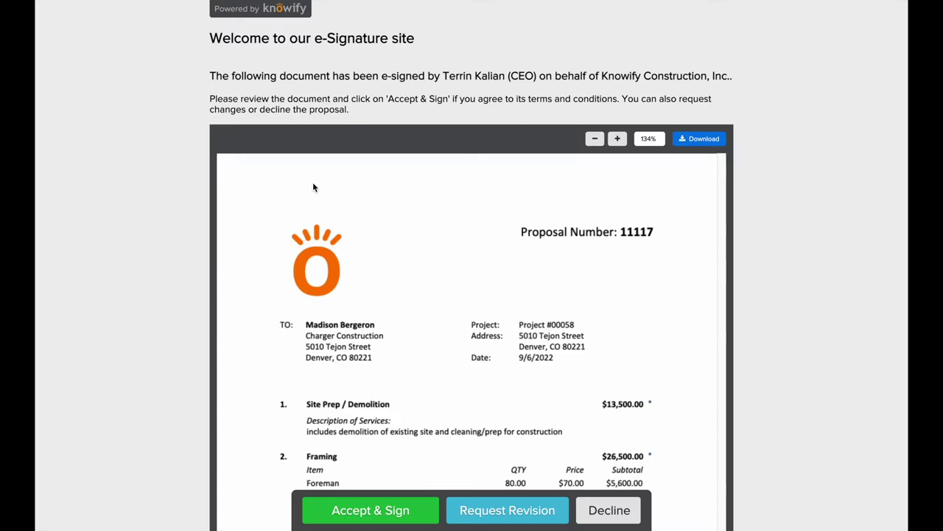
Accept and e-sign the proposal with the signer's name and the title 'Client'
click(313, 184)
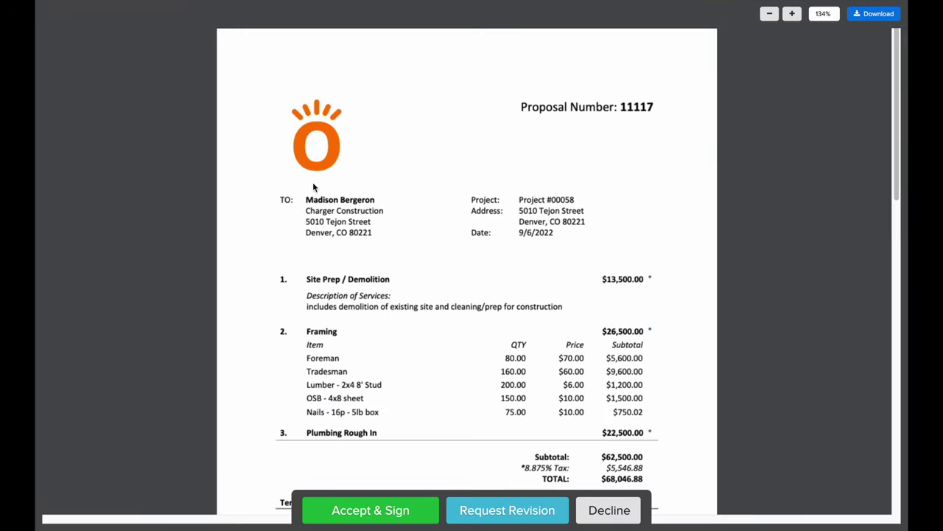
scroll(314, 187, down, 3)
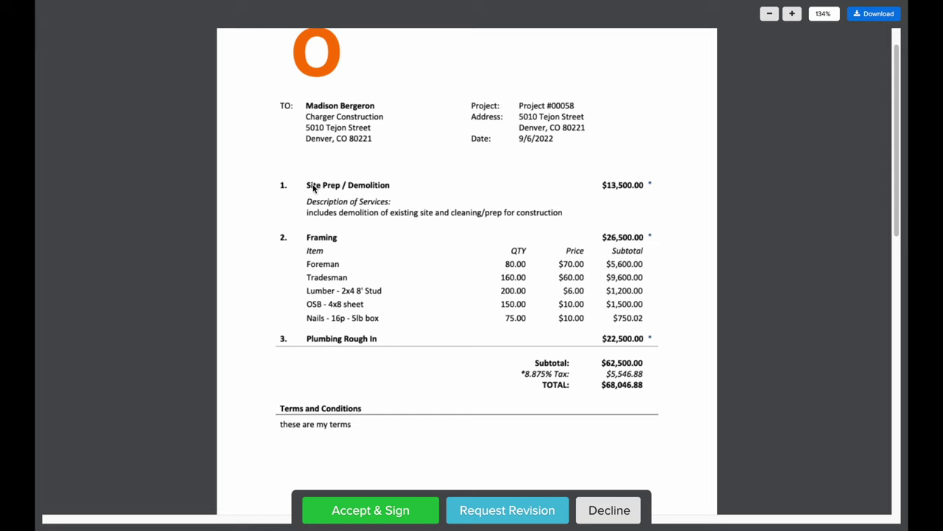
click(323, 504)
click(302, 422)
text(Madison)
key(Tab)
text(Cle)
key(BackSpace)
text(ient)
click(285, 510)
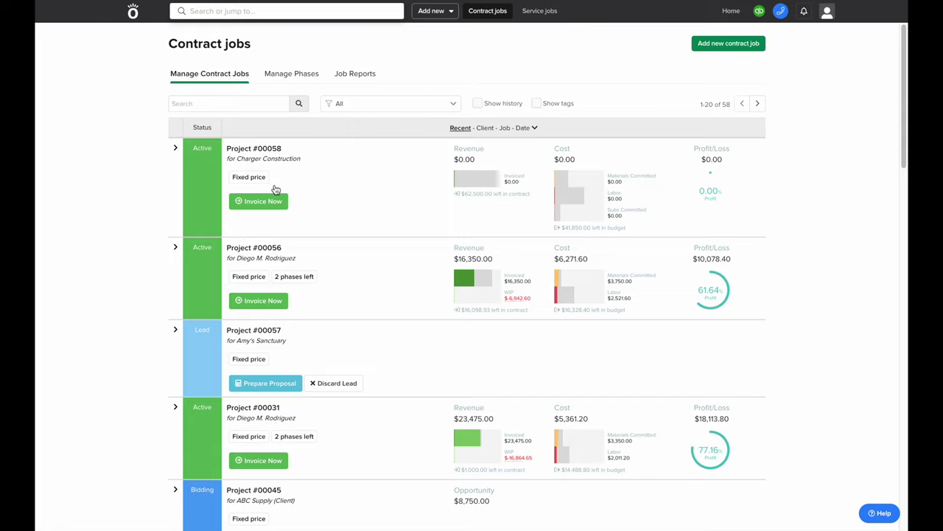
Open Project #00058 and show its Plan & Track tab with the three phases and $41,850.00 budget
click(238, 148)
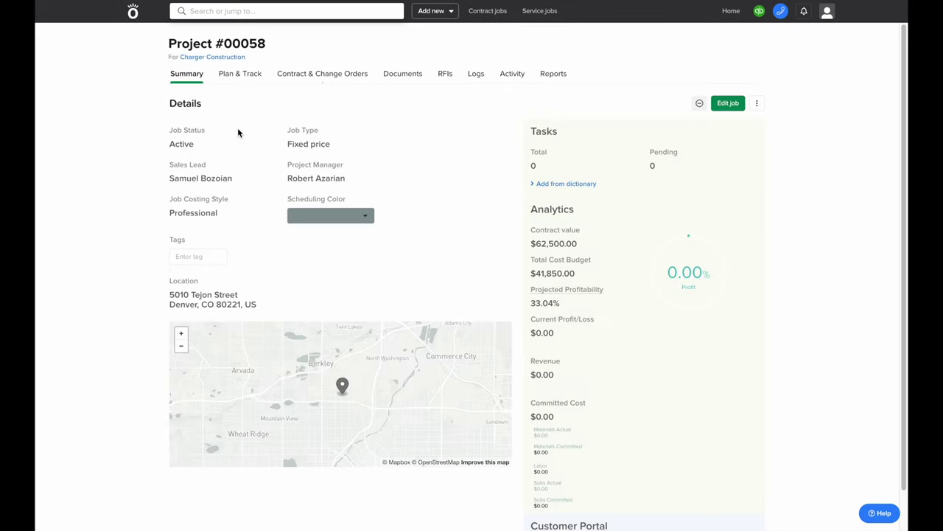
click(242, 78)
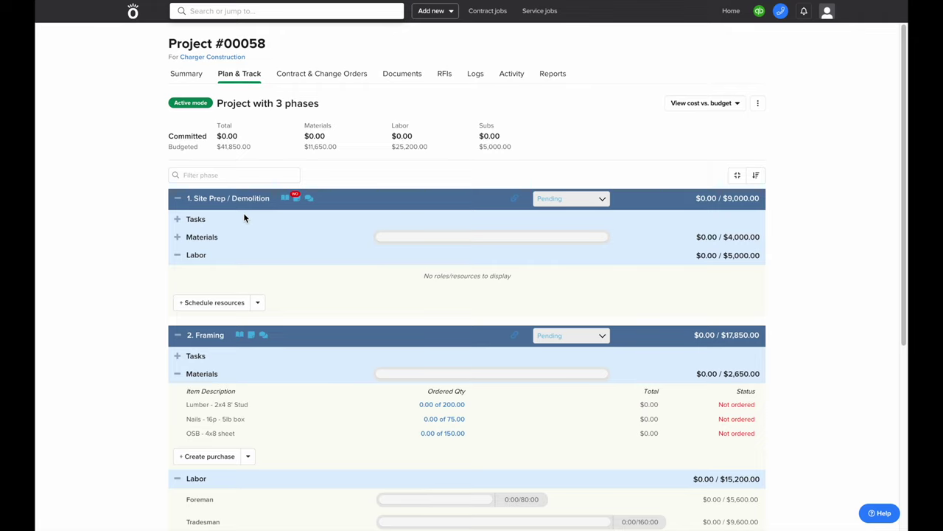
Allocate 10 Dumpster Rental to the Site Prep / Demolition materials, committing $1,000.00
click(177, 237)
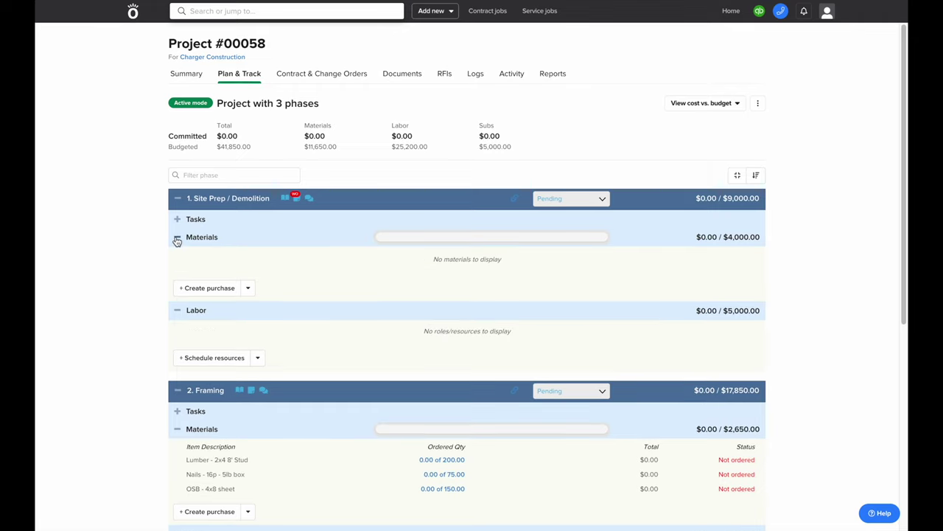
click(248, 289)
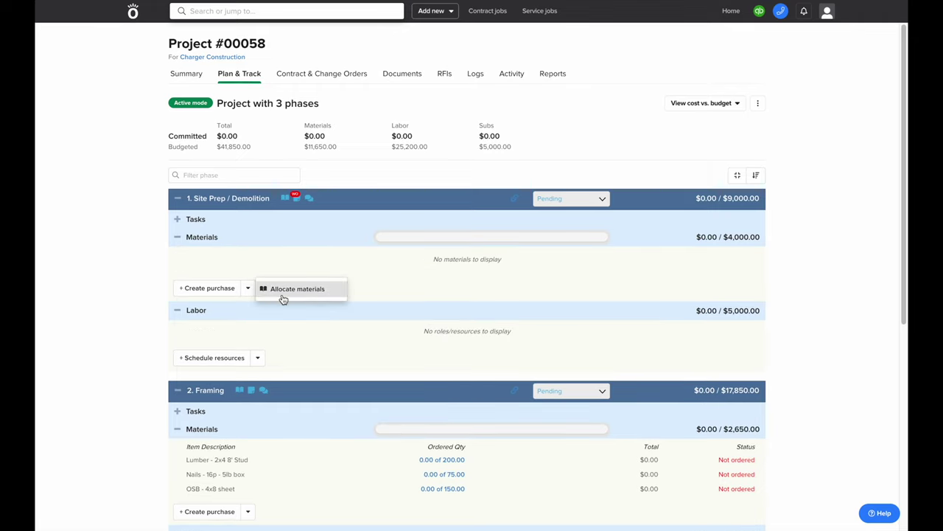
click(282, 294)
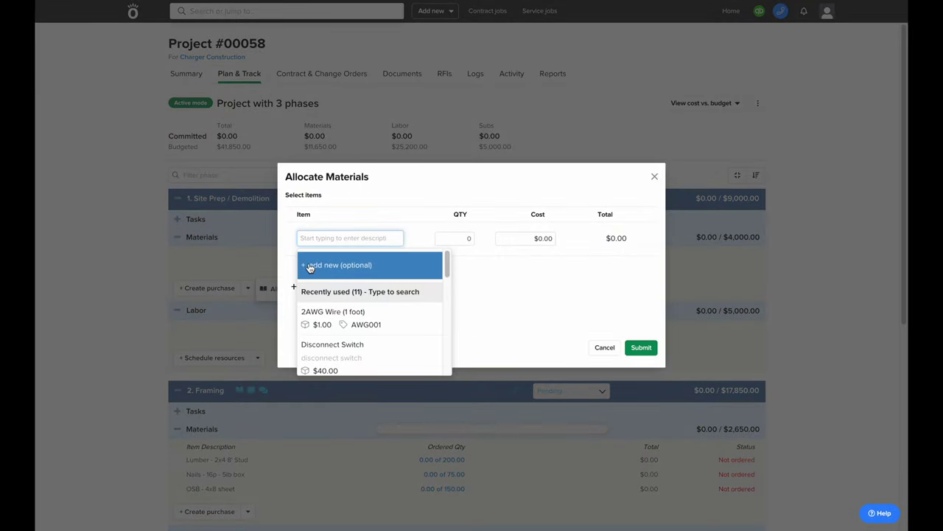
text(Dumps)
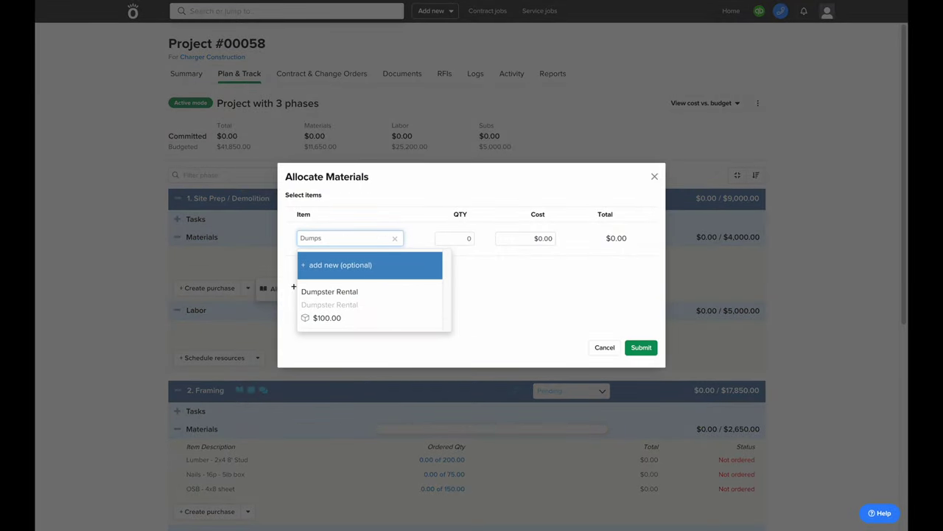
click(322, 285)
click(447, 240)
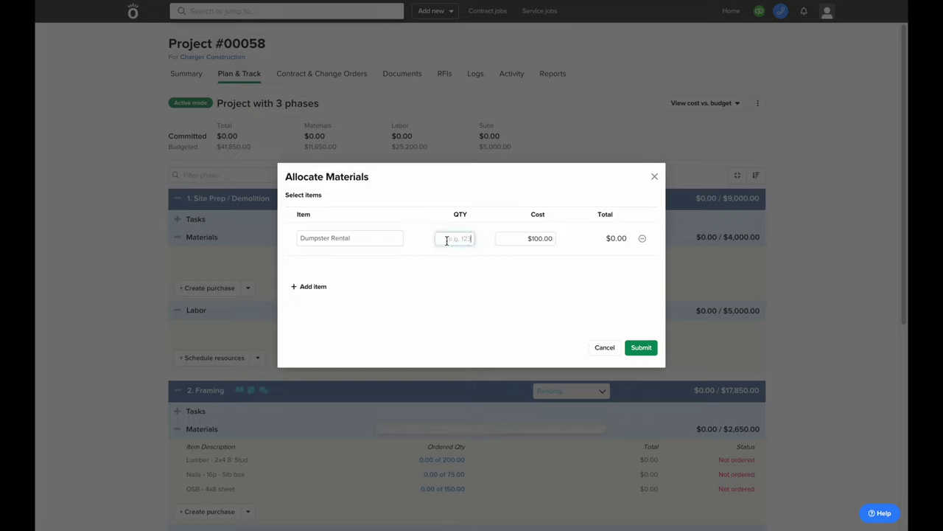
text(100)
key(BackSpace)
click(649, 348)
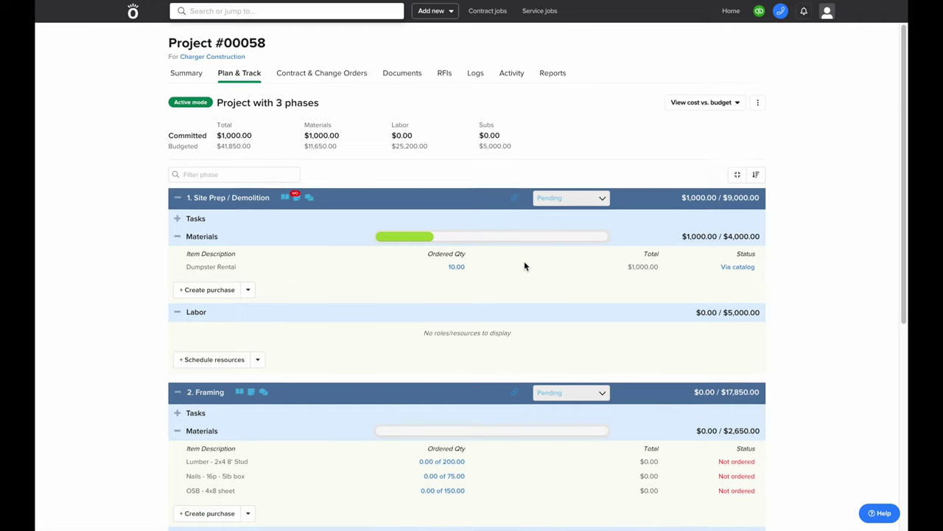
Begin a purchase order covering all three Framing materials: 2x4 studs, nails and OSB sheets
scroll(524, 265, down, 3)
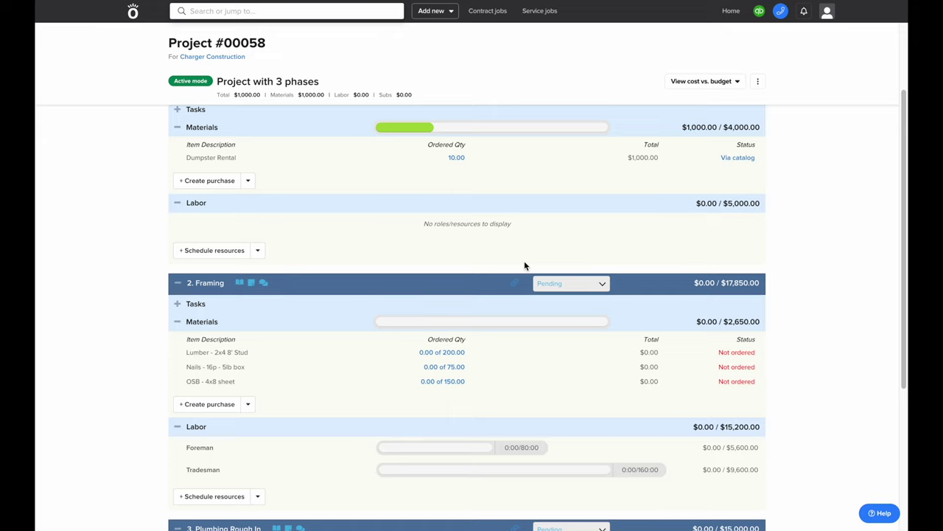
click(221, 412)
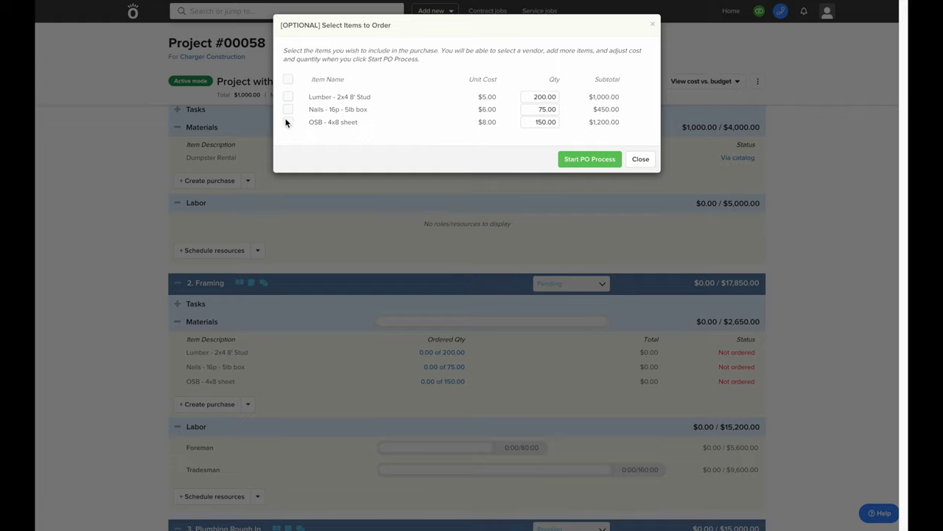
click(288, 80)
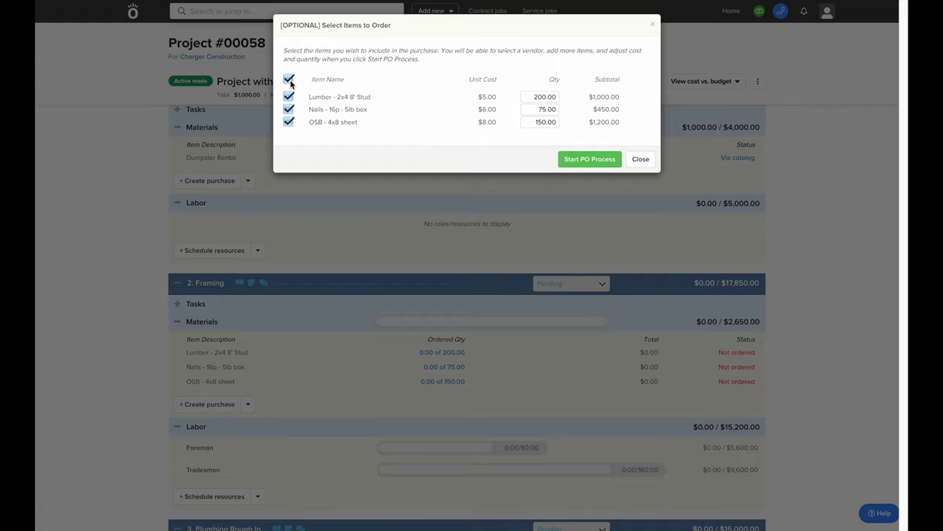
click(567, 157)
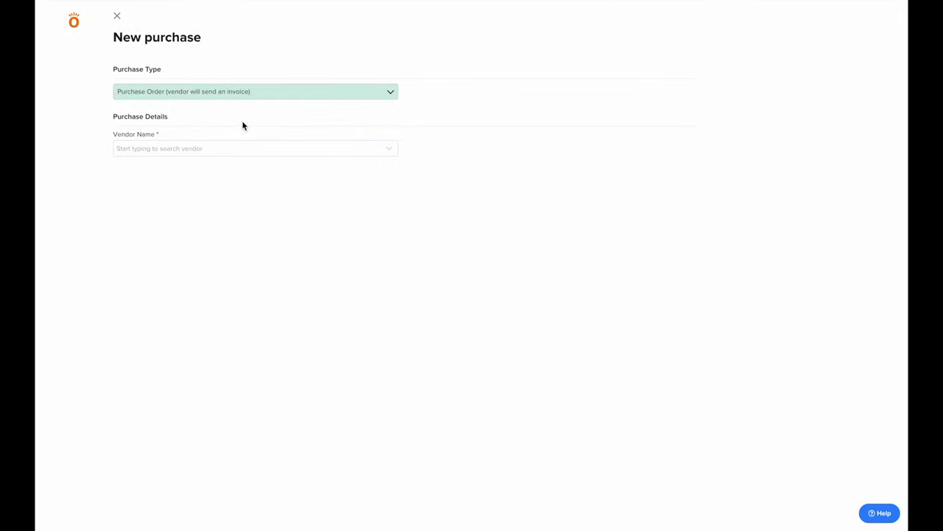
Keep Purchase Order as the purchase type and choose vendor Got It All Supply
click(232, 95)
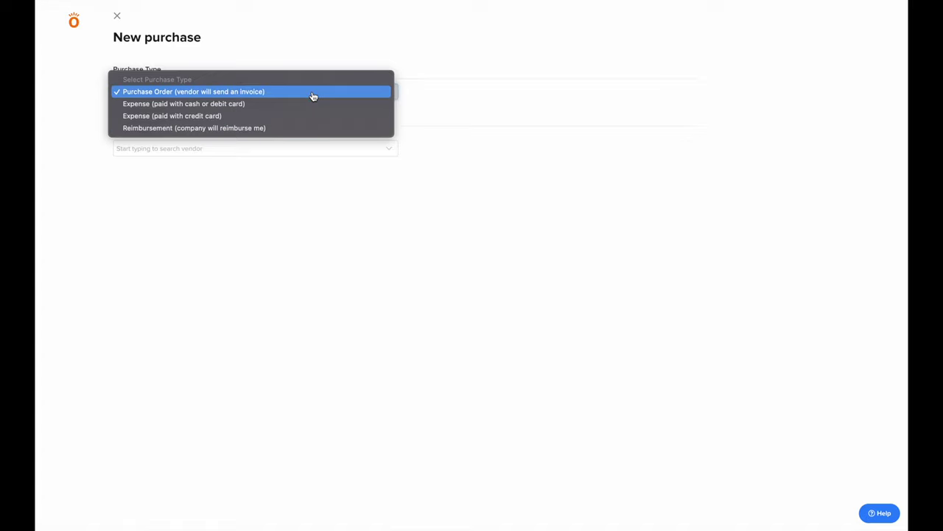
click(313, 95)
click(306, 148)
text(got it)
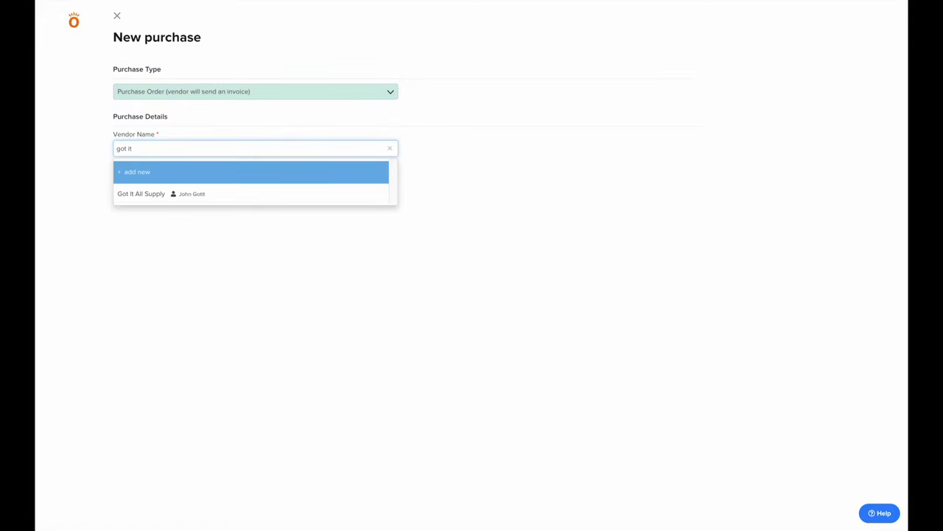
click(233, 193)
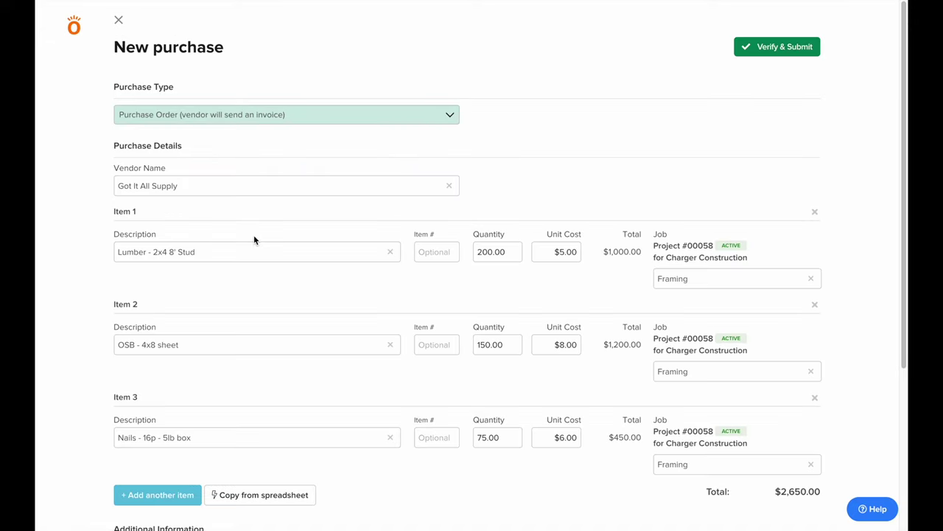
Set date 09/06/22 and PO number 101, enable document attachments, and submit the $2,650.00 order
scroll(254, 236, down, 3)
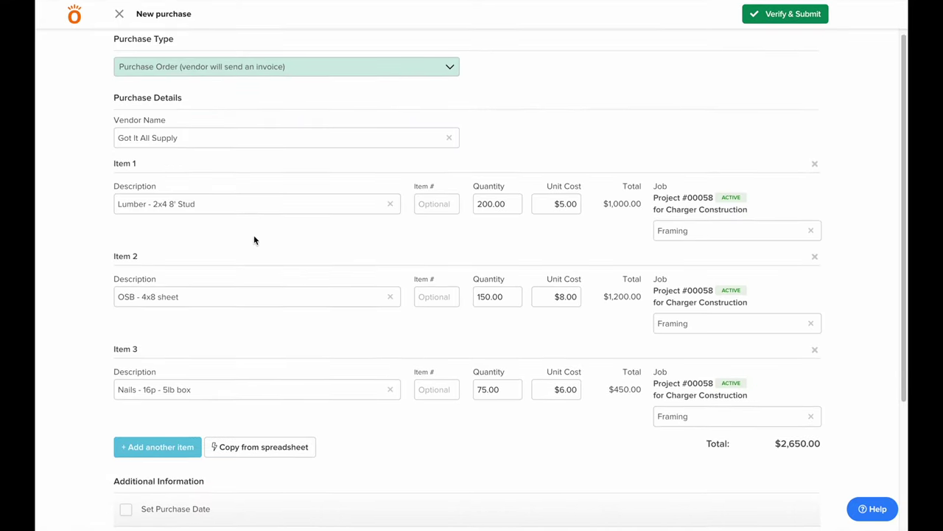
scroll(254, 239, down, 3)
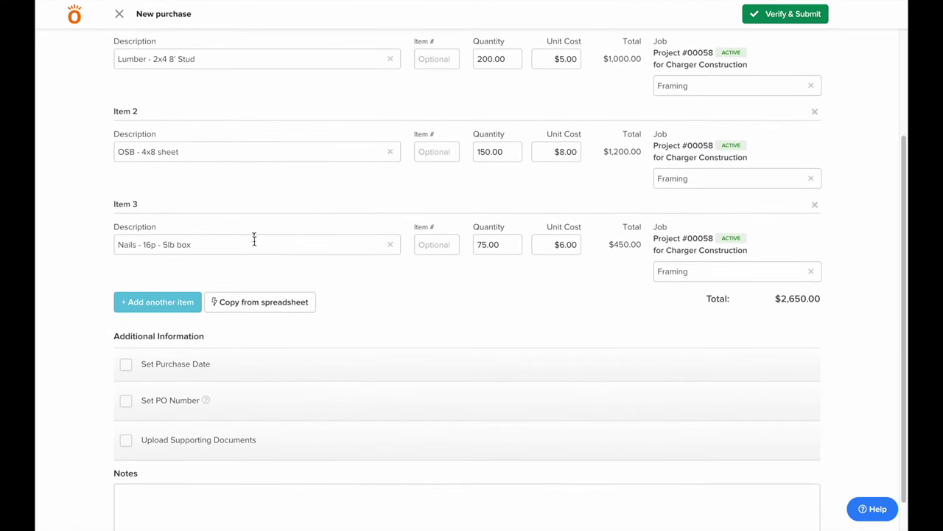
click(125, 367)
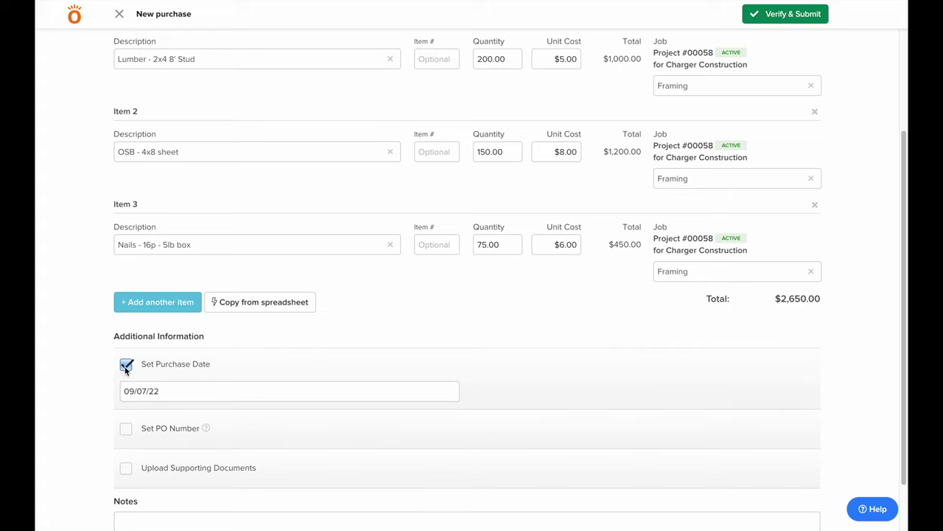
click(133, 391)
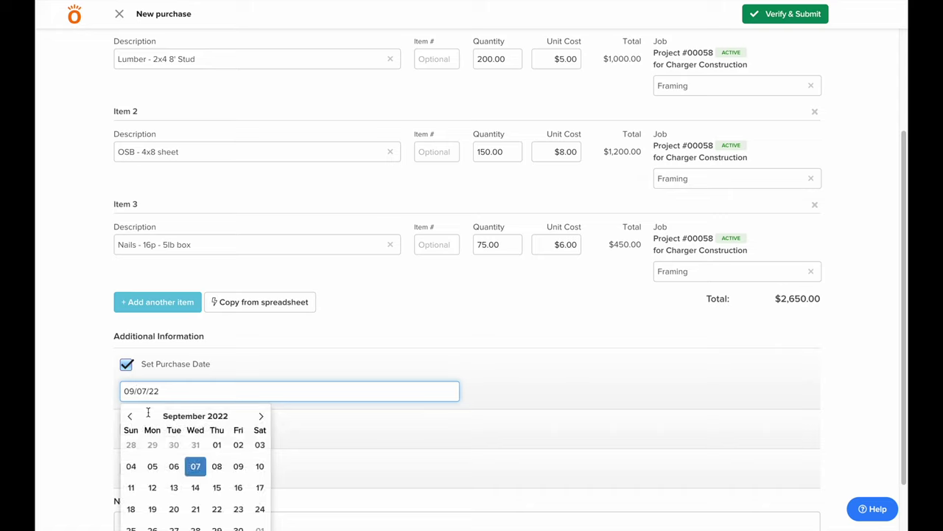
click(180, 467)
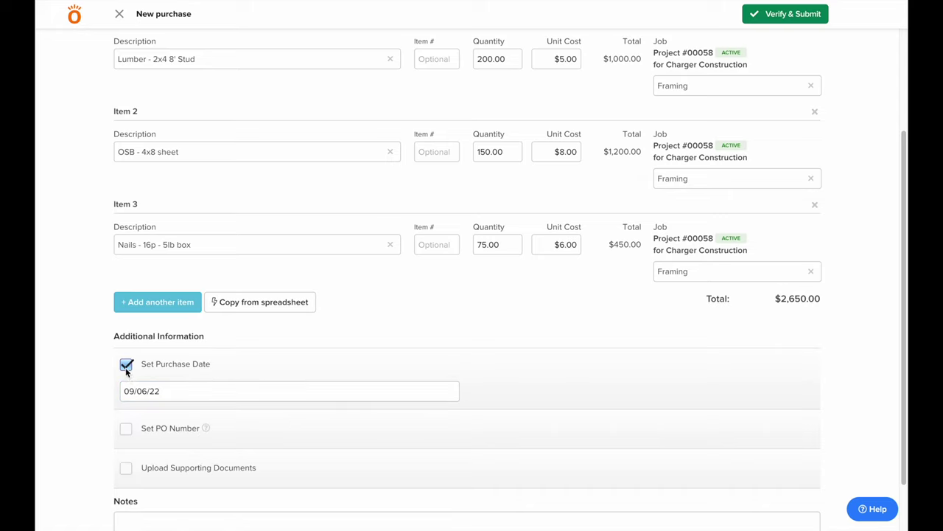
click(125, 430)
scroll(123, 435, down, 2)
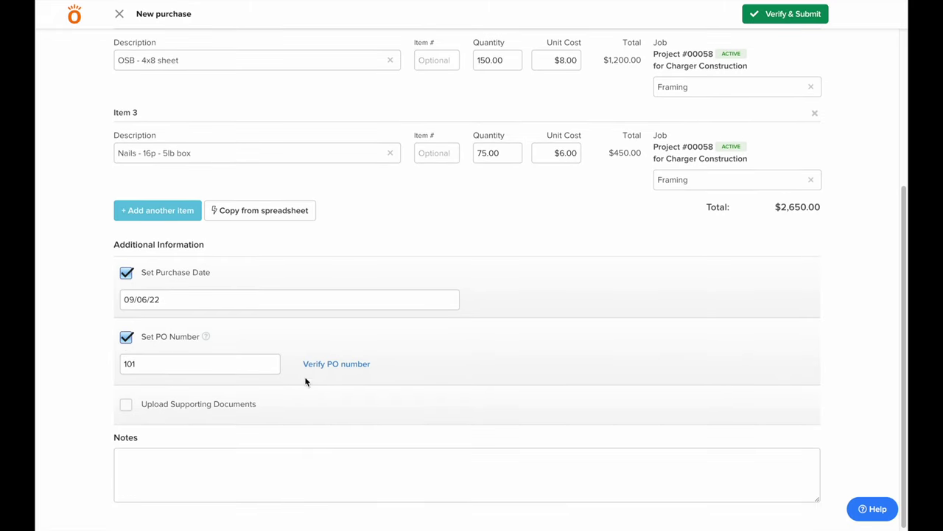
click(341, 364)
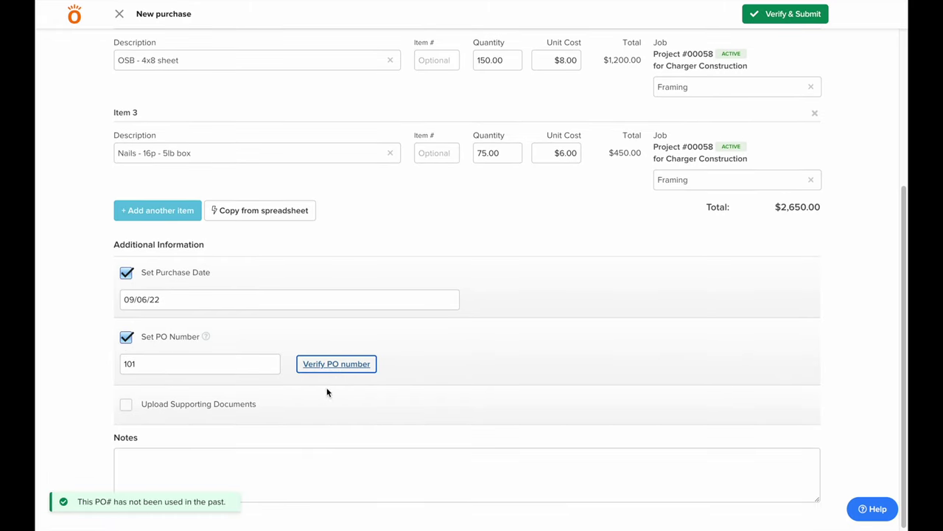
click(125, 405)
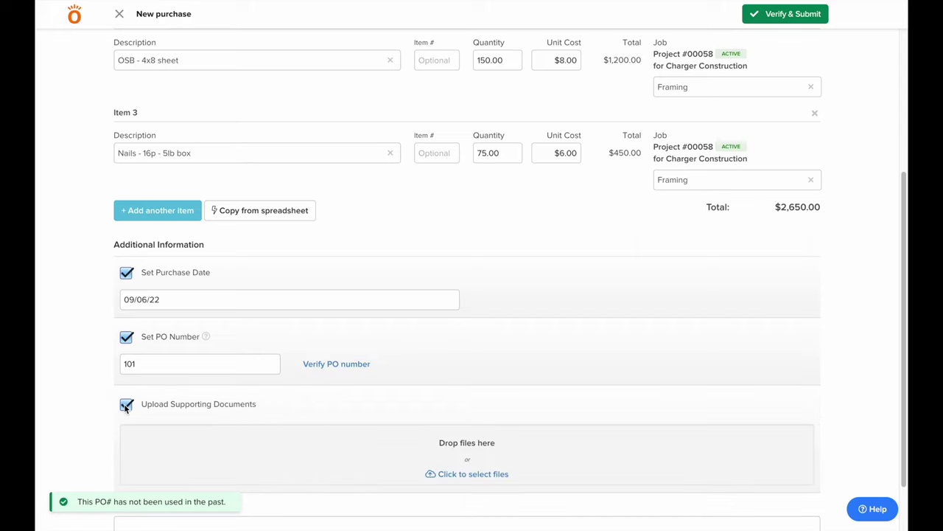
scroll(134, 402, down, 2)
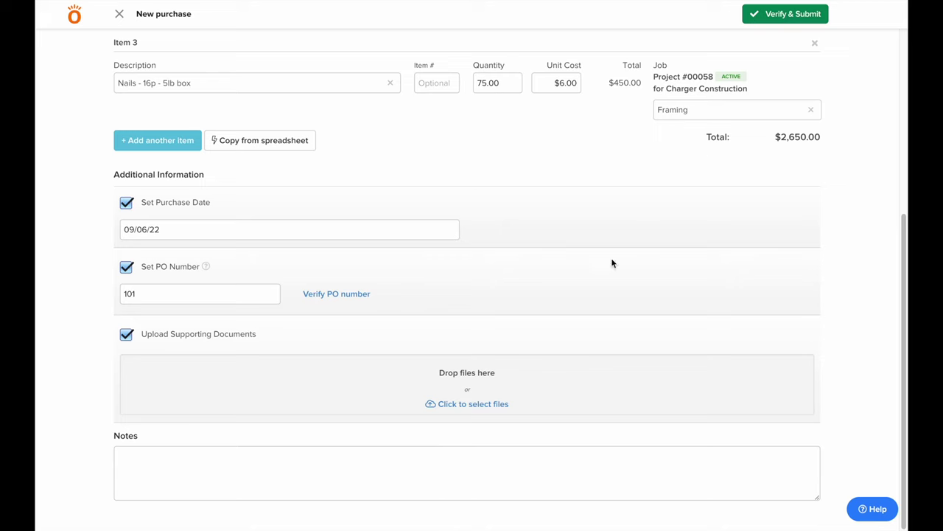
click(766, 24)
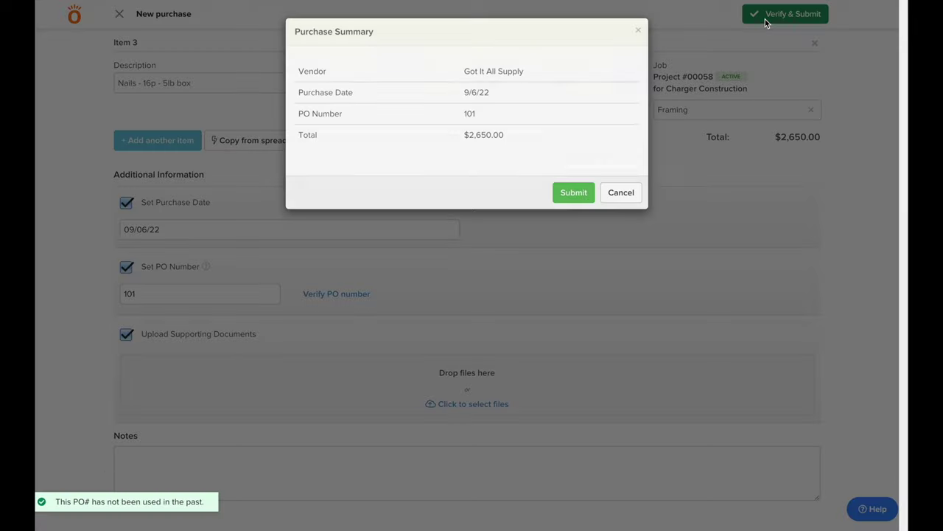
click(582, 191)
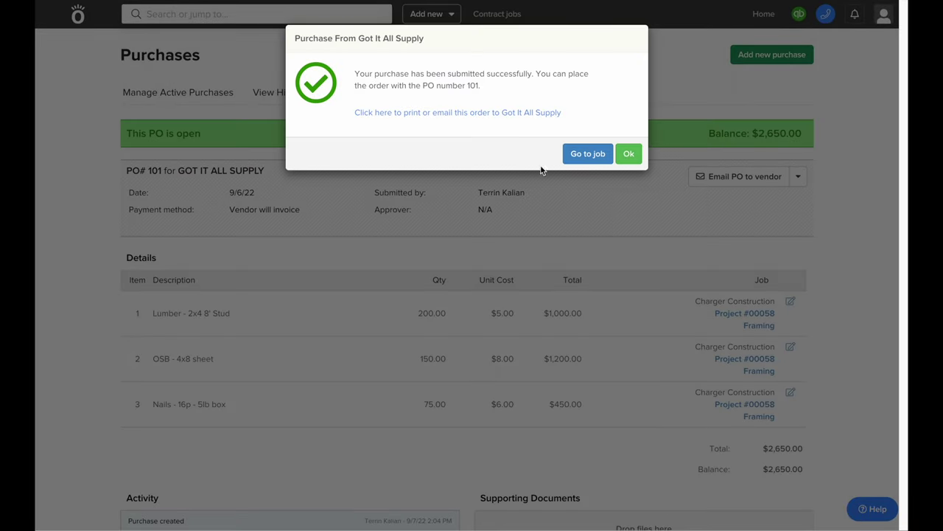
Email PO #101 to Got It All Supply with prices shown and an additional information section
click(482, 113)
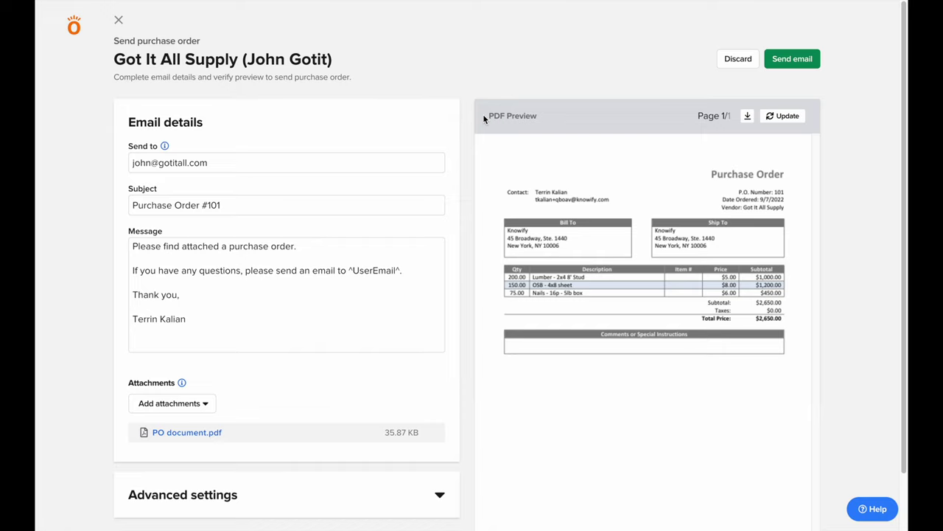
scroll(322, 280, down, 1)
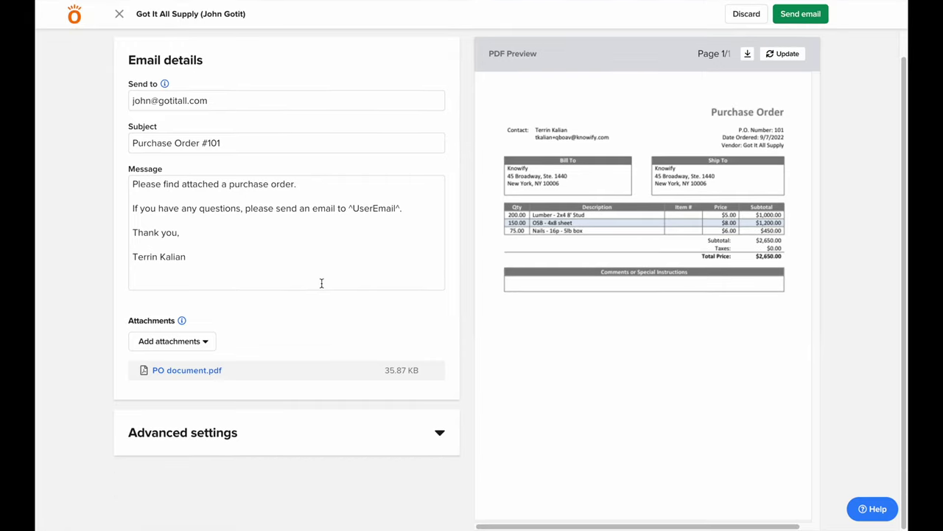
click(295, 432)
scroll(295, 430, down, 1)
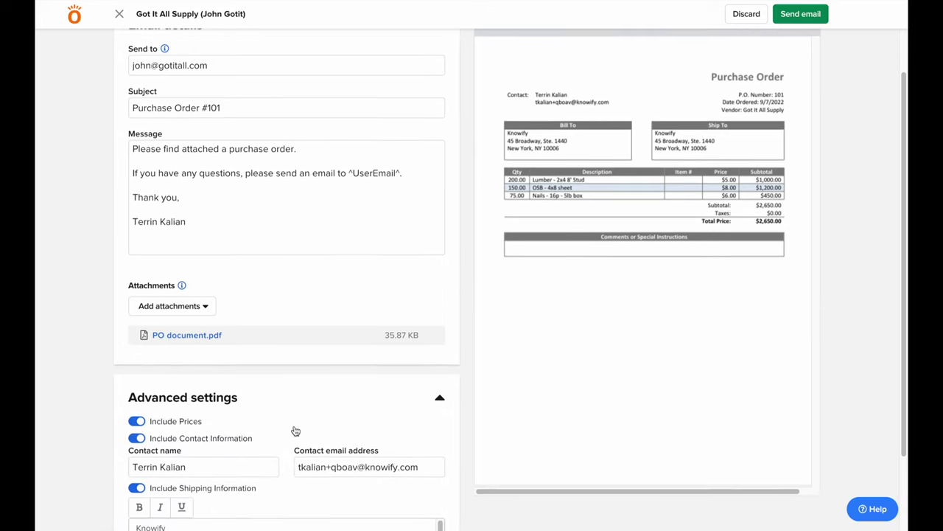
scroll(295, 431, down, 1)
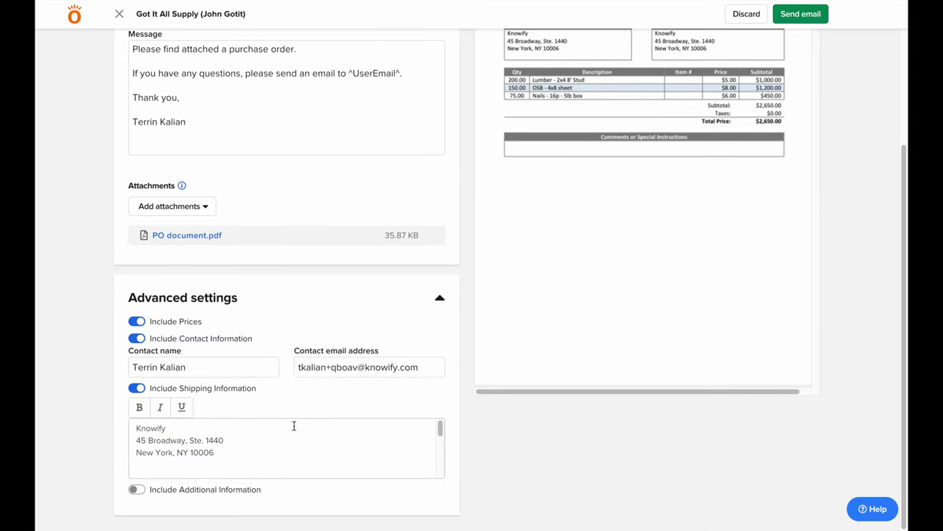
click(138, 323)
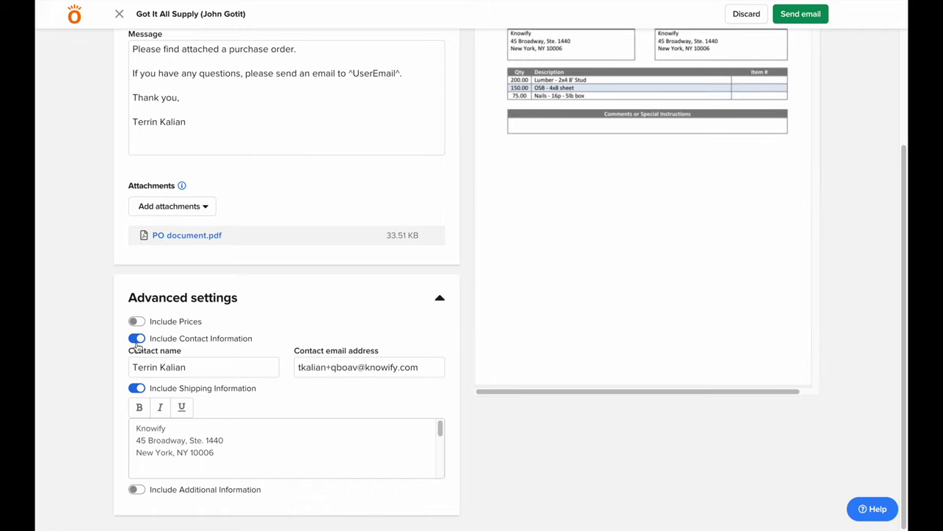
click(137, 322)
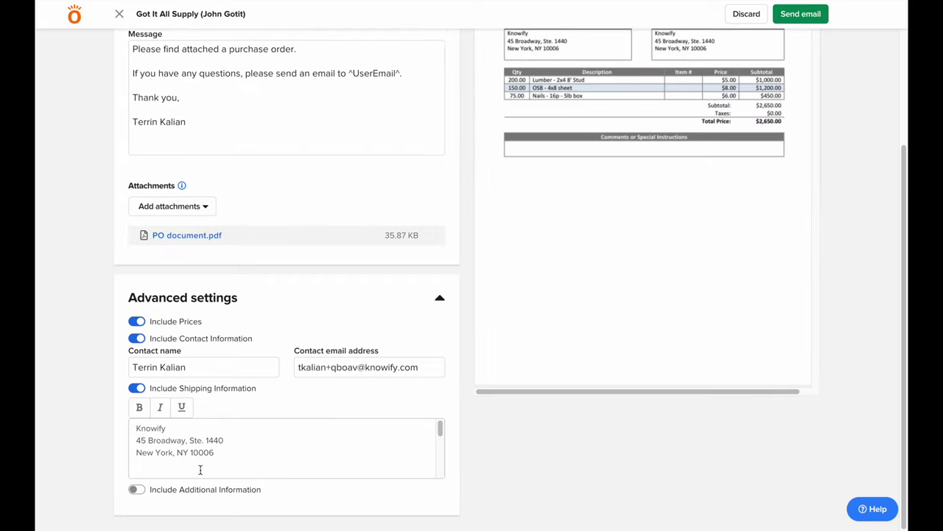
click(136, 489)
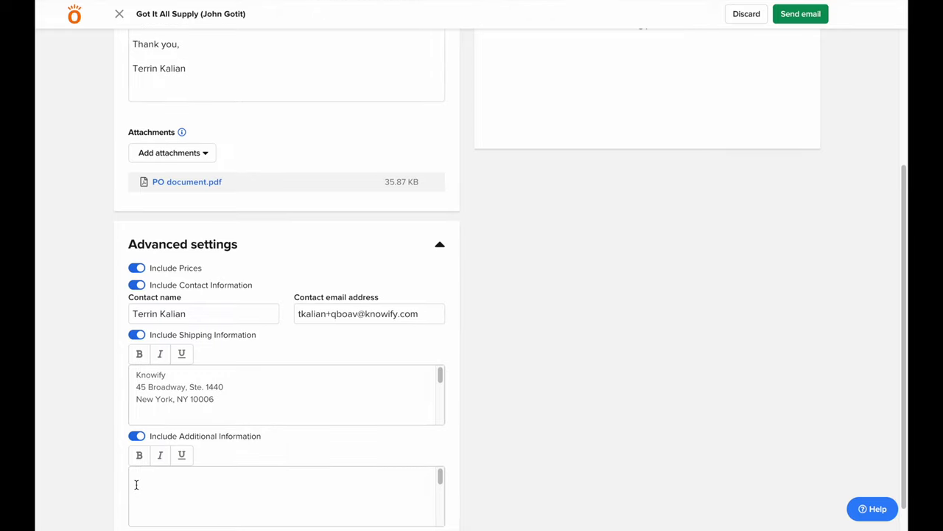
scroll(136, 484, up, 3)
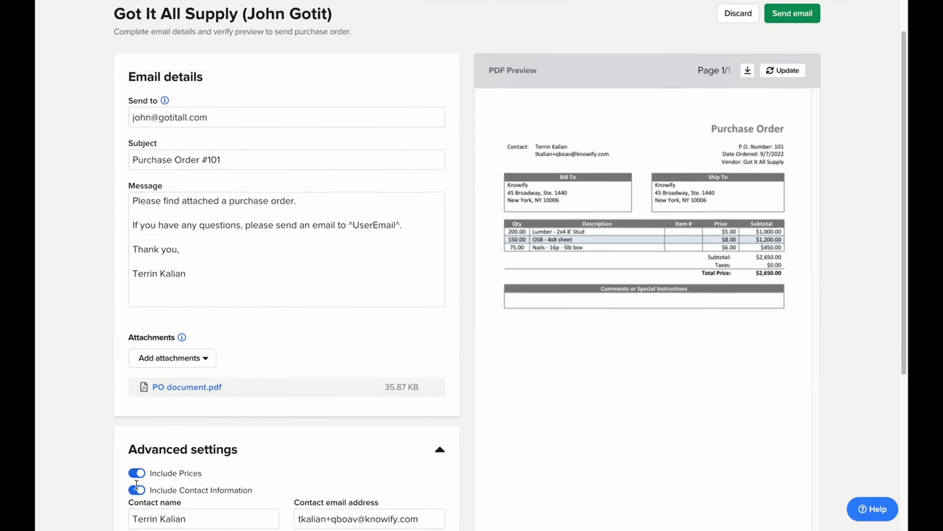
click(795, 21)
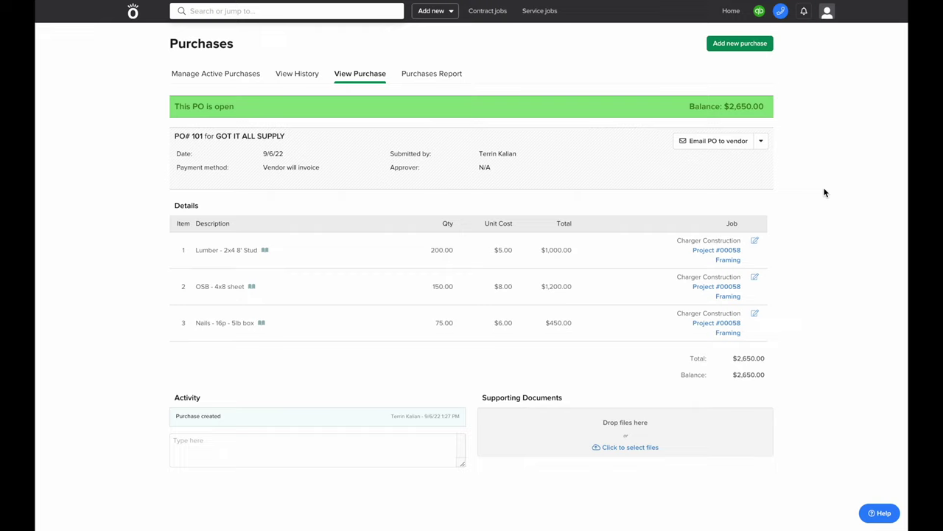
Mark all 200 lumber studs and 150 OSB sheets on PO #101 received, then list active purchases
click(763, 144)
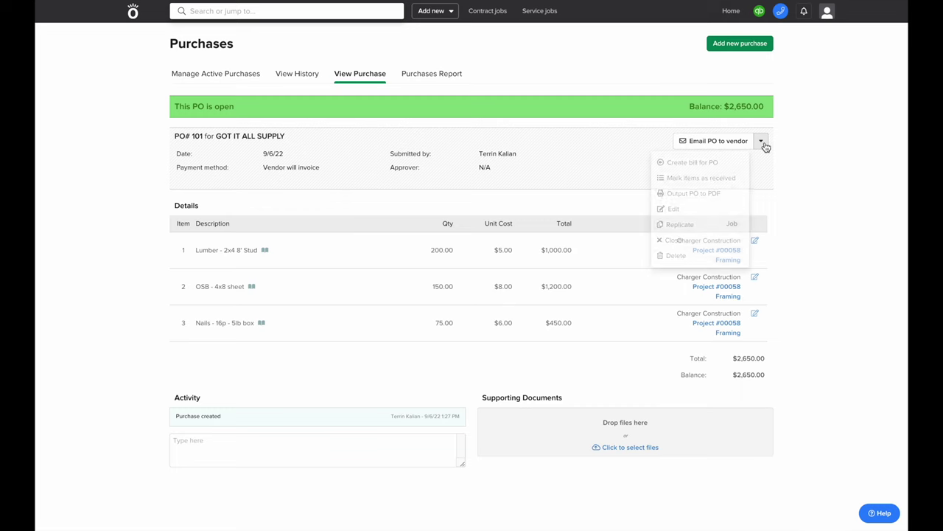
click(693, 181)
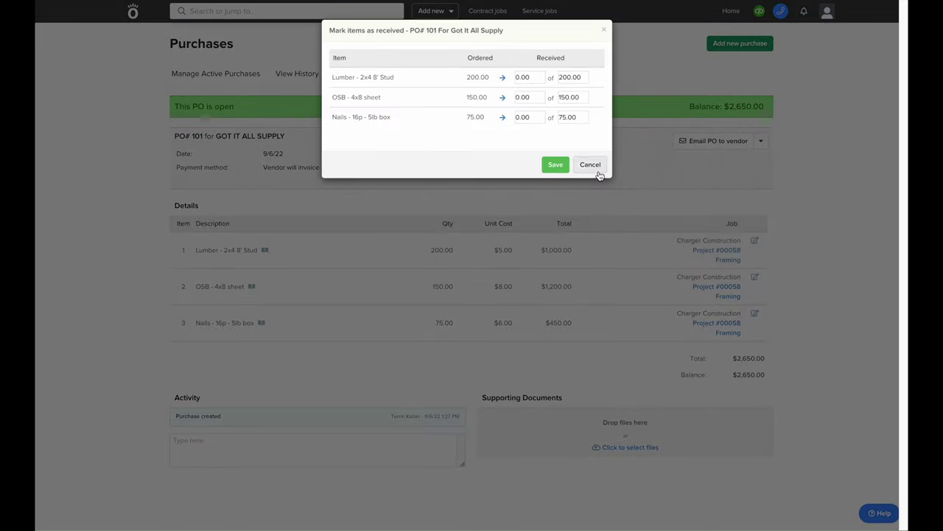
click(503, 78)
click(502, 98)
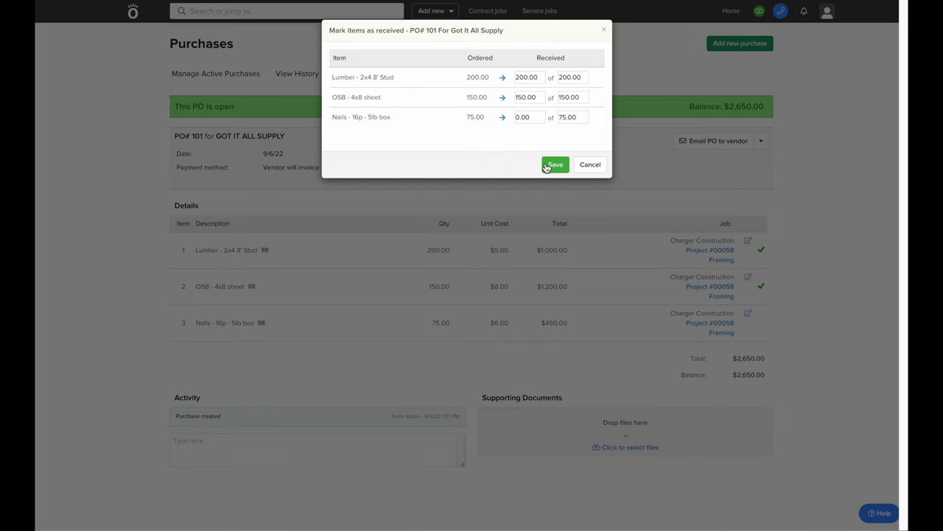
click(555, 164)
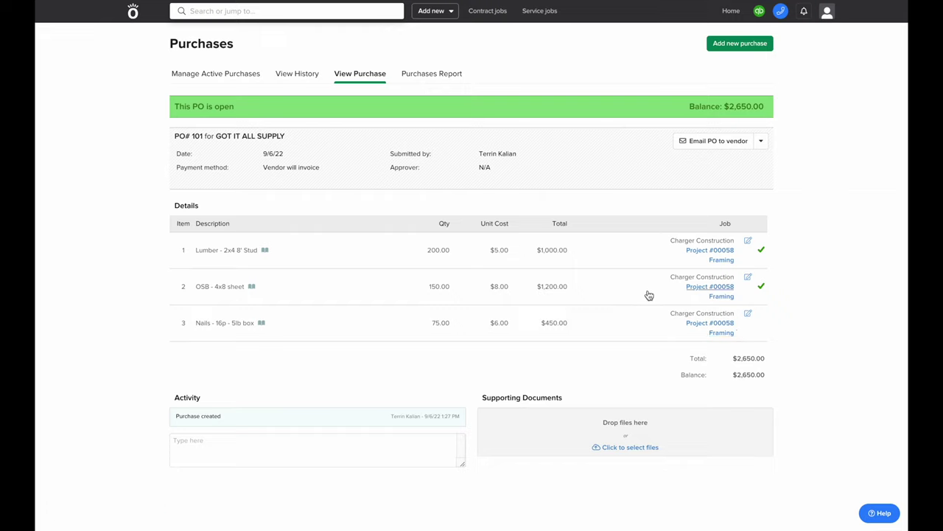
click(241, 81)
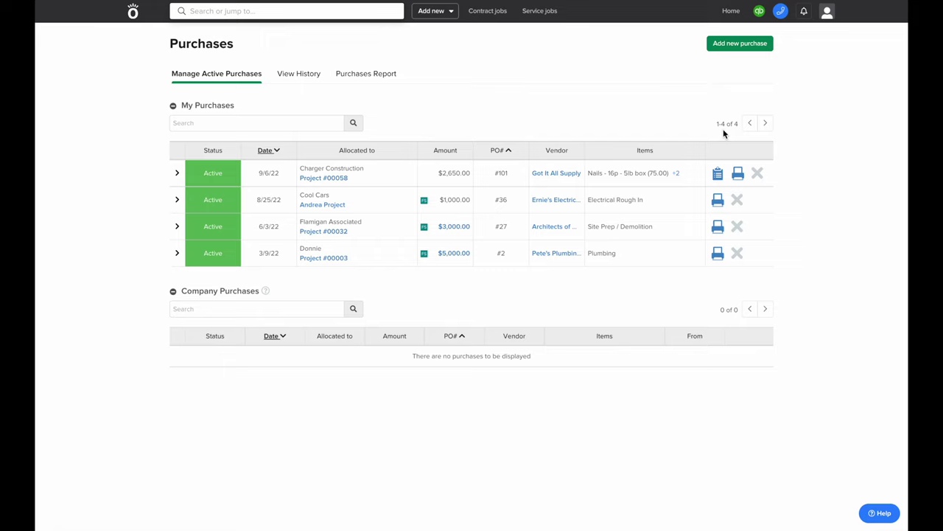
Create a new bill, reveal its document upload area, and select vendor Got It All Supply
click(434, 19)
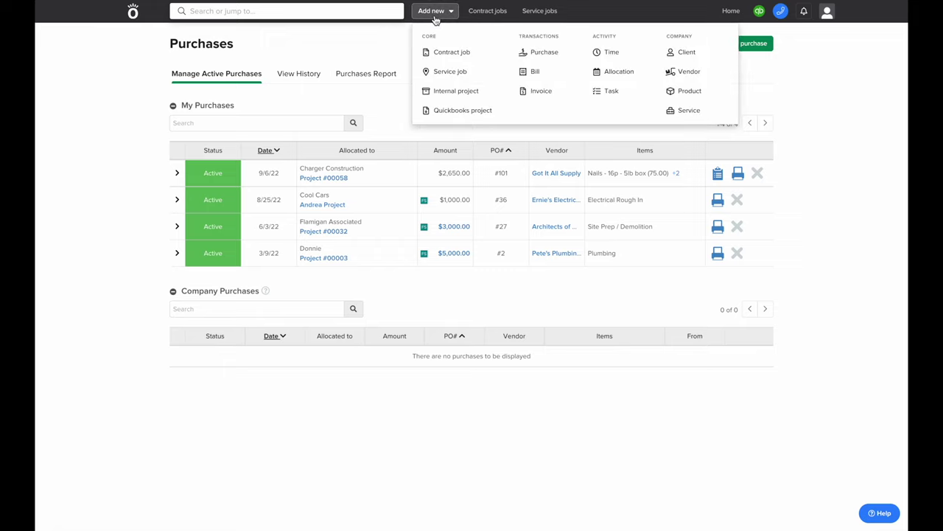
click(552, 78)
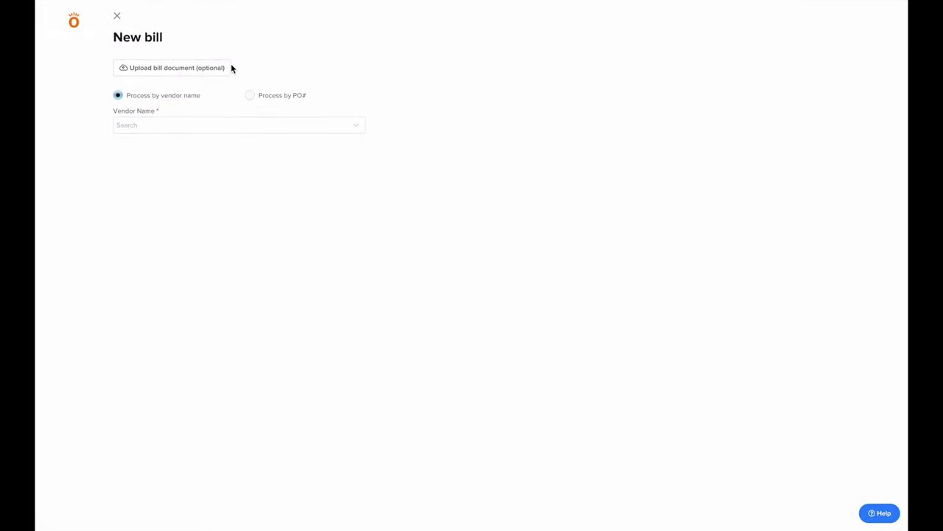
click(198, 67)
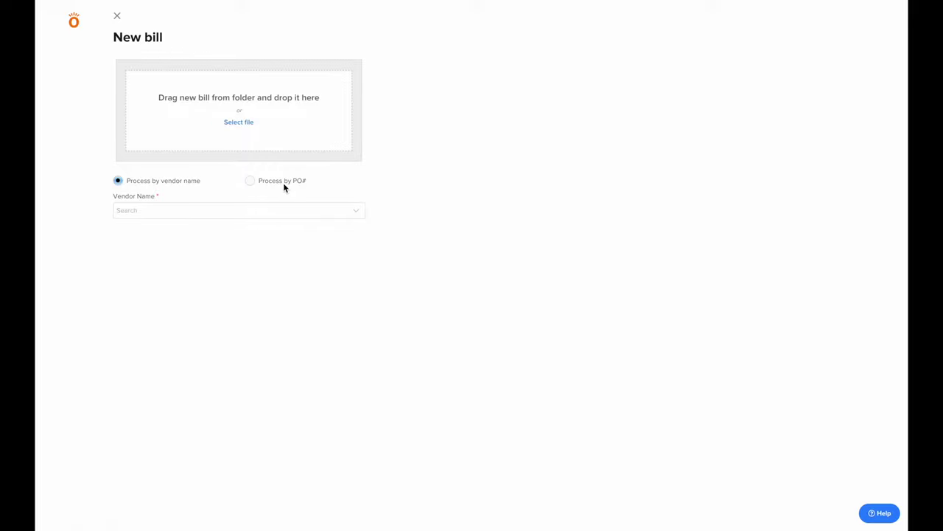
click(255, 207)
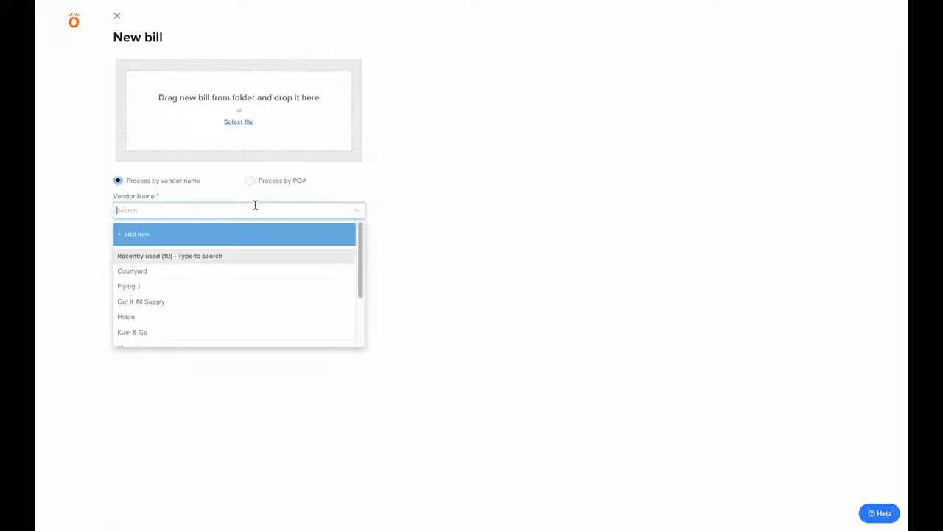
text(got it)
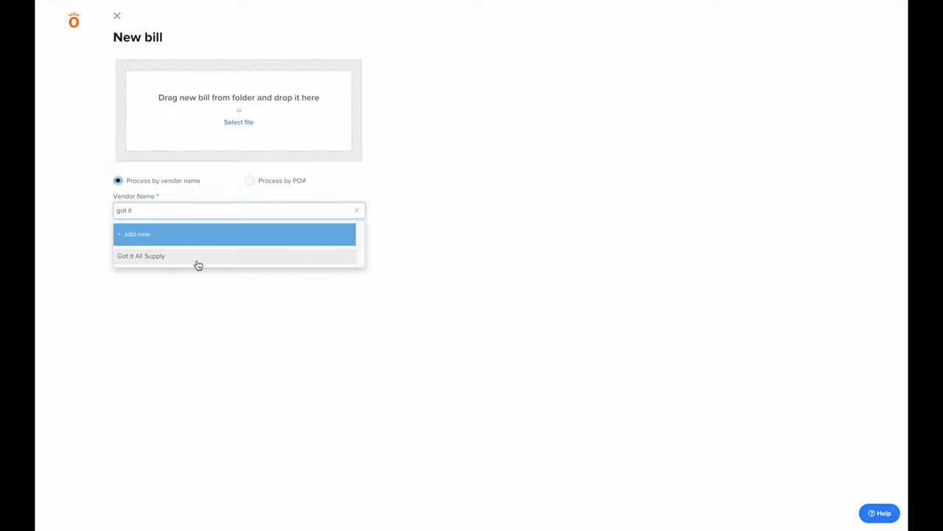
click(198, 258)
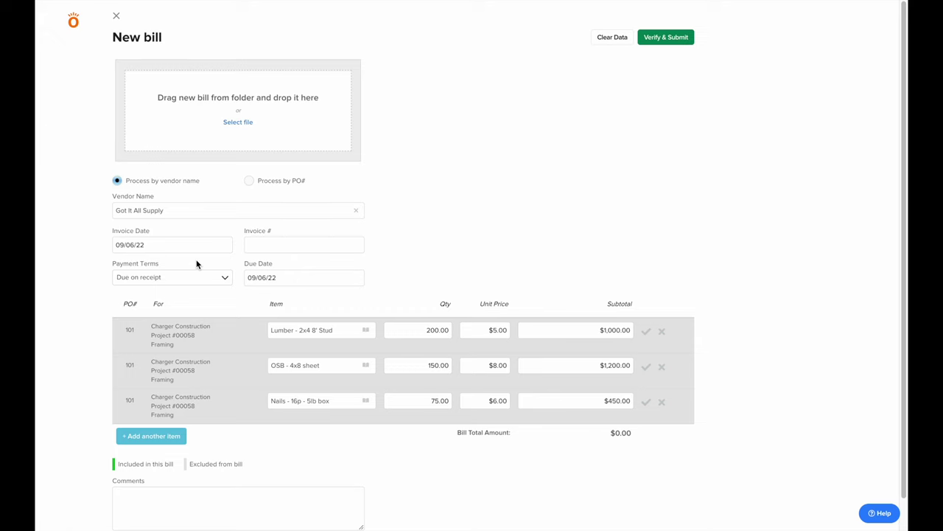
Give the bill invoice number 123, a due date, and Net 60 payment terms
scroll(197, 264, down, 1)
click(263, 212)
text(123)
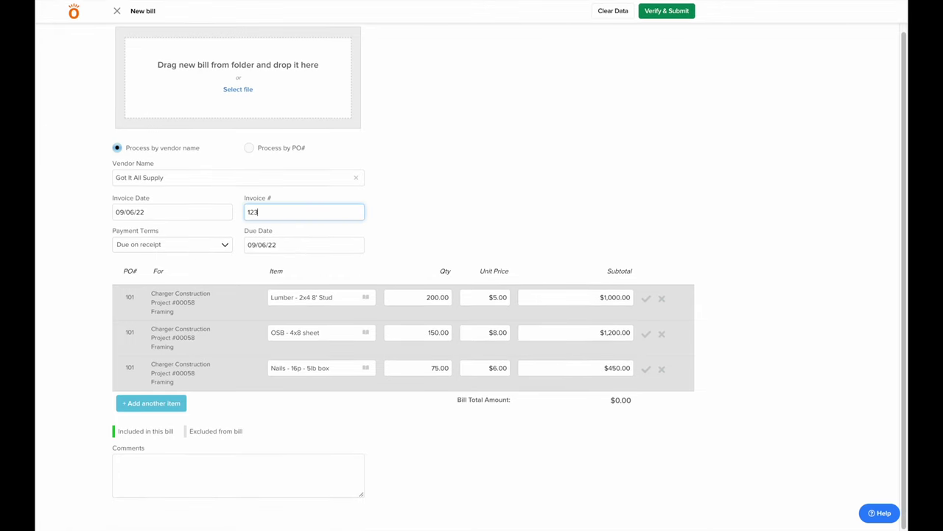
click(267, 244)
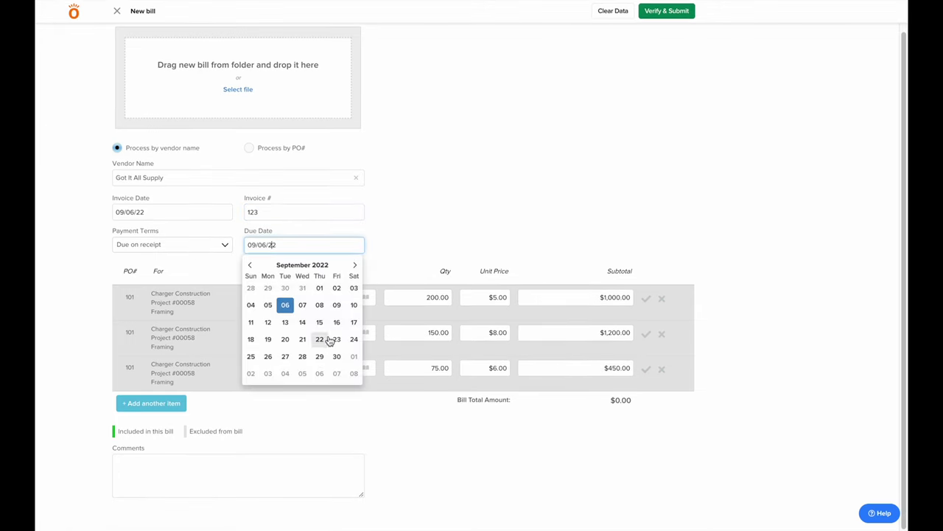
click(336, 356)
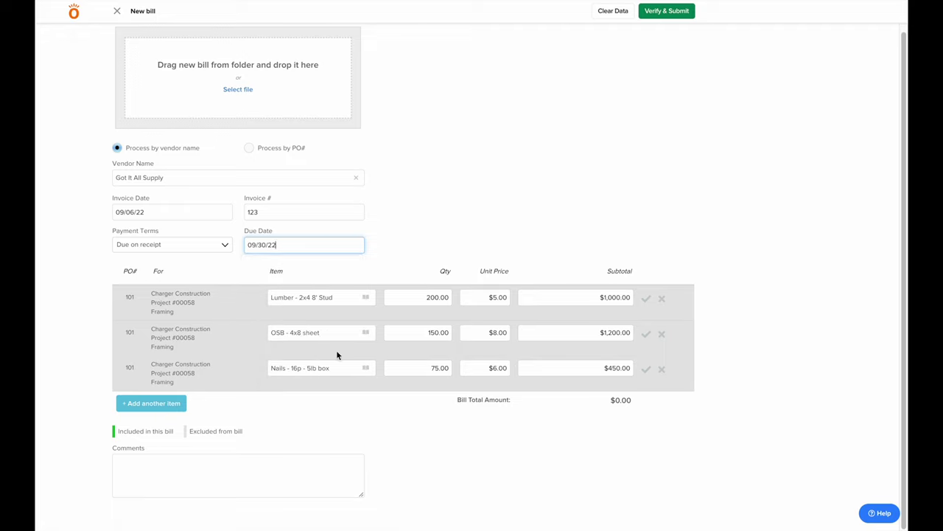
click(203, 248)
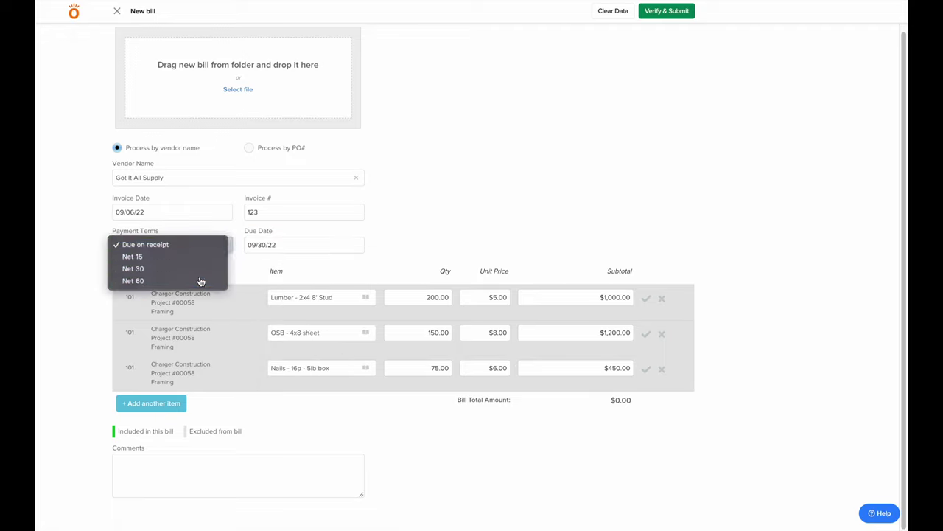
click(200, 280)
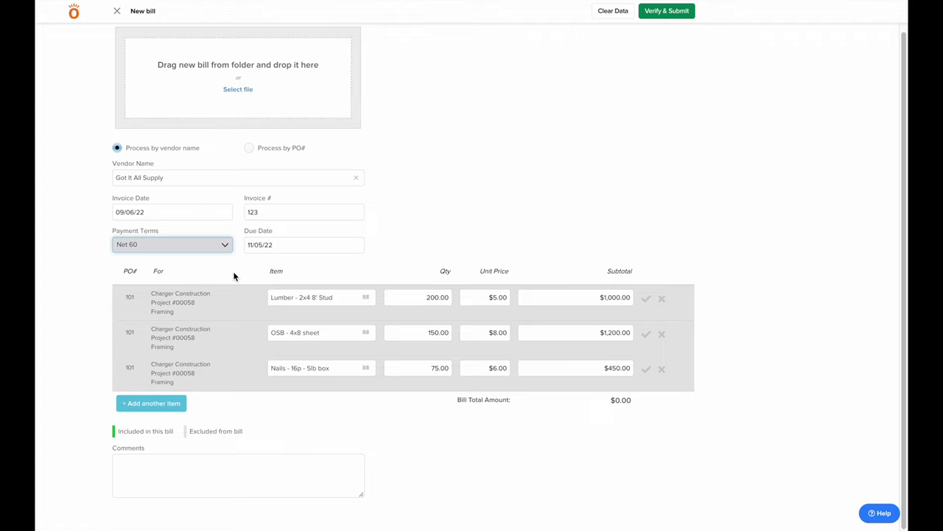
Include the Lumber, OSB and Nails lines and lower the OSB unit price to $7.00
click(645, 299)
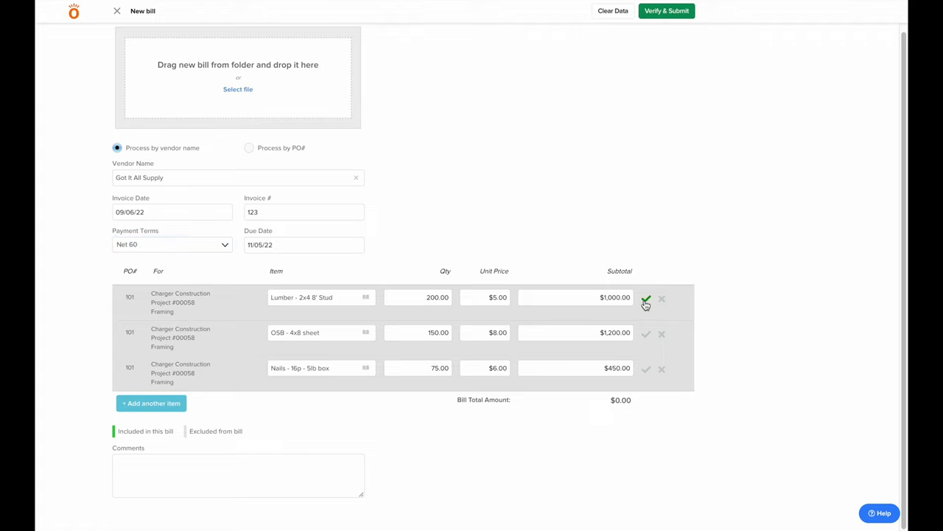
click(646, 333)
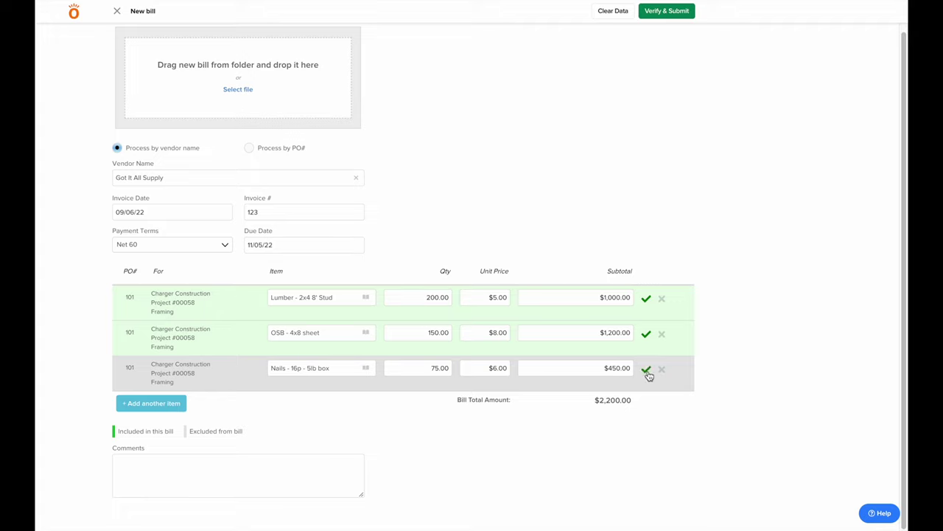
click(646, 369)
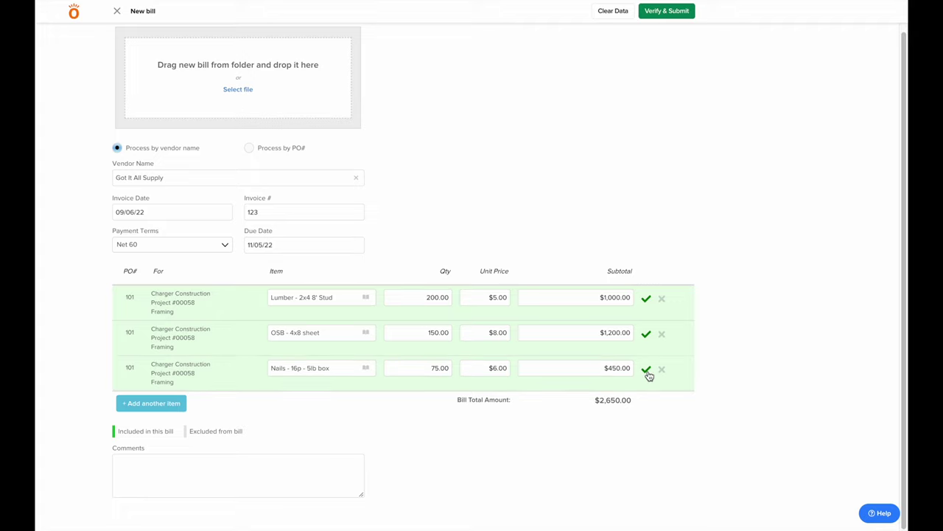
click(467, 331)
text(7)
click(495, 238)
click(177, 404)
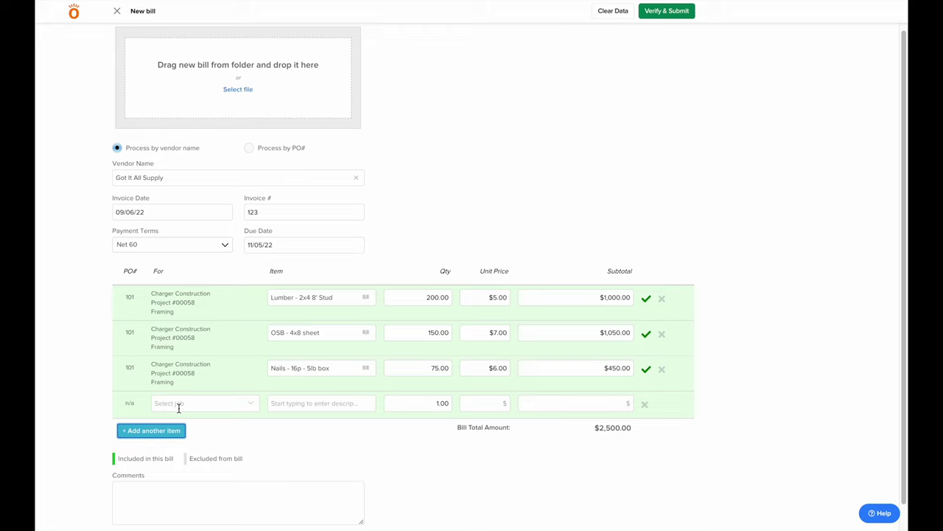
Assign the new bill line to Project #00058's Plumbing Rough In phase
click(178, 404)
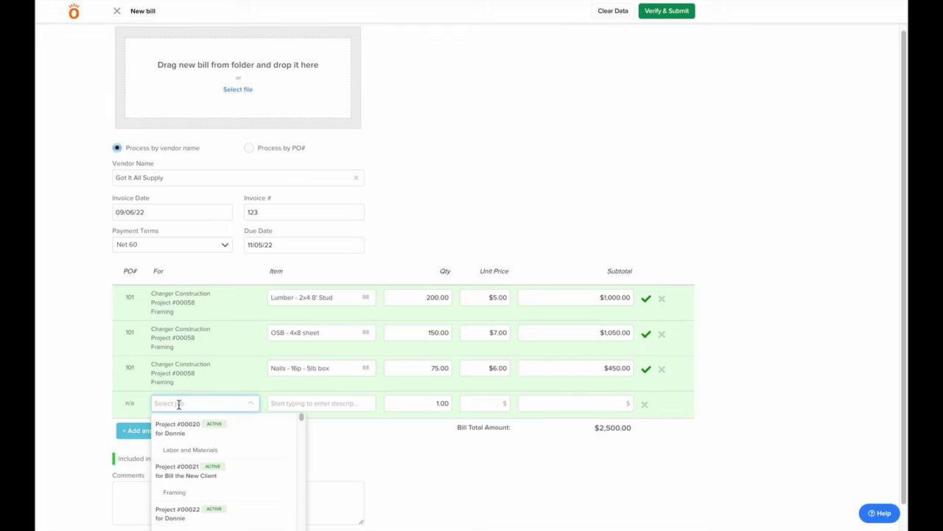
text(0058)
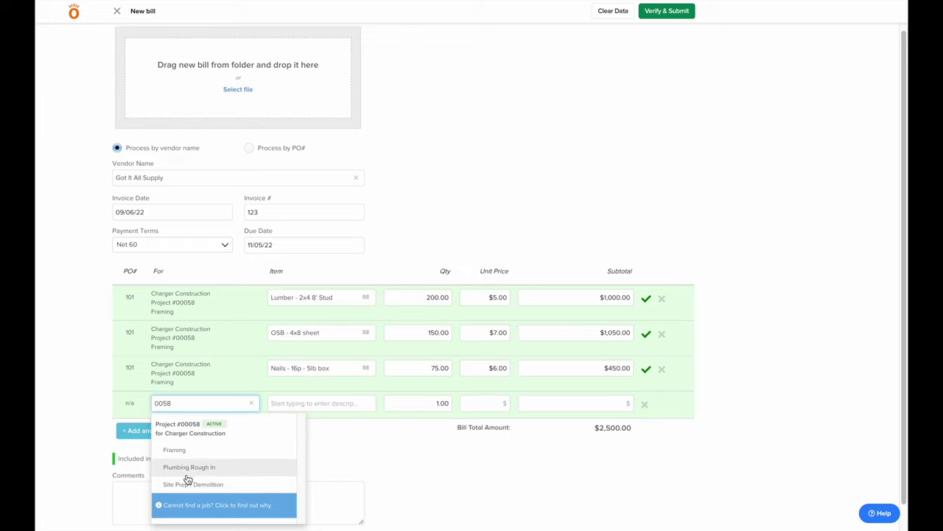
click(188, 467)
Enter Pipe, quantity 100 at $6.50, then submit the $3,150.00 bill
click(296, 405)
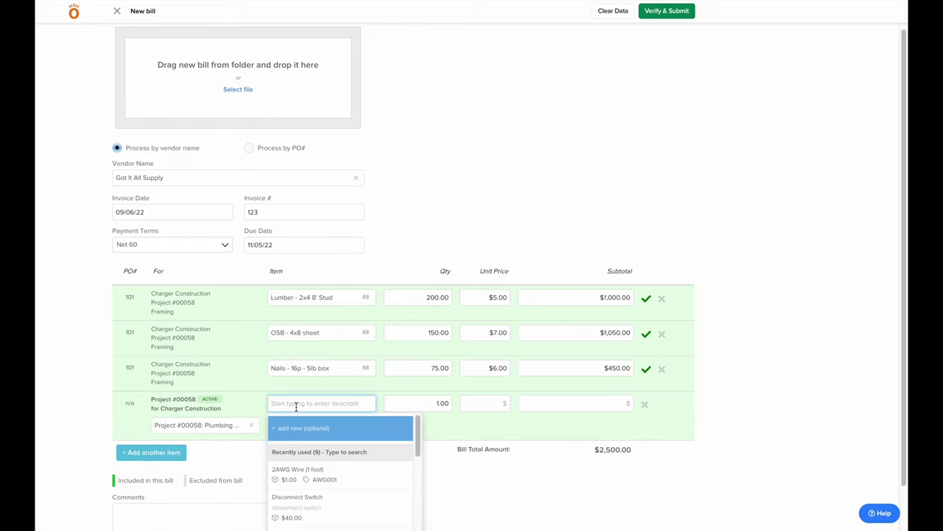
text(Pipe)
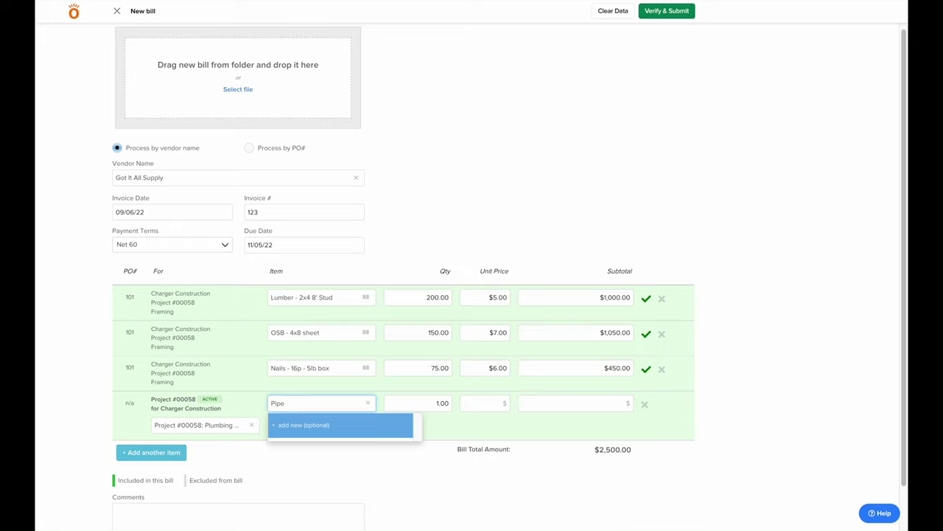
key(Tab)
text(100)
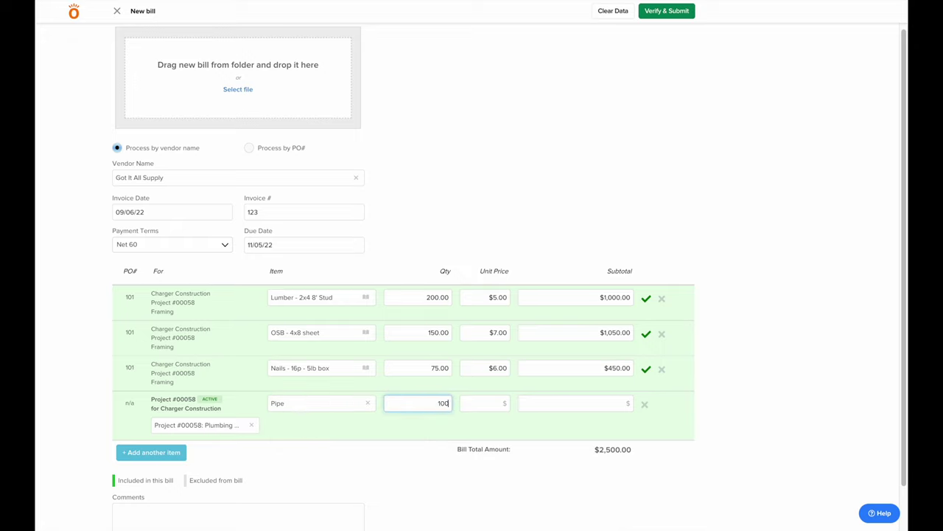
key(Tab)
text(6.50)
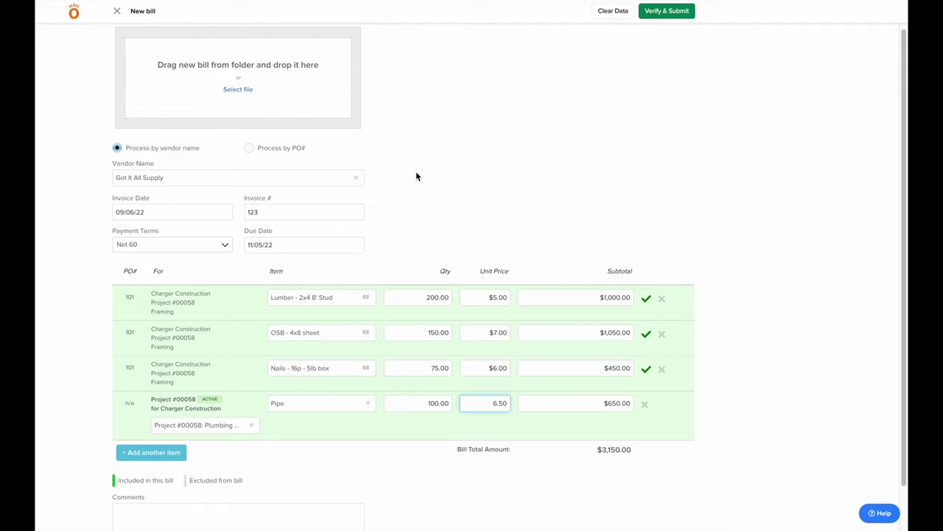
click(416, 171)
click(681, 13)
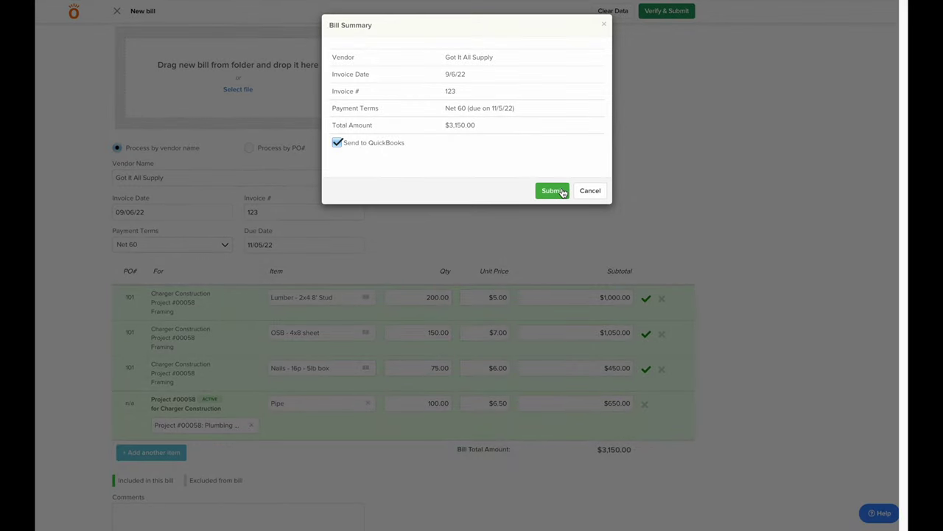
click(552, 191)
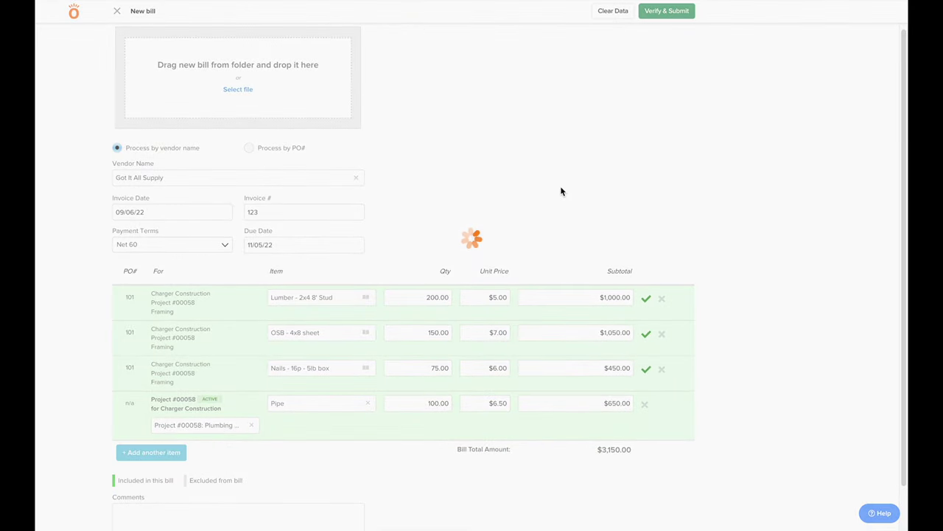
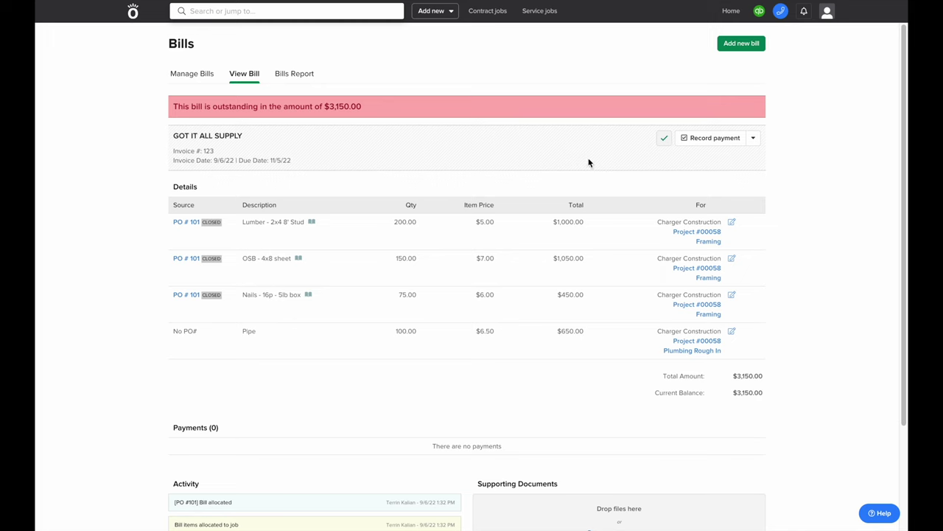
Record the full $3,150.00 payment on the Got It All Supply bill, then return to Manage Bills
click(712, 141)
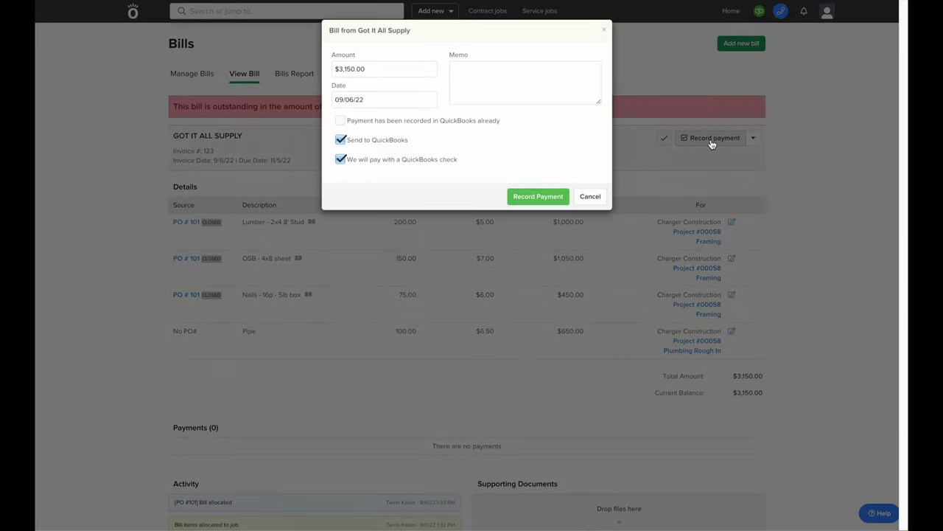
click(395, 72)
double_click(394, 67)
click(398, 70)
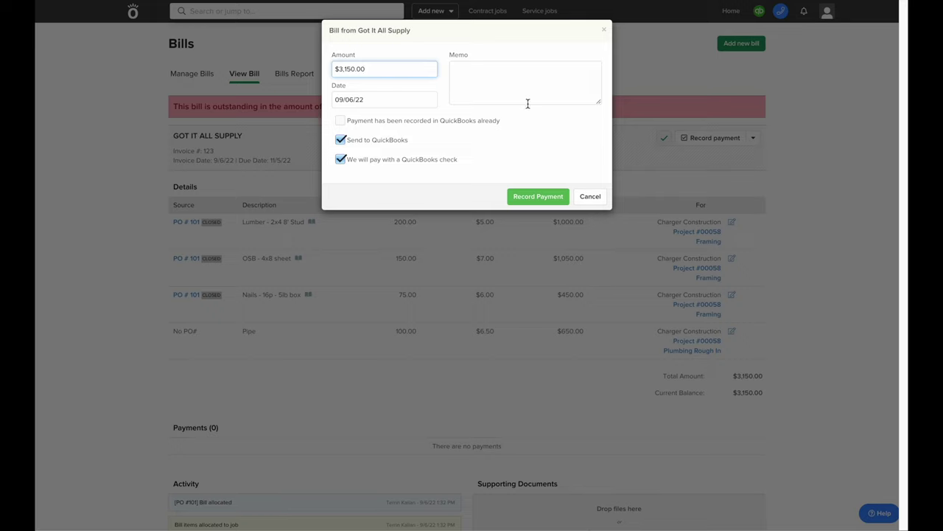
click(530, 195)
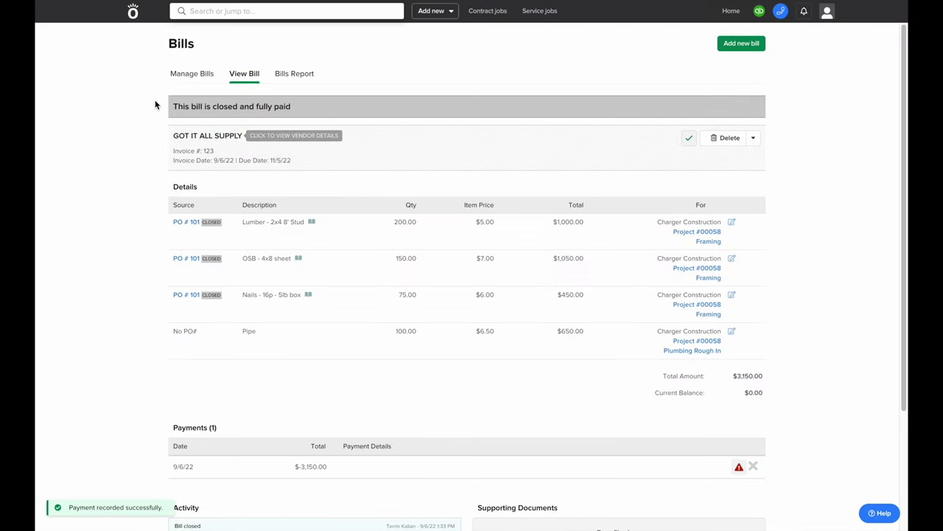
click(191, 74)
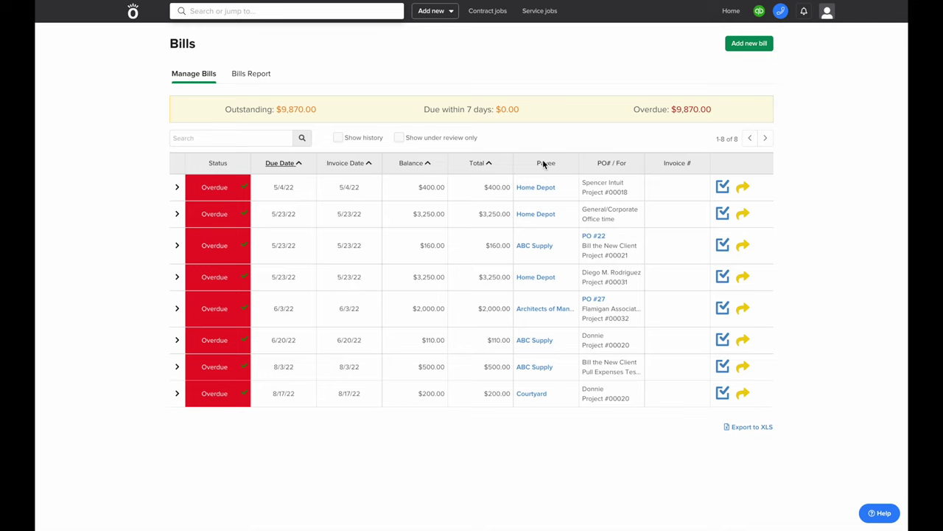
Dismiss the Home Depot payment form and tick Show history to list all 65 bills
click(722, 186)
click(590, 193)
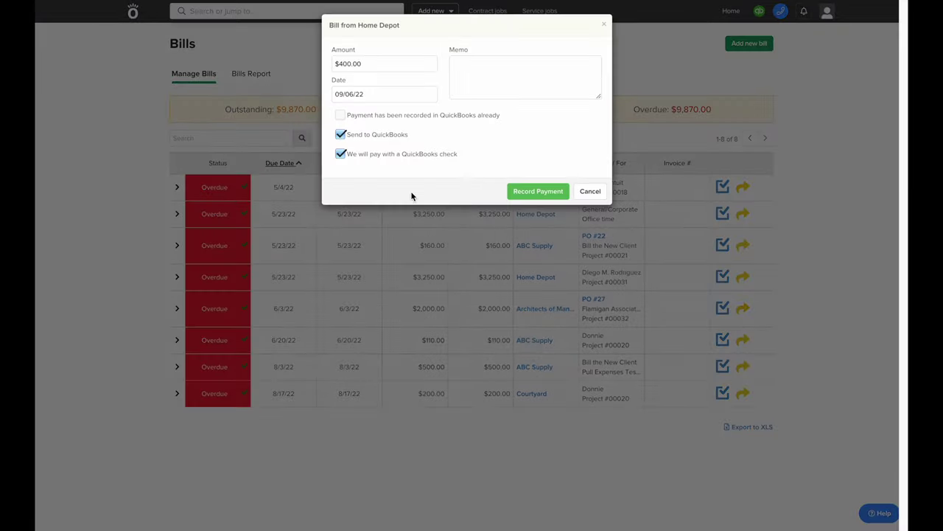
click(340, 139)
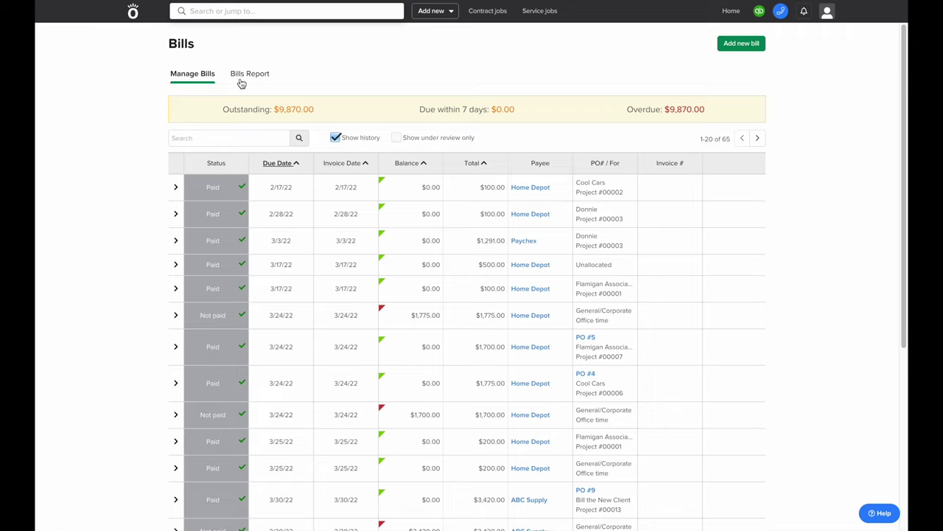
click(266, 12)
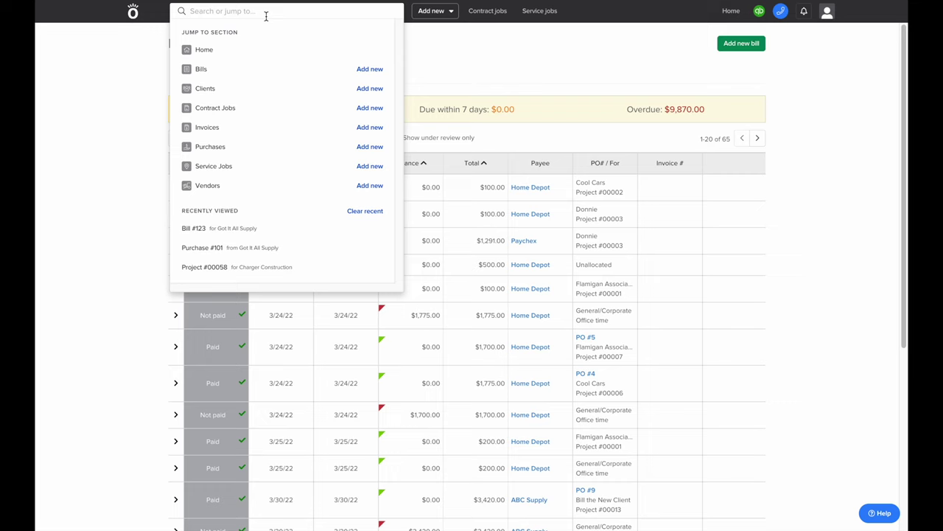
Open Project #00058's Plan & Track and choose Enter time for Site Prep / Demolition
click(243, 267)
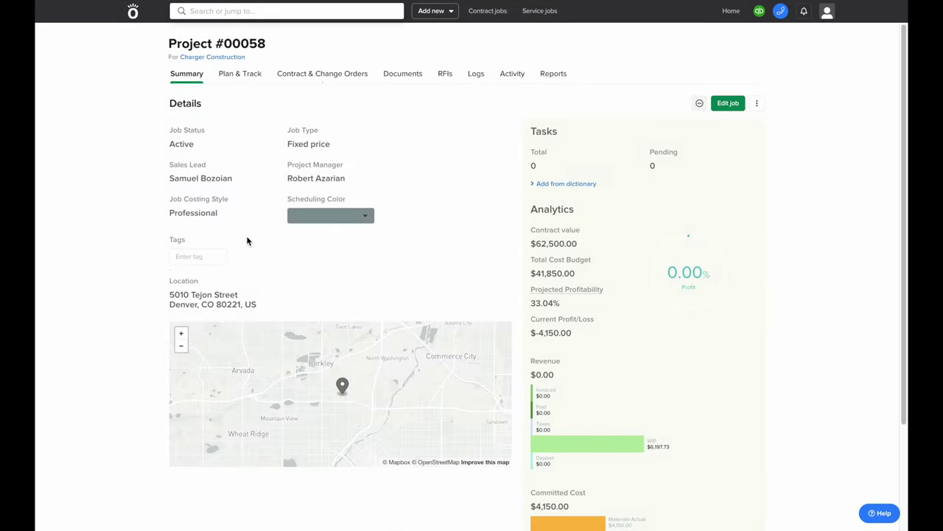
click(245, 83)
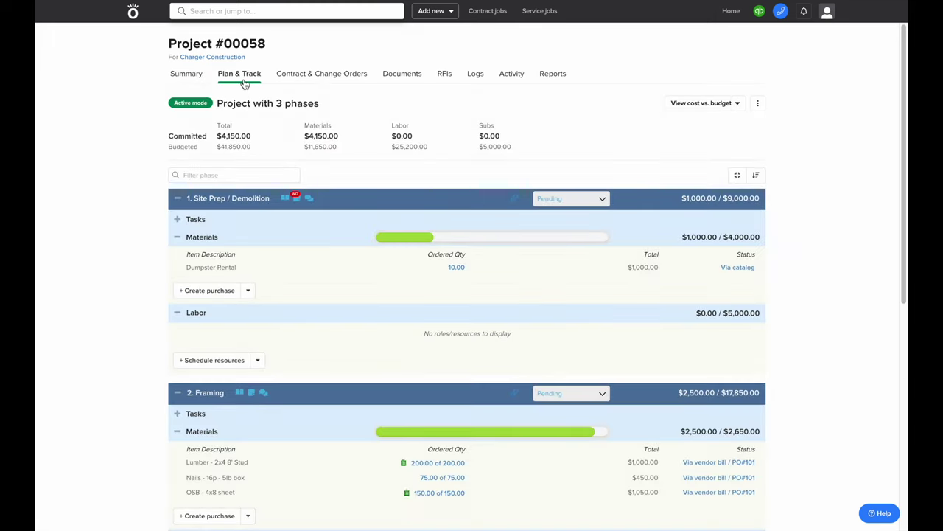
drag(216, 135, 247, 147)
click(252, 146)
click(258, 361)
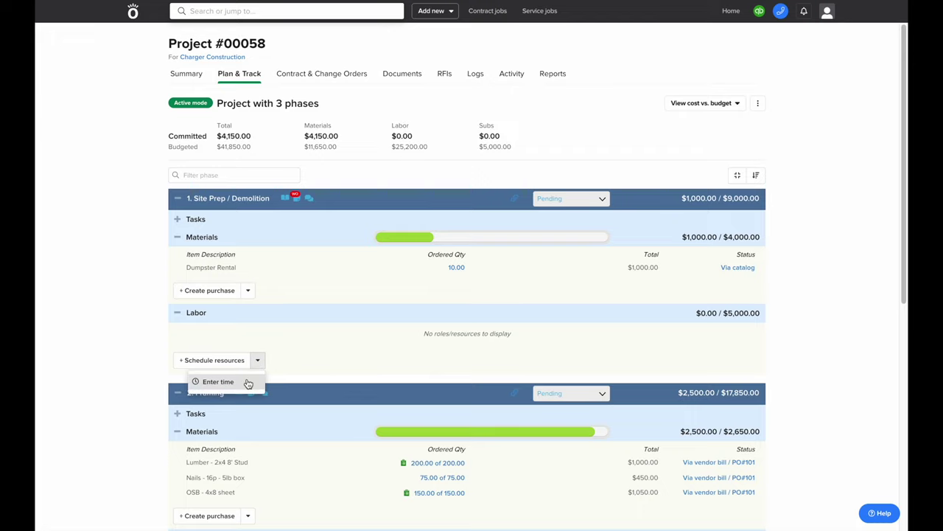
click(248, 383)
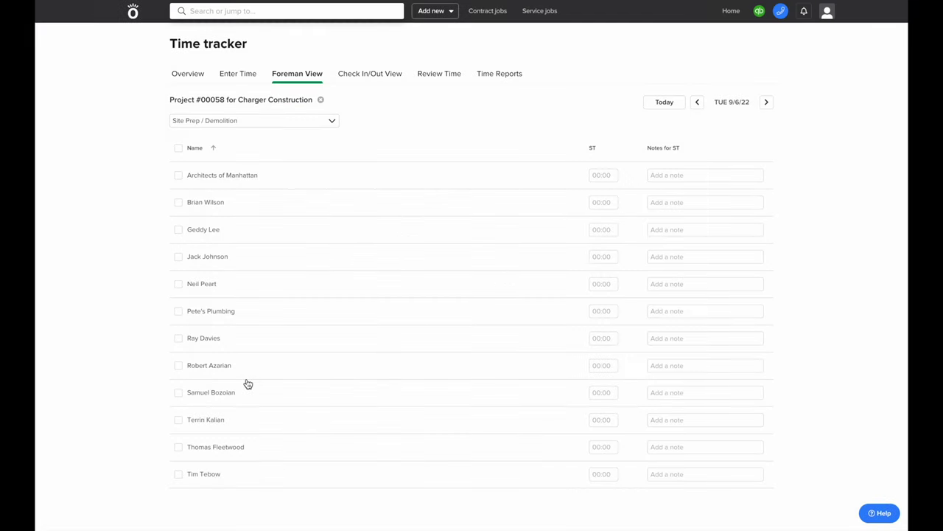
Submit 8:00 standard hours for the foreman
click(597, 201)
text(8:00)
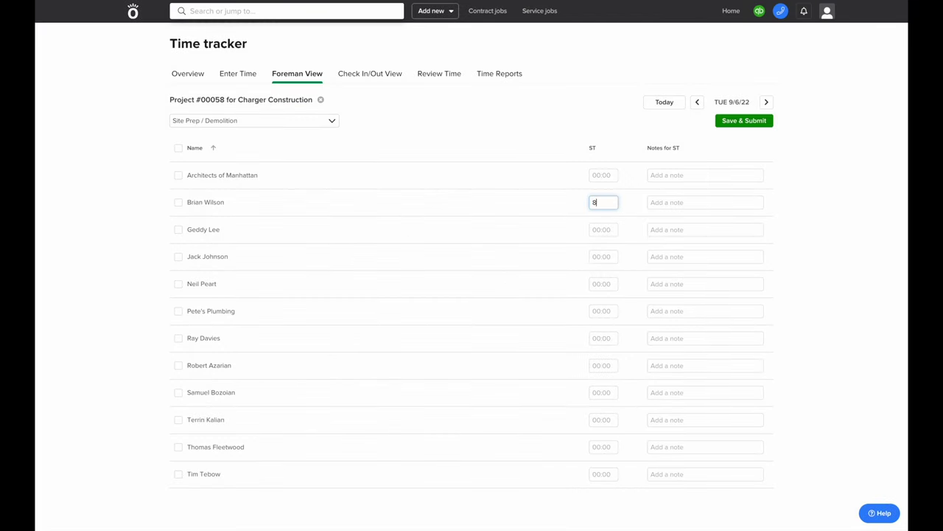
click(731, 123)
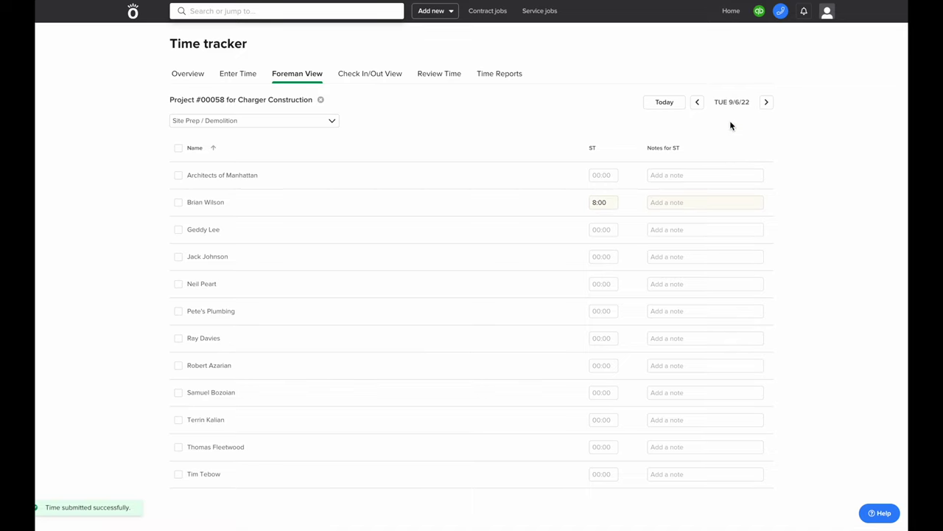
Reopen Project #00058's Plan & Track and bring up its Scheduling job board
click(300, 11)
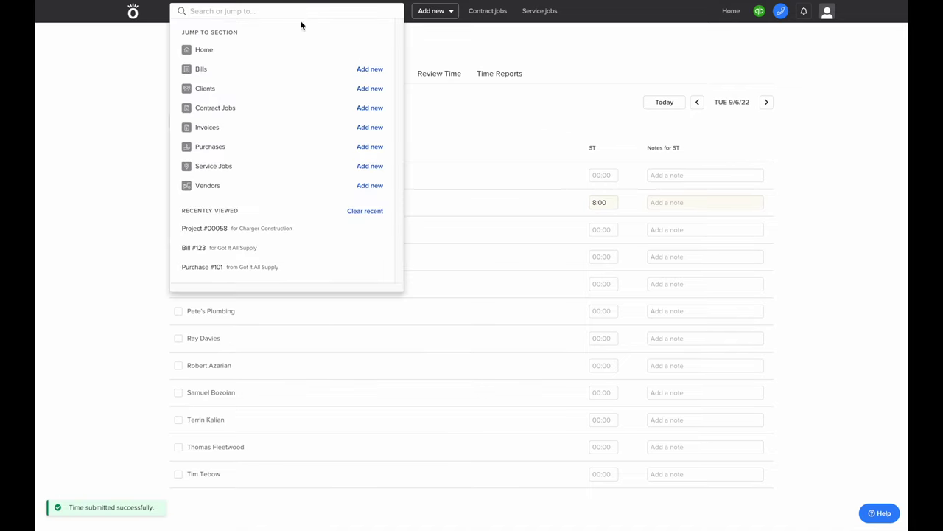
click(289, 229)
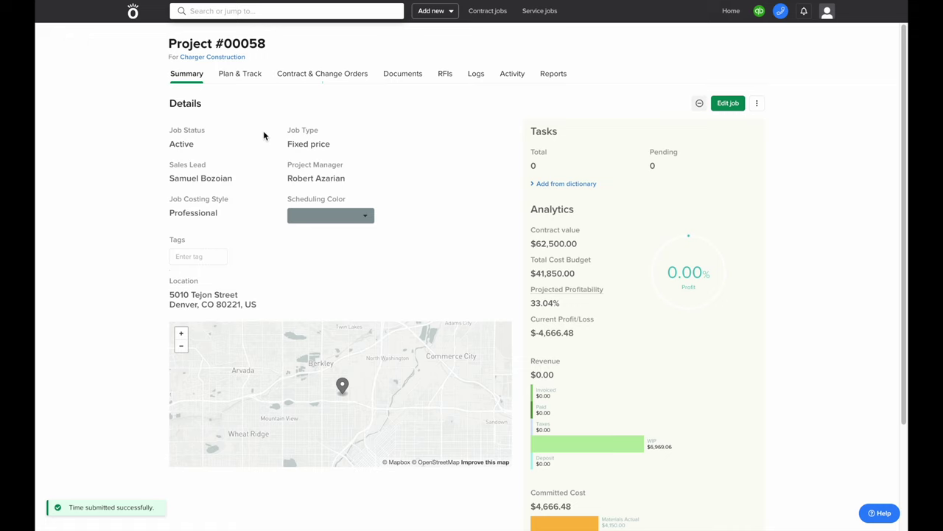
click(248, 77)
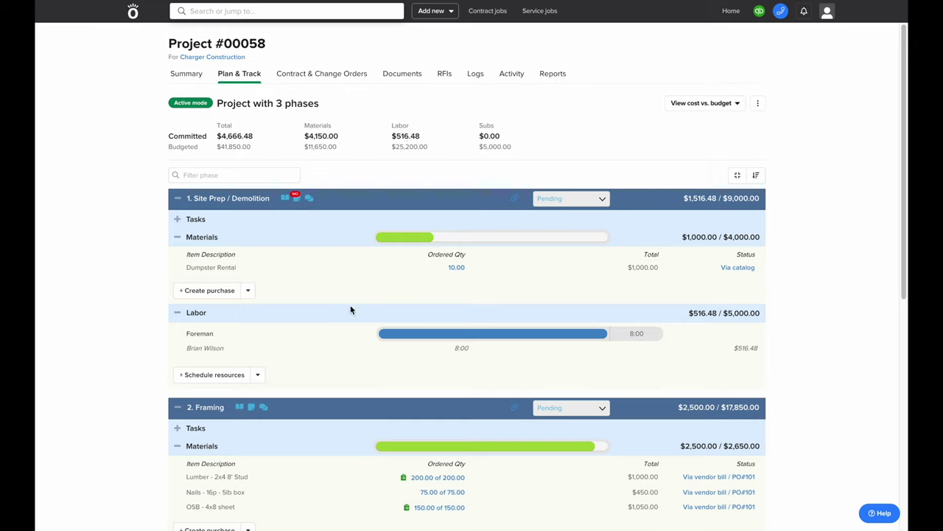
click(202, 383)
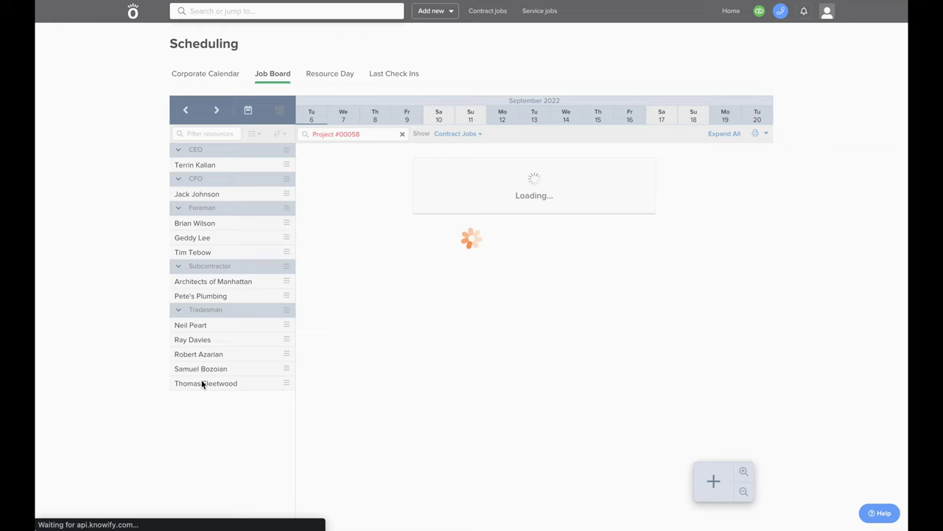
Schedule job 0058 Site Prep / Demolition with an end date of 09/08/22
click(709, 483)
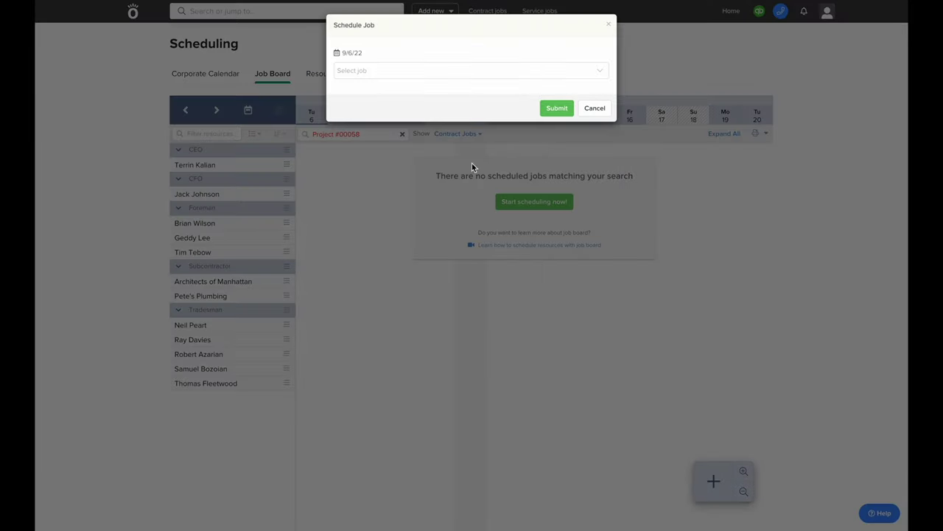
click(464, 71)
text(0058)
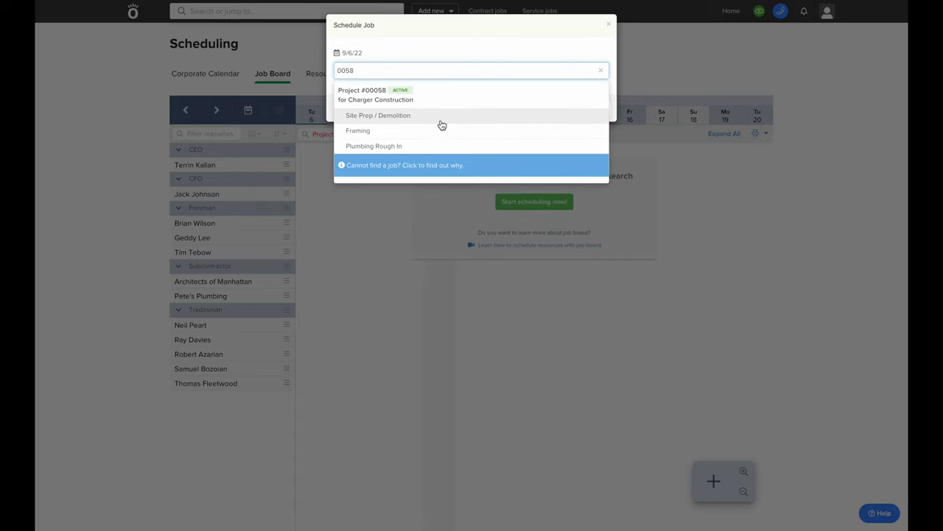
click(441, 118)
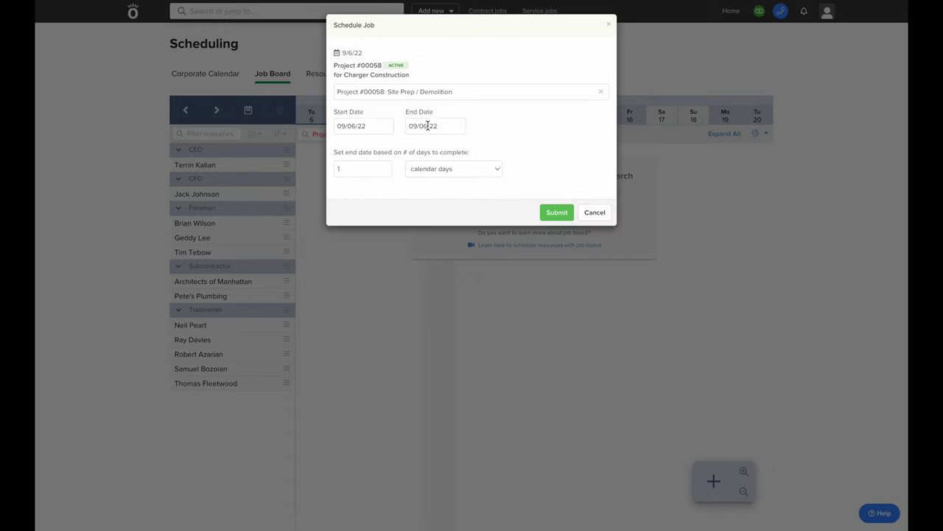
click(425, 125)
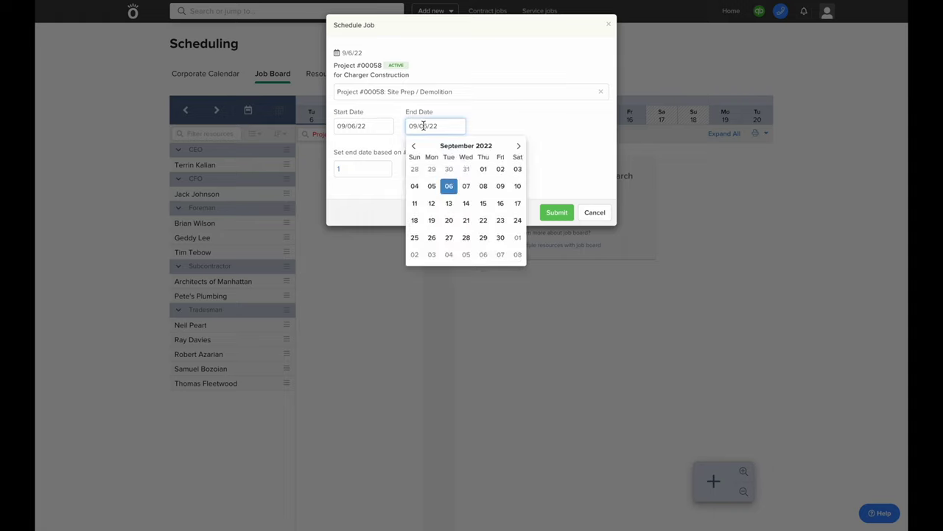
click(485, 190)
click(552, 213)
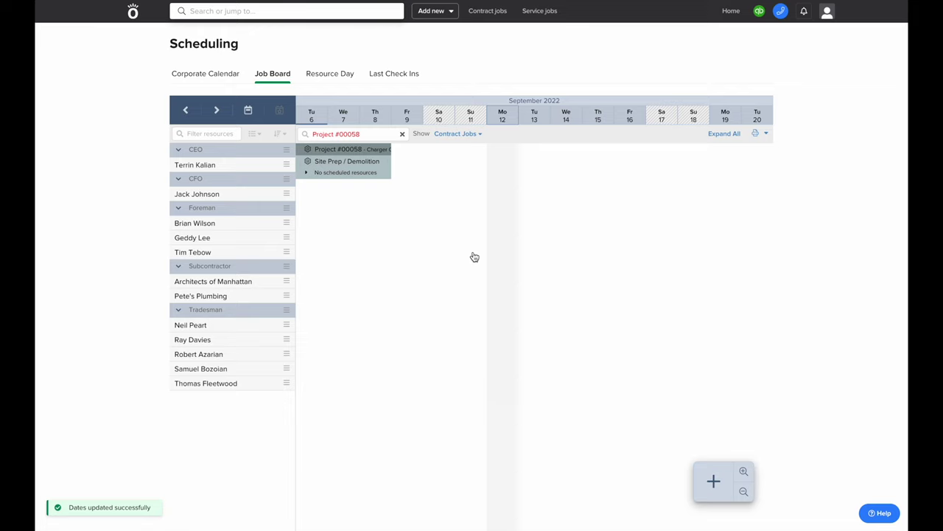
Assign the foreman and four tradesmen full time, skipping the crew notification
click(252, 227)
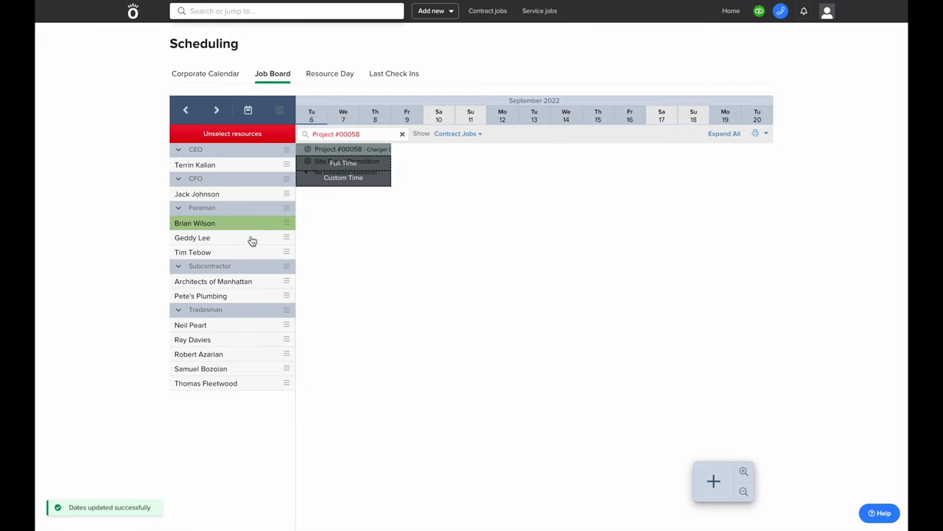
click(240, 329)
click(240, 340)
click(241, 359)
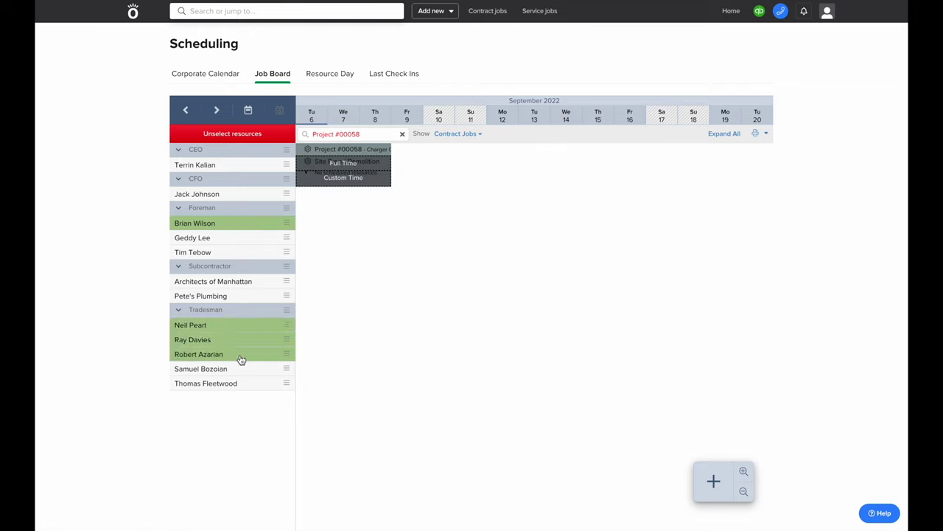
click(240, 373)
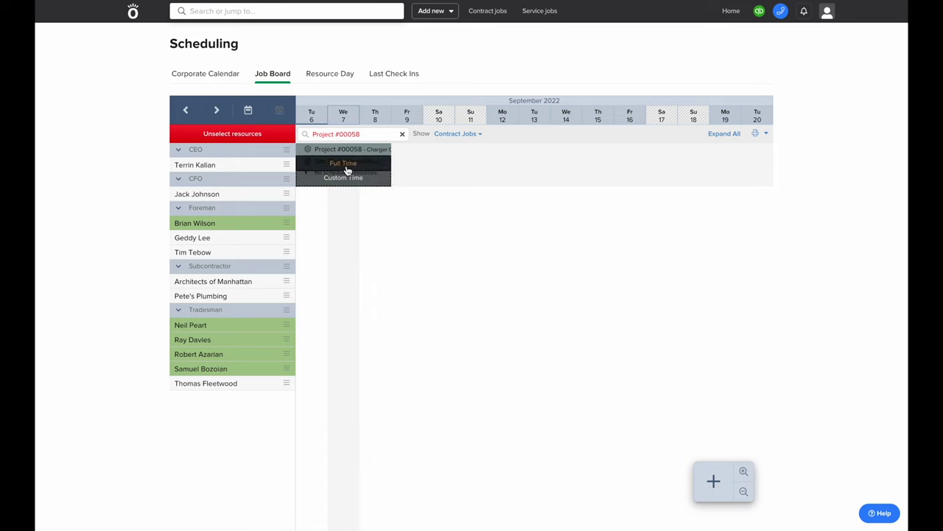
click(345, 165)
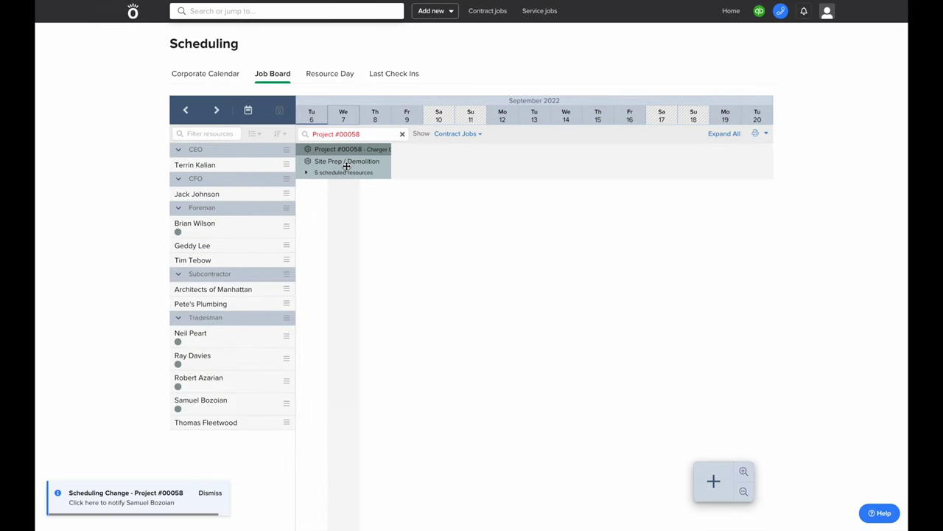
click(345, 175)
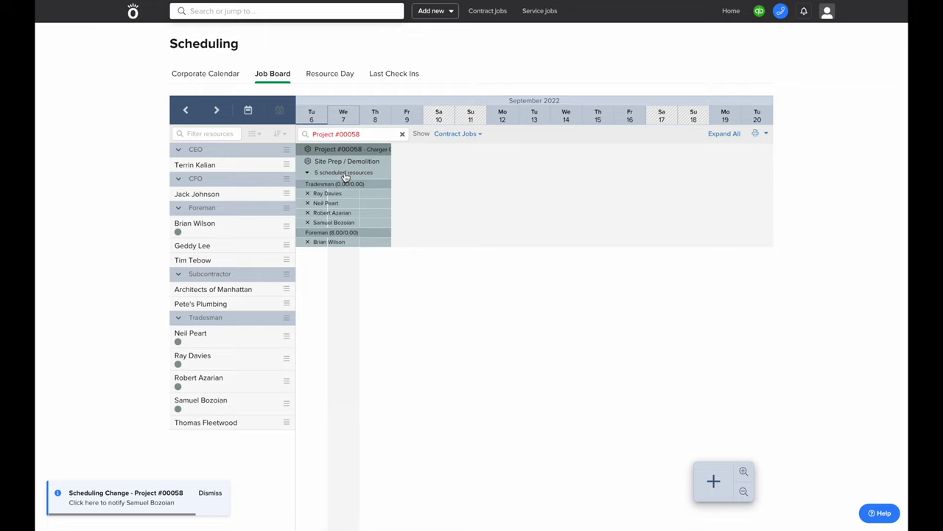
click(121, 502)
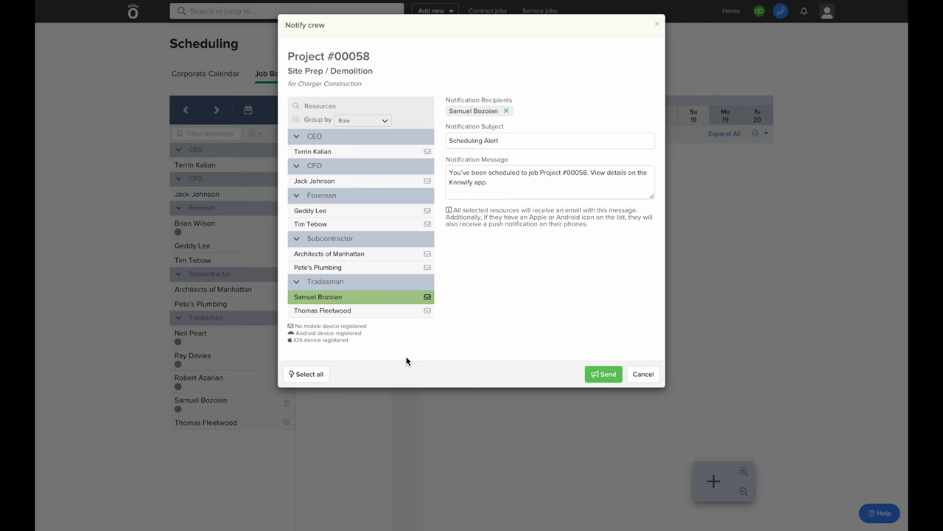
key(Escape)
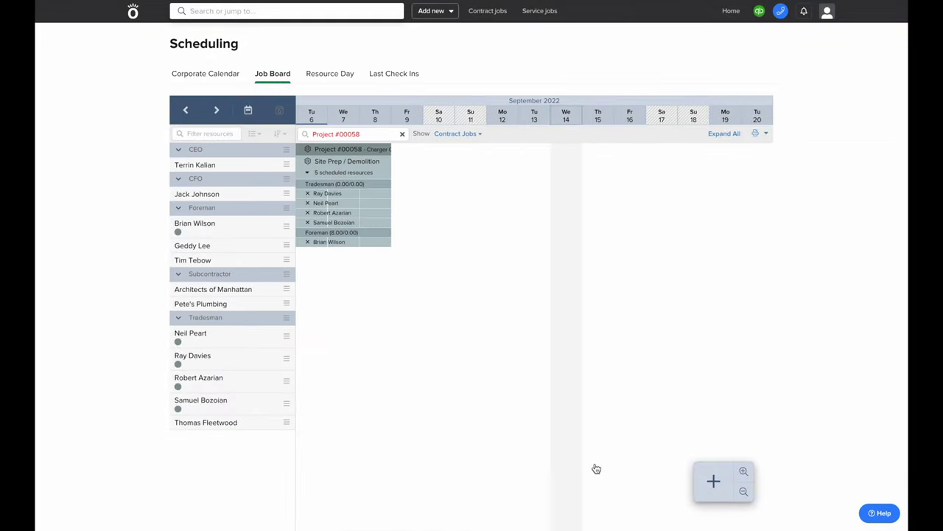
Schedule Project #00058's Framing phase from 09/07/22 to 09/15/22
click(714, 480)
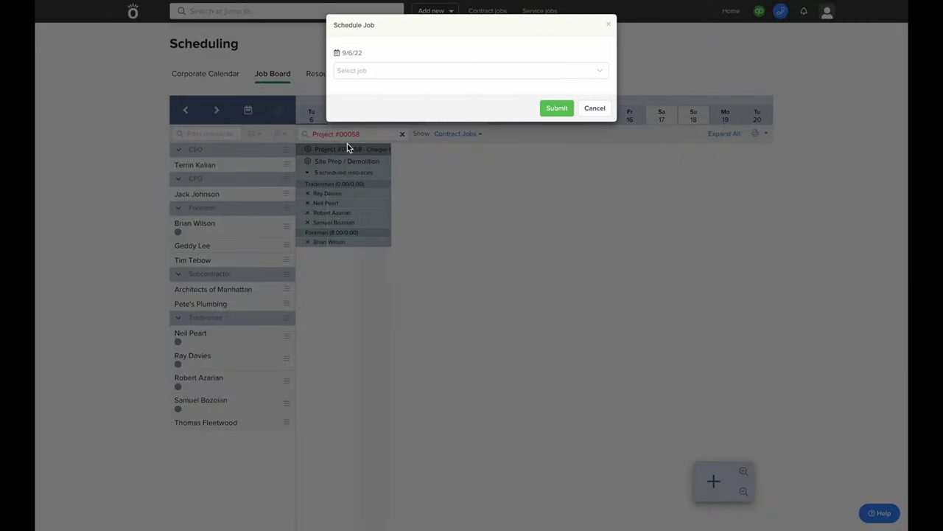
click(353, 70)
text(0058)
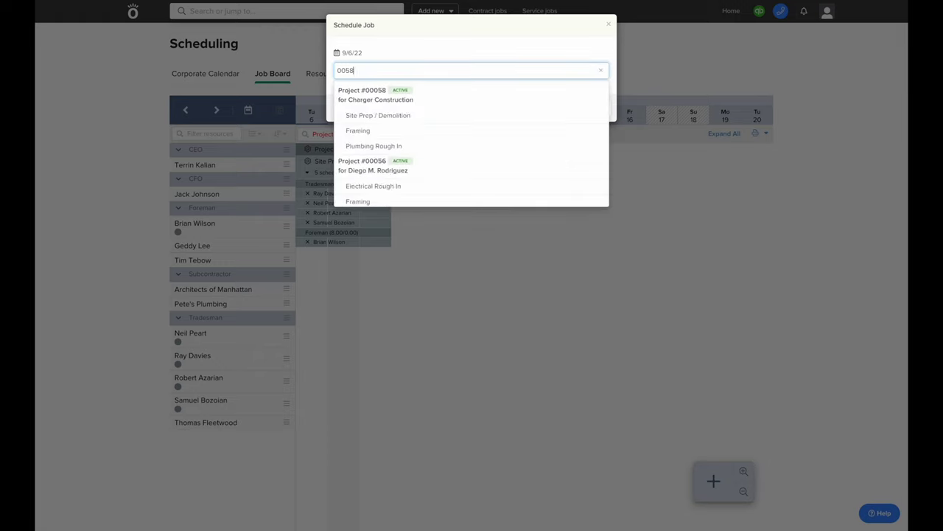
click(358, 131)
click(362, 127)
click(394, 187)
click(380, 170)
click(424, 124)
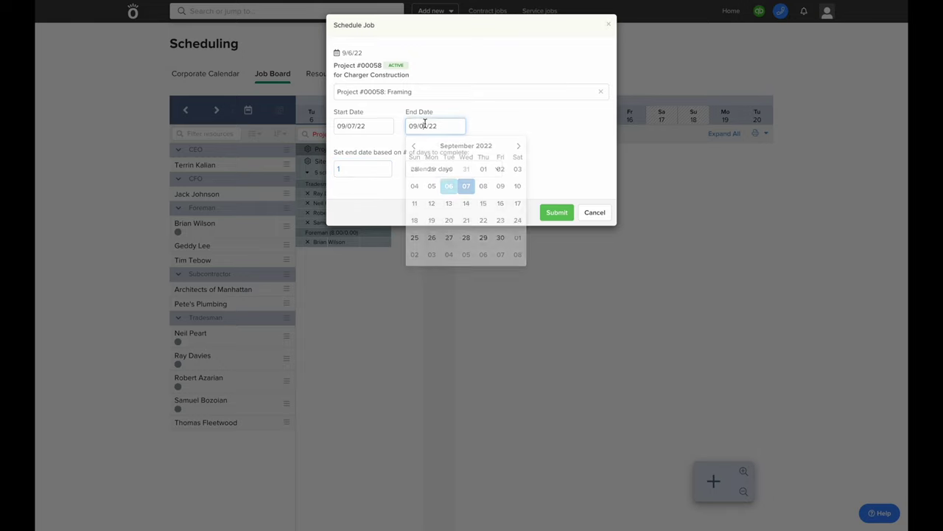
click(484, 203)
click(549, 214)
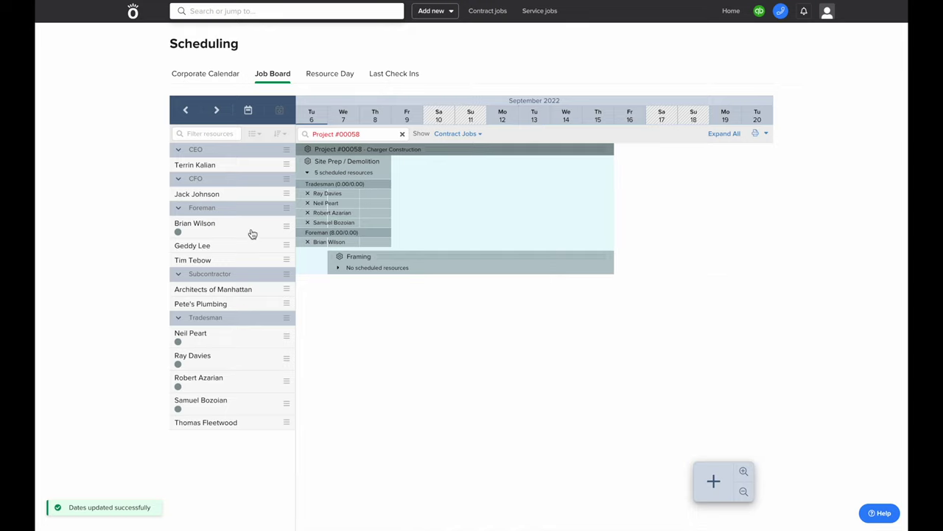
Allocate four crew members to Framing from 9:00 AM to 3:00 PM
click(196, 419)
click(200, 392)
click(210, 378)
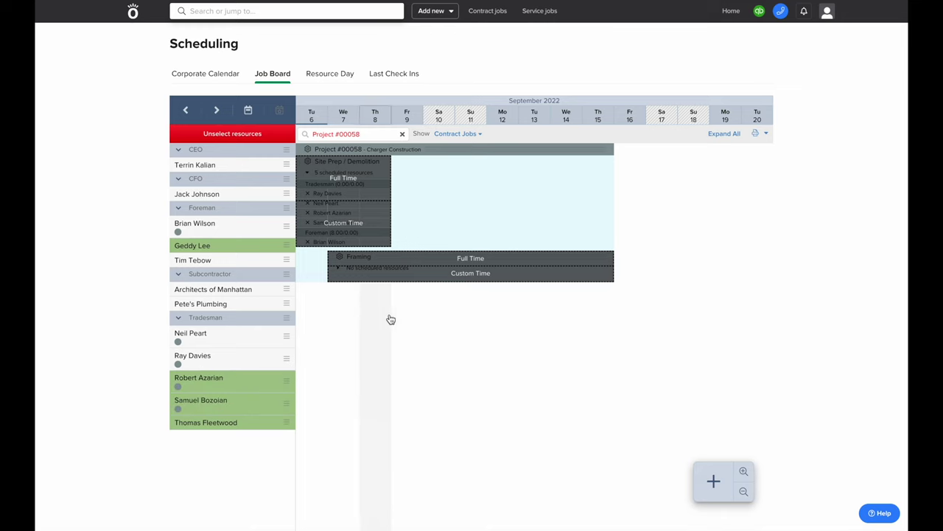
click(452, 274)
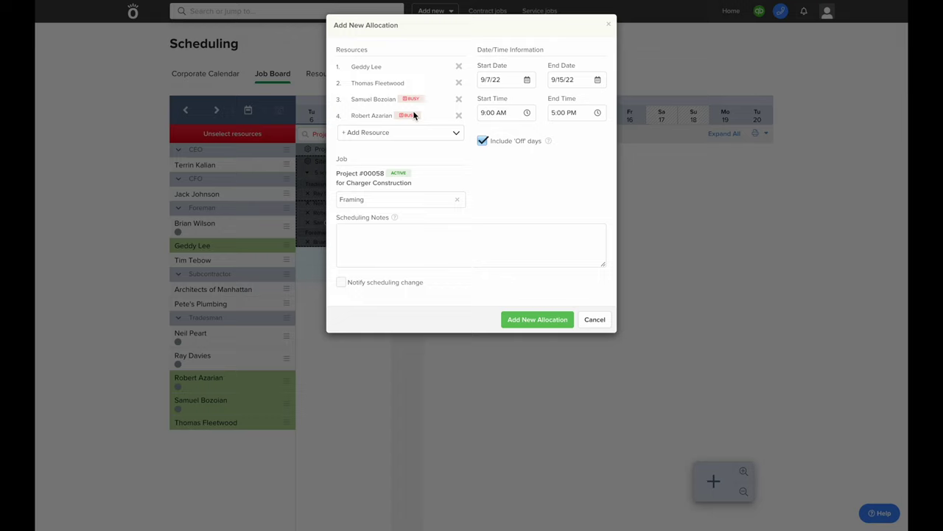
click(571, 113)
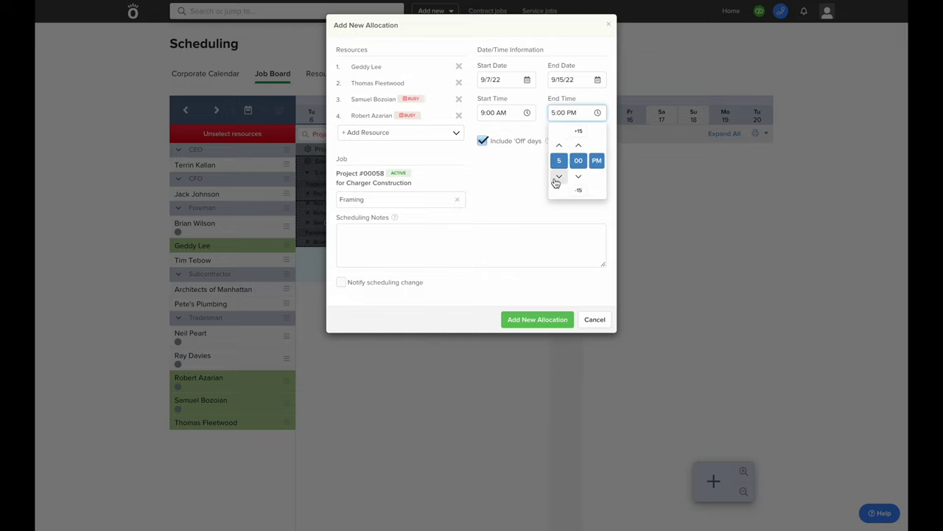
click(556, 182)
click(510, 178)
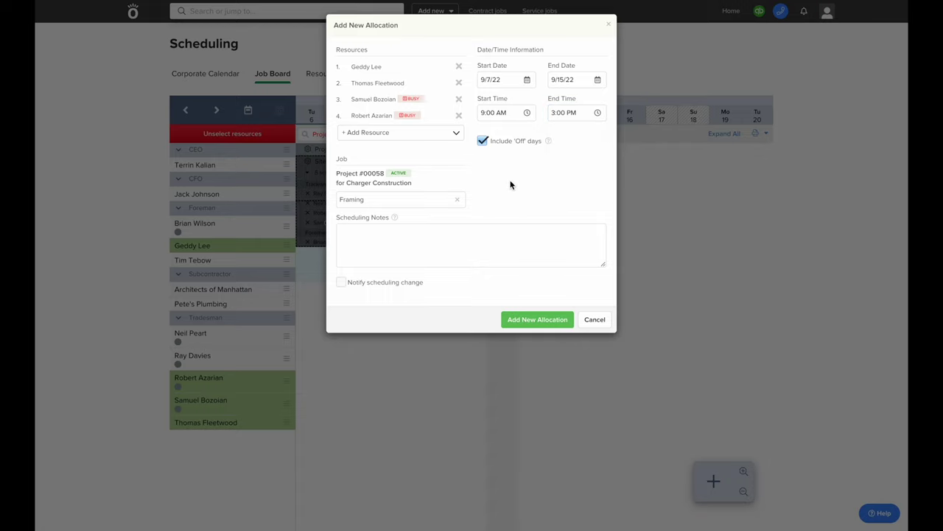
click(513, 319)
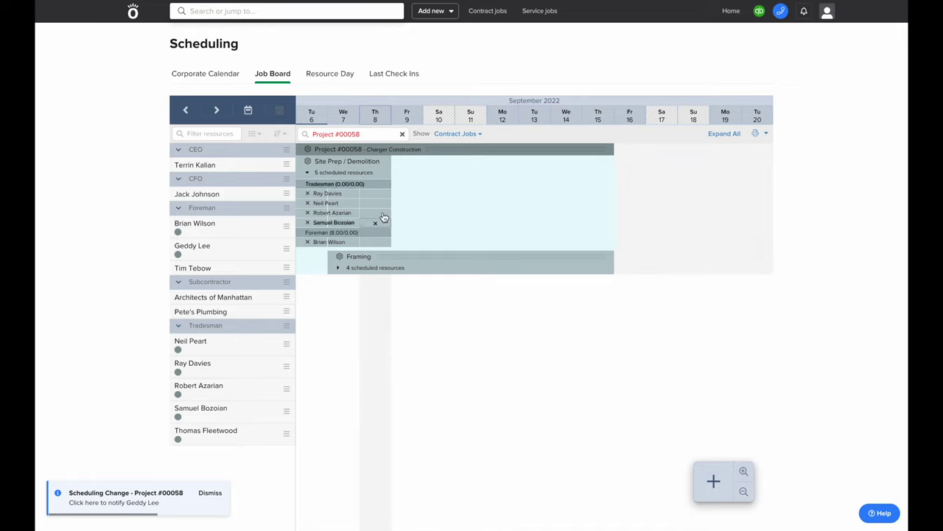
Open the time tracker, view a crew member's weekly timesheet, then switch to Foreman View
click(434, 14)
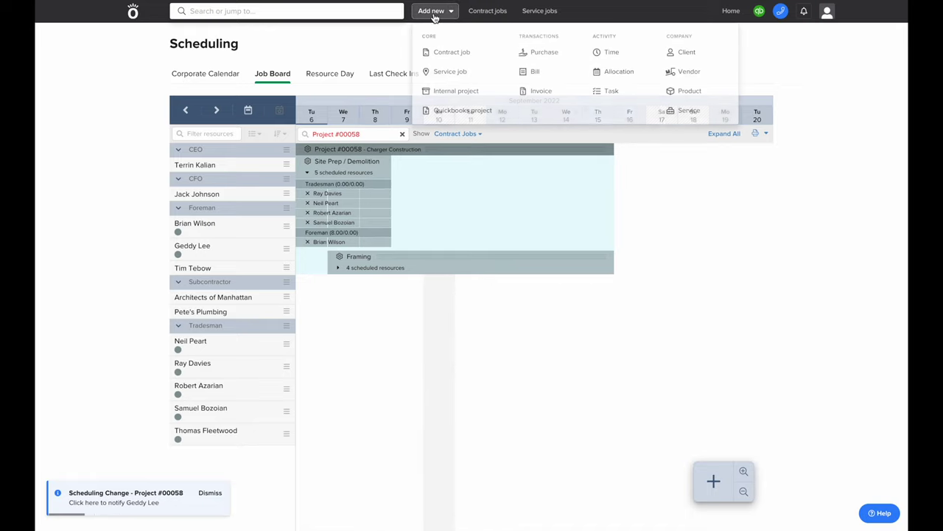
click(613, 57)
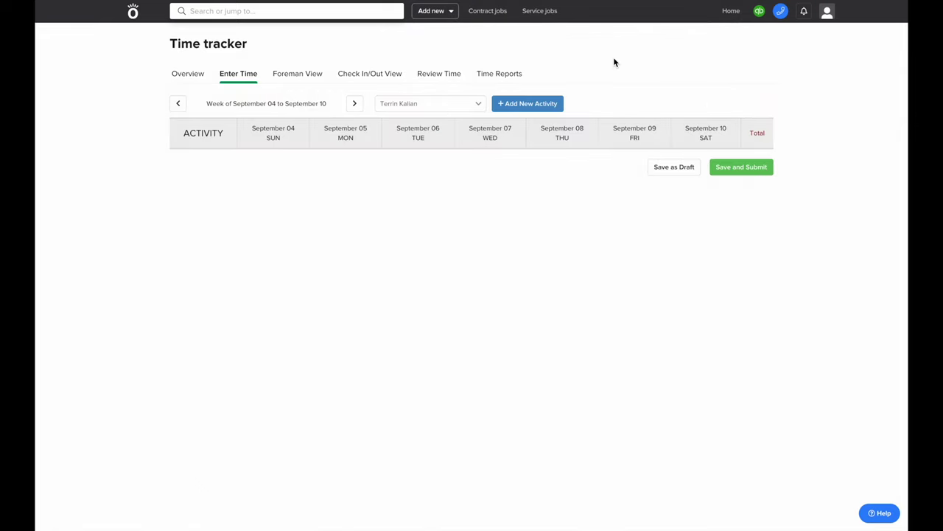
click(418, 104)
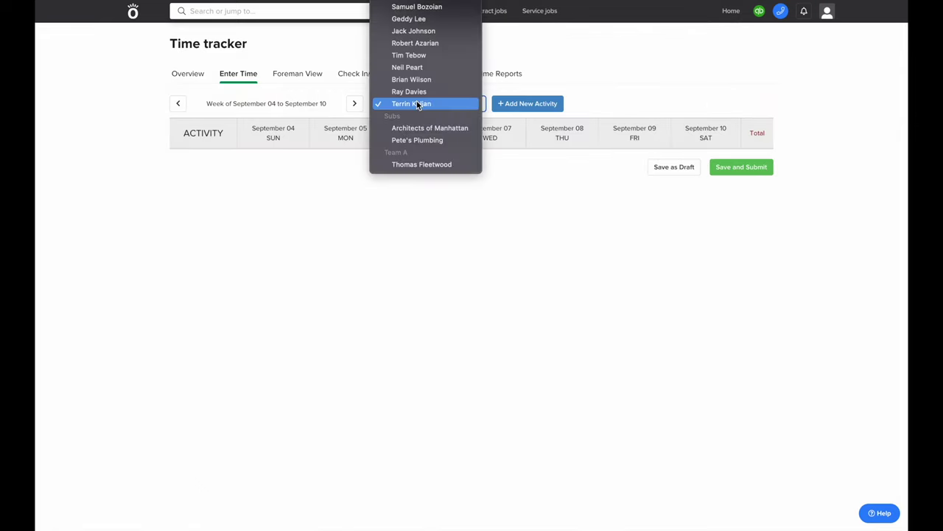
click(413, 92)
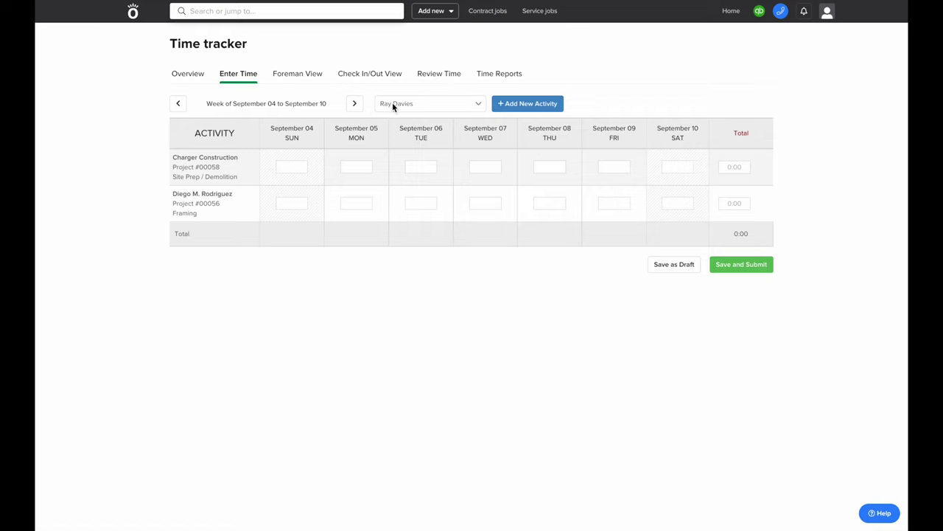
click(289, 77)
Submit 8 standard hours for each of four crew on 00058 Site Prep / Demolition for 9/6/22
click(260, 102)
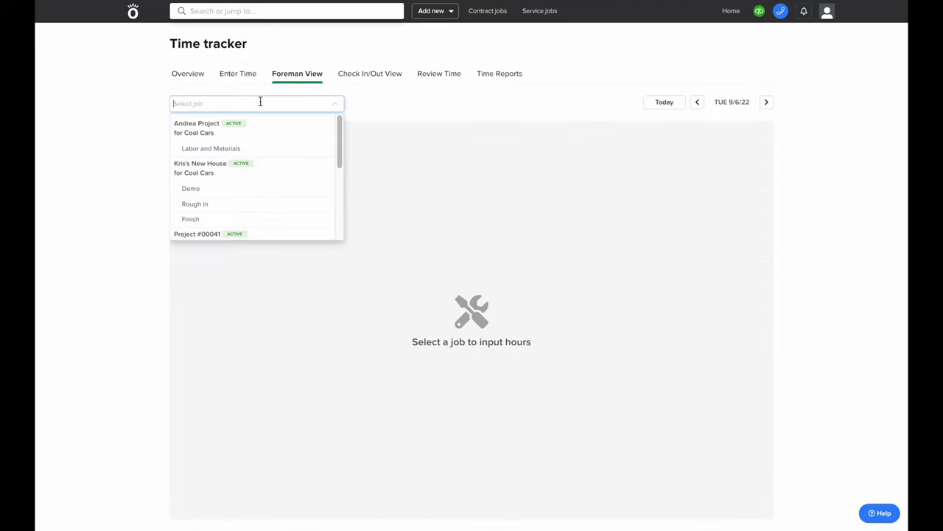
text(00058)
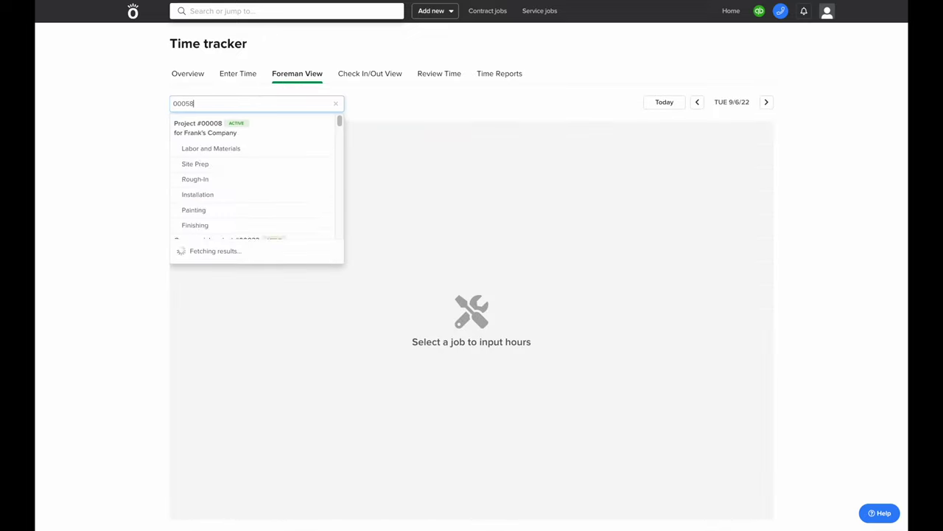
click(263, 151)
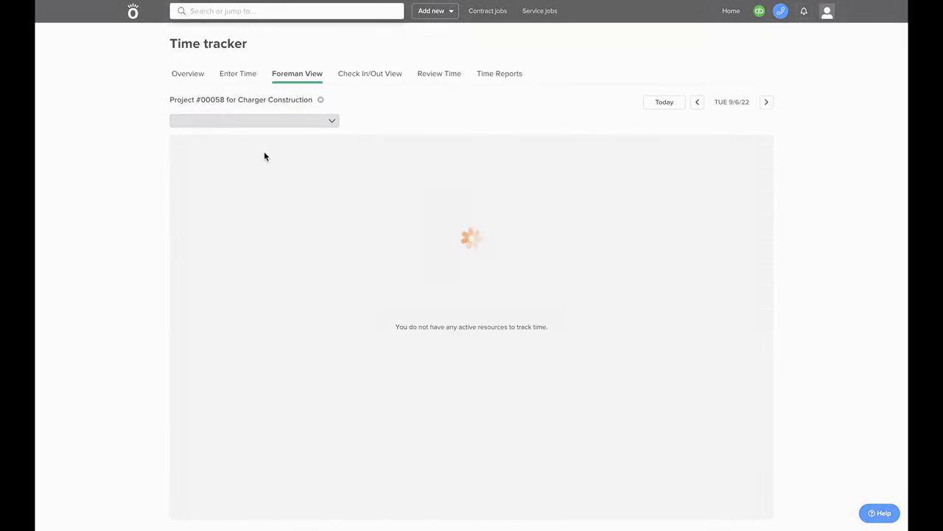
click(597, 203)
text(8)
click(600, 229)
text(8)
click(601, 256)
text(8)
click(601, 284)
text(8)
click(739, 121)
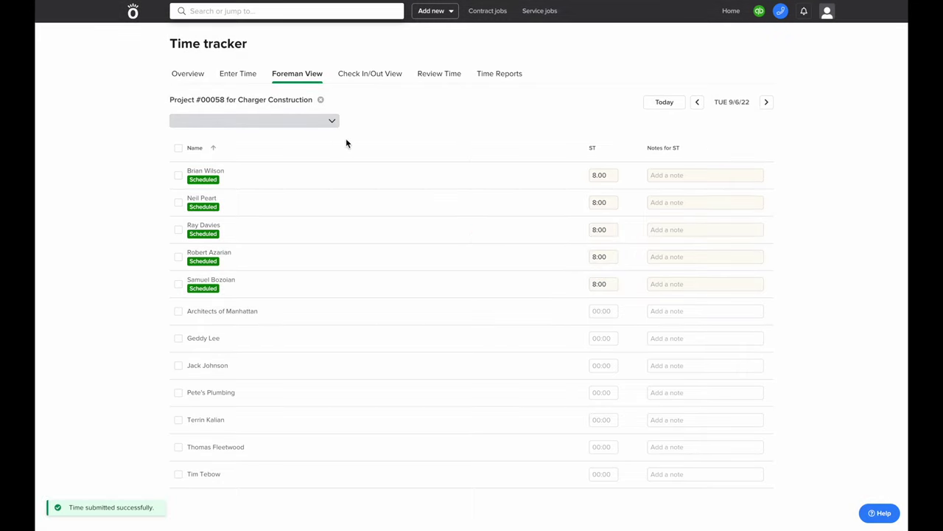
Submit 8 standard hours for each of four crew on 00058 Framing for 9/7/22
click(321, 99)
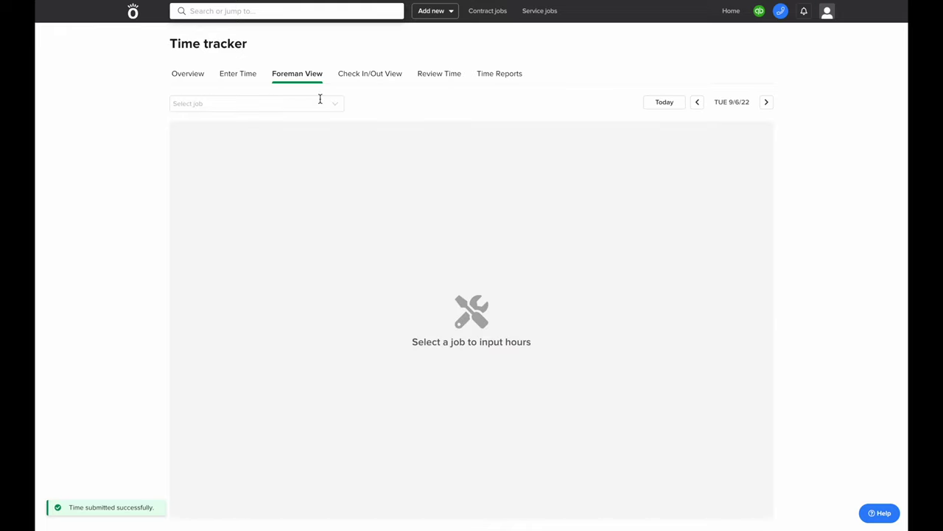
click(320, 100)
text(00058)
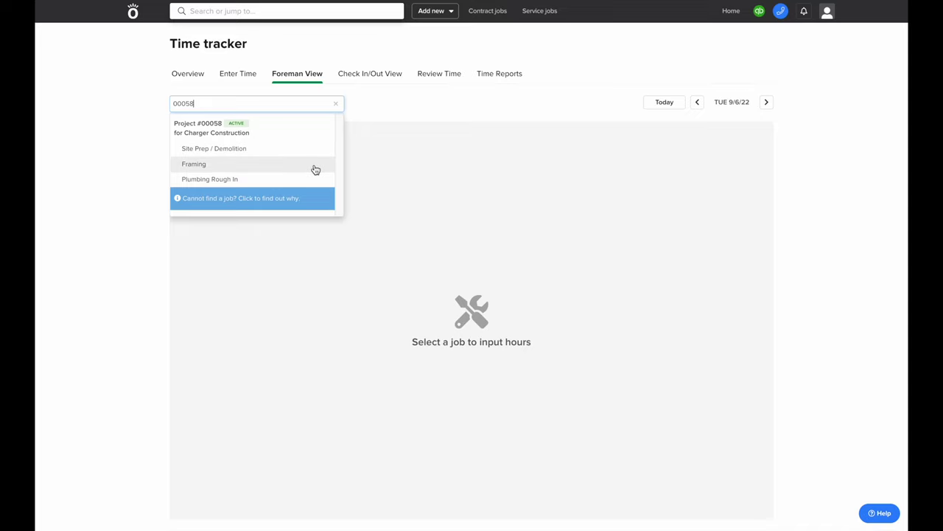
click(316, 169)
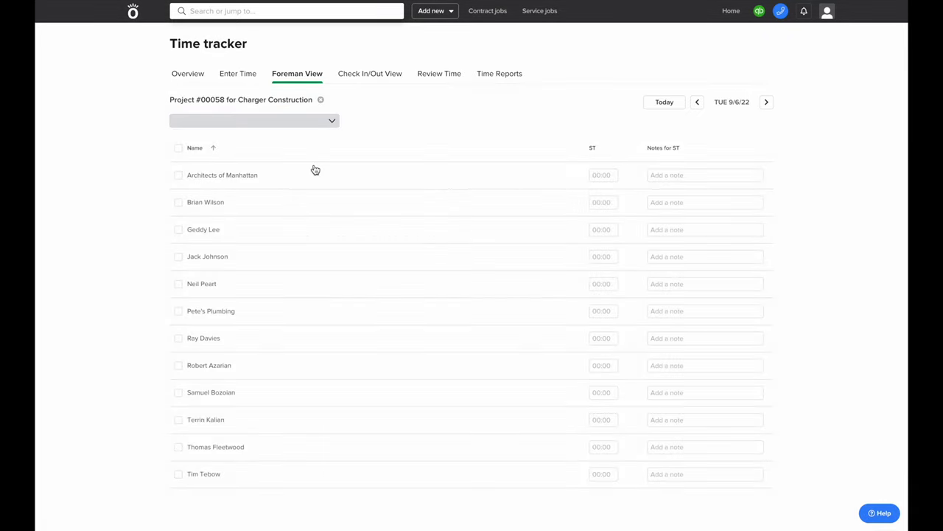
click(765, 104)
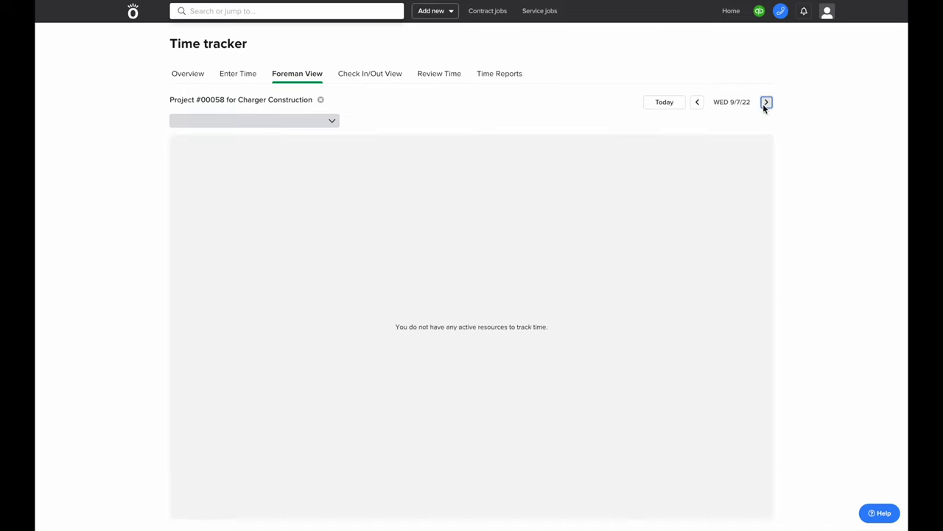
click(601, 177)
text(8)
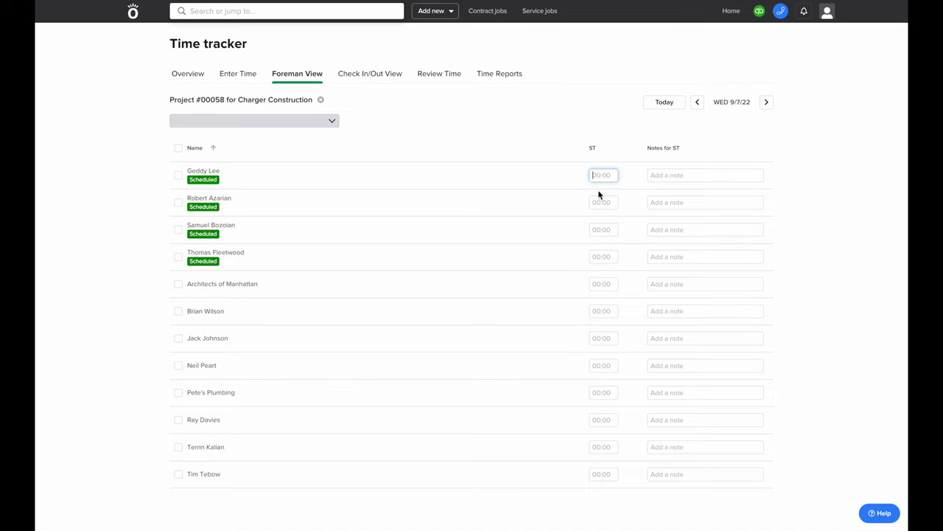
click(601, 204)
text(8)
click(600, 230)
text(8)
click(598, 254)
text(8)
click(733, 123)
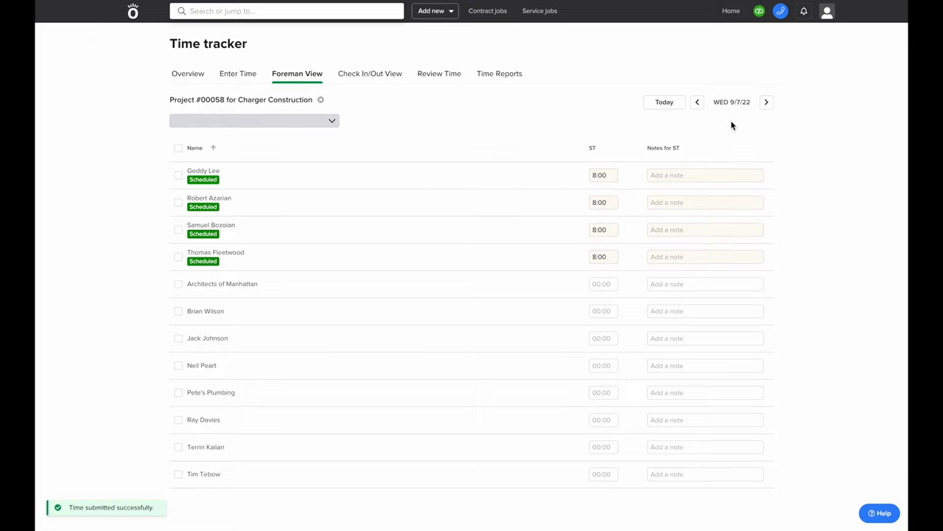
click(370, 76)
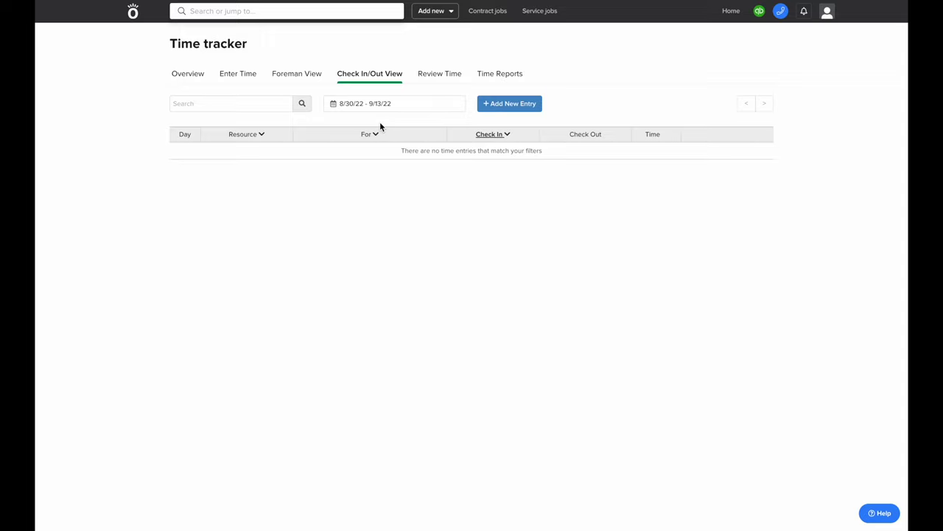
Start a manual check-in for a crew member on Project #00058 Plumbing Rough In
click(523, 104)
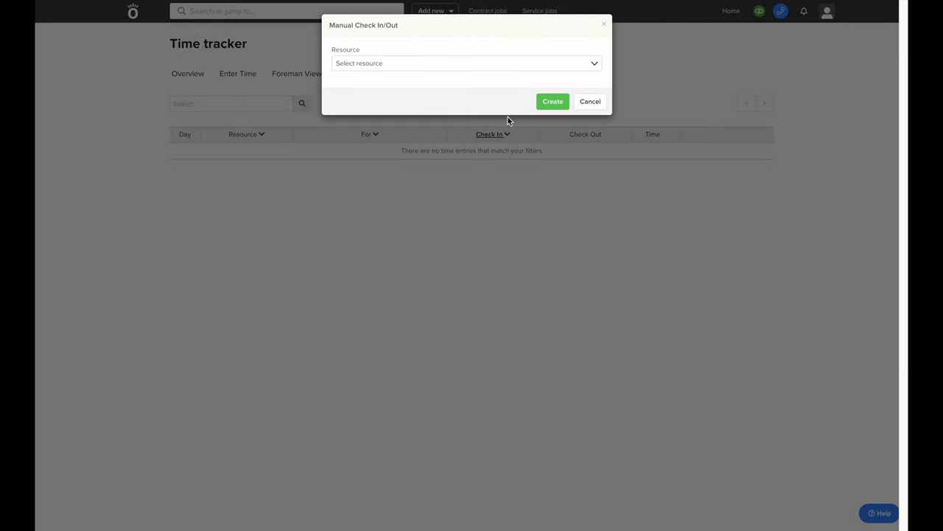
click(385, 64)
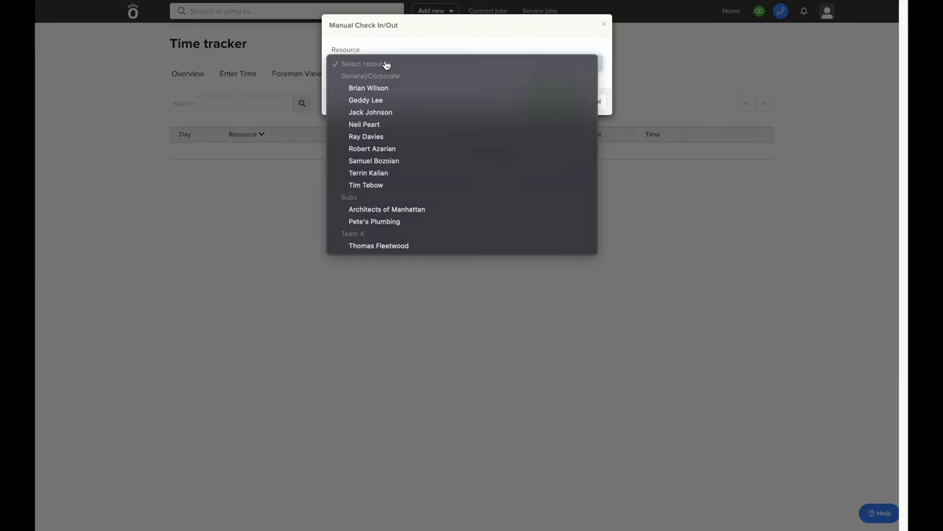
key(s)
key(Return)
click(393, 97)
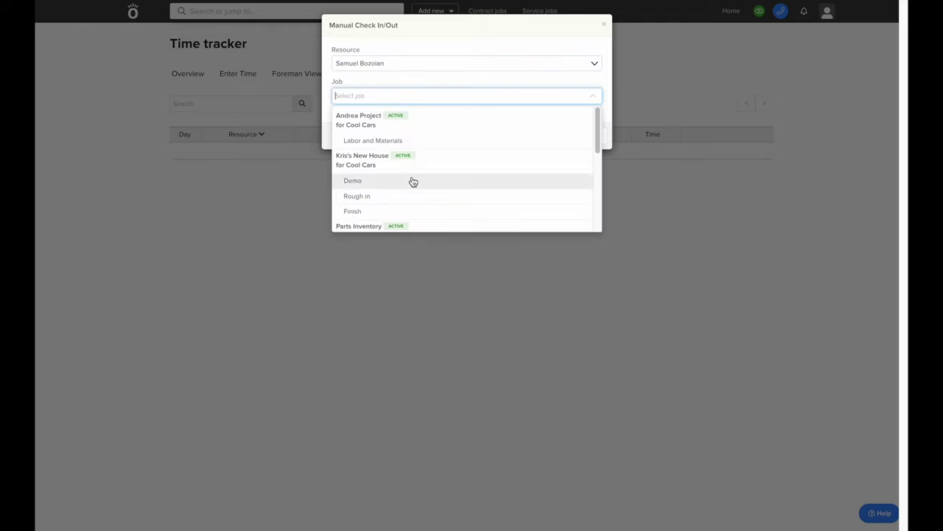
text(0058)
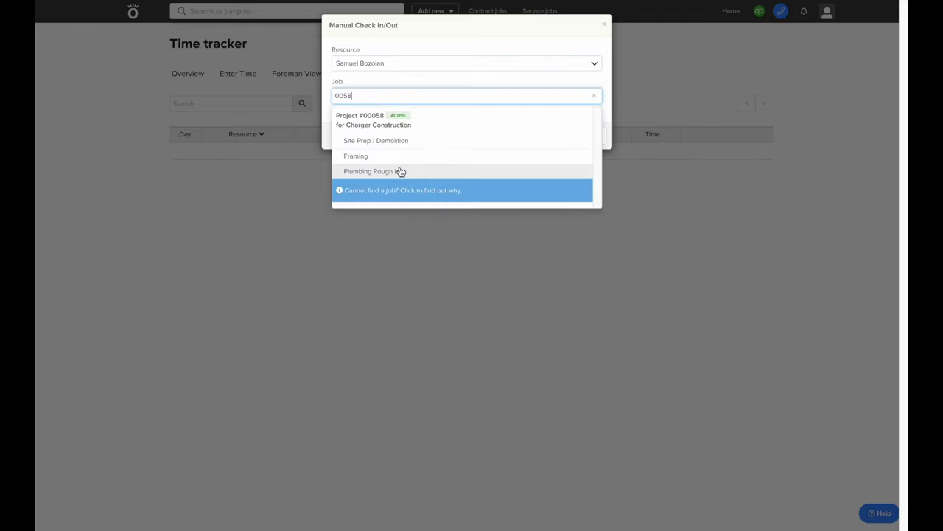
click(394, 170)
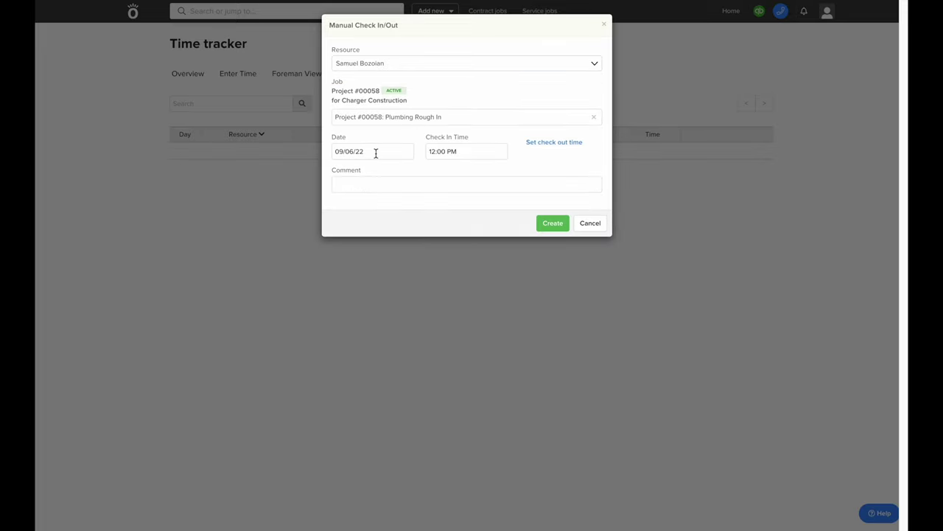
Date the entry 09/02/22, check in 8:00 AM, check out 3:00 PM, and create it
click(410, 153)
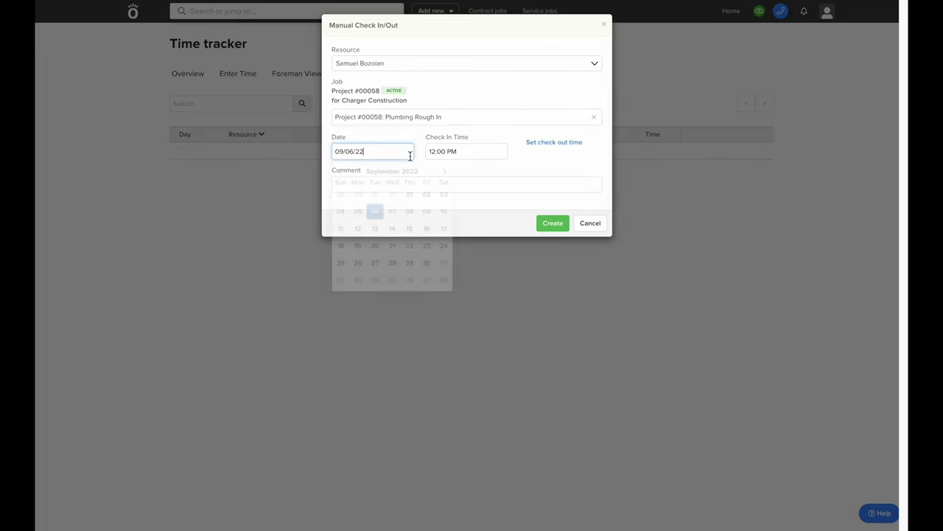
click(426, 195)
click(442, 154)
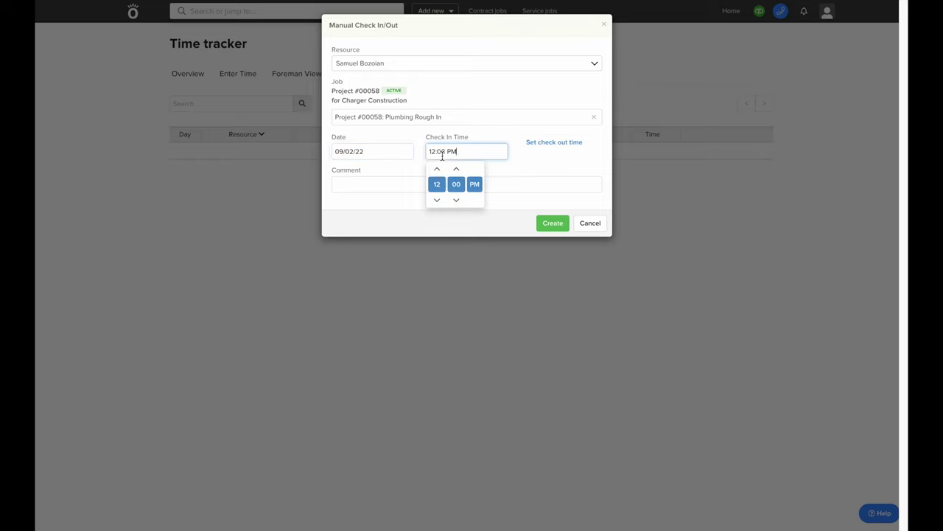
click(436, 201)
click(436, 201)
click(436, 201)
click(436, 200)
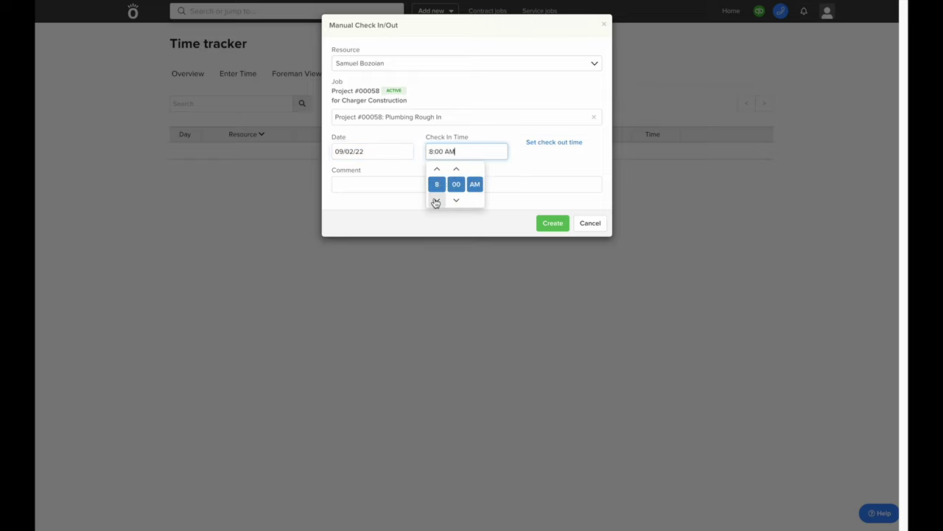
click(549, 144)
click(531, 169)
click(530, 169)
click(505, 224)
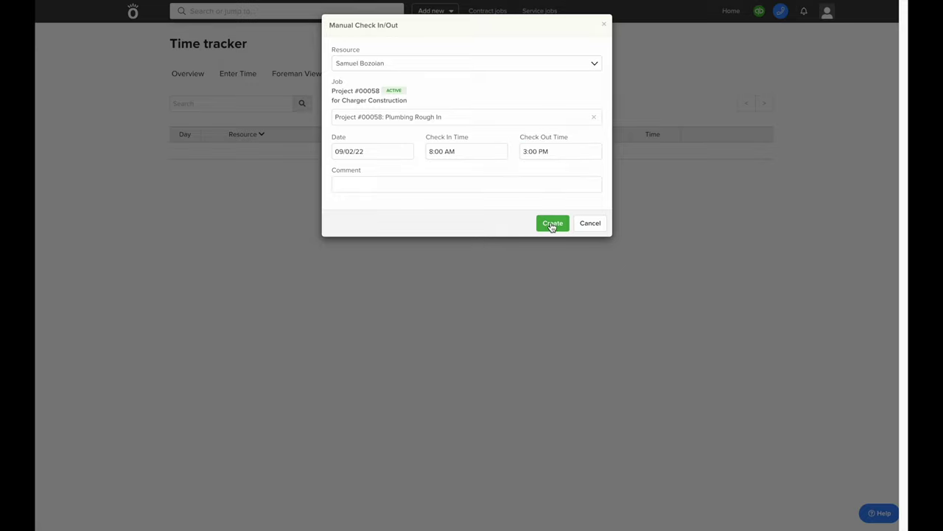
click(552, 222)
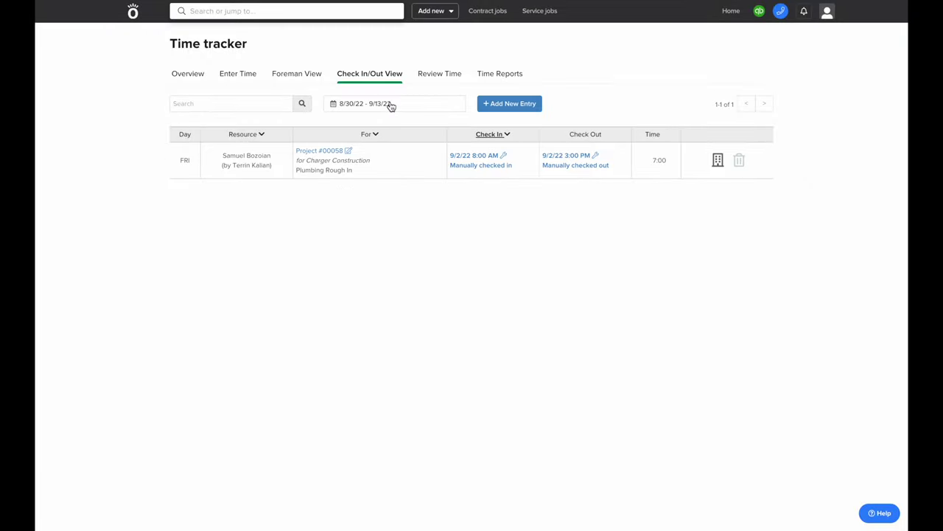
click(434, 77)
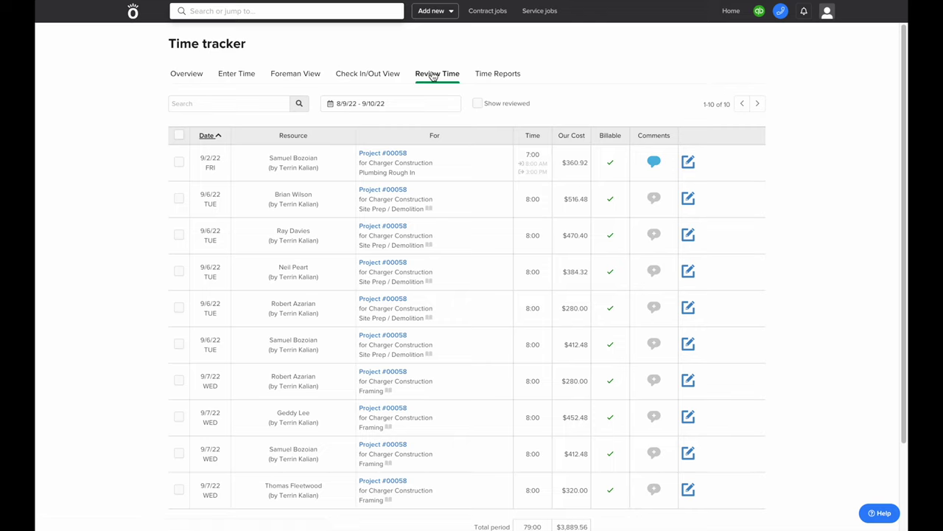
Change the 9/2/22 time entry's hours to 8
click(178, 134)
scroll(179, 137, down, 1)
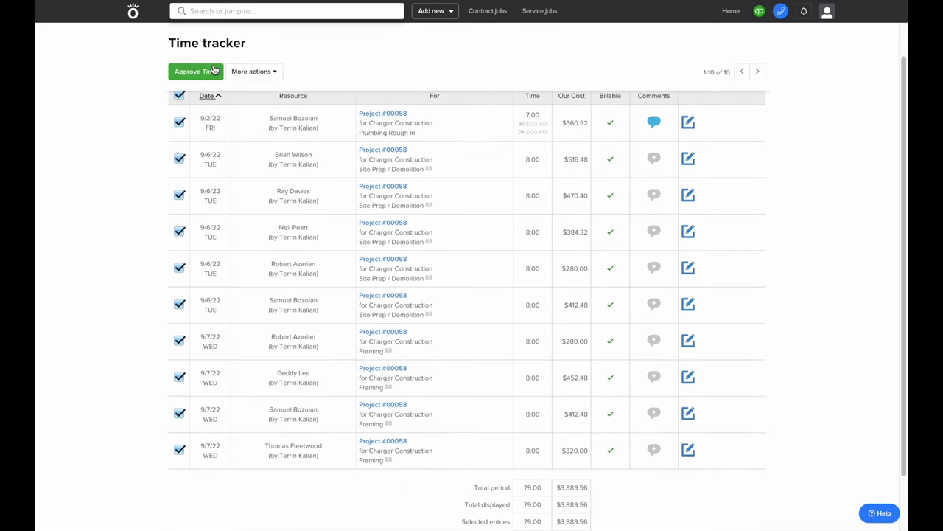
click(179, 96)
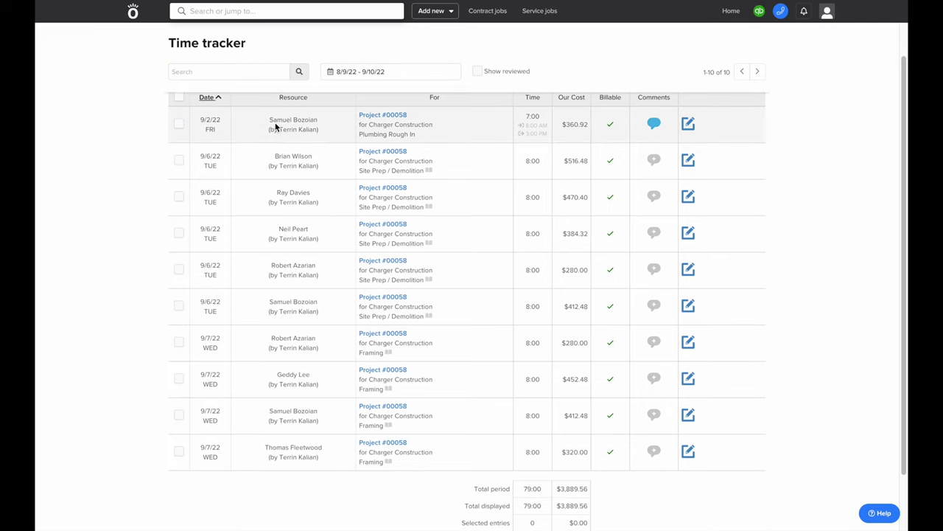
click(688, 124)
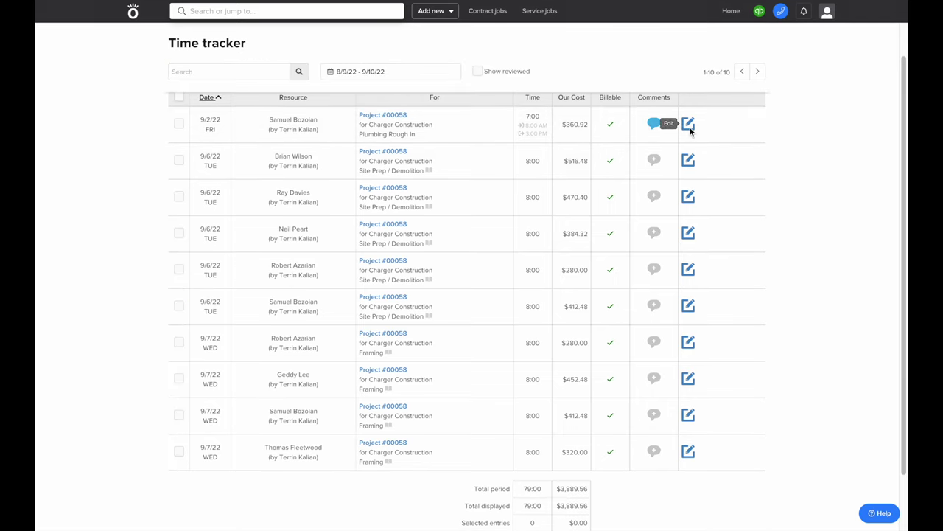
double_click(538, 123)
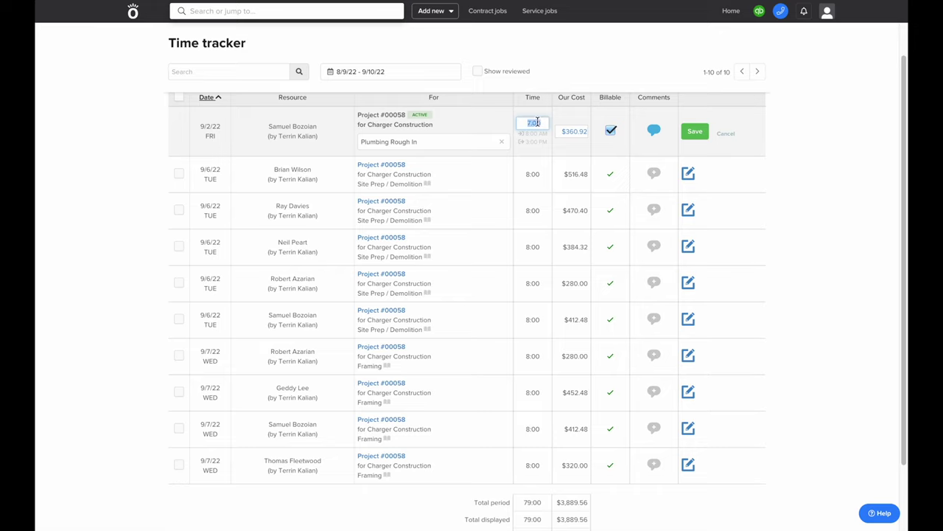
text(8)
Reassign the entry from Plumbing Rough In to Project #00058 Framing and save it
click(502, 142)
text(fram)
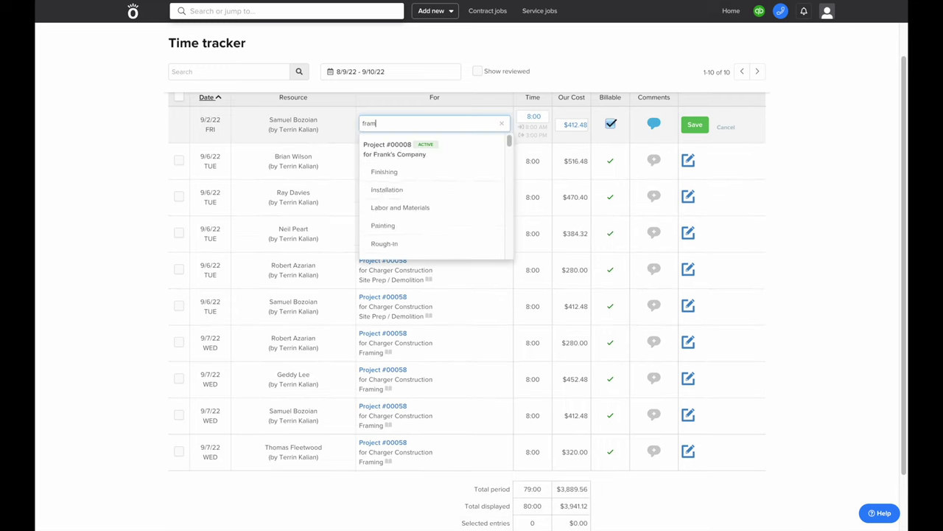
scroll(418, 181, down, 4)
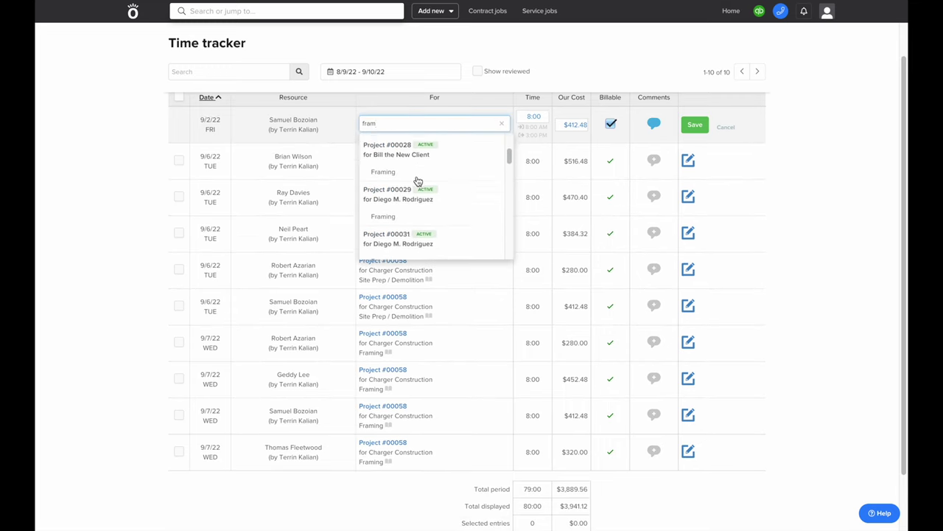
scroll(417, 182, down, 4)
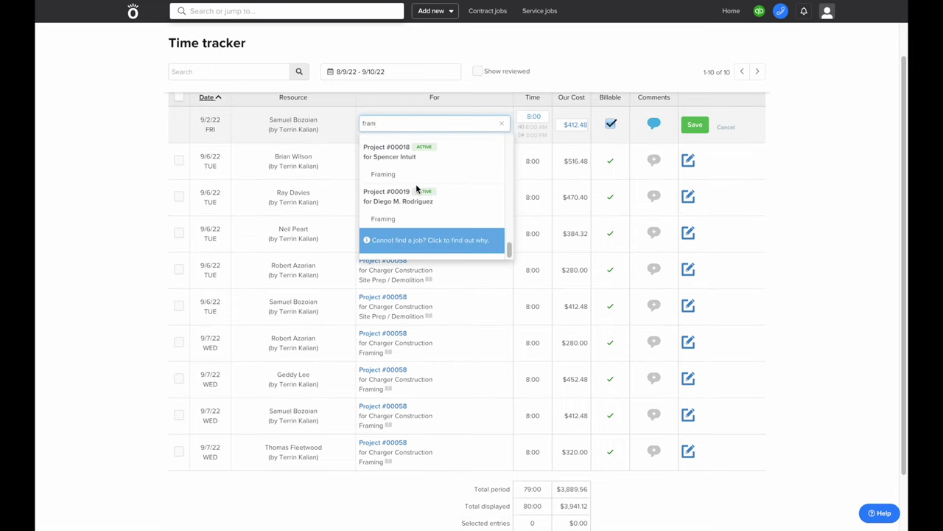
key(BackSpace)
key(BackSpace)
key(BackSpace)
key(BackSpace)
text(0058)
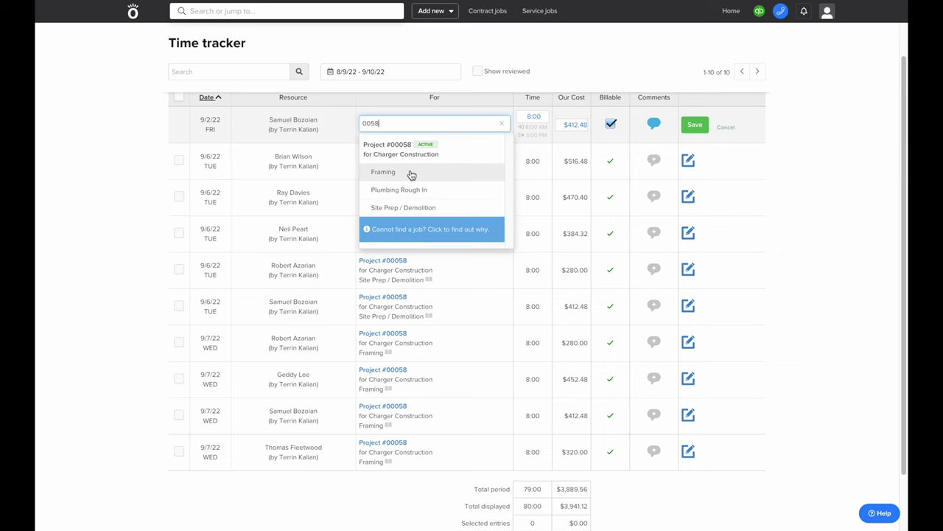
click(411, 174)
click(694, 127)
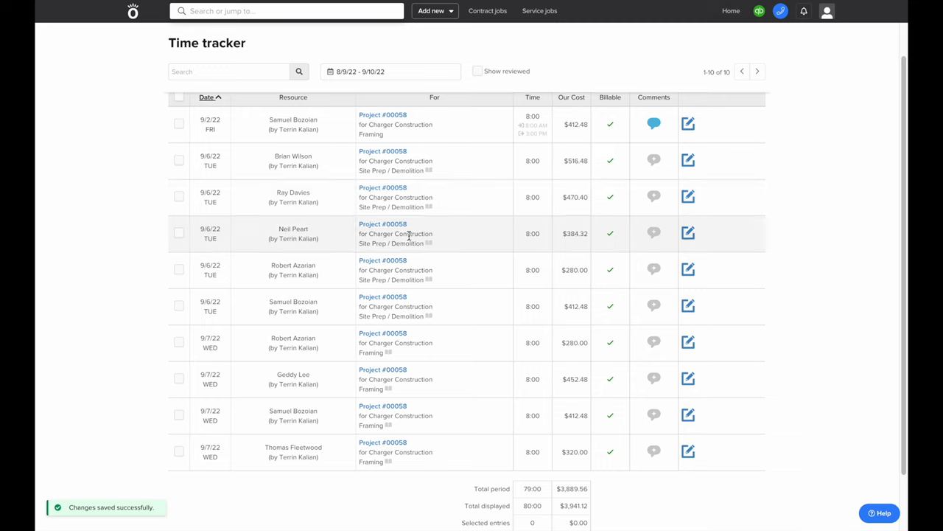
Delete the 9/2/22 time entry
click(178, 123)
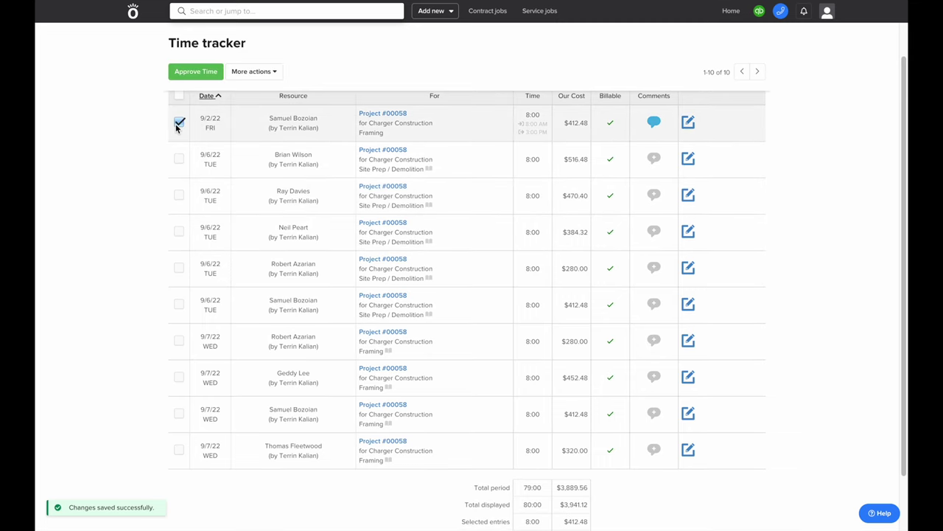
click(255, 73)
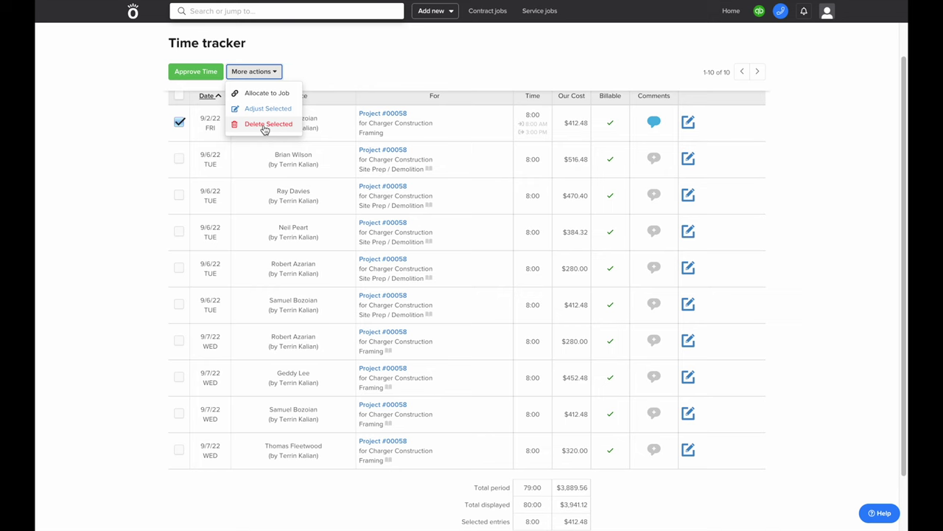
click(267, 124)
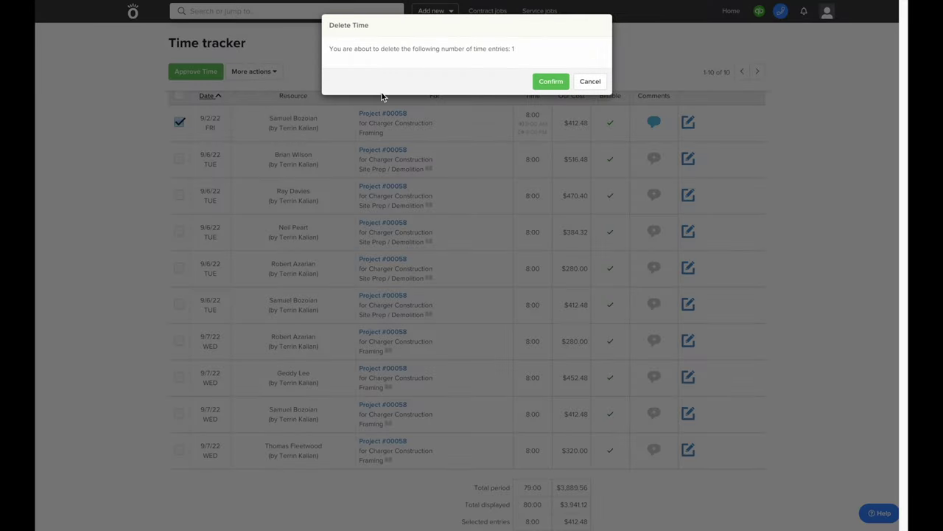
click(540, 79)
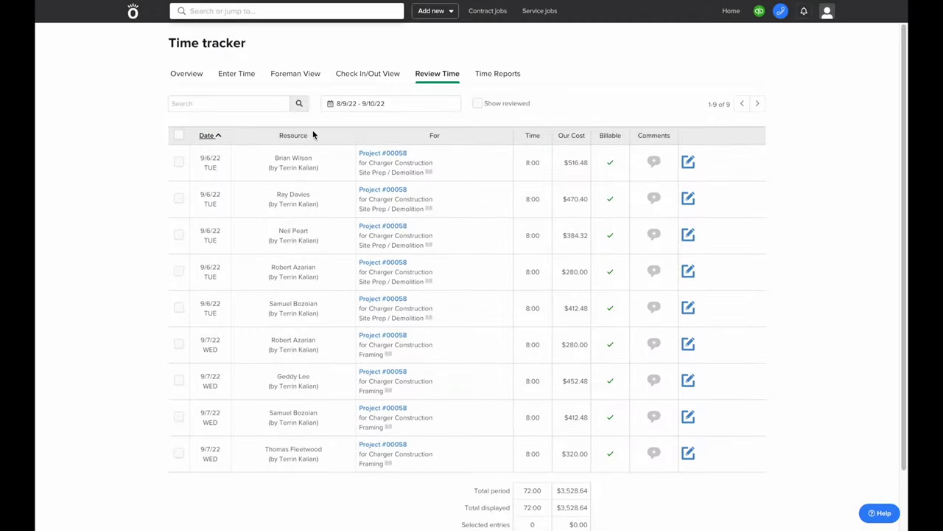
Subtract 0:30 from each of the nine remaining time entries
click(177, 135)
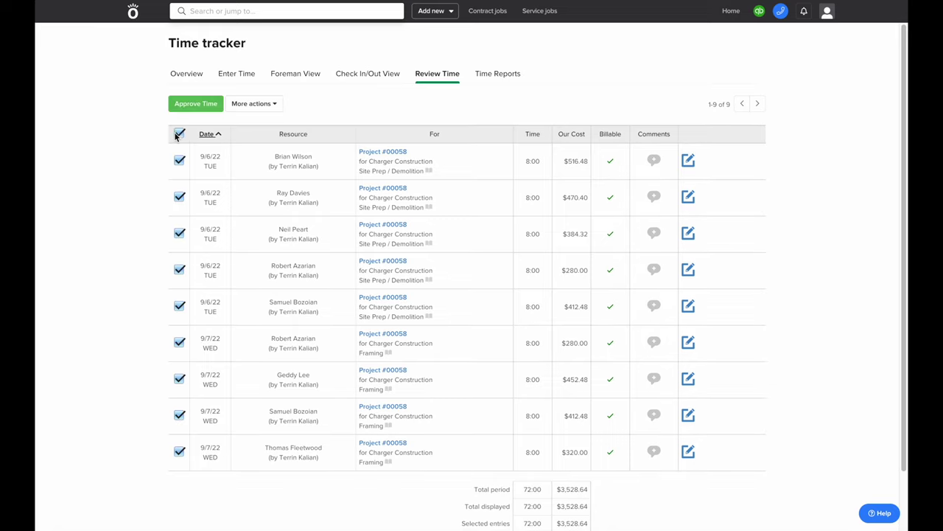
click(252, 104)
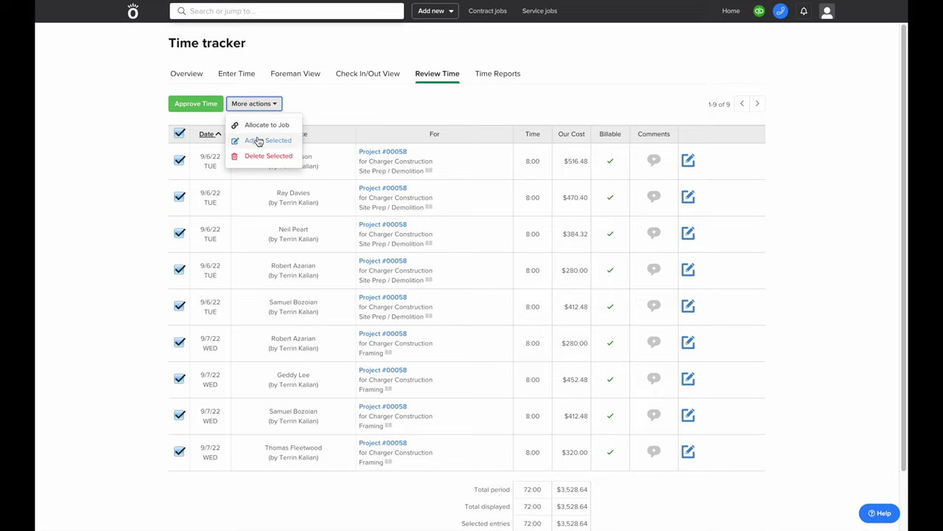
click(259, 141)
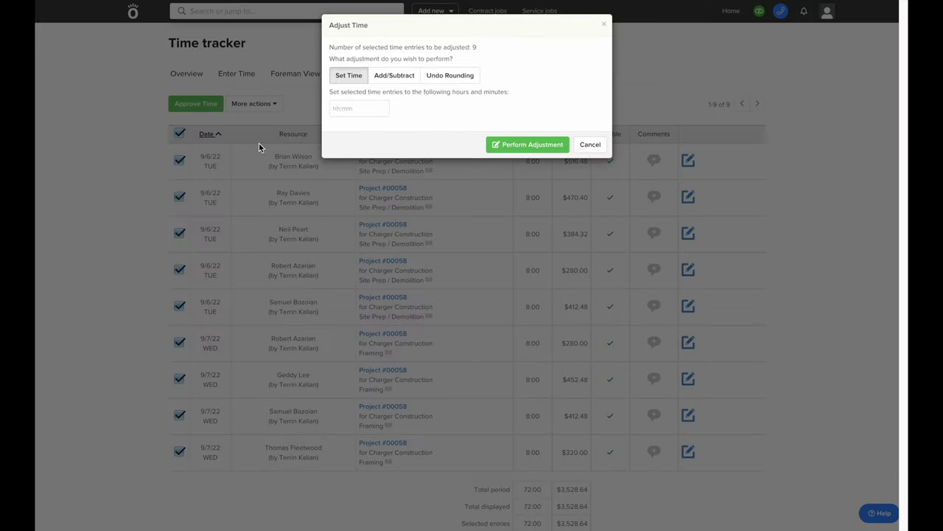
click(394, 77)
click(396, 111)
click(377, 143)
text(0:30)
click(435, 150)
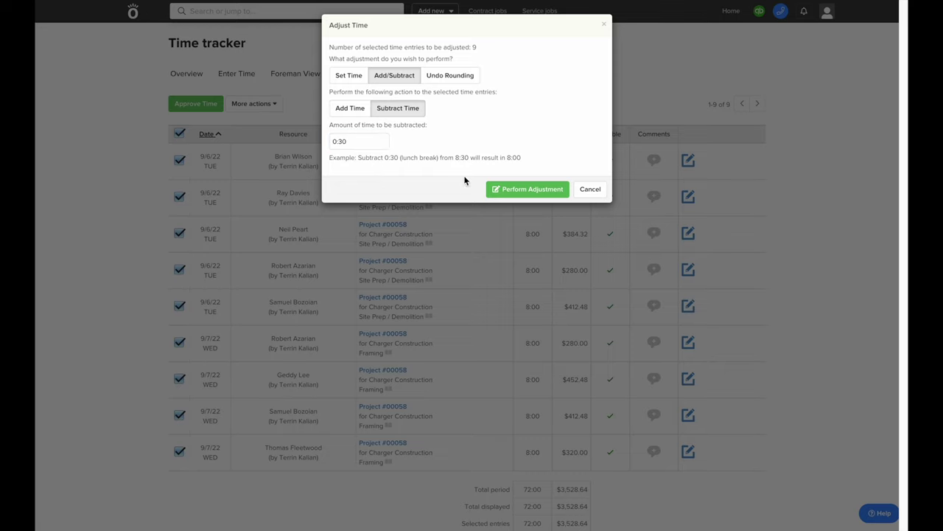
click(507, 193)
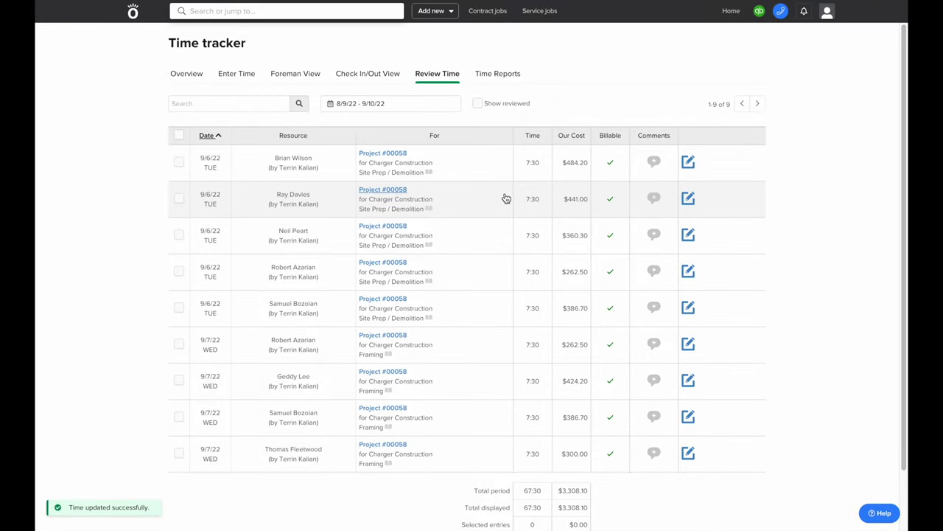
Approve all nine time entries, totalling 67:30
click(179, 135)
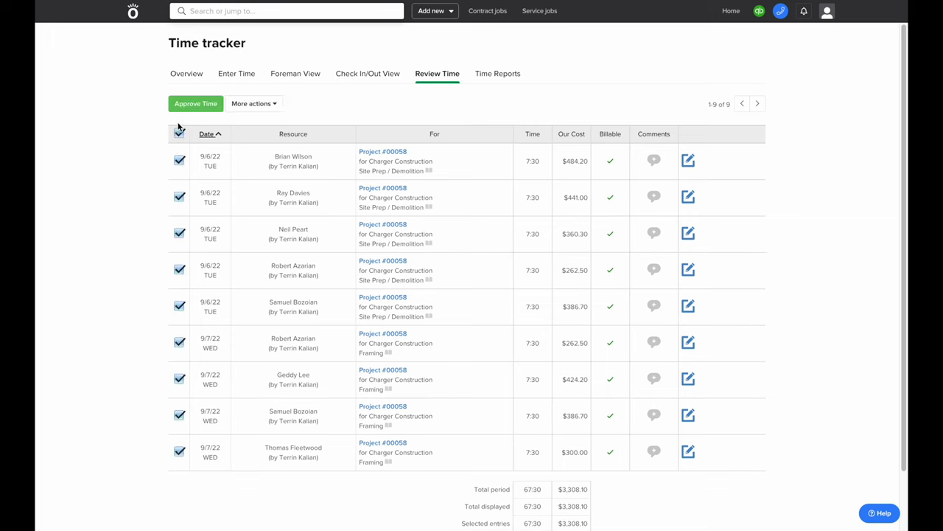
click(185, 108)
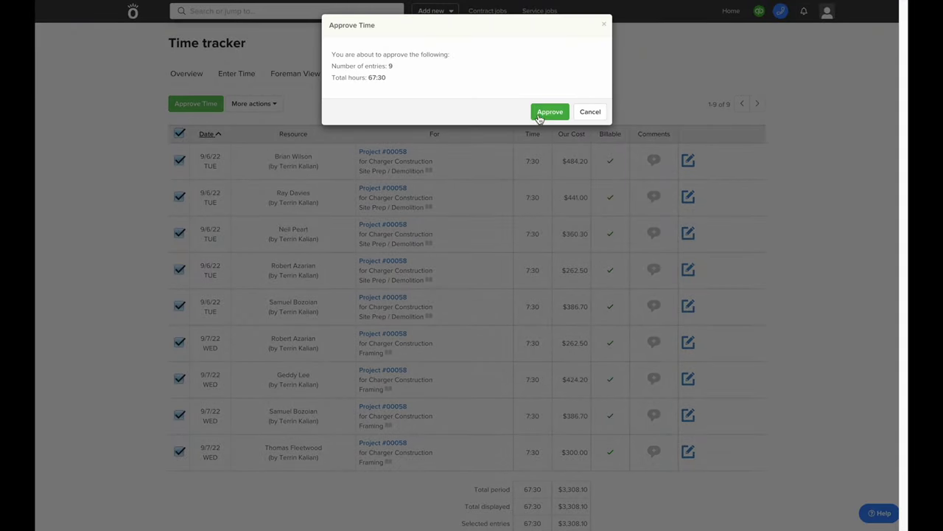
click(548, 113)
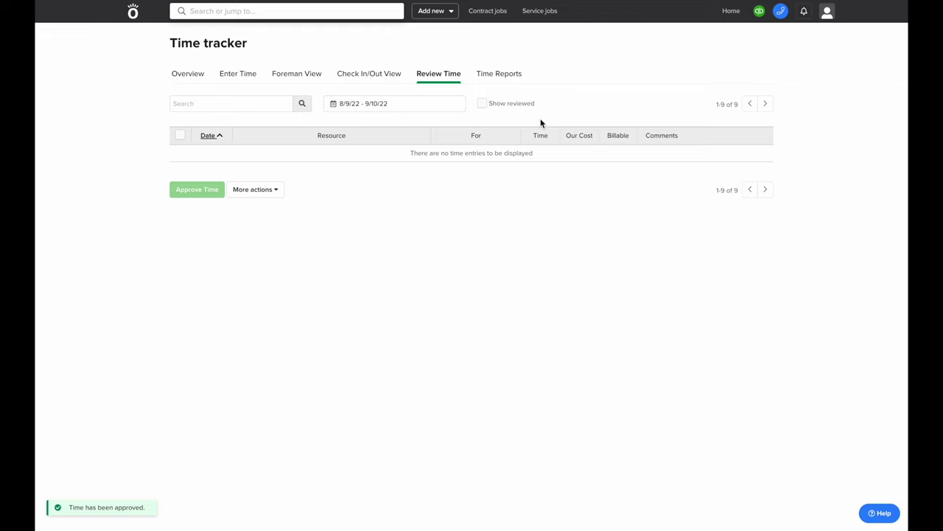
Find Project #00058 by searching 00058 and open its Plan & Track page
click(498, 74)
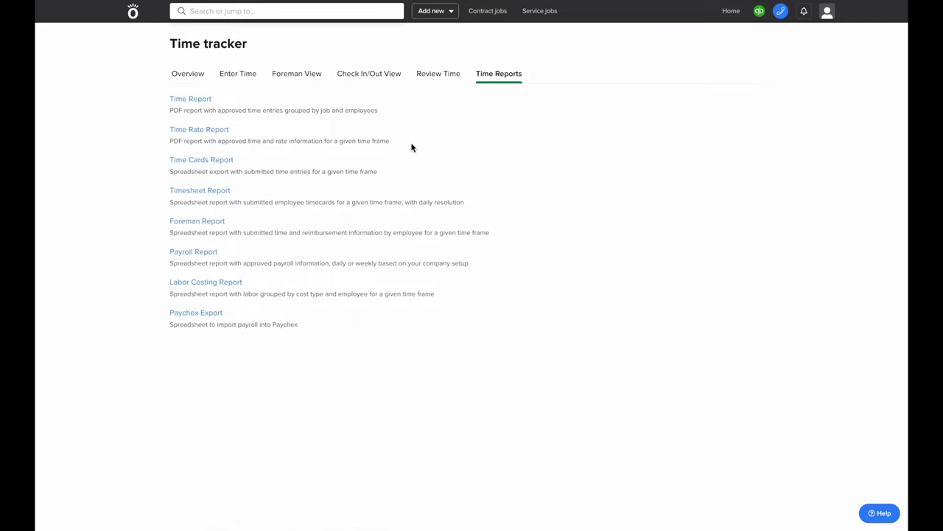
click(340, 11)
text(00058)
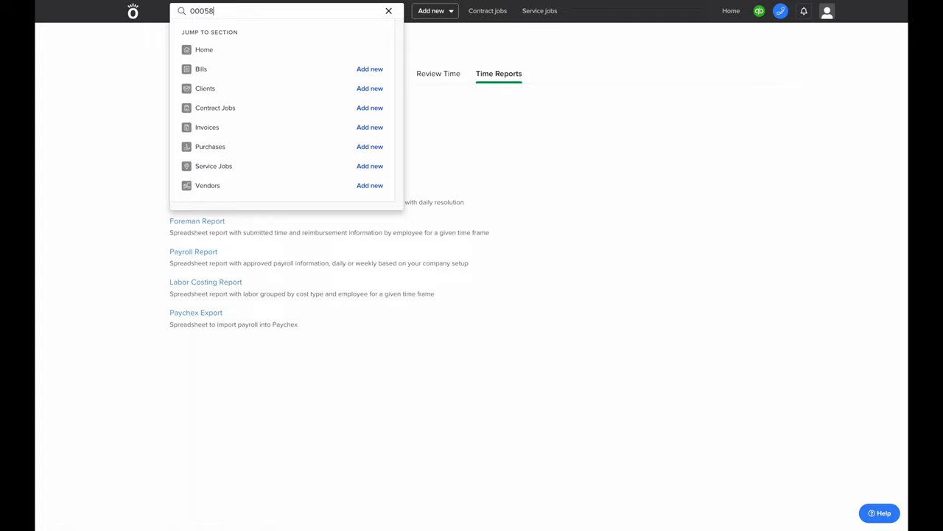
click(317, 56)
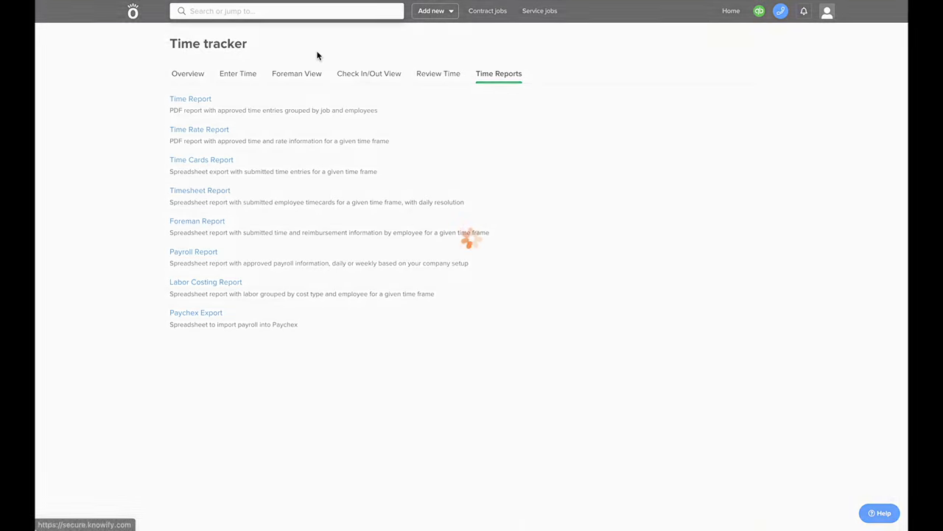
click(251, 77)
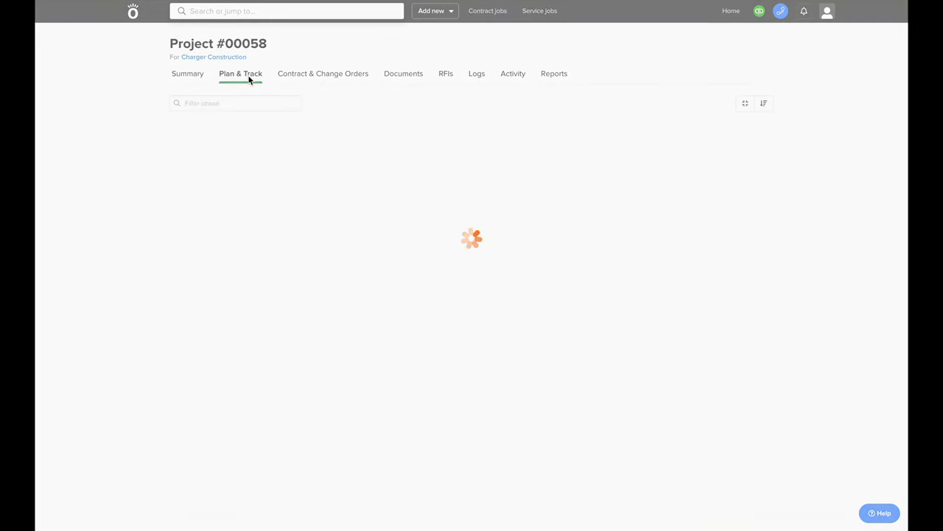
Collapse all phases, expand 3. Plumbing Rough In, and bring up the subcontractor list
scroll(307, 127, down, 1)
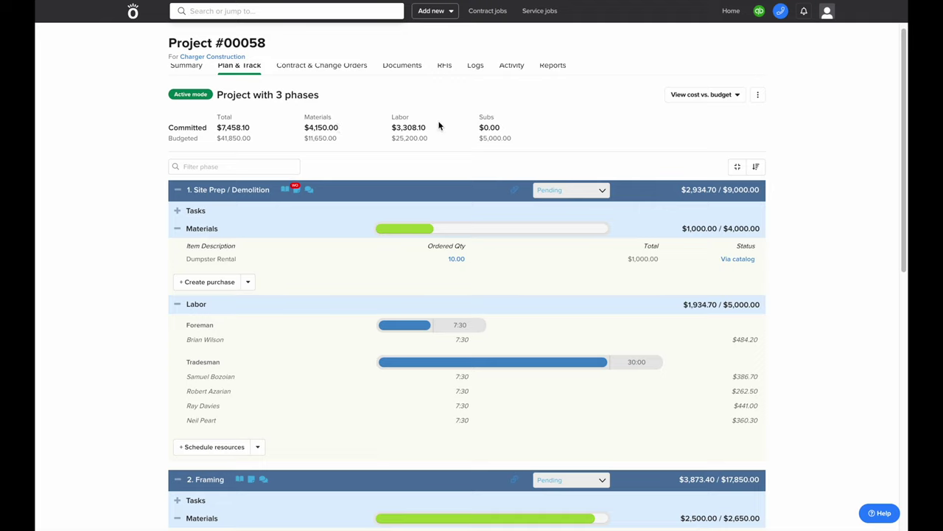
click(737, 166)
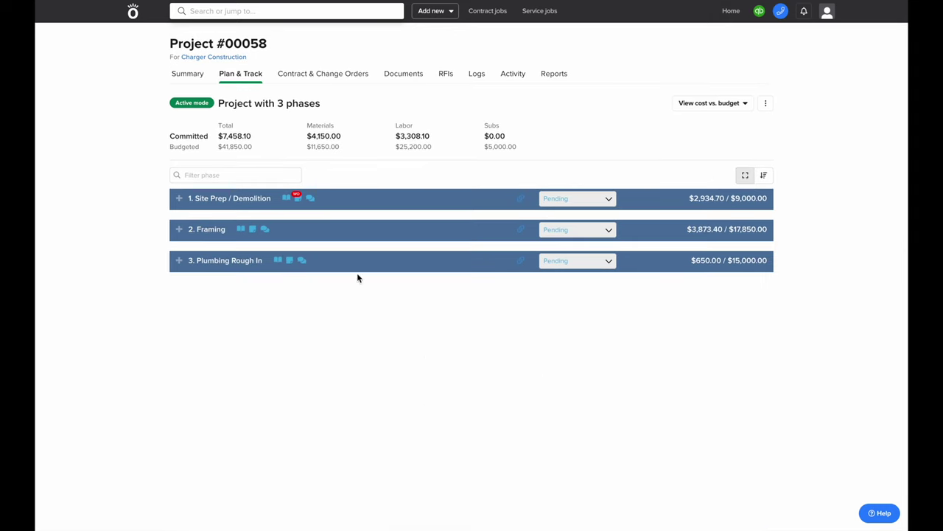
click(355, 269)
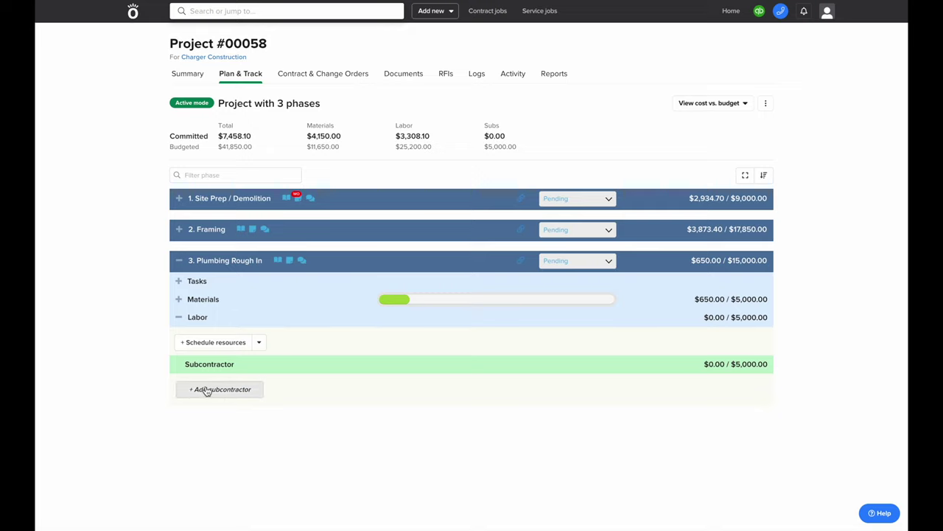
click(228, 393)
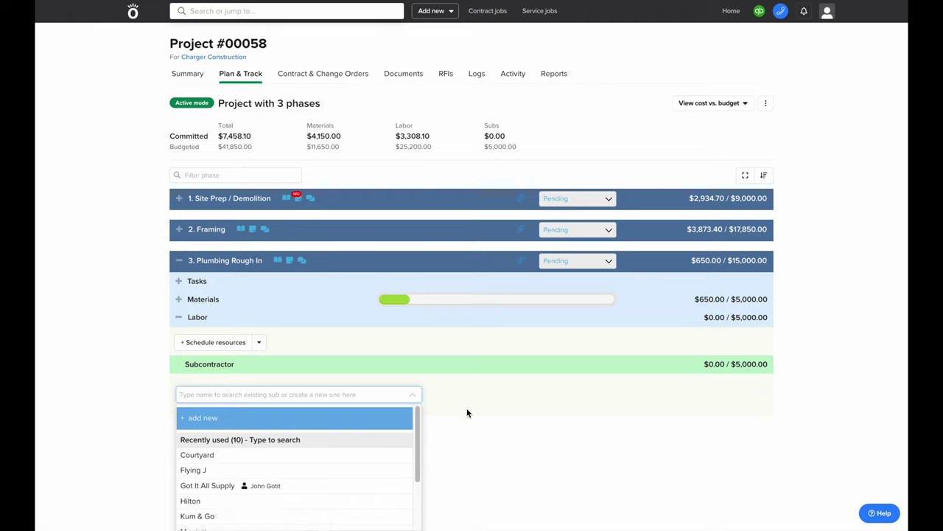
scroll(373, 450, down, 2)
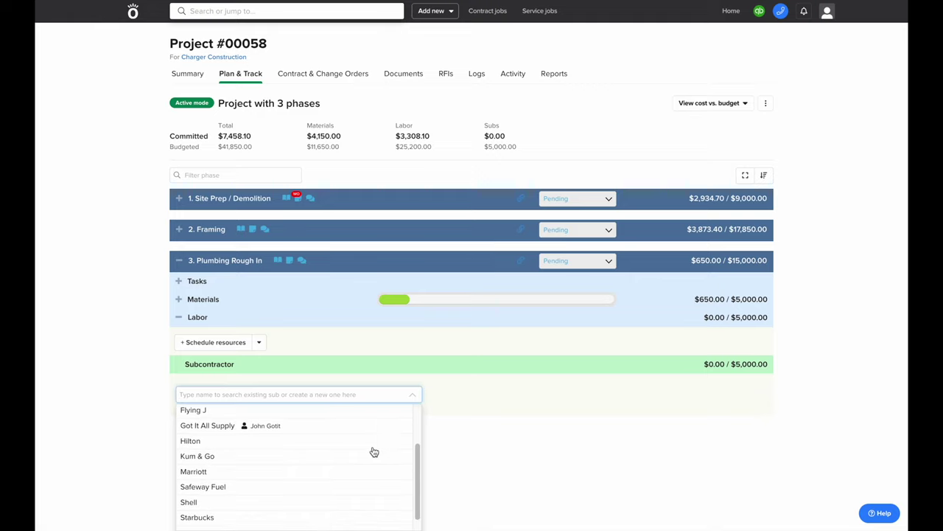
scroll(373, 451, up, 2)
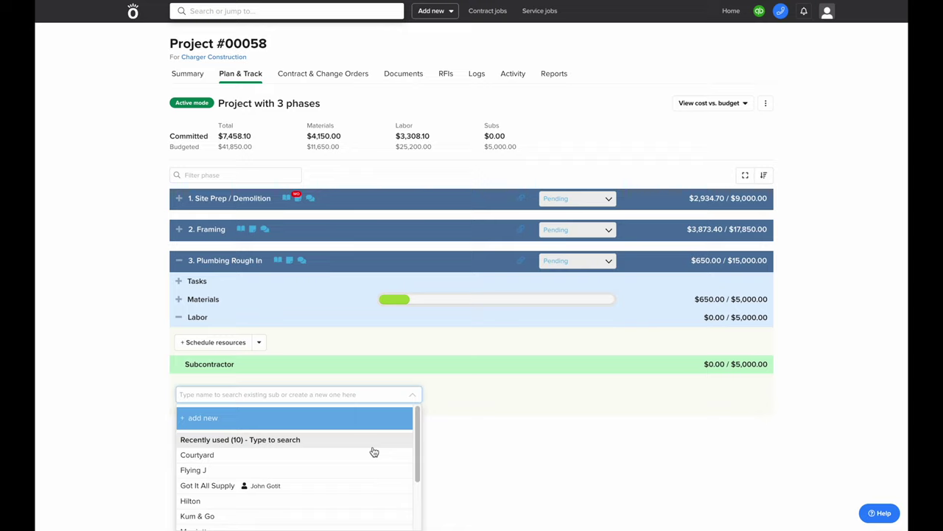
Pick Pete's Plumbing by searching 'pete' and set its contract value to $4,500
click(347, 395)
text(pete)
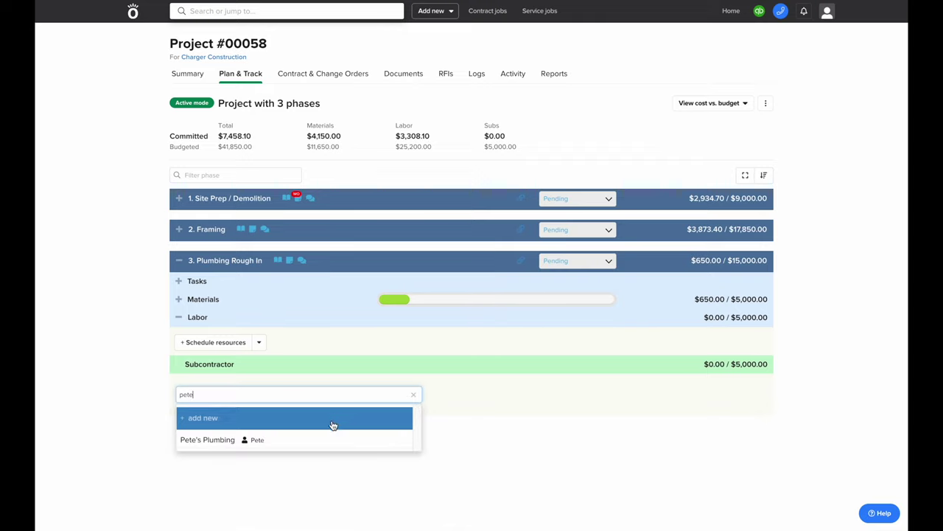
click(258, 442)
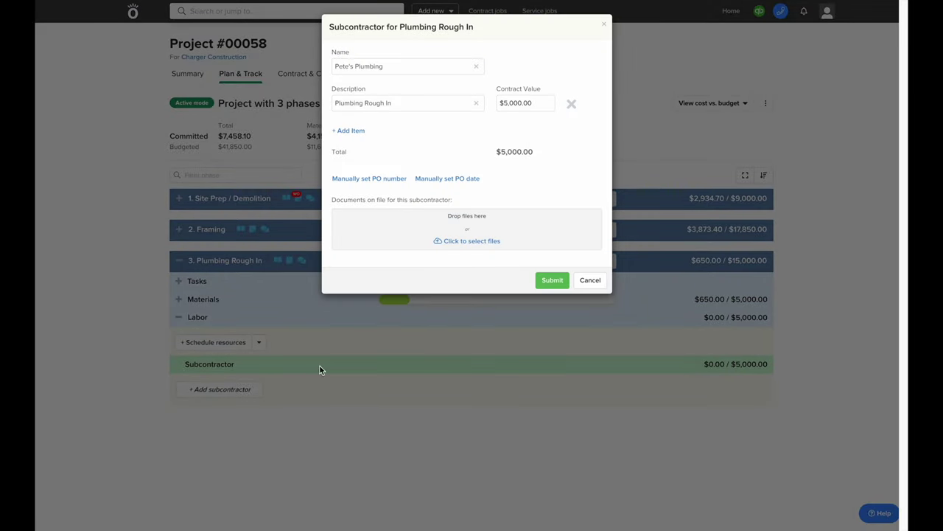
click(534, 108)
text(4500)
click(530, 161)
Add an 'Additional Materials' line at $300 and submit the subcontractor contract
click(360, 138)
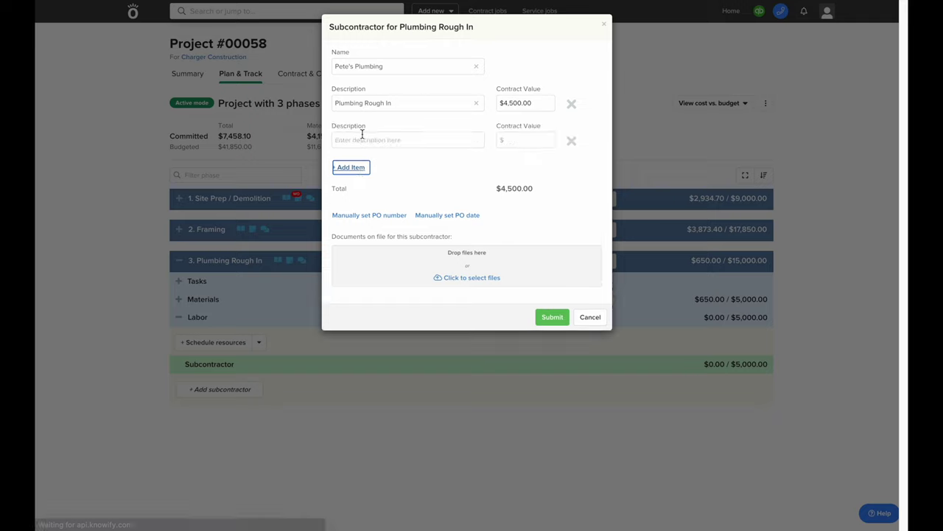
click(363, 140)
text(Additional Materials)
key(Tab)
key(Tab)
key(shift+Tab)
text(300)
click(389, 180)
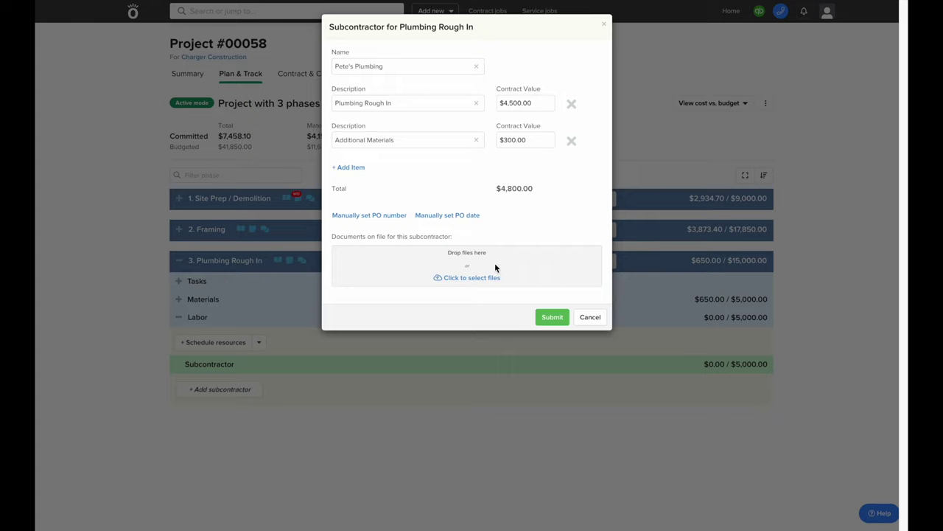
click(553, 318)
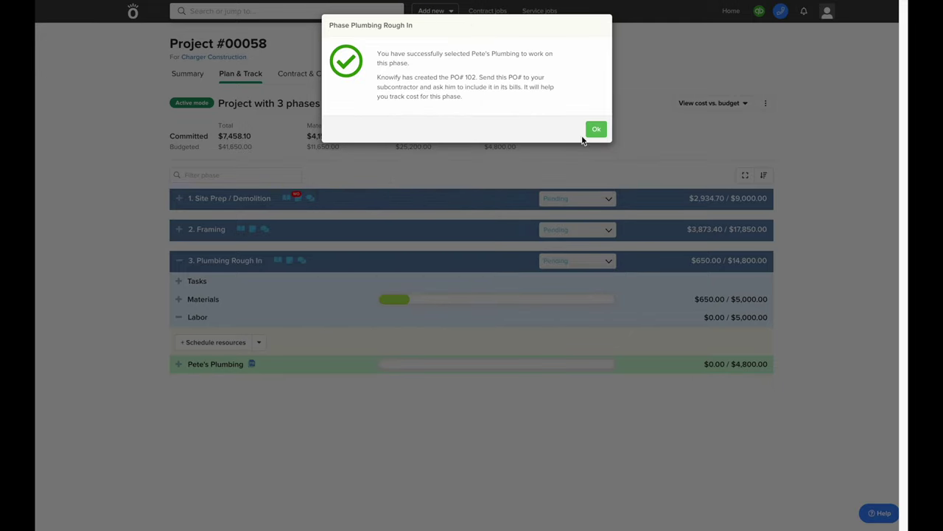
Expand Pete's Plumbing to review its contract, billed and Paid to Date amounts
click(595, 130)
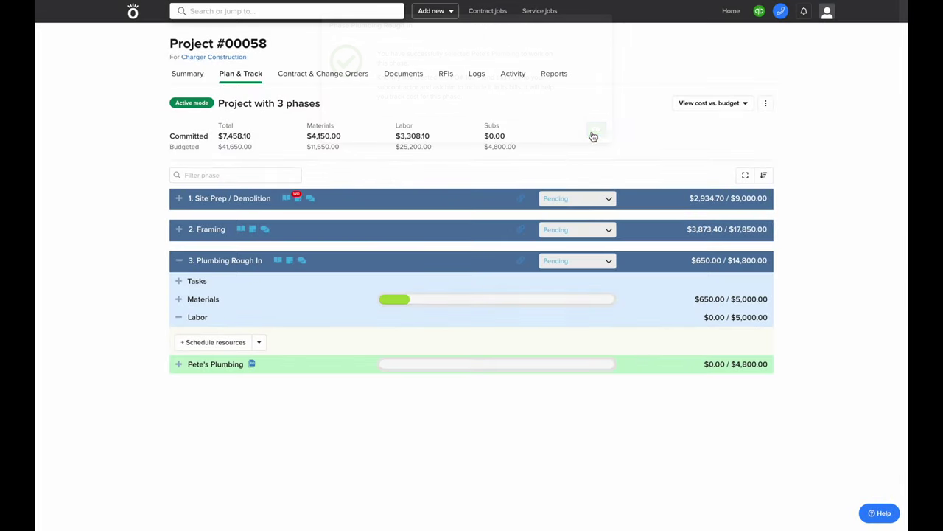
click(302, 366)
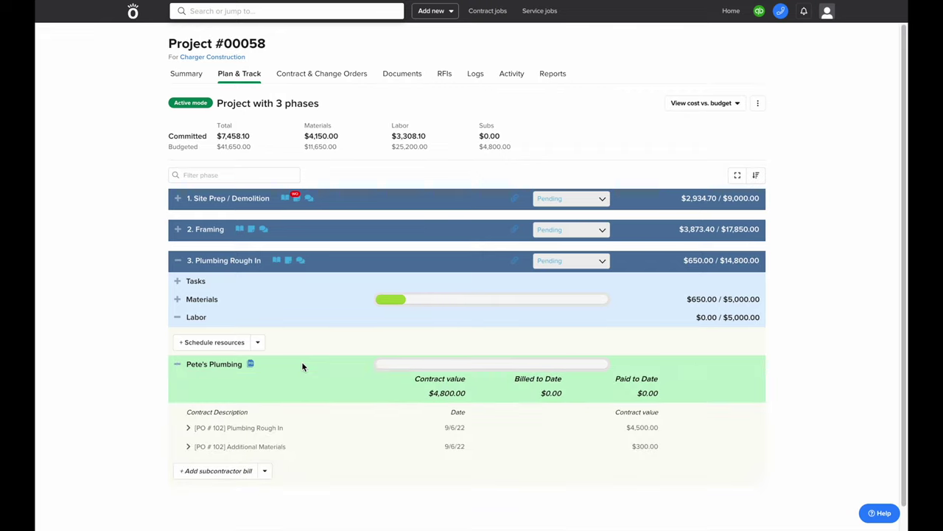
drag(432, 393, 558, 398)
drag(636, 395, 668, 399)
scroll(666, 393, down, 1)
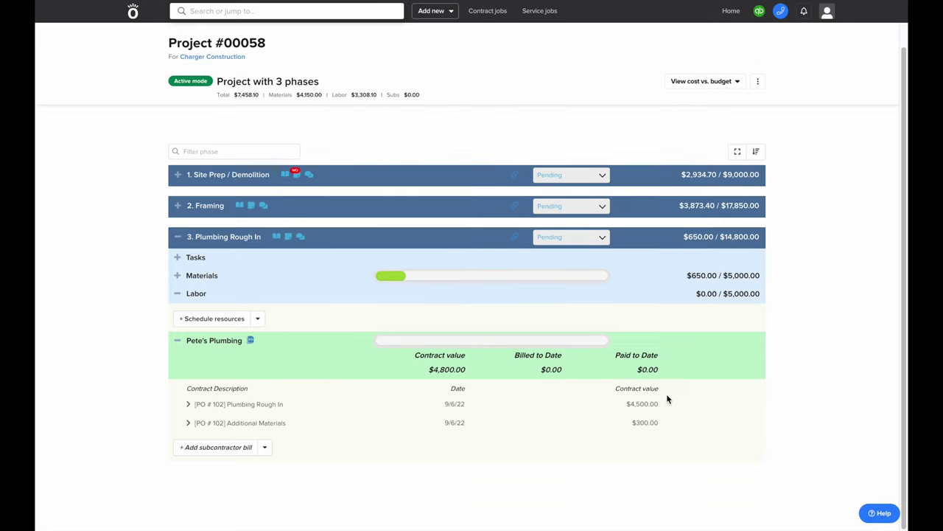
Open purchase order 102 and start emailing it, then discard the email
click(249, 339)
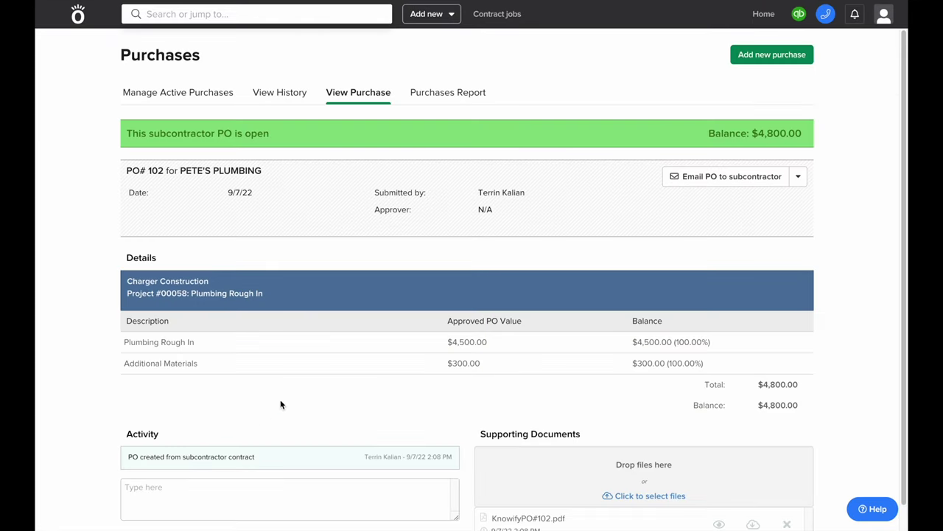
click(668, 181)
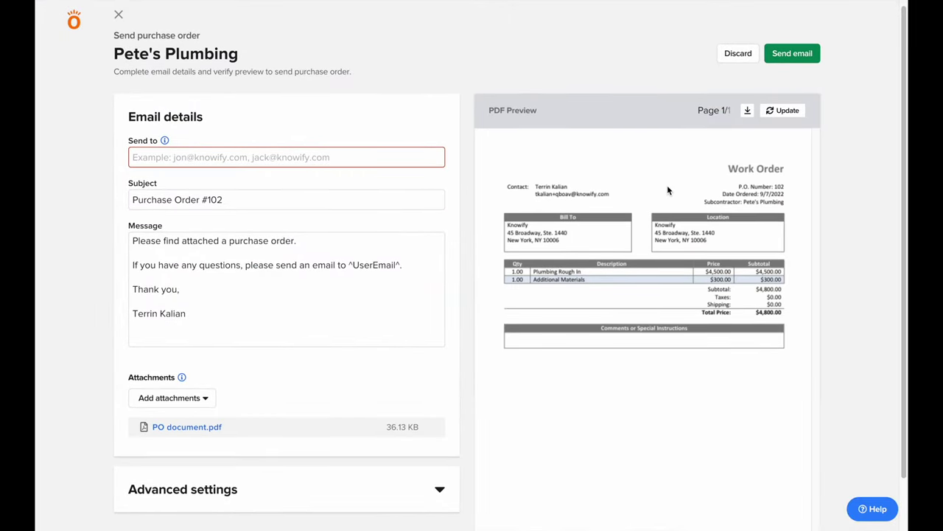
click(737, 59)
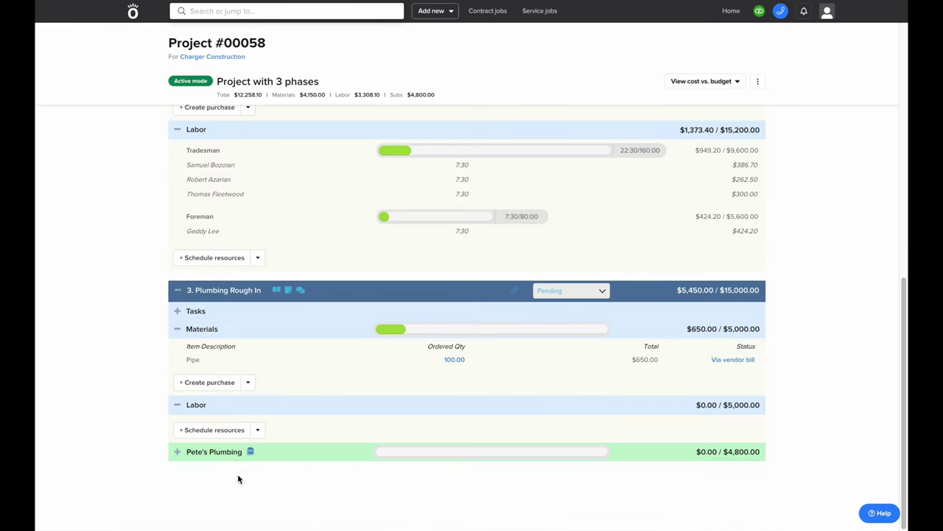
Bill Pete's Plumbing $1,200 for Plumbing Rough In plus $300 materials, totalling $1,500
click(195, 452)
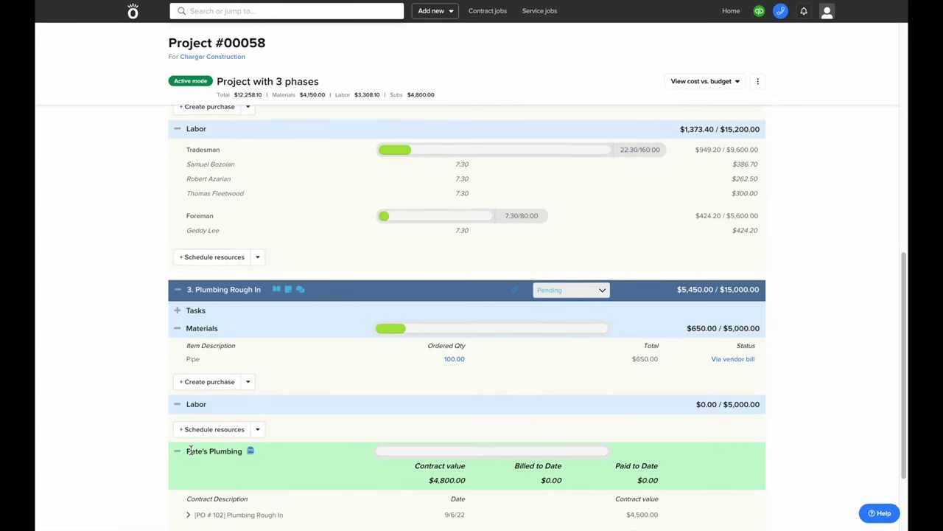
scroll(194, 453, down, 2)
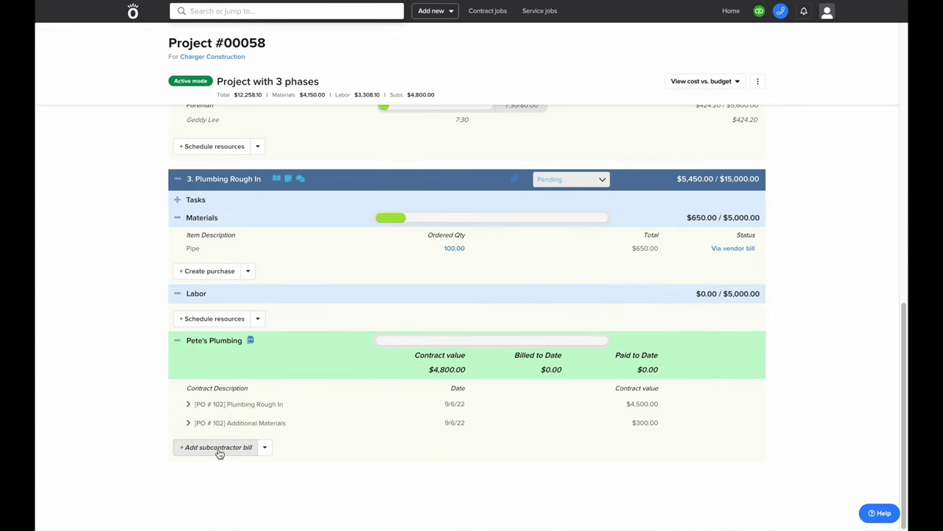
click(218, 448)
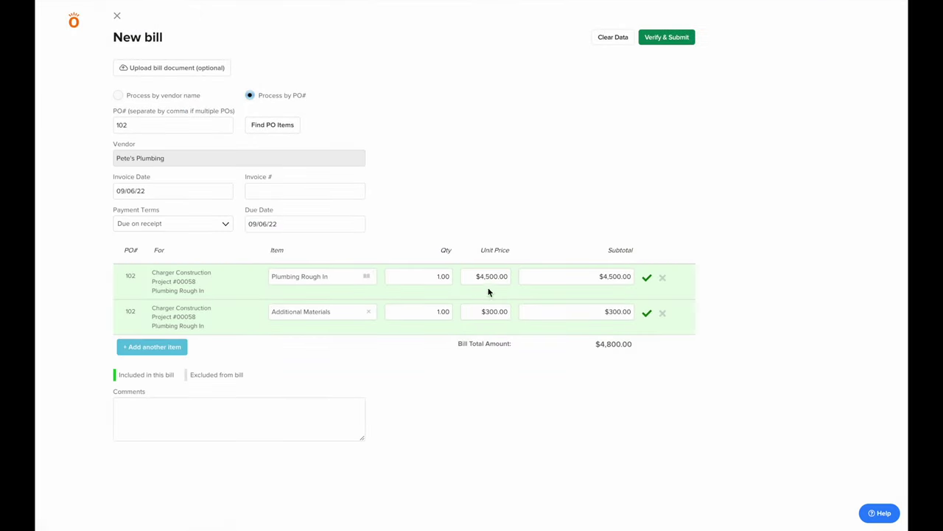
double_click(494, 277)
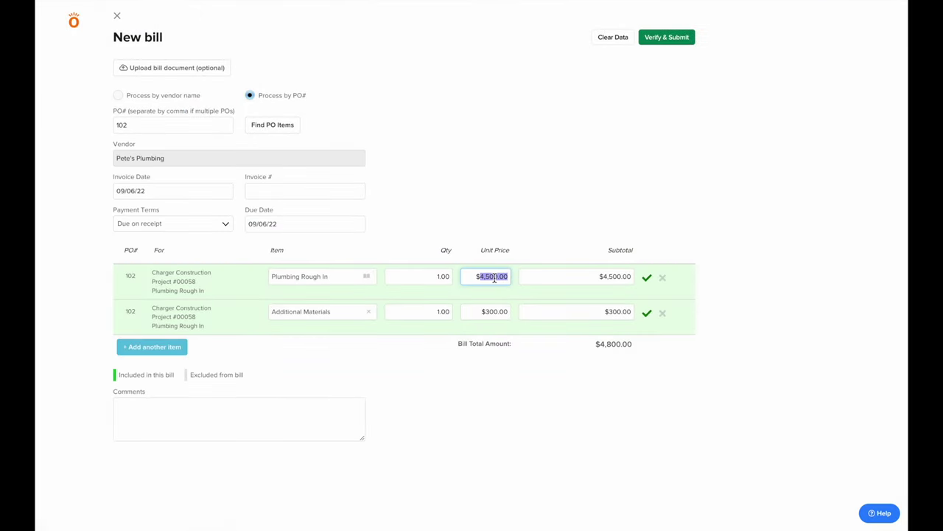
text(1200)
click(497, 374)
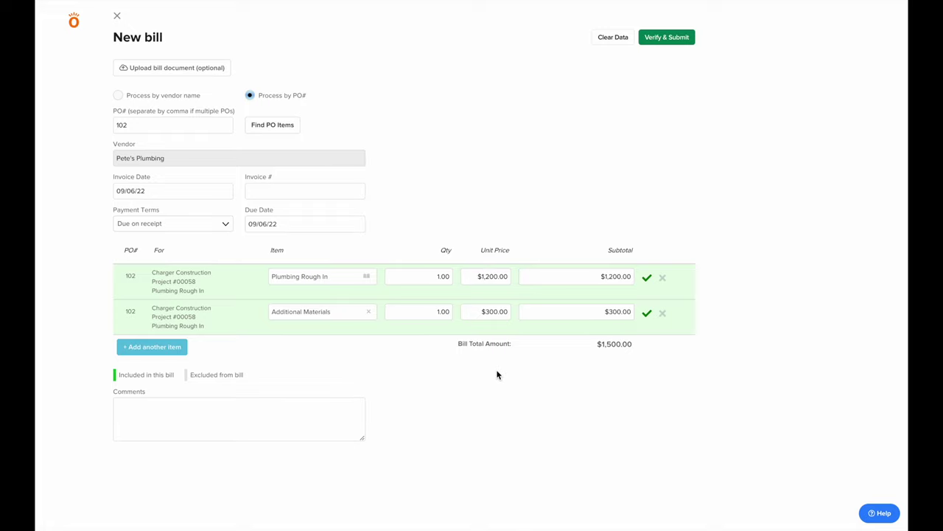
click(690, 38)
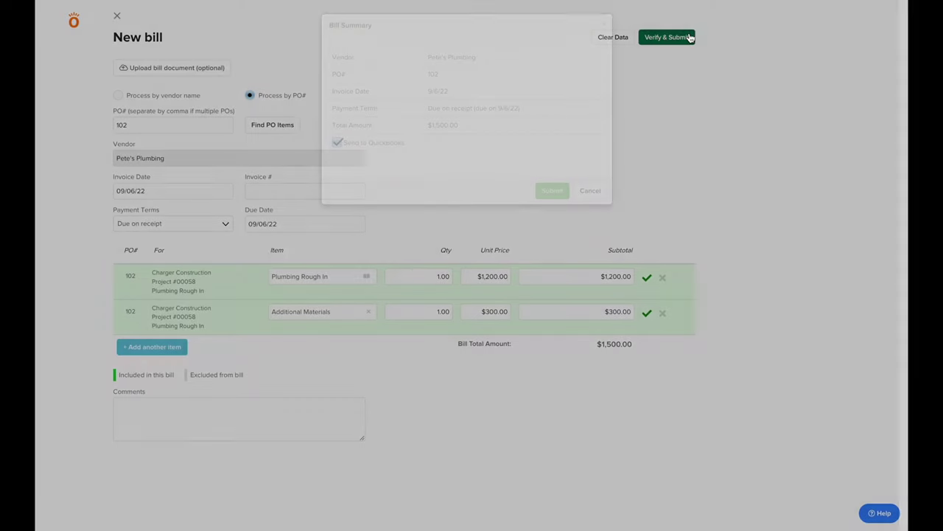
click(554, 194)
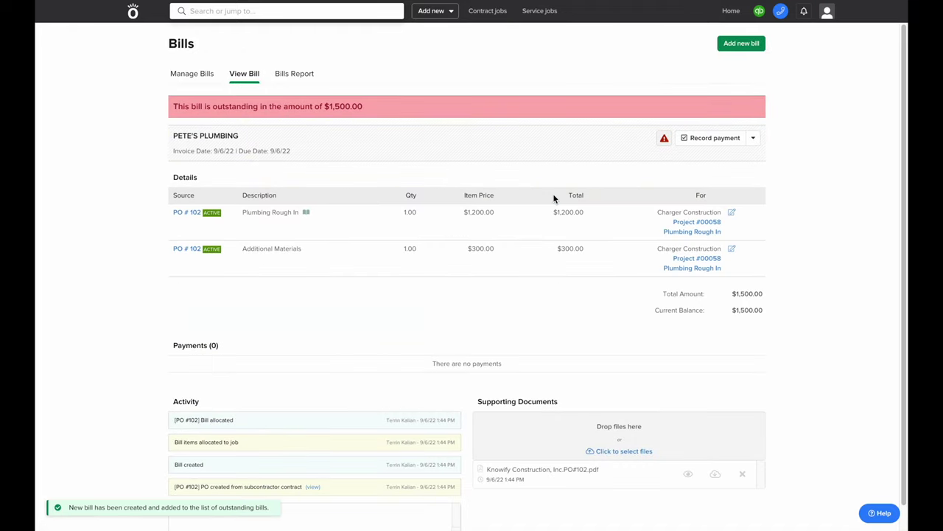
Record a $750 payment against the Pete's Plumbing bill
click(697, 145)
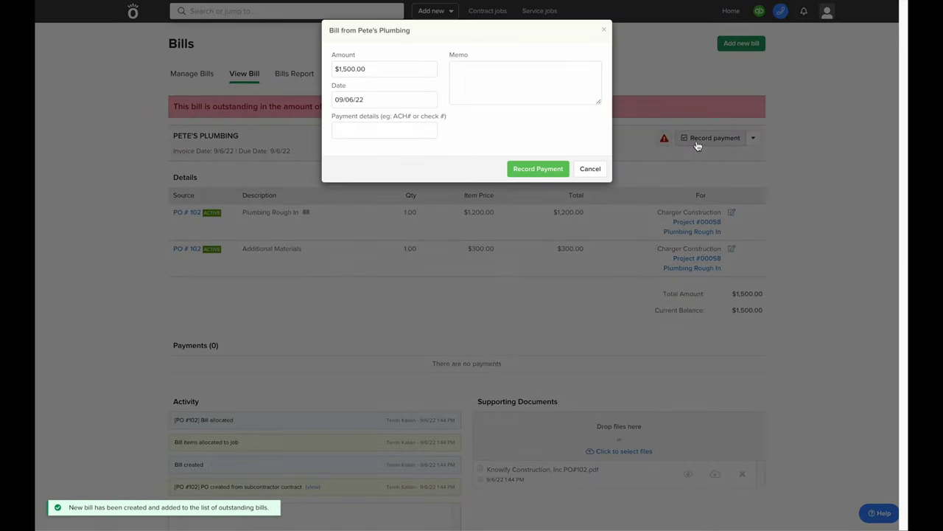
click(404, 73)
double_click(403, 72)
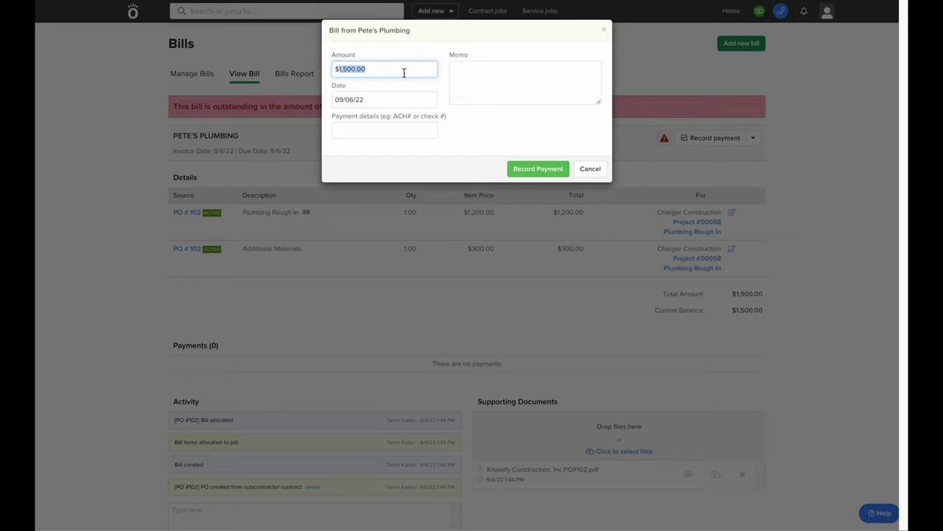
text(750)
click(543, 171)
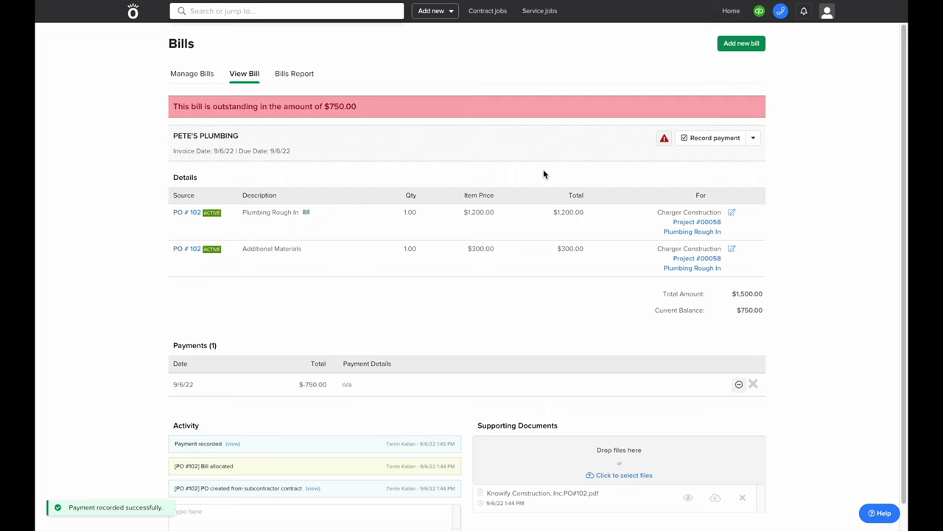
Return to Project #00058, expand Plumbing Rough In and Pete's Plumbing, and show more add options
click(678, 222)
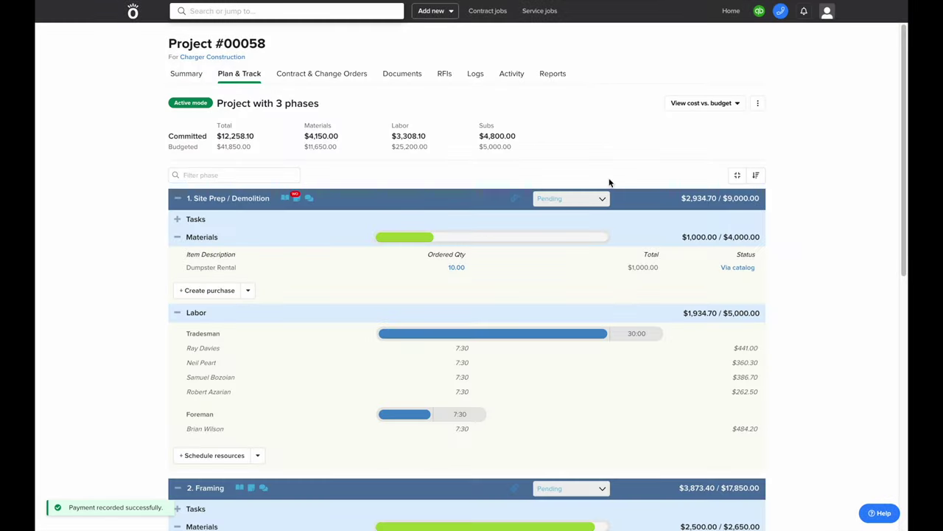
click(737, 175)
click(322, 266)
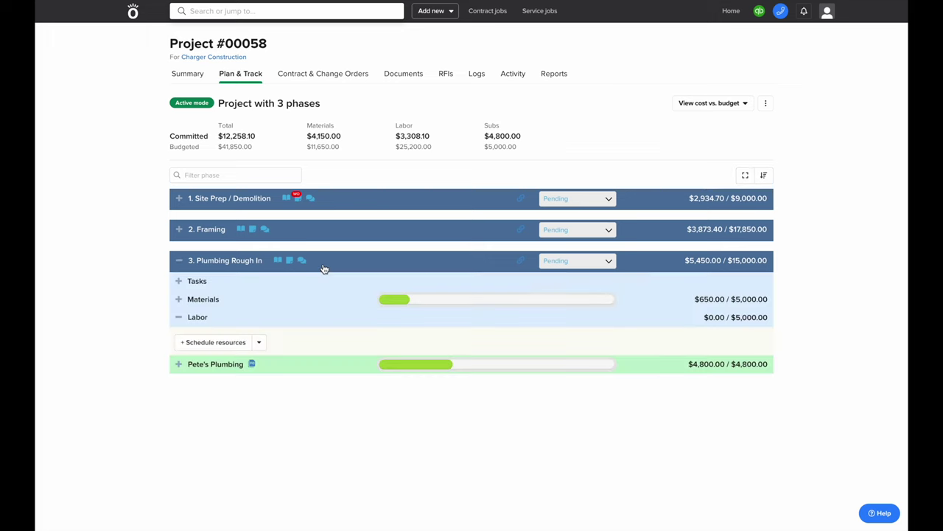
click(318, 364)
scroll(318, 365, down, 2)
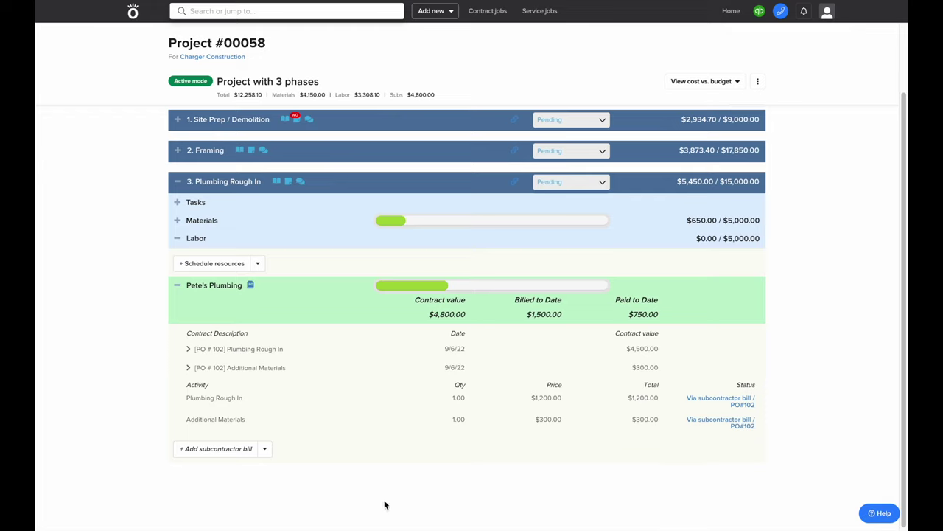
click(264, 449)
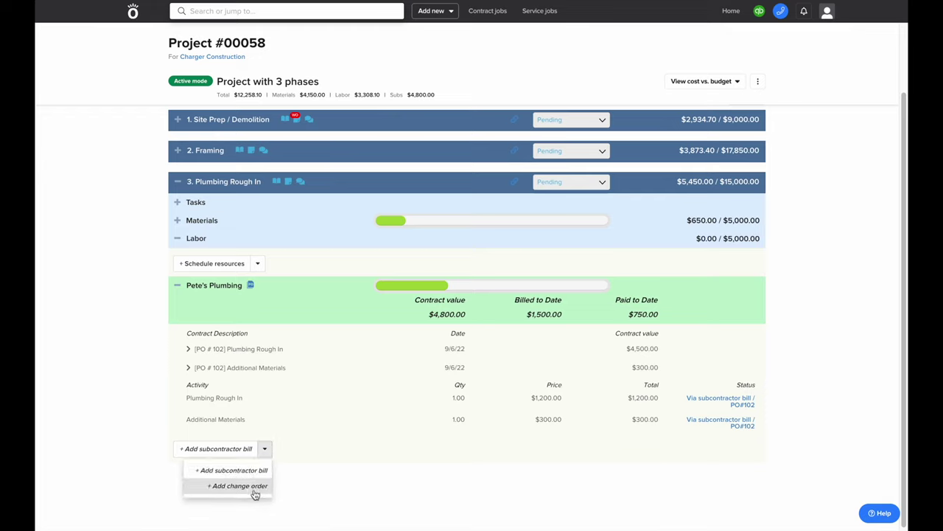
Submit a 'More labor needed' $1,000 change order for Pete's Plumbing on PO #102
click(255, 487)
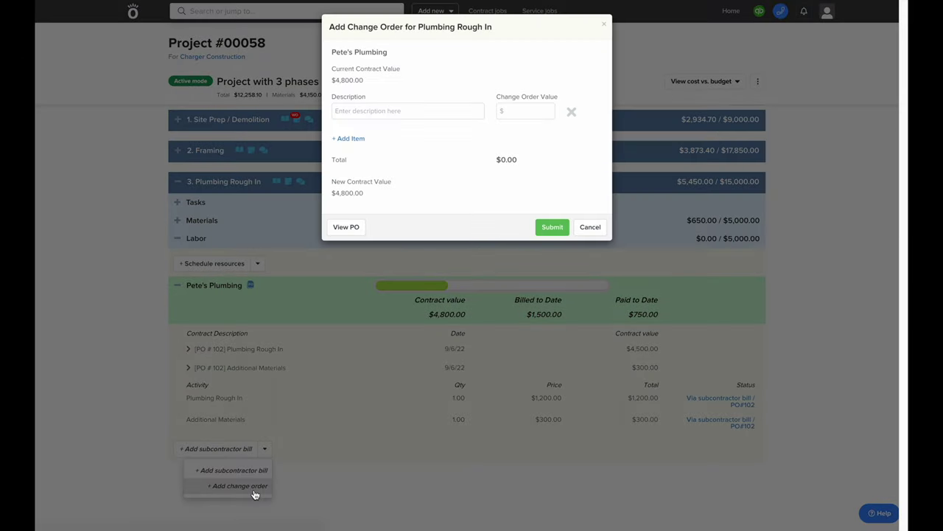
click(395, 114)
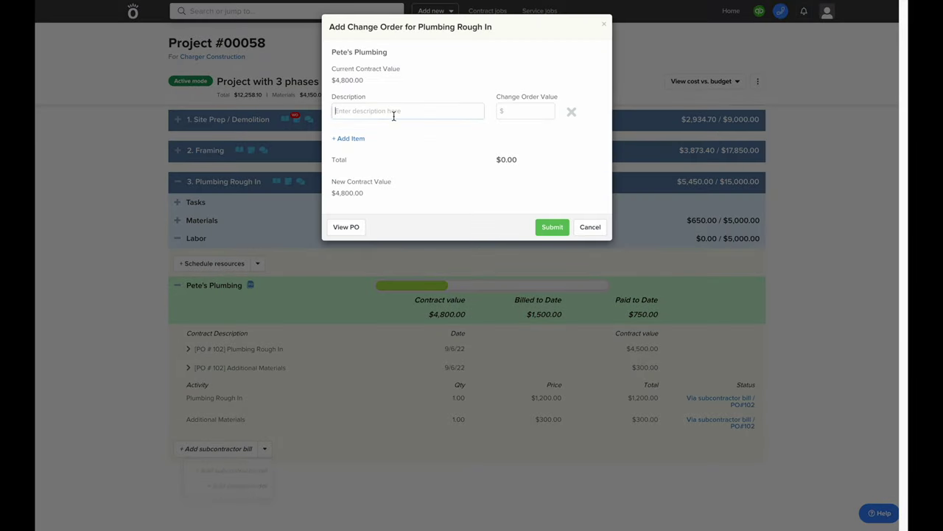
text(More l)
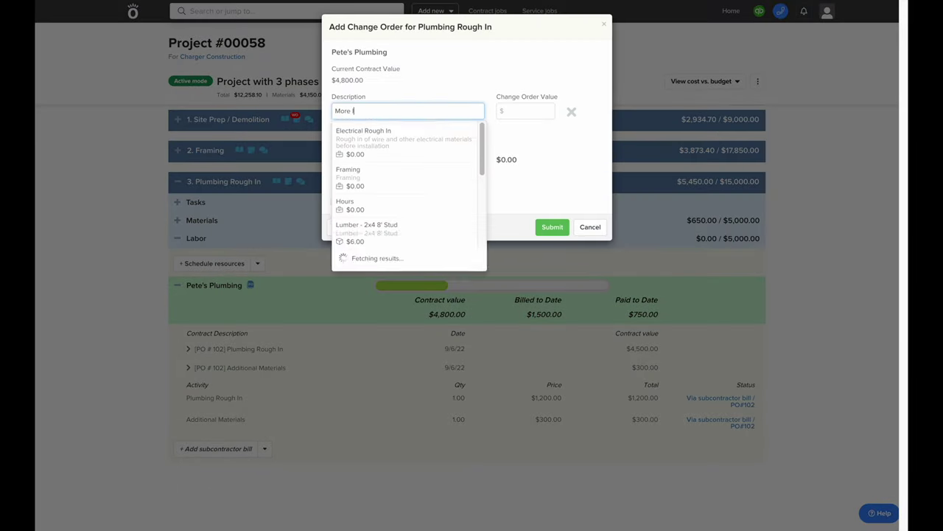
text(abor needed)
key(Tab)
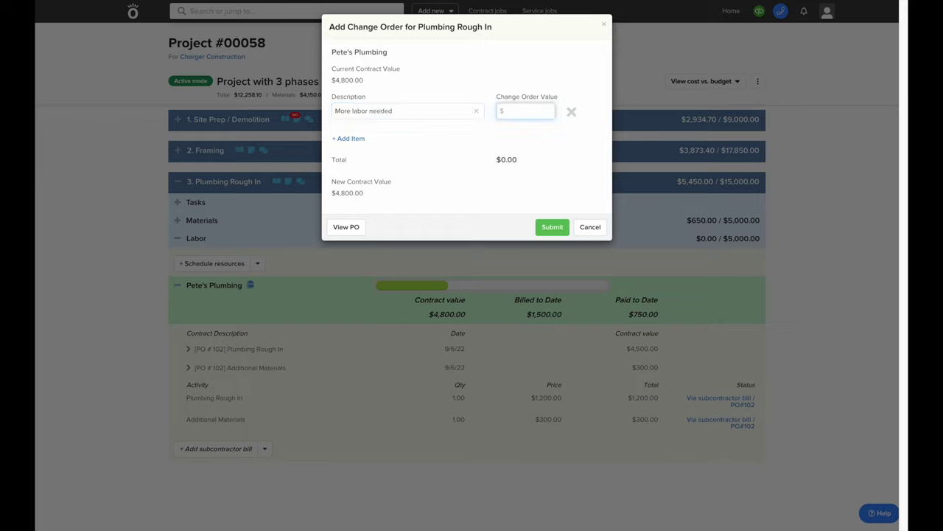
text(1000)
click(432, 190)
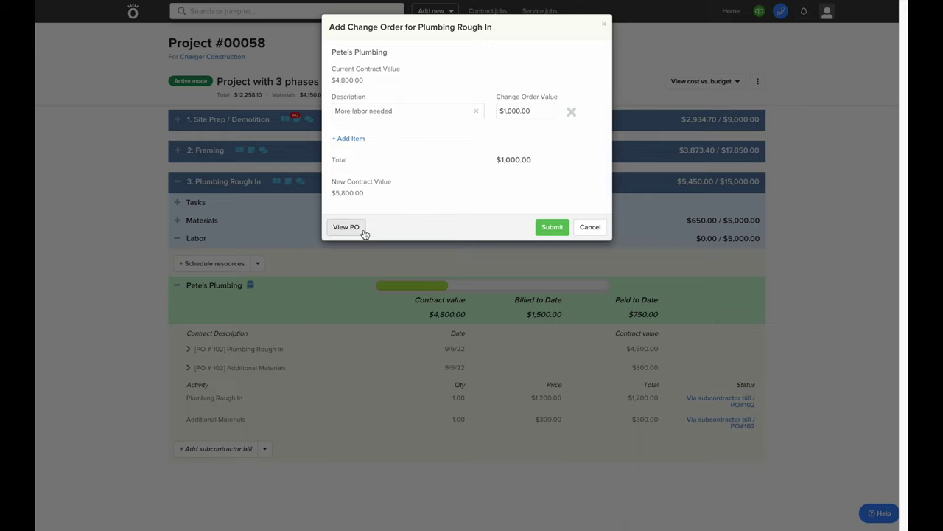
click(549, 229)
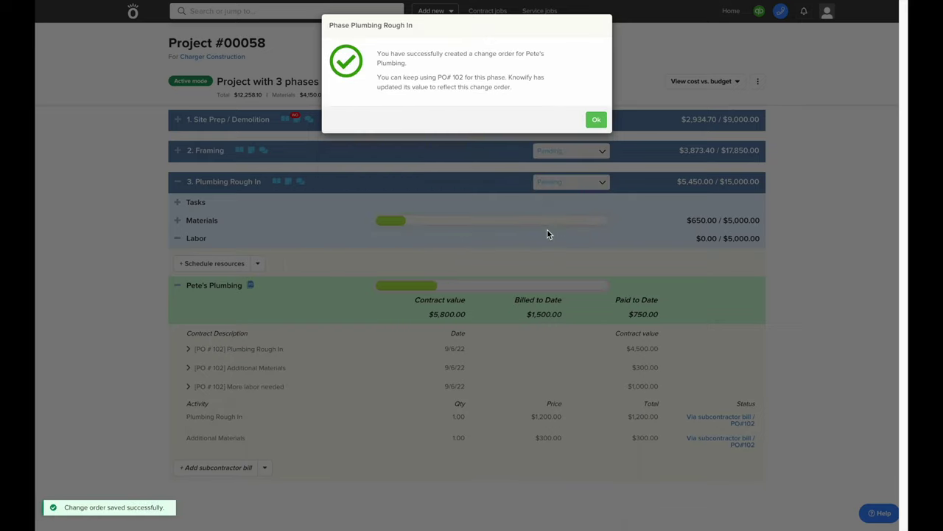
click(599, 121)
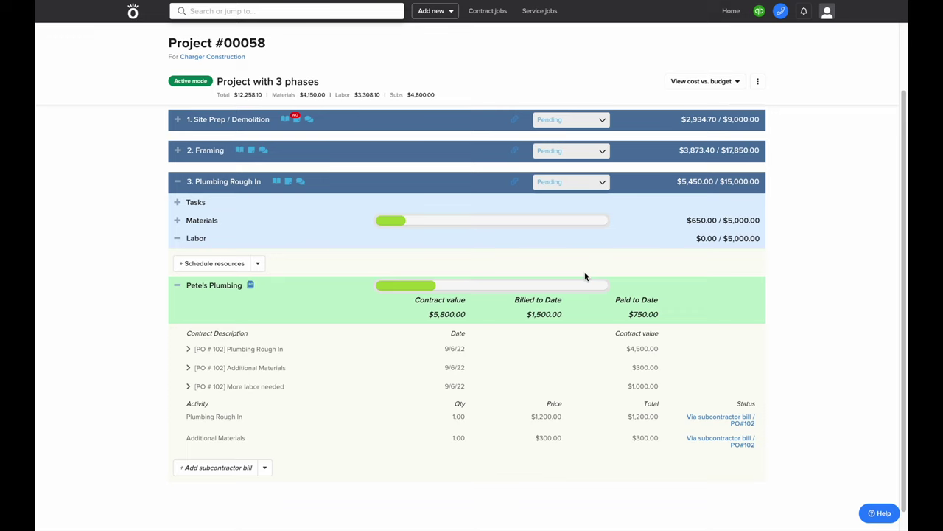
scroll(584, 276, up, 2)
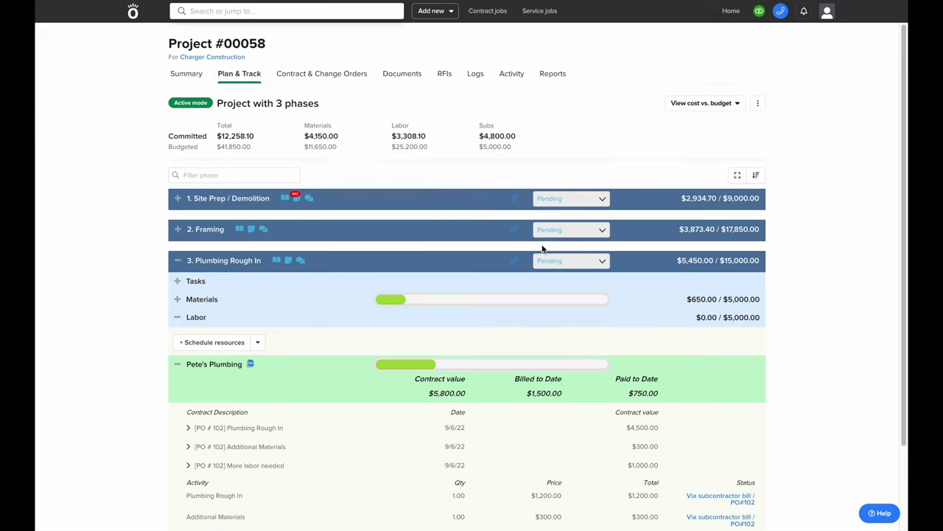
Refresh Plan & Track to show $13,258.10 committed, then view Contract & Change Orders
click(242, 73)
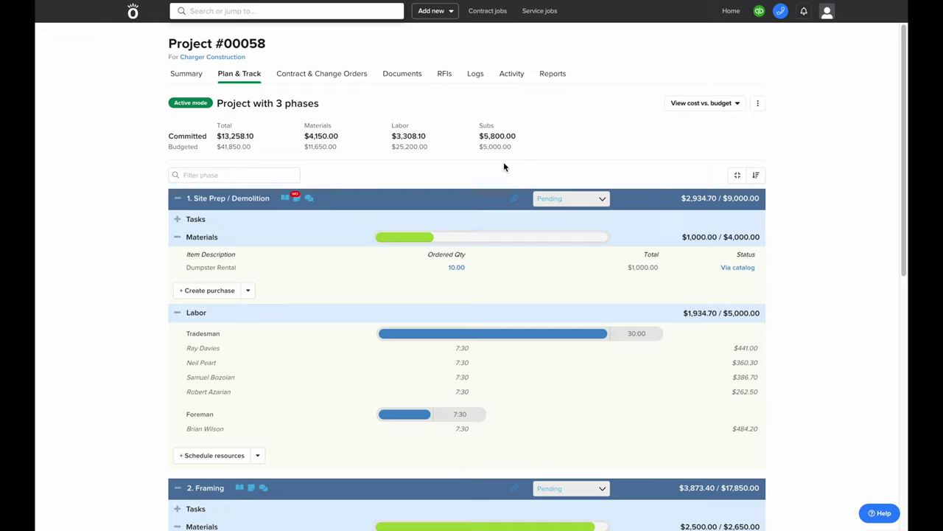
click(310, 76)
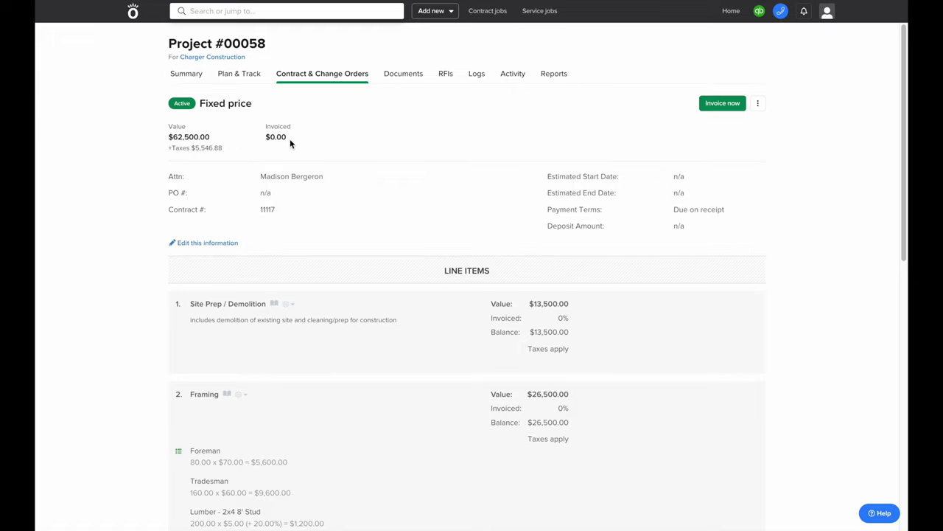
Add an active $2,000 'Additional Plumbing Hours' change order, raising the contract to $64,500
scroll(289, 138, down, 2)
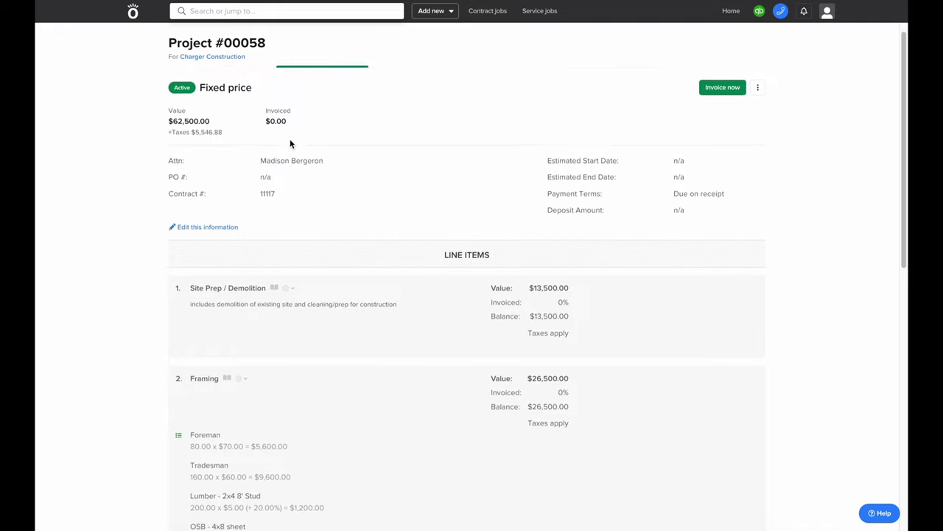
scroll(289, 144, down, 5)
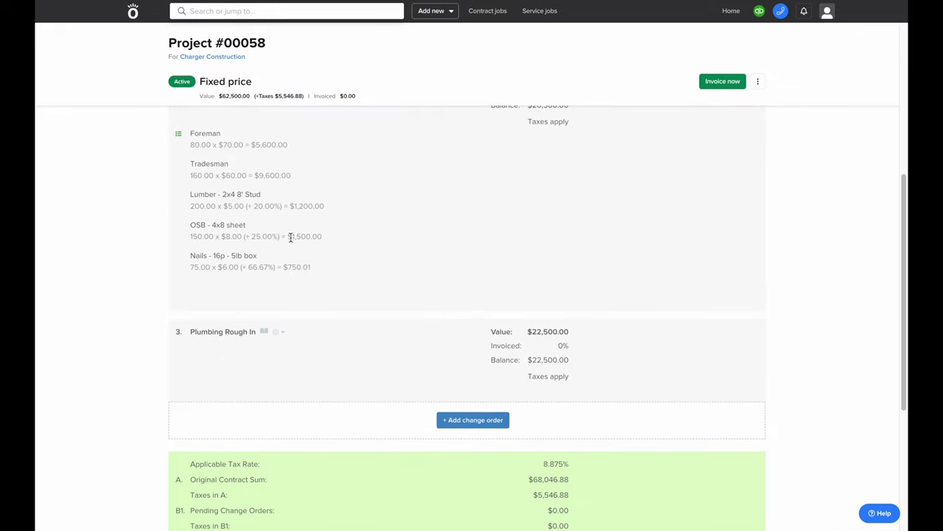
click(472, 420)
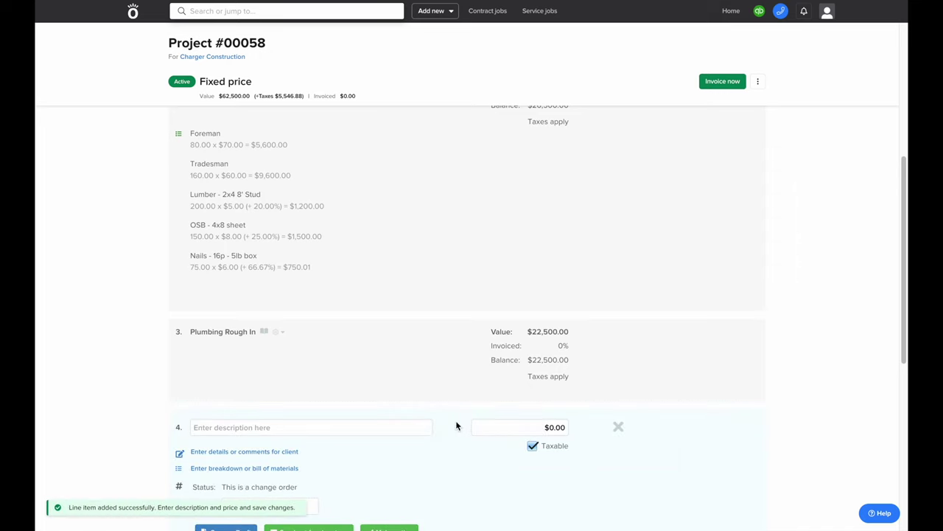
click(390, 324)
text(Additional PL)
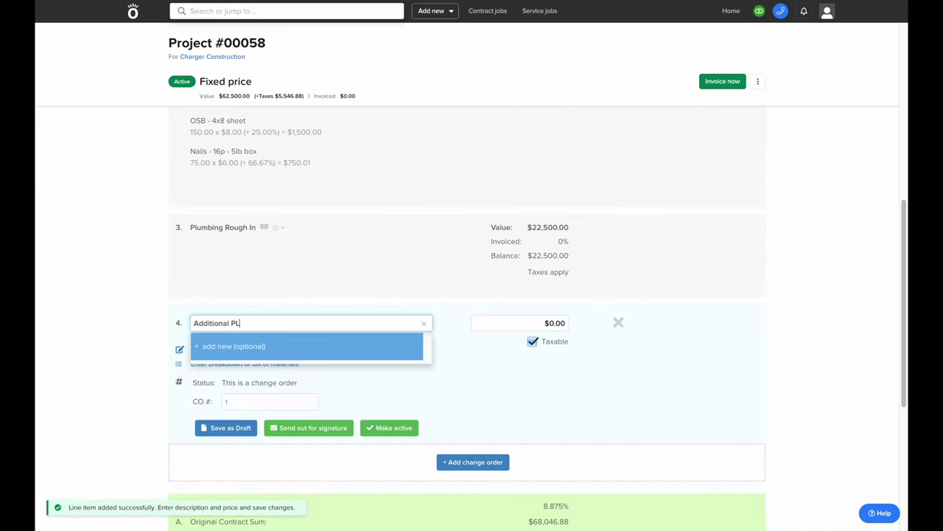
text(u)
text(umbing Hours)
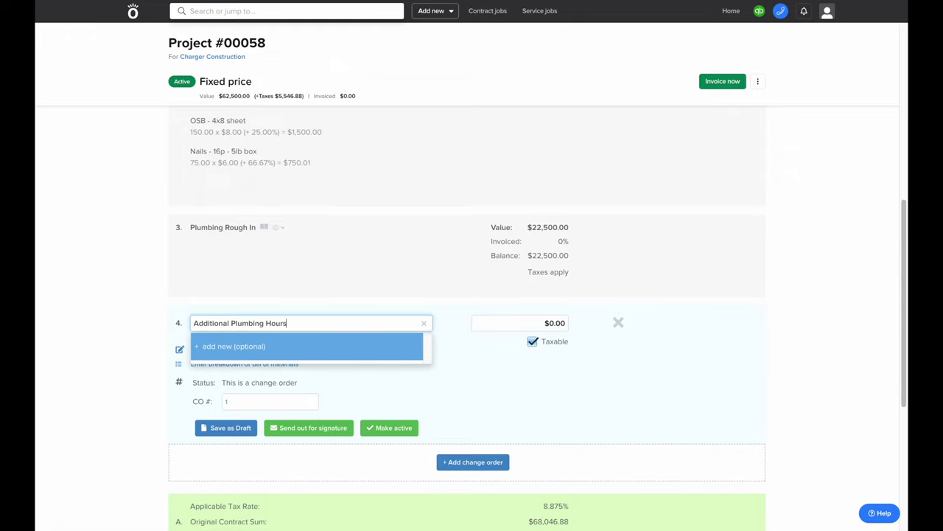
key(Tab)
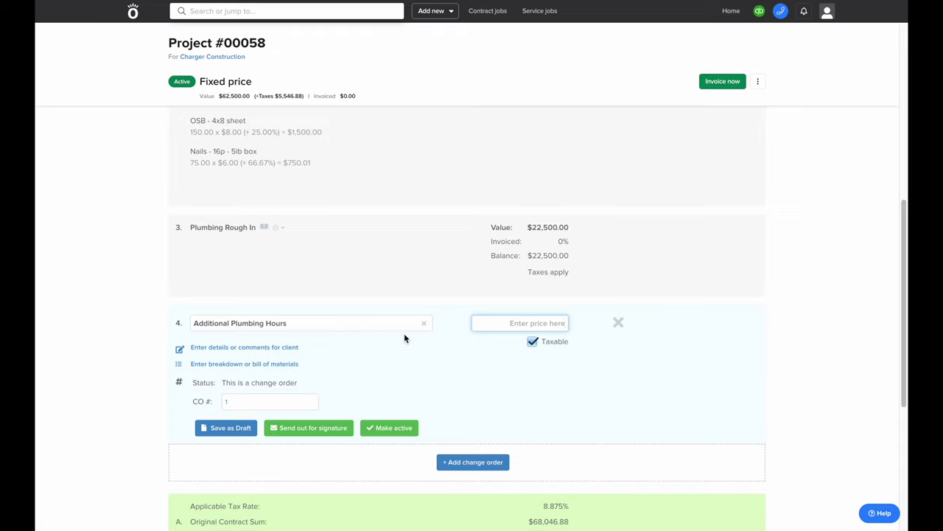
text(2000)
click(340, 421)
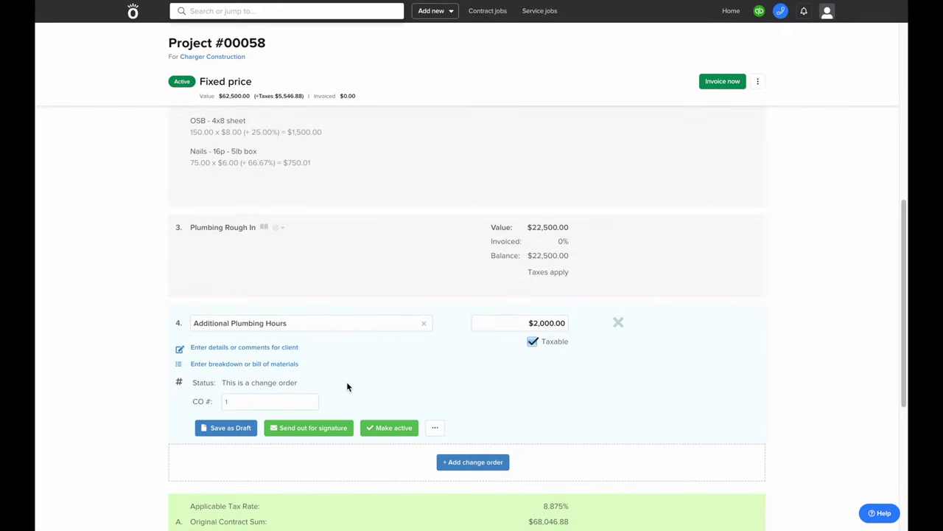
click(374, 429)
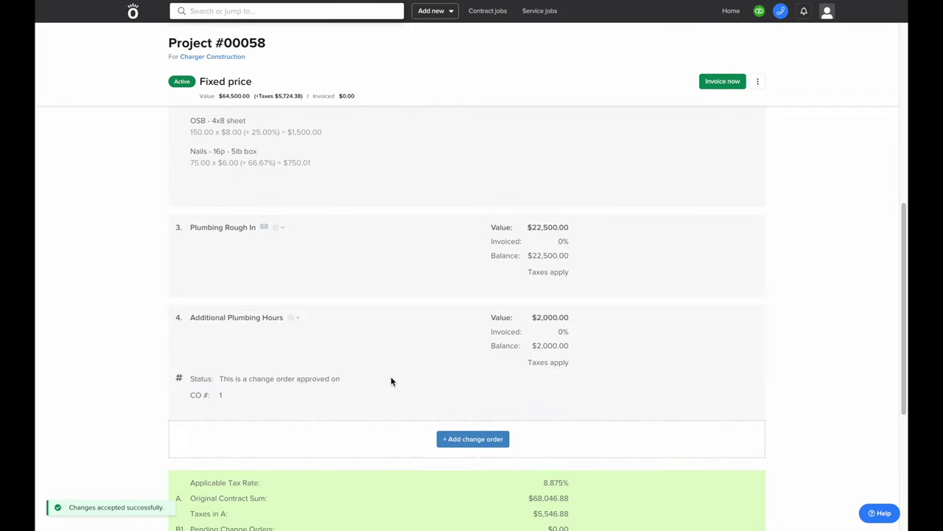
Start a new invoice for Project #00058
scroll(392, 381, up, 5)
scroll(391, 377, up, 3)
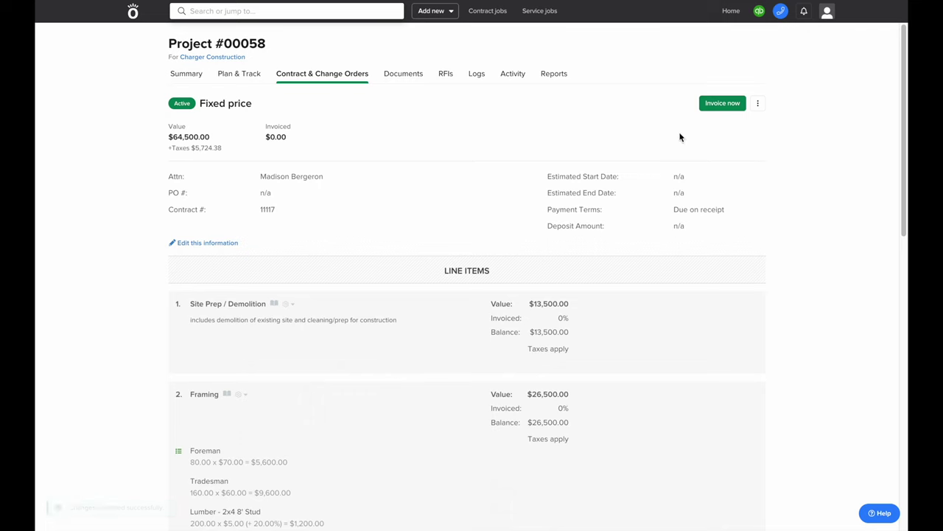
click(714, 102)
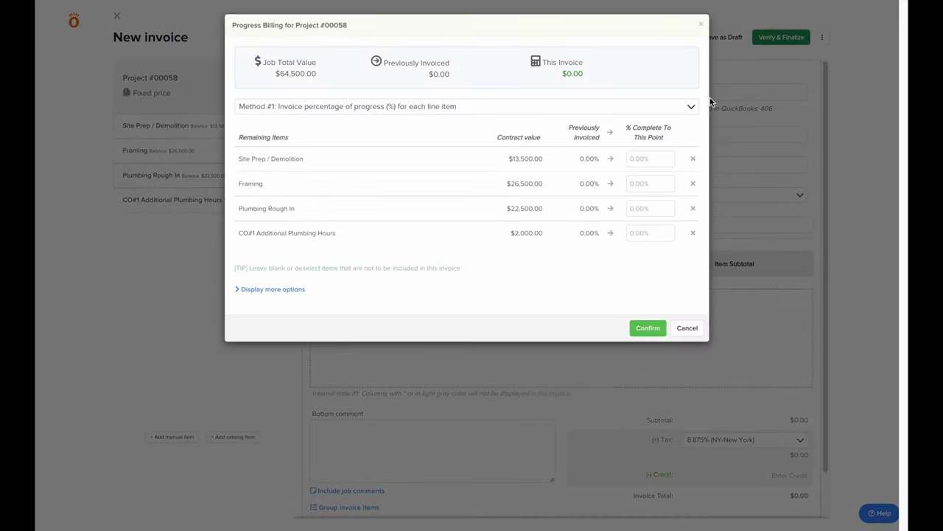
Try billing every line at 100%, then a $5,000 set amount for Site Prep / Demolition
click(611, 160)
click(635, 178)
text(100)
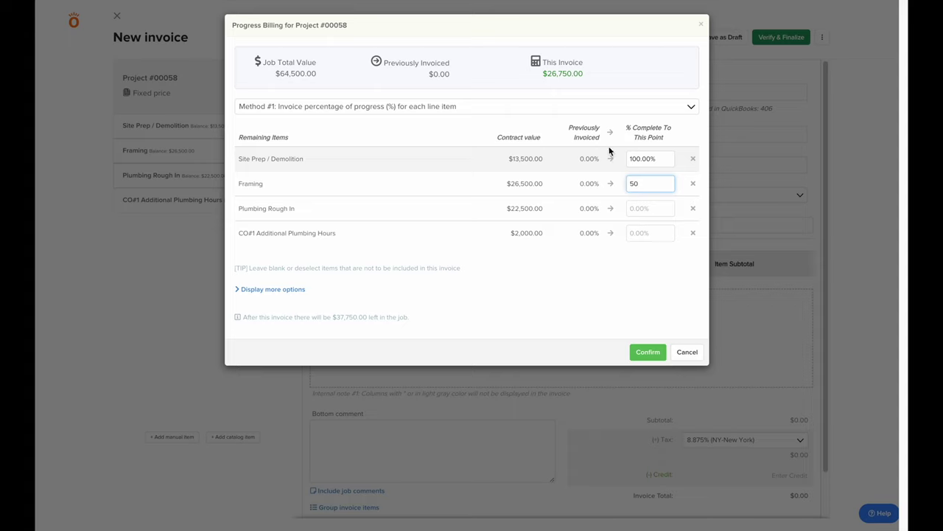
click(610, 132)
click(606, 111)
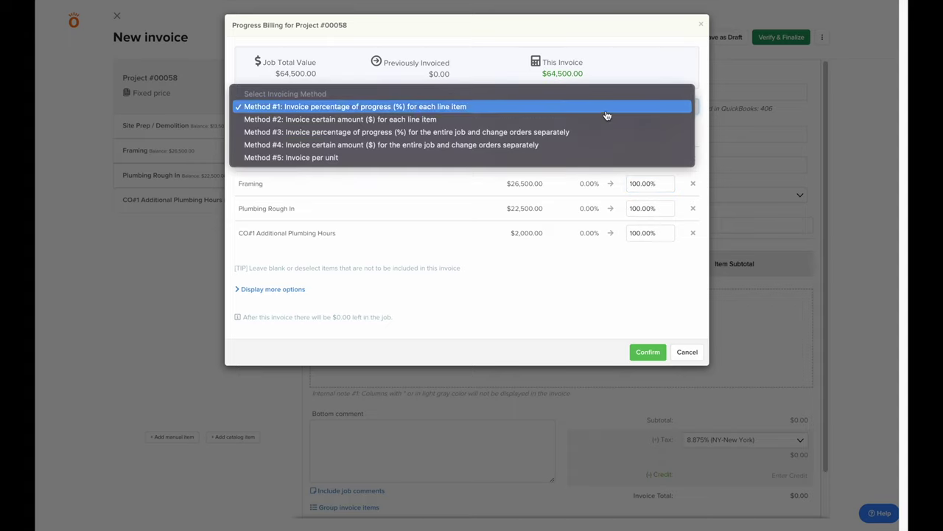
key(Escape)
key(Down)
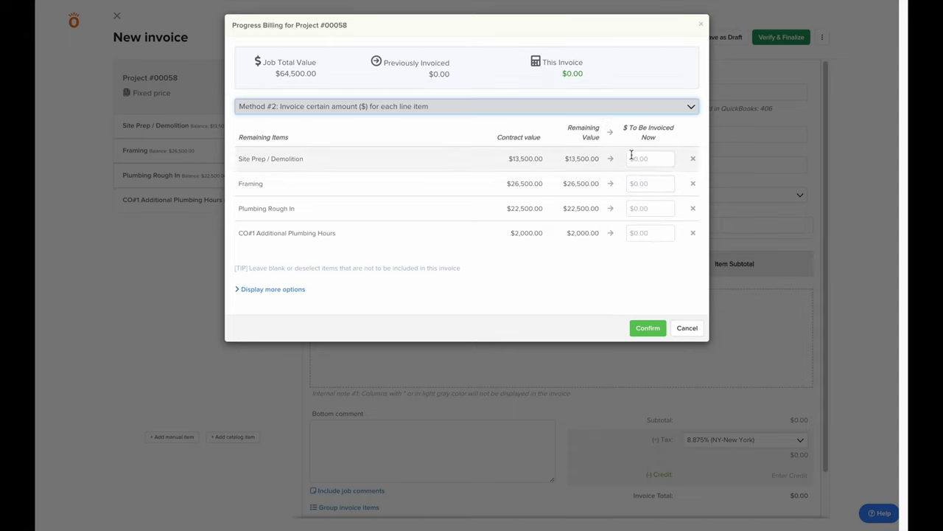
click(642, 157)
text(5000)
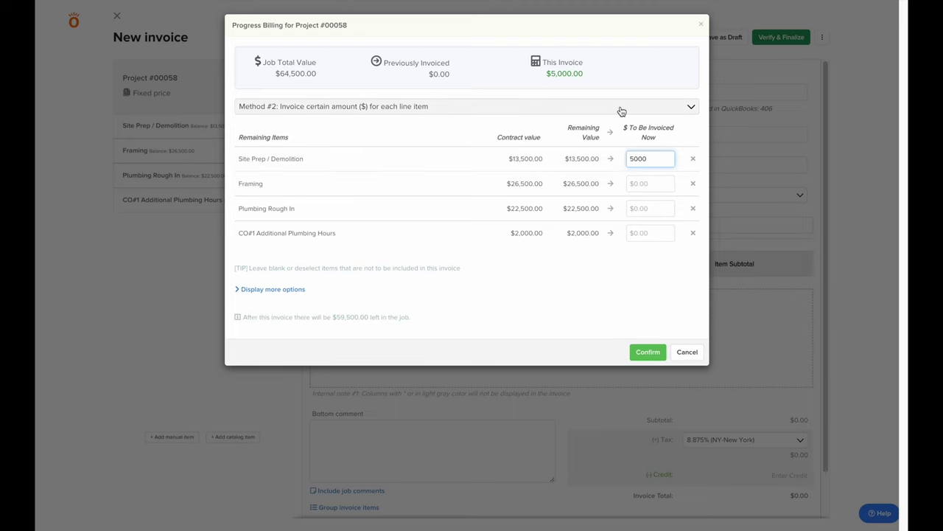
Try whole-job billing at 50% and at $40,000, then switch back to per-line percentages
click(621, 111)
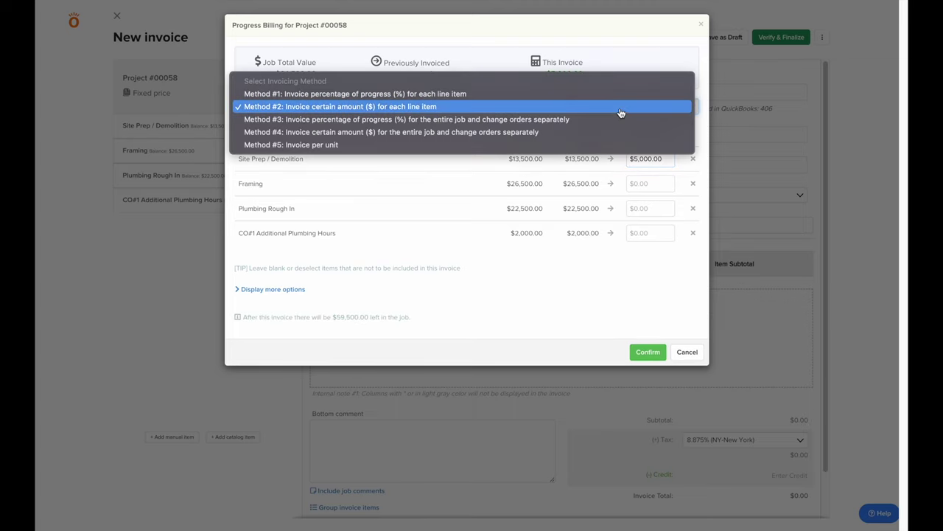
click(616, 120)
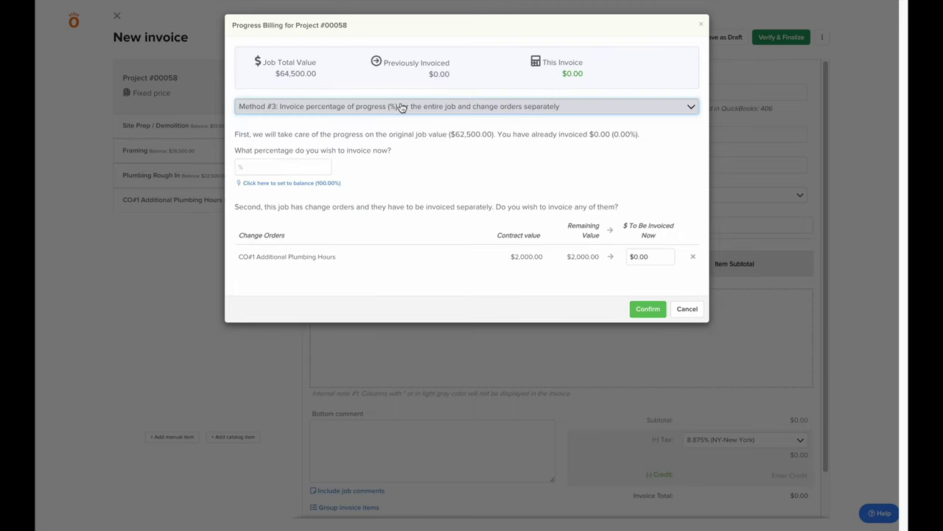
click(307, 168)
text(50)
click(469, 160)
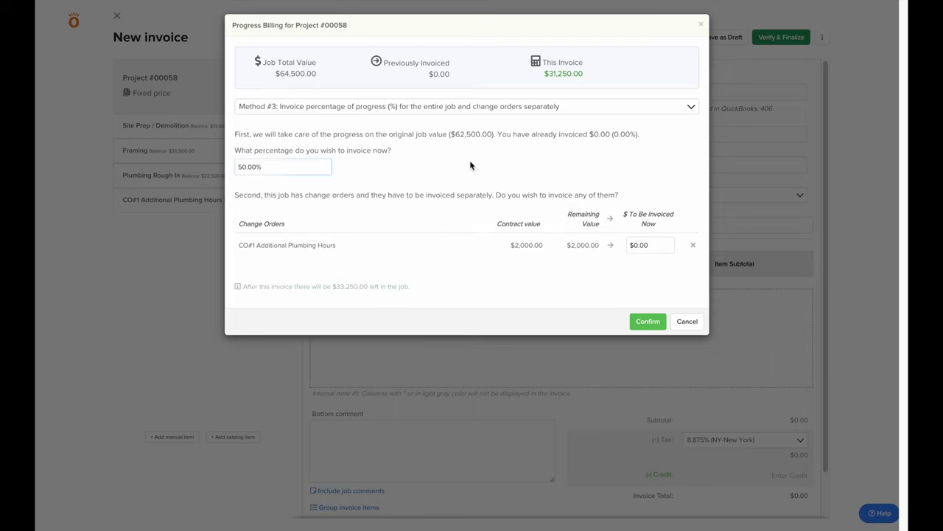
click(470, 107)
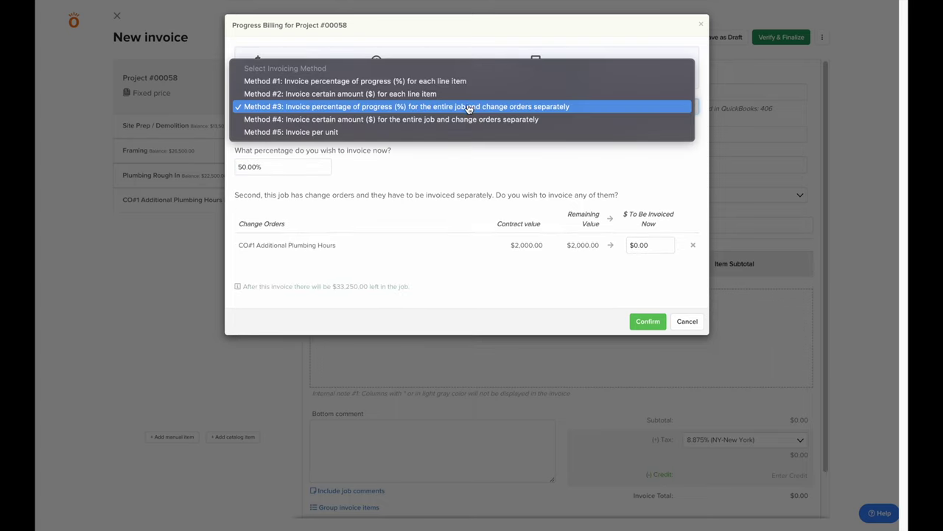
click(467, 121)
click(284, 165)
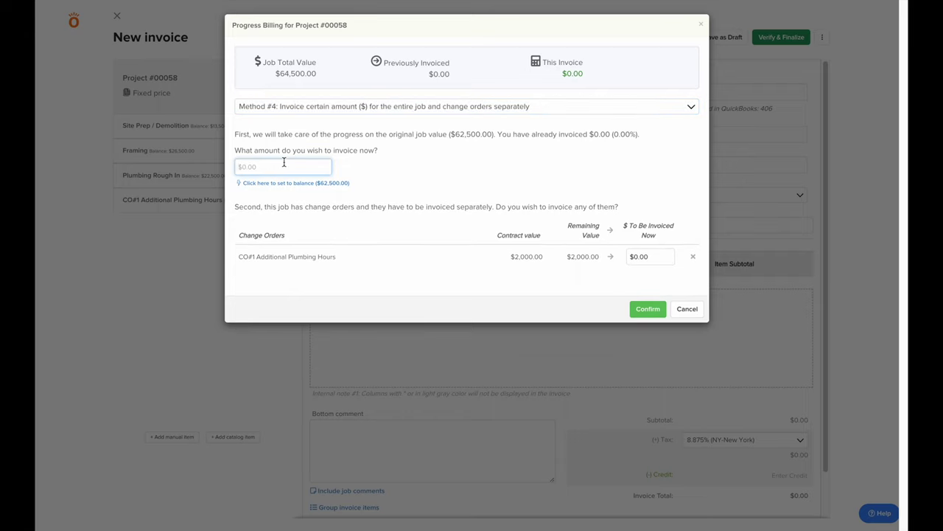
text(40000)
click(360, 151)
click(365, 107)
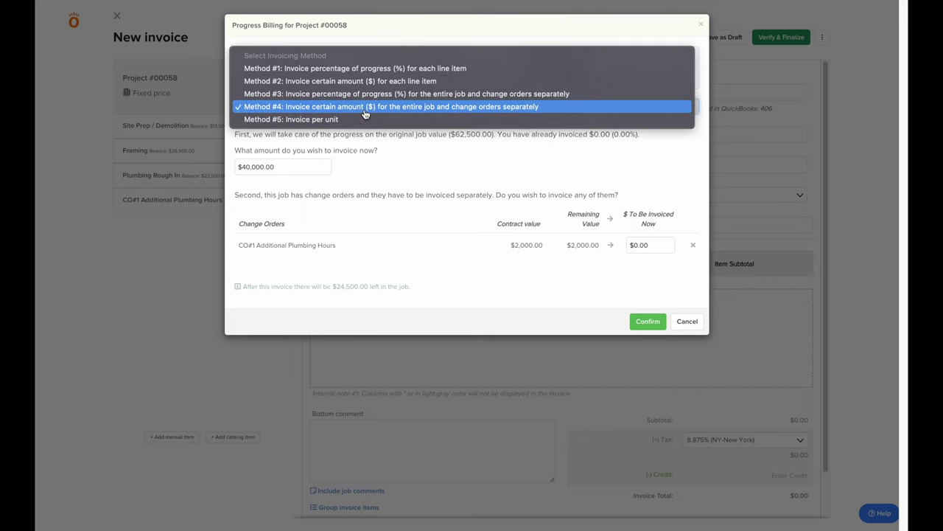
click(365, 73)
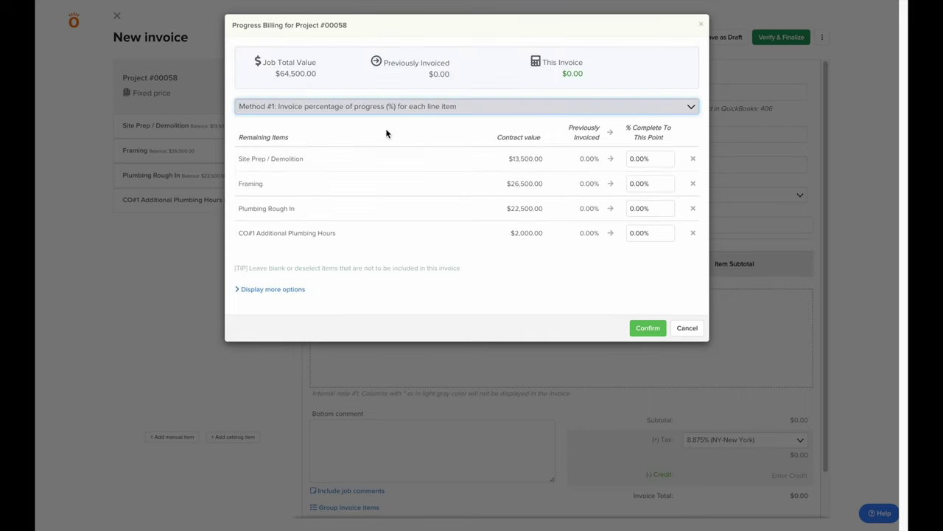
Bill Site Prep 100%, Framing 50% and CO#1 100%, confirming the $28,750 invoice
click(659, 155)
click(611, 160)
click(659, 181)
text(50)
click(658, 230)
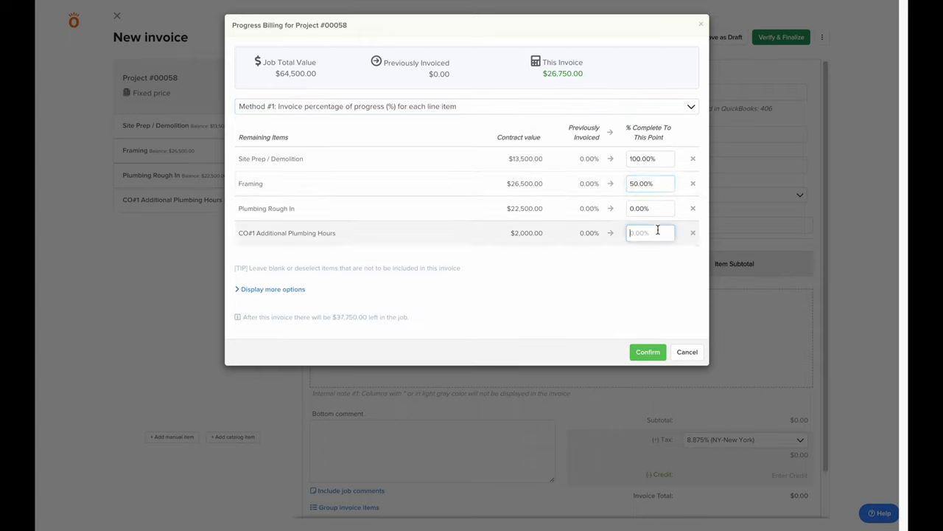
click(611, 234)
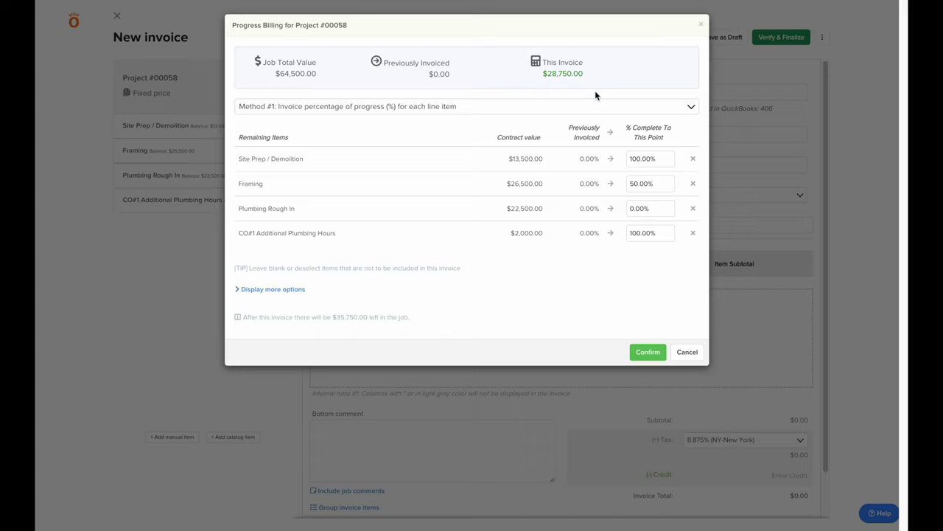
click(295, 289)
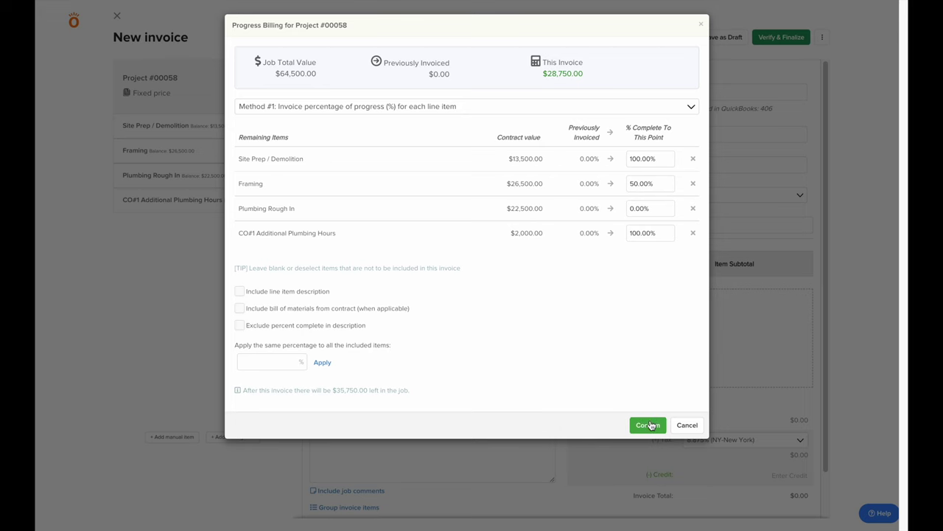
click(651, 425)
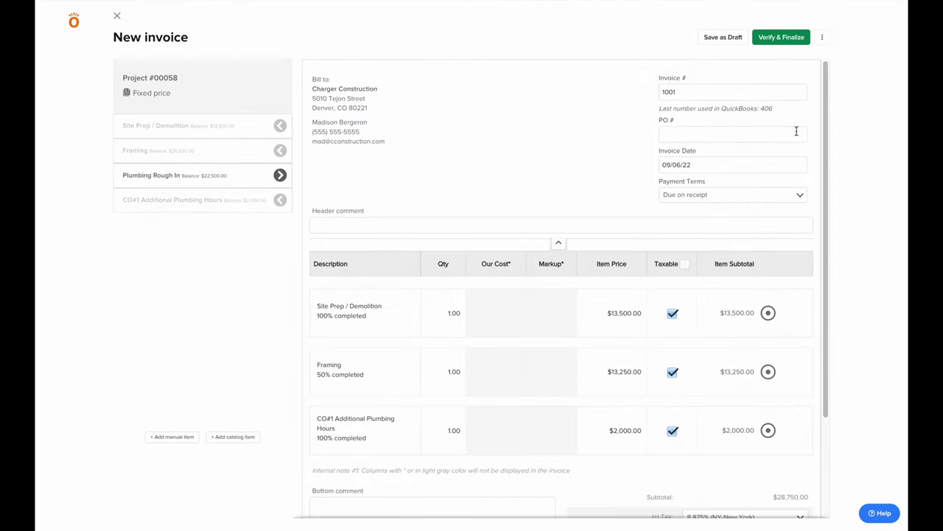
Verify and finalize invoice #1001 for $31,301.56, preparing a client email
click(788, 45)
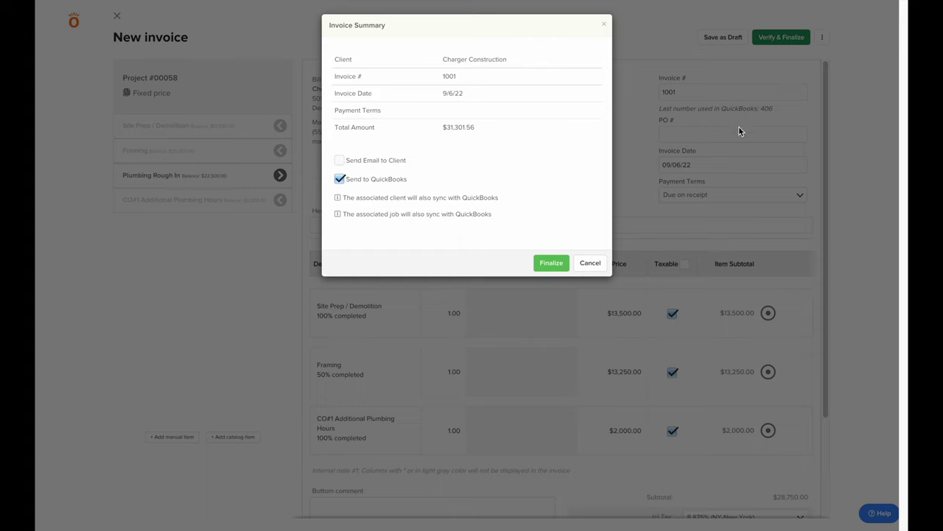
click(339, 162)
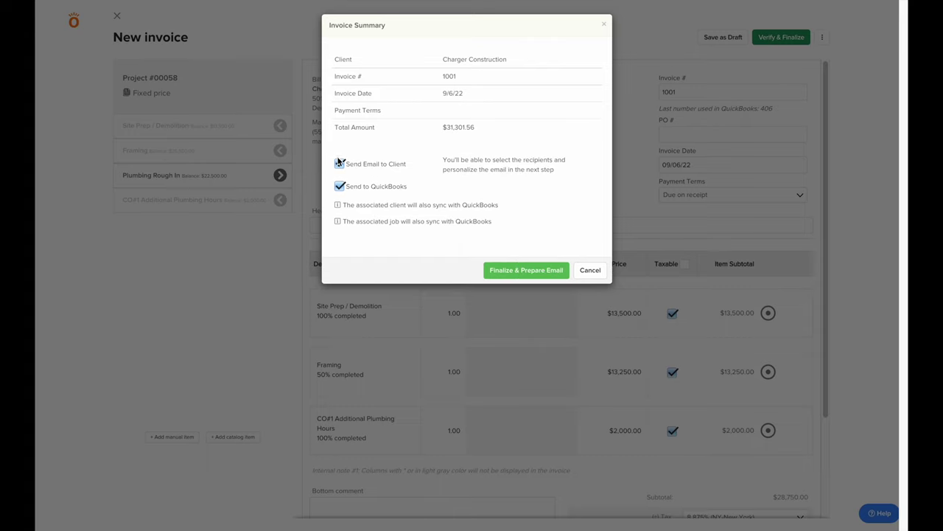
click(527, 271)
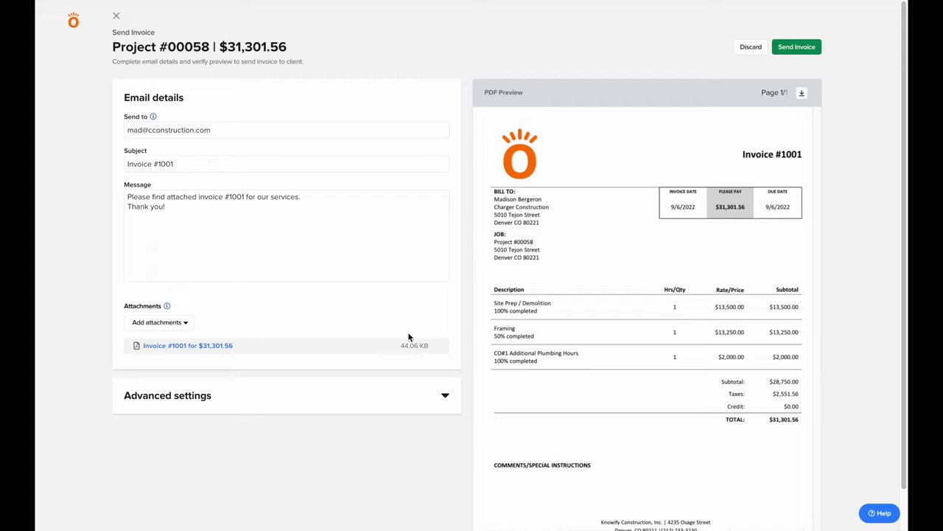
Turn on the email's auto-reminder in Advanced settings, then discard the email without sending
click(259, 404)
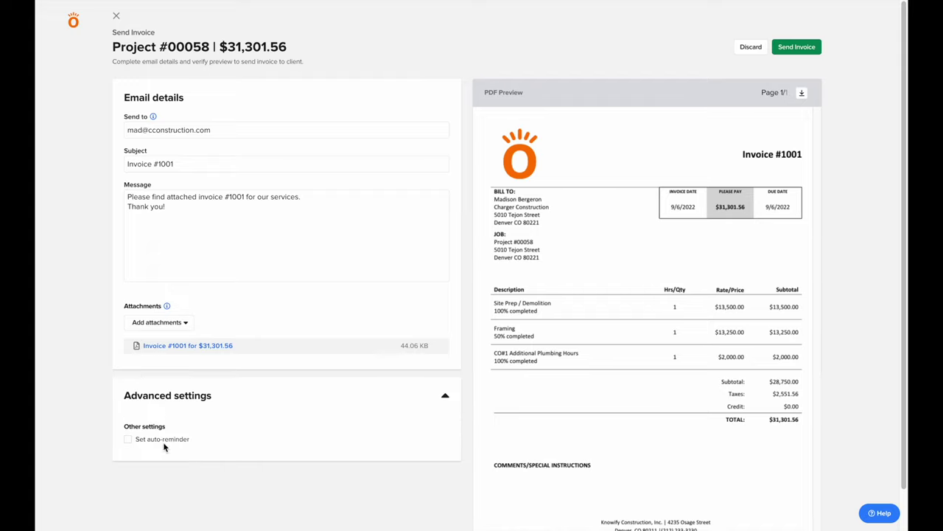
click(127, 440)
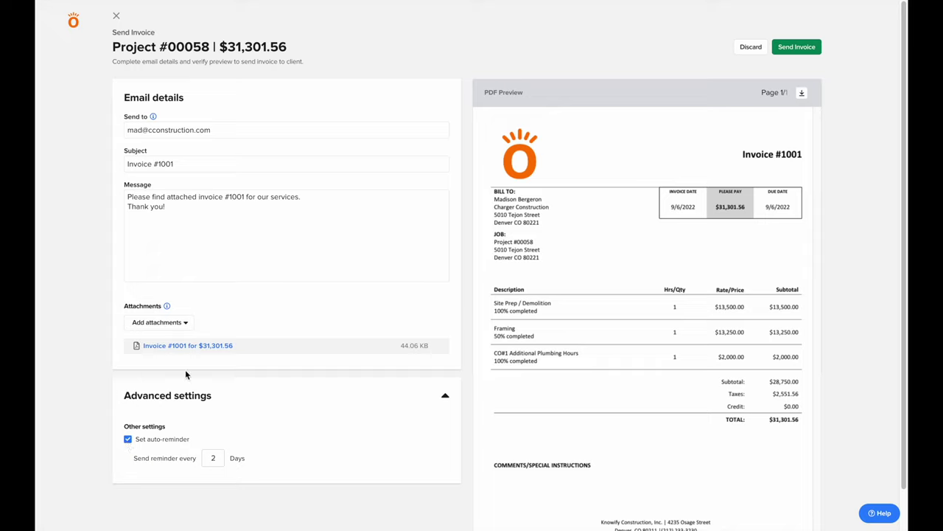
click(765, 47)
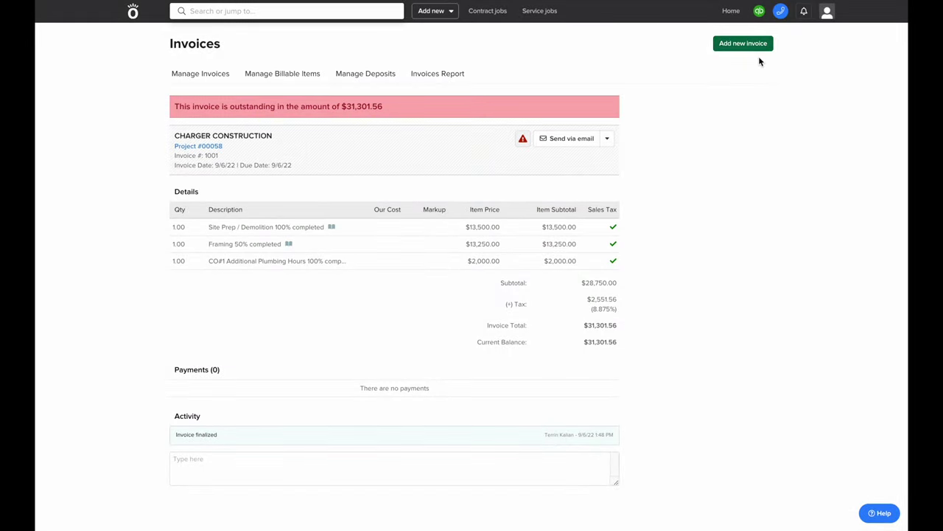
Record a $15,000.00 payment on invoice #1001 without an emailed receipt, then list all invoices
click(607, 139)
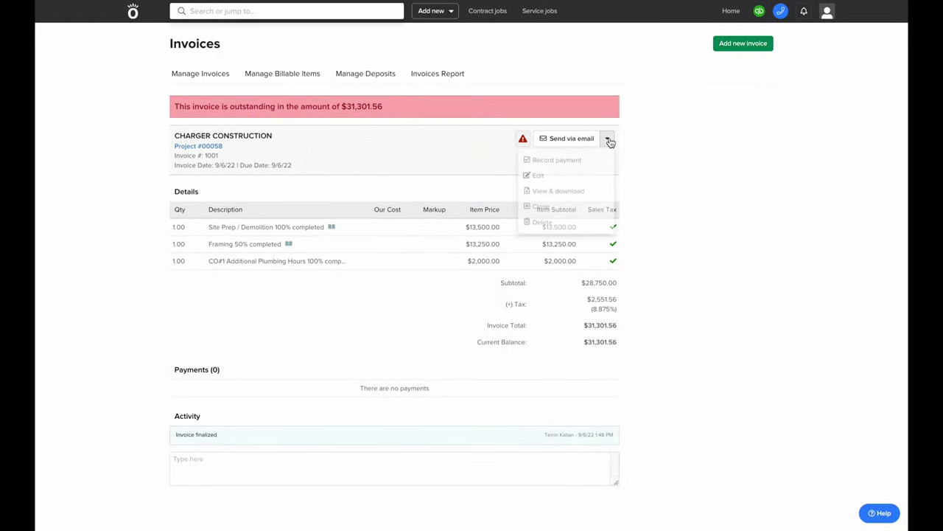
click(576, 158)
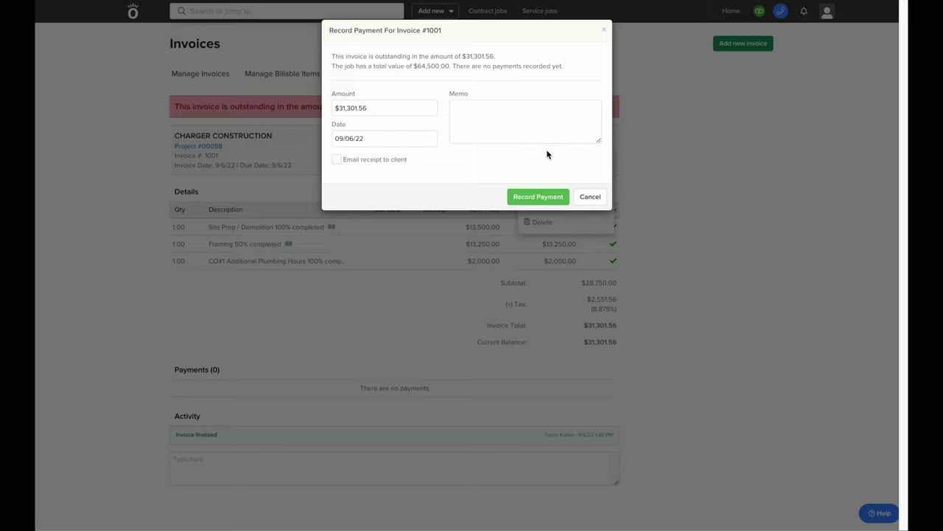
triple_click(413, 107)
text(15000)
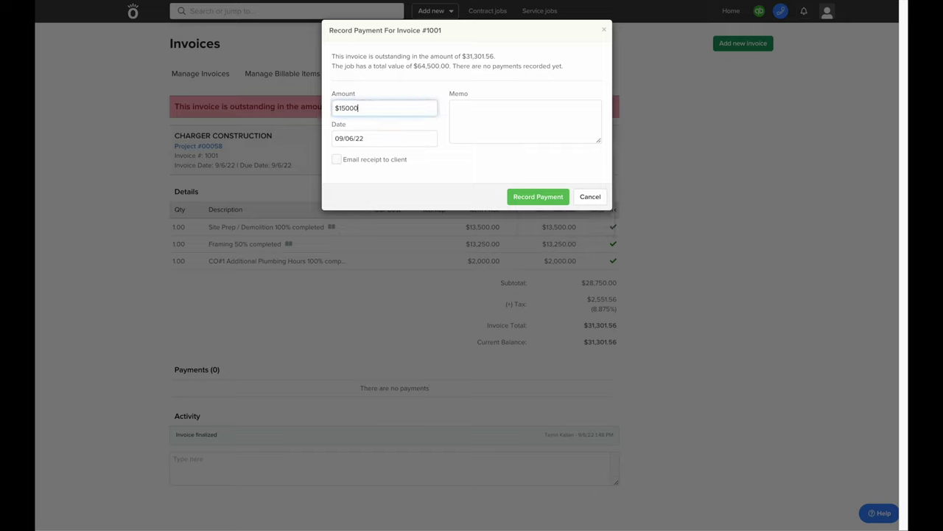
click(337, 159)
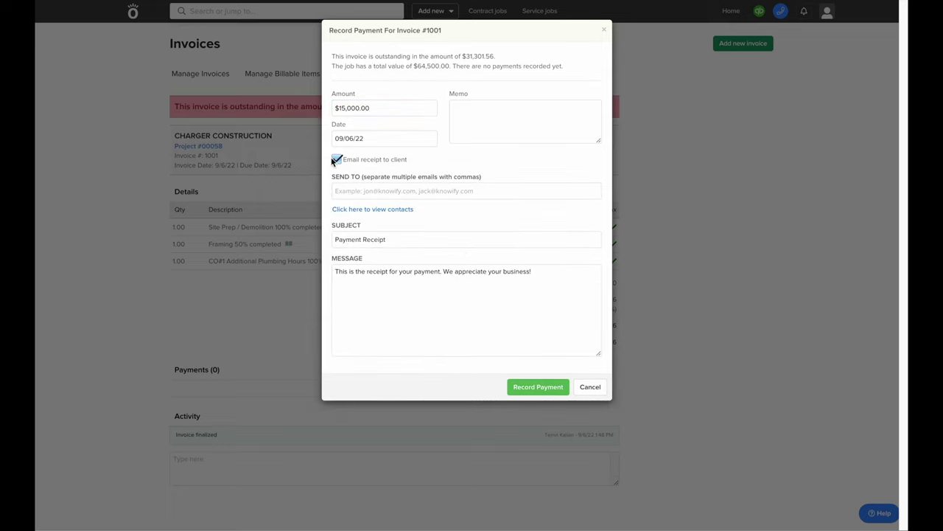
click(337, 159)
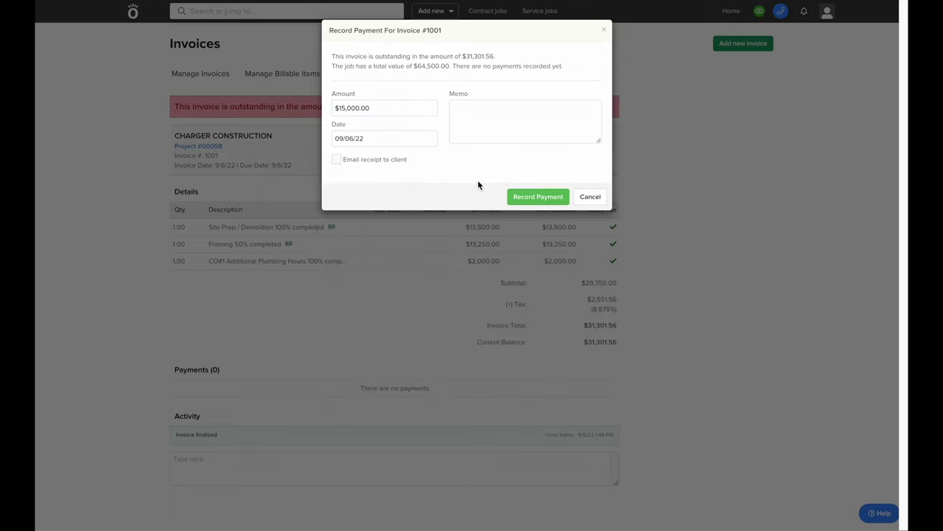
click(542, 195)
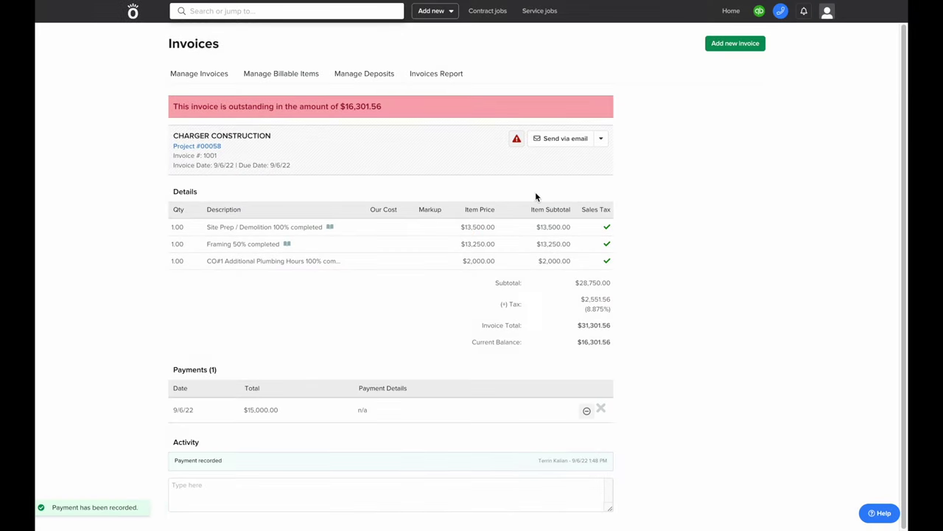
click(200, 78)
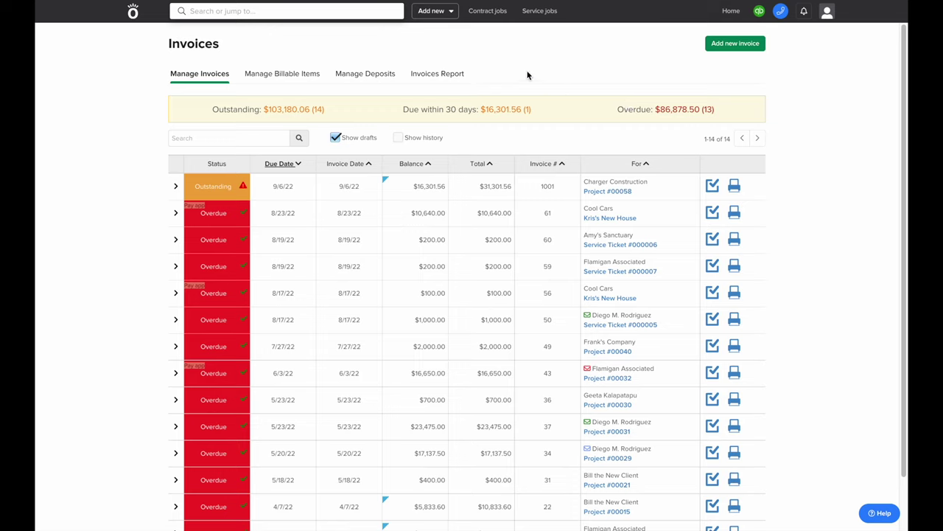
Open Project #00058's details from the Contract jobs list
click(483, 10)
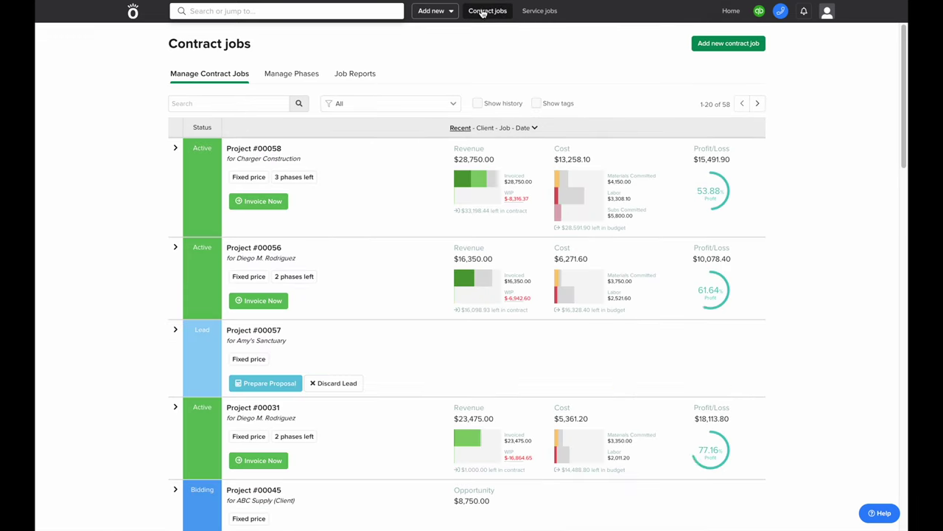
mouse_move(475, 181)
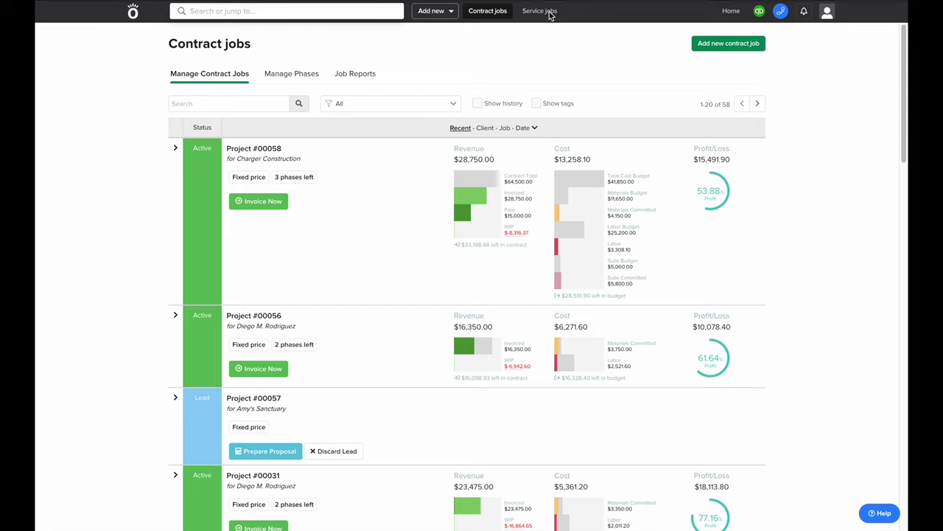
click(175, 150)
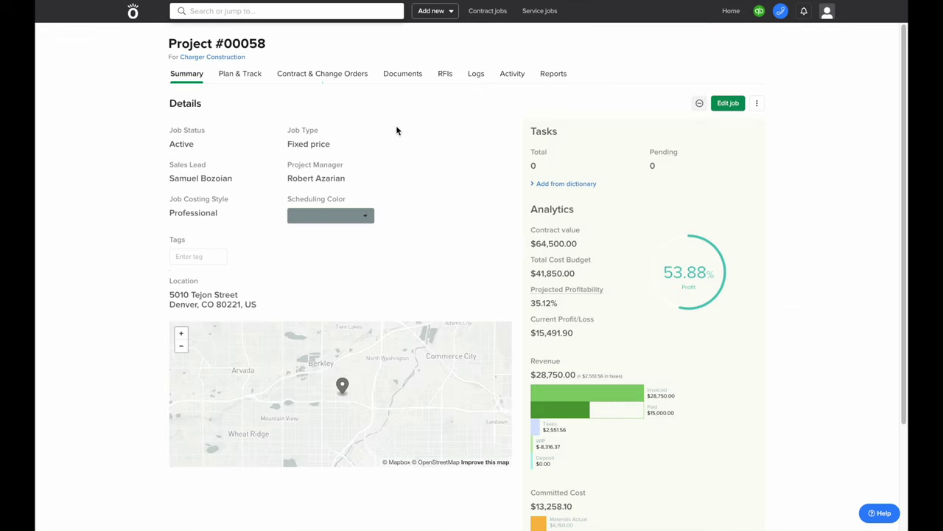
Browse the project's activity filter categories and reports, then go back to the Home dashboard
click(510, 76)
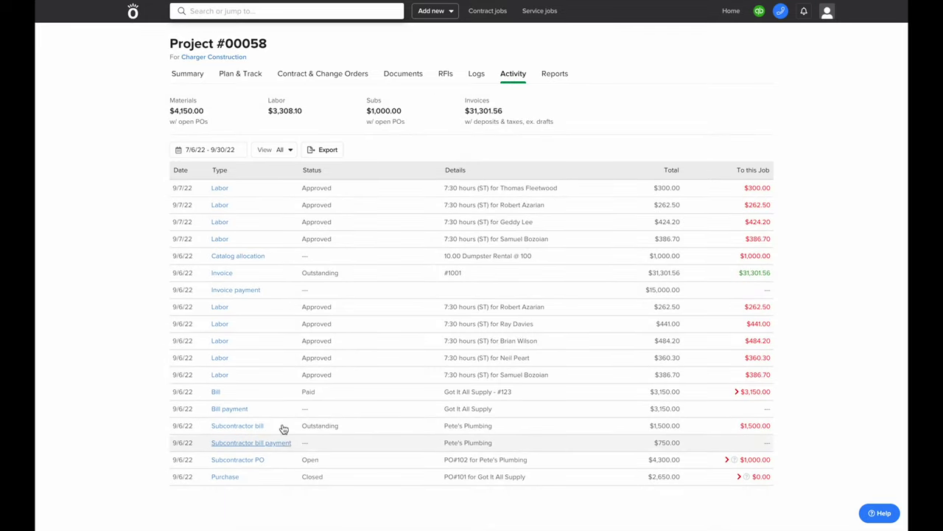
click(280, 152)
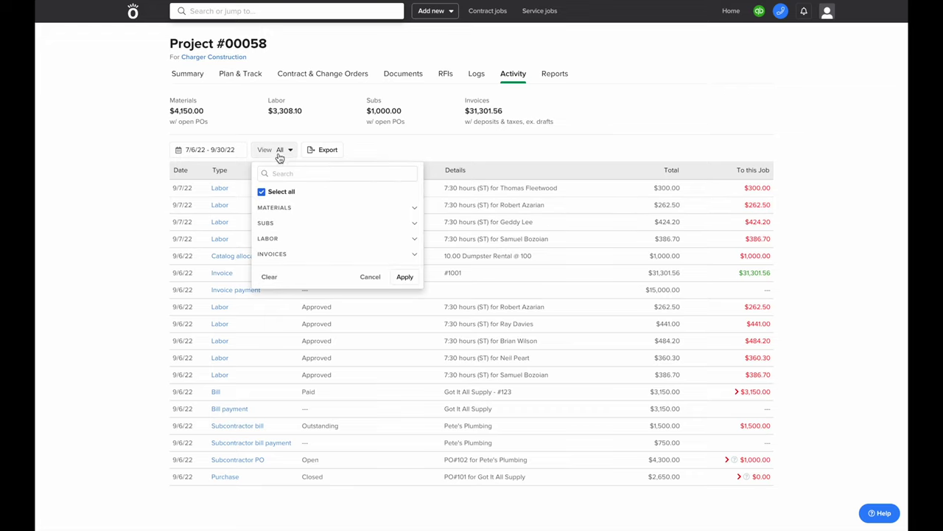
click(283, 208)
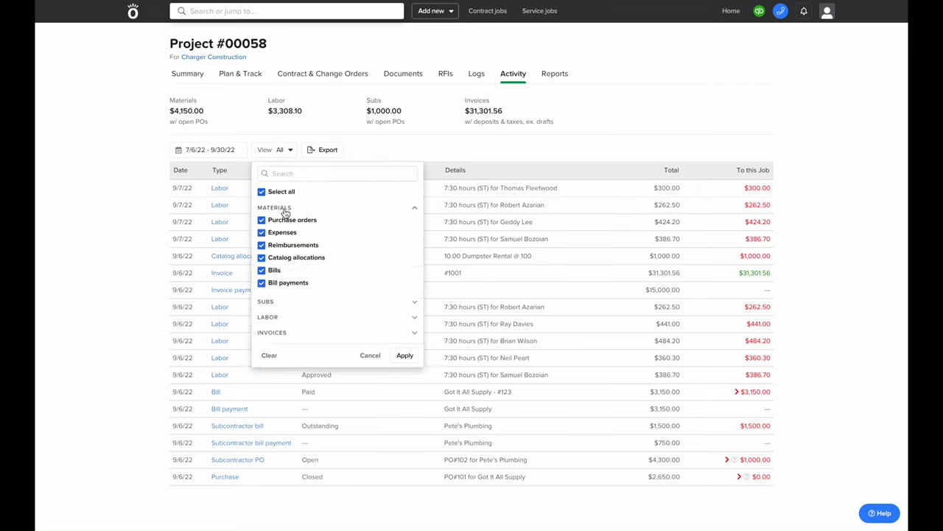
click(292, 307)
click(288, 360)
scroll(291, 373, down, 2)
click(292, 370)
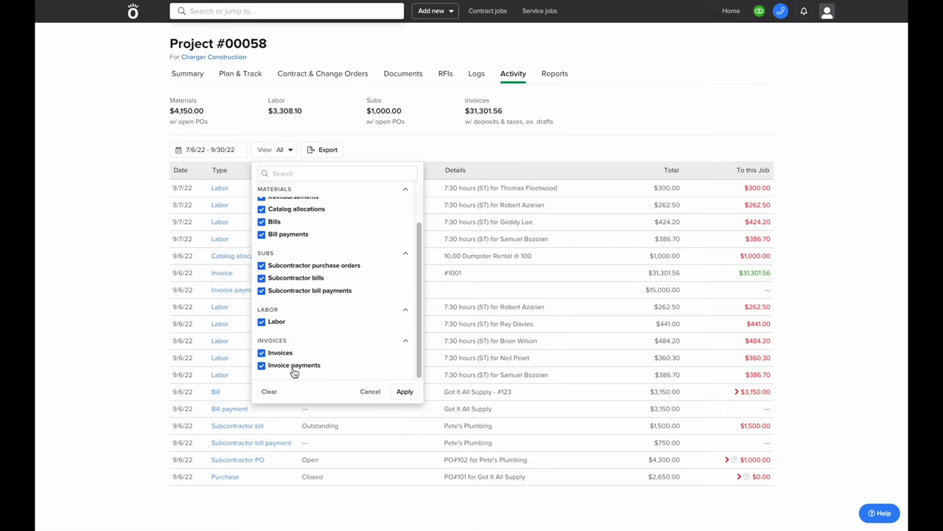
scroll(292, 372, up, 2)
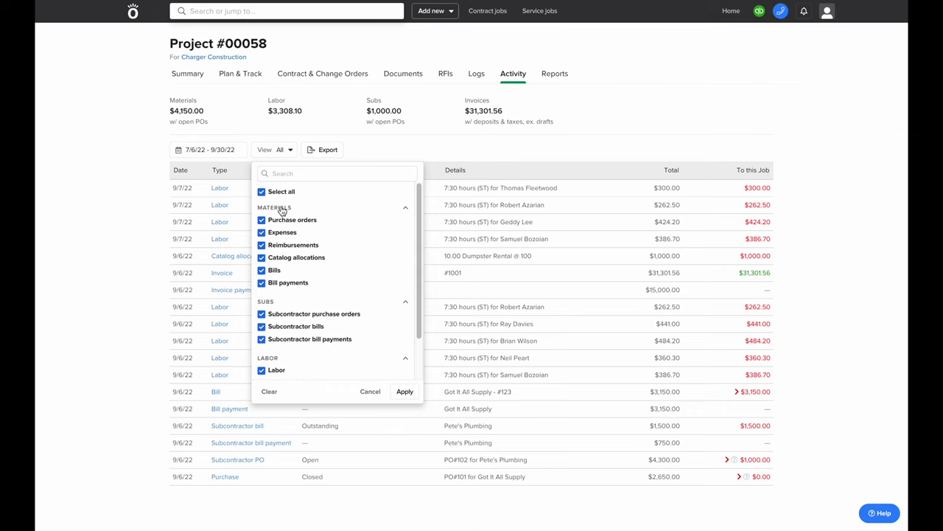
click(291, 109)
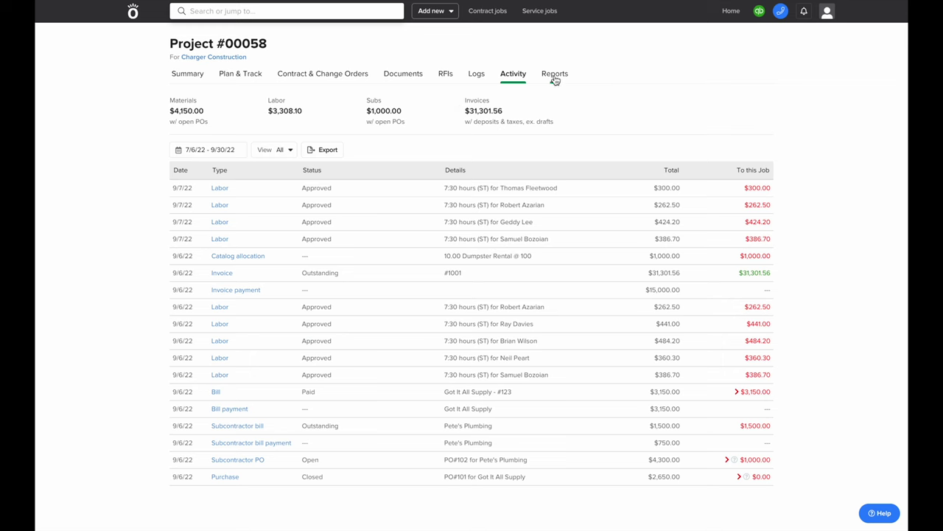
click(553, 75)
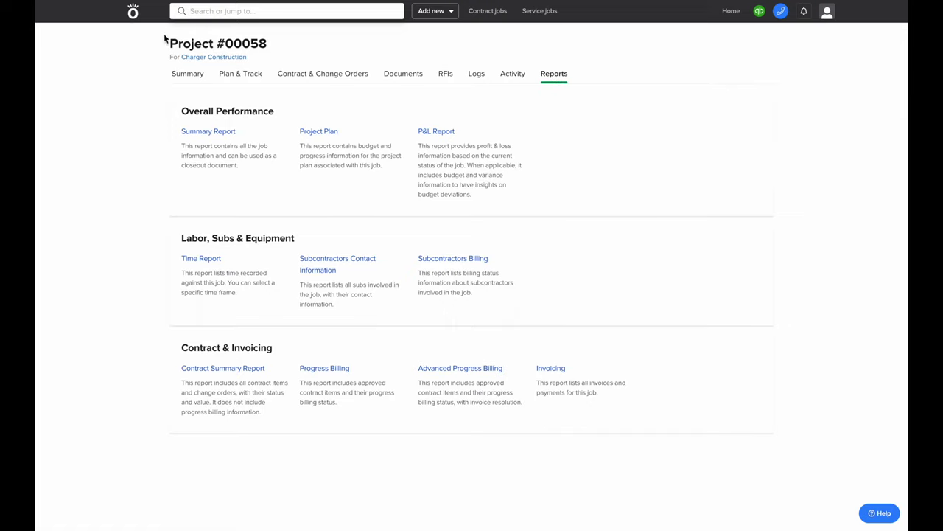
click(134, 15)
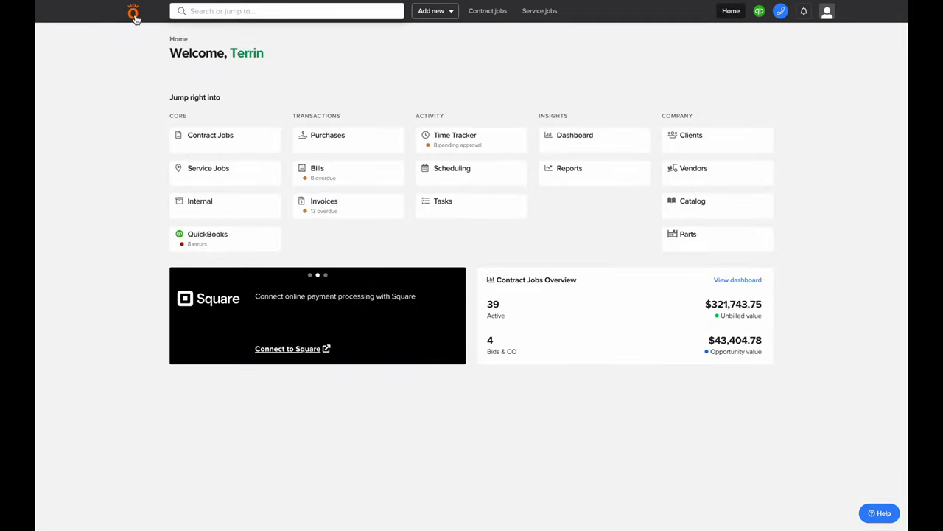
click(550, 144)
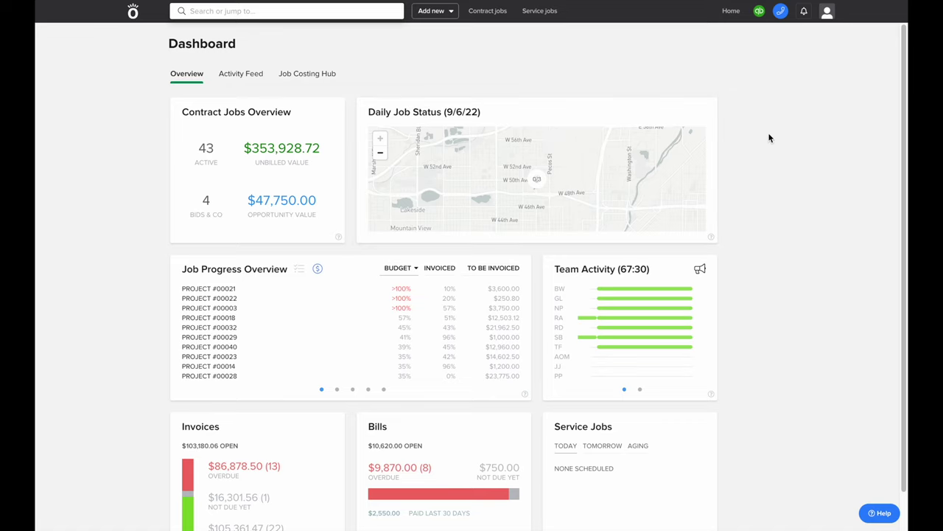
scroll(769, 138, down, 1)
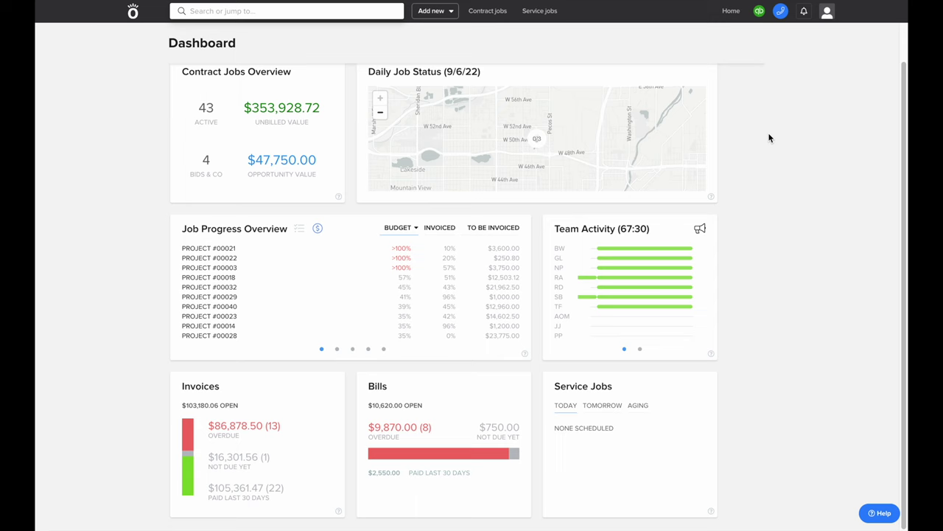
scroll(769, 138, up, 1)
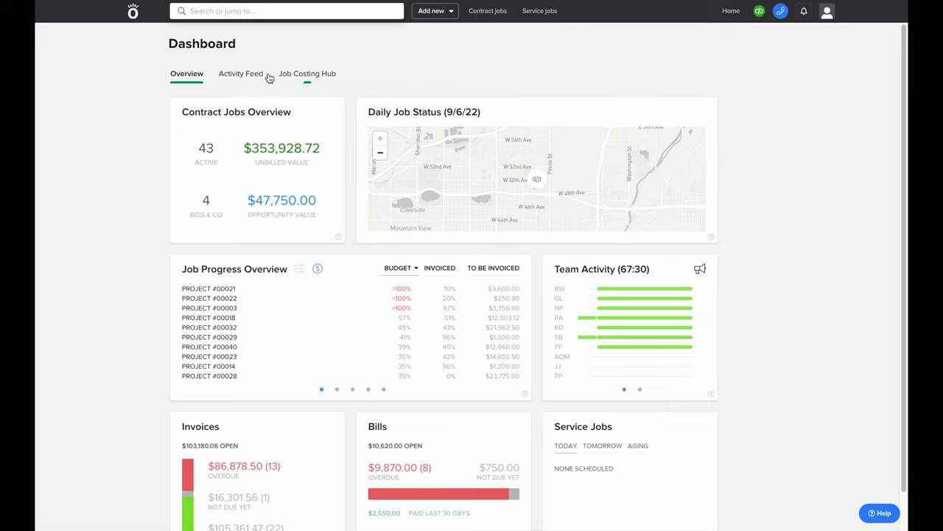
click(133, 12)
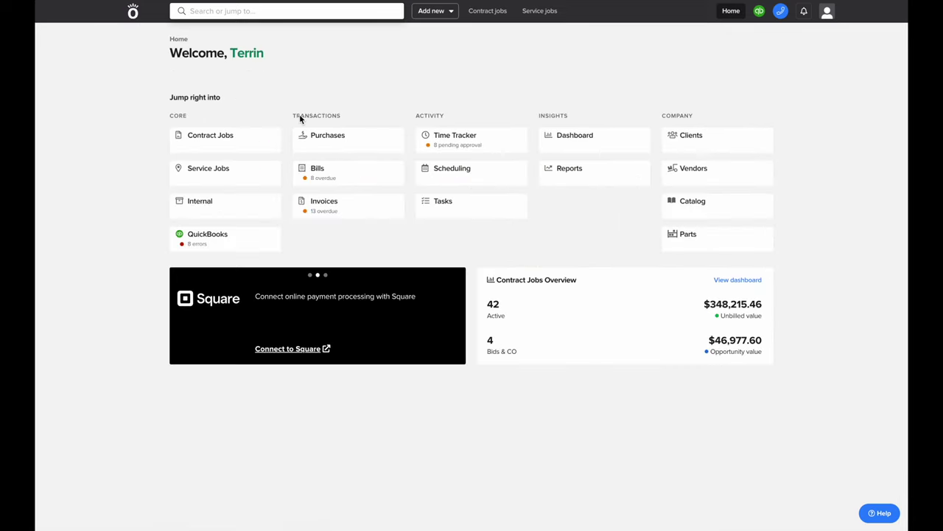
Generate the Contract Progress Report from Reports and open the downloaded ContractProgressReport09-06-22 spreadsheet
click(567, 179)
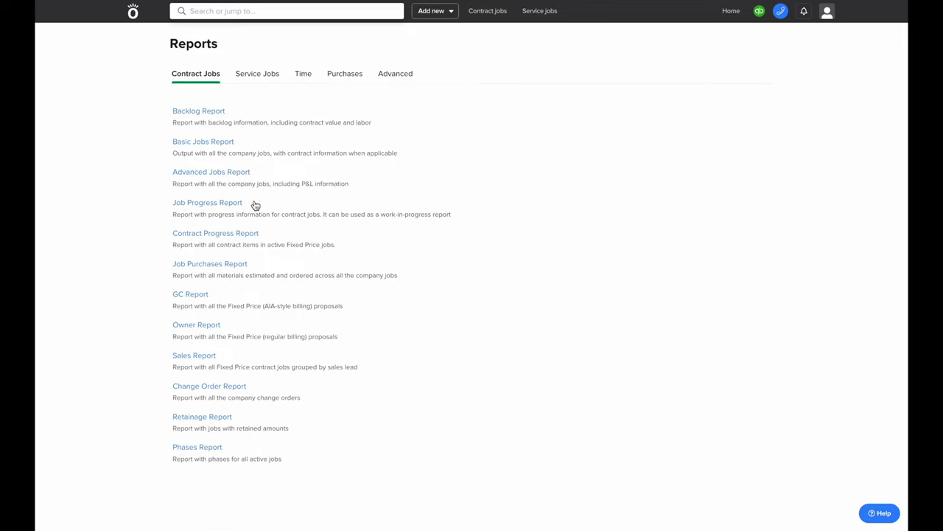
click(249, 235)
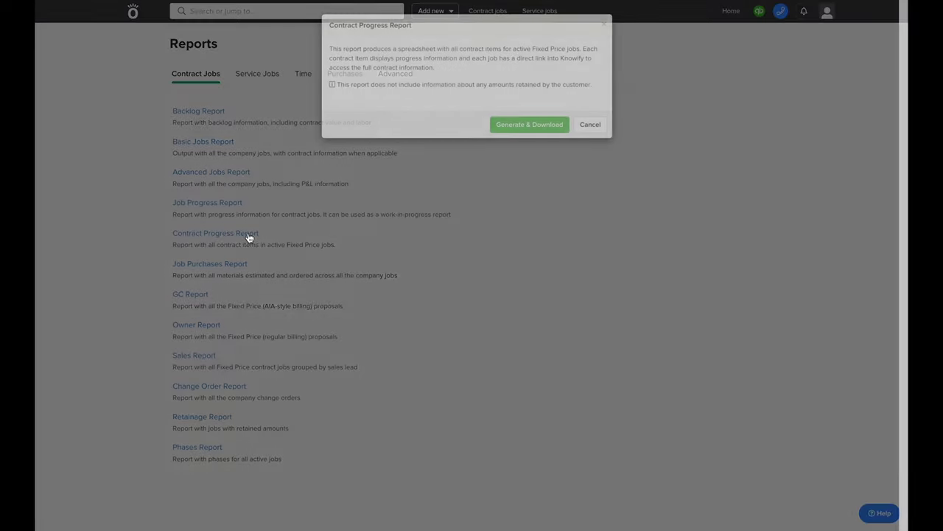
click(511, 127)
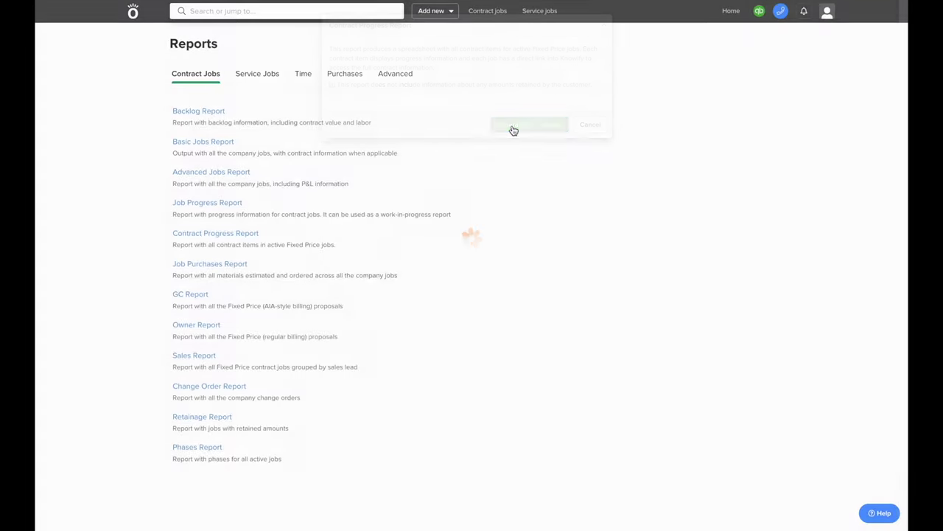
click(110, 514)
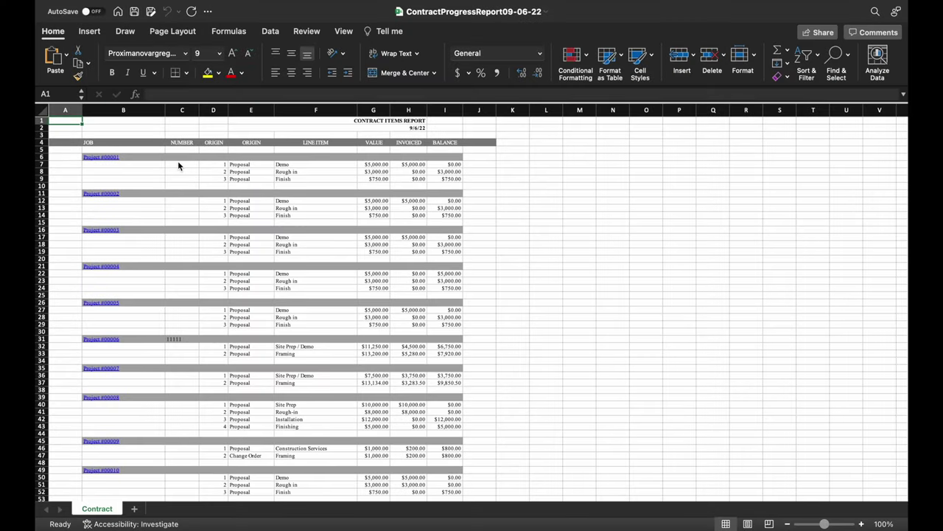
Inspect cells C7 and B7 (Project #00001) in the downloaded report
click(178, 163)
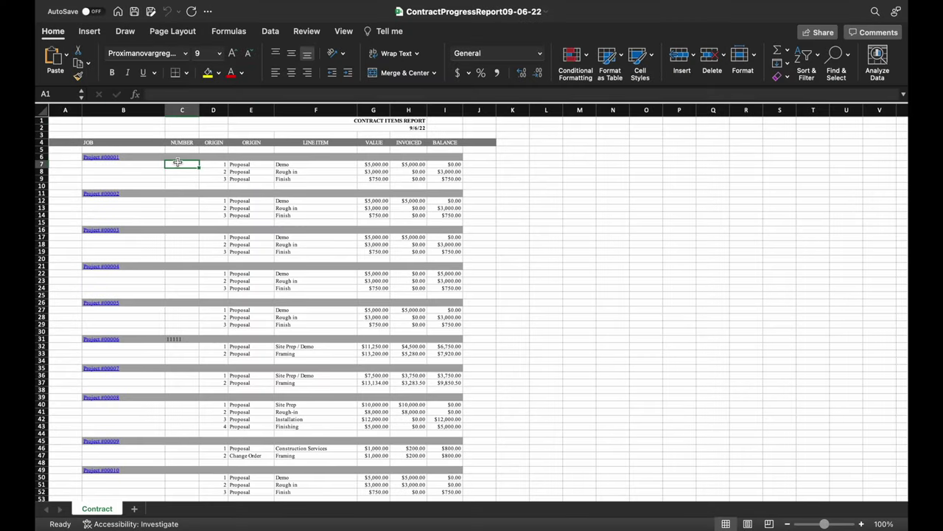
click(108, 167)
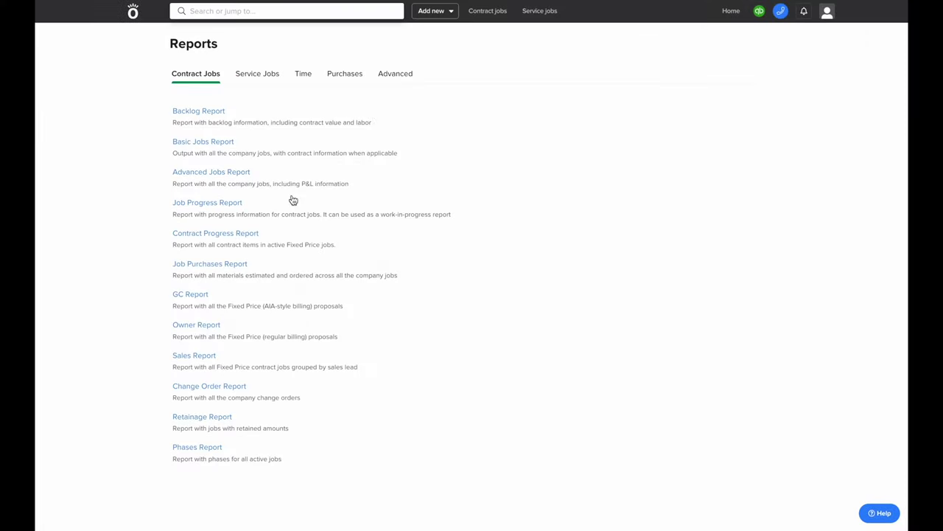
Set up an Advanced Work-in-progress report with dates 8/1/22 to 8/31/22
click(392, 78)
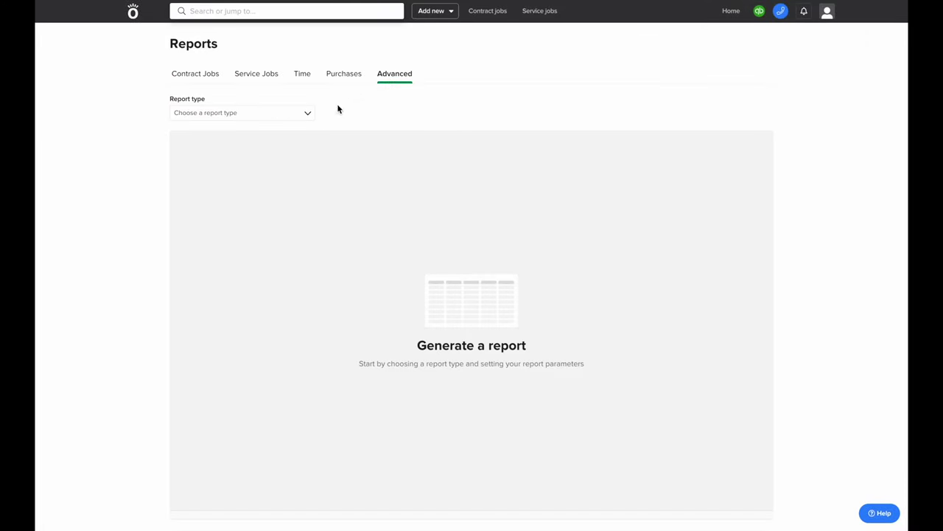
click(268, 116)
click(215, 125)
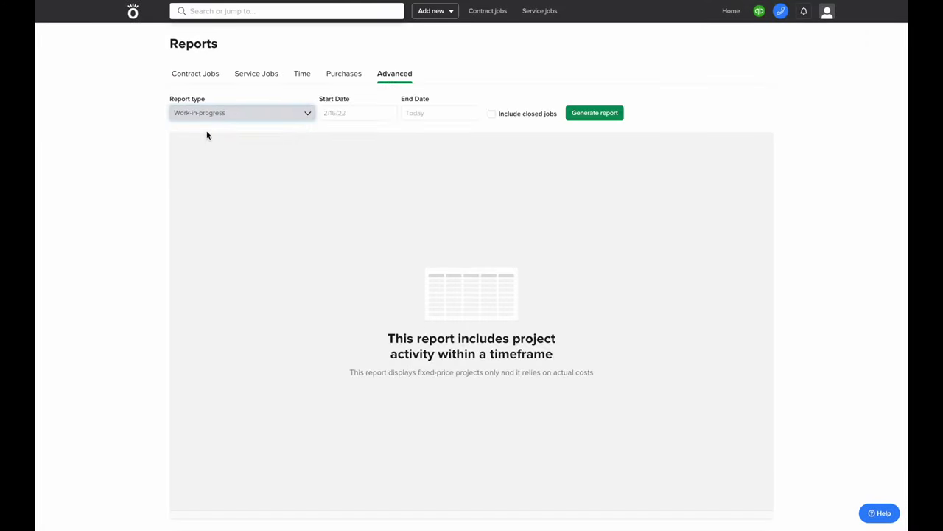
click(338, 112)
click(327, 132)
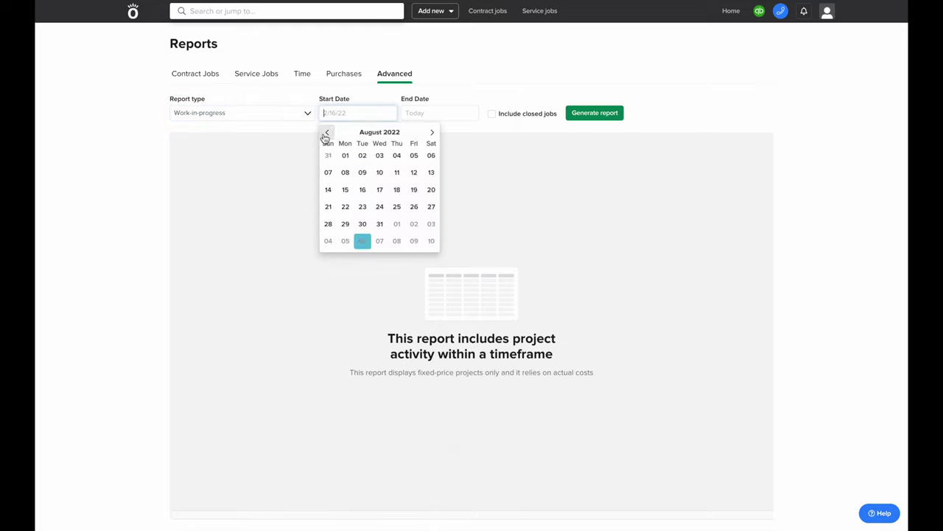
click(345, 154)
click(427, 113)
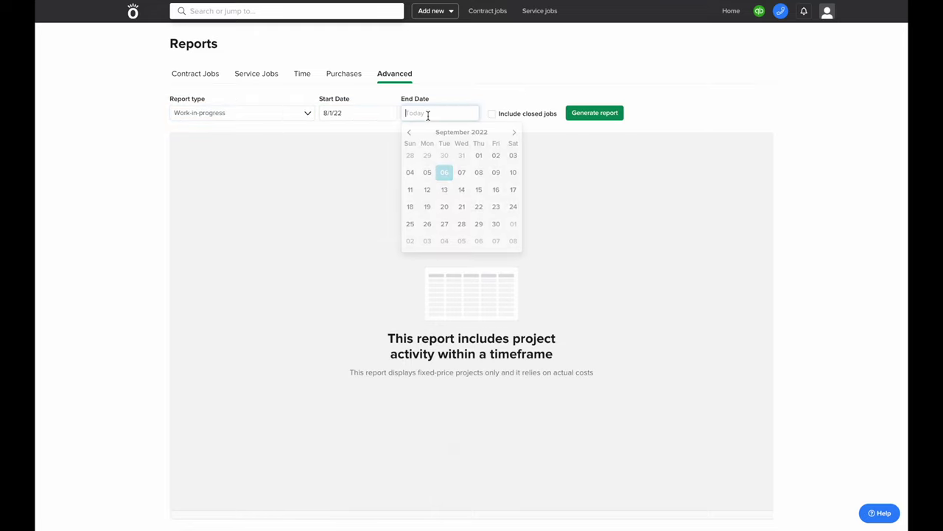
click(461, 155)
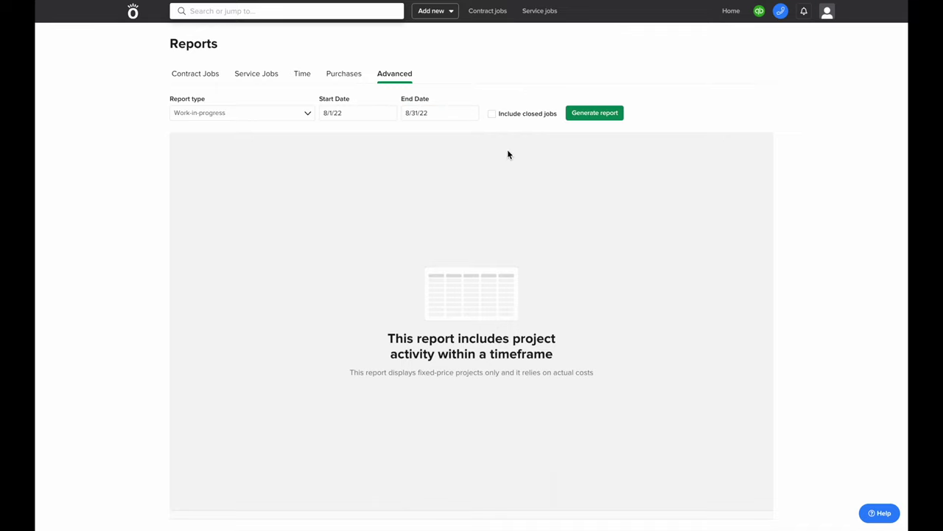
Generate the report and scroll right through its cost columns
click(588, 118)
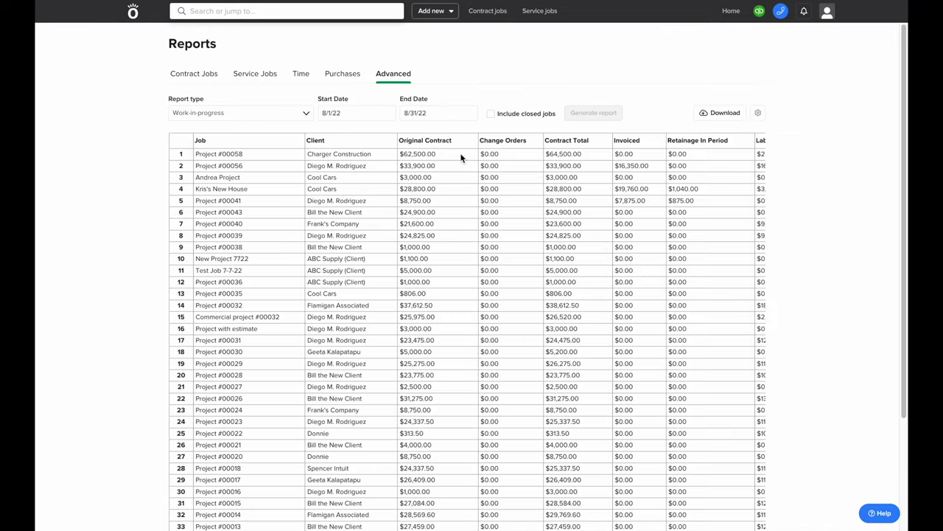
scroll(416, 168, right, 3)
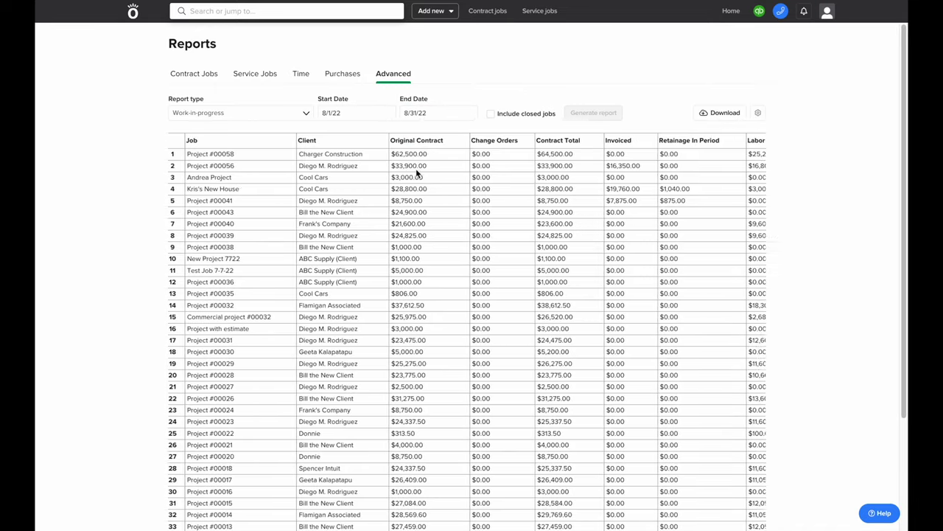
scroll(416, 168, right, 3)
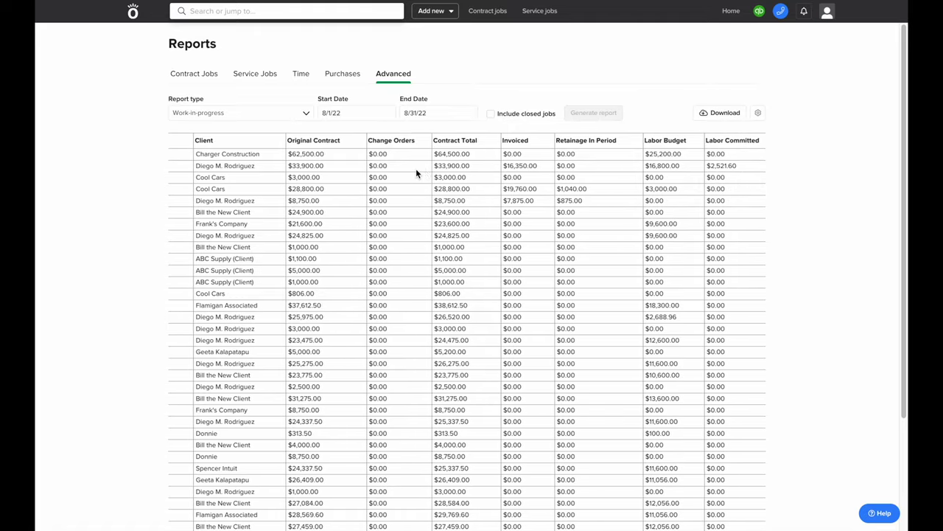
scroll(416, 168, right, 2)
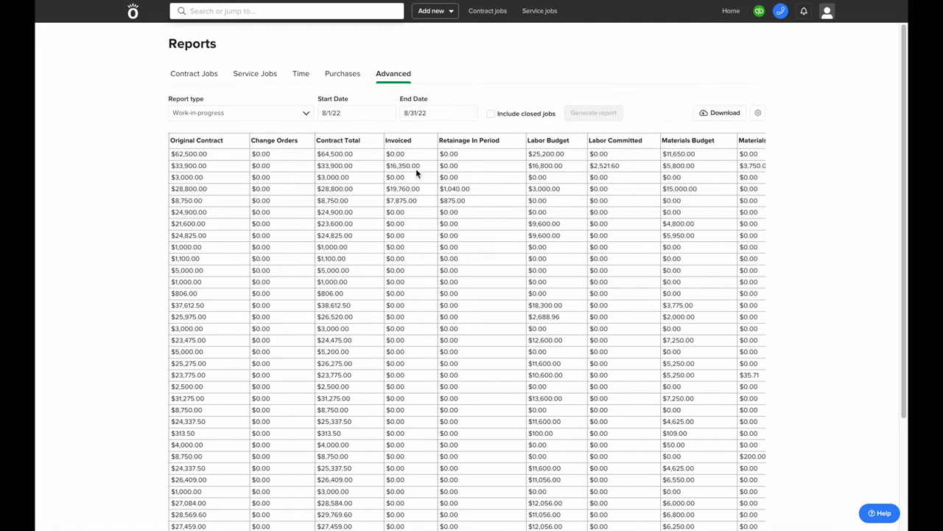
scroll(415, 168, right, 3)
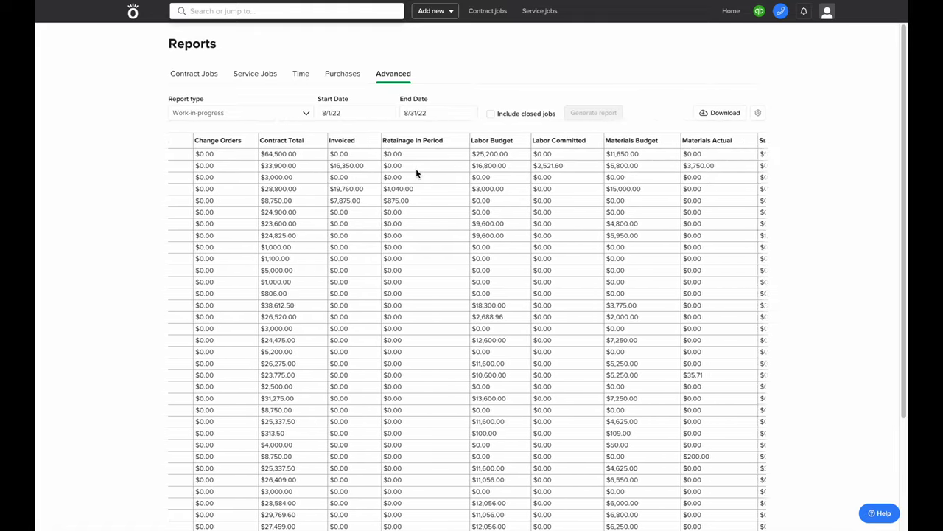
scroll(416, 168, right, 8)
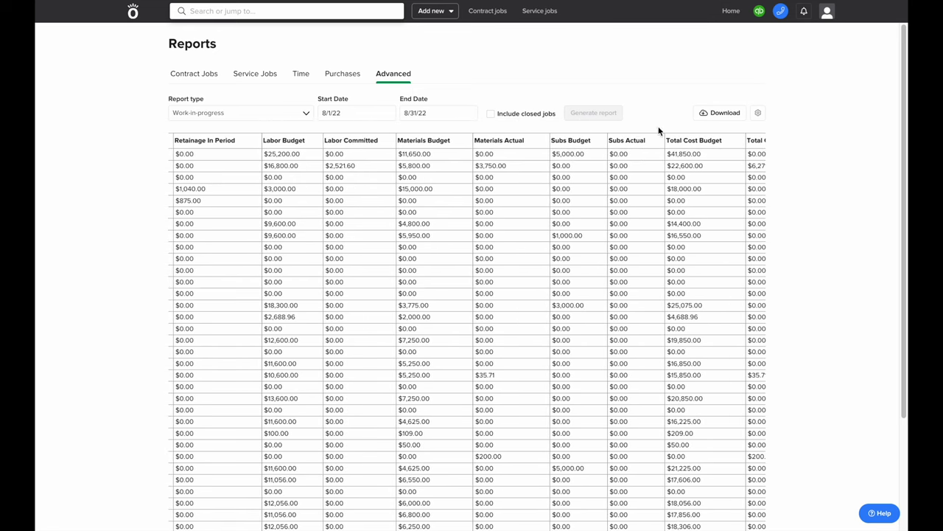
Review the report's displayed-column toggles without changes, then bring up the search-or-jump list
click(763, 117)
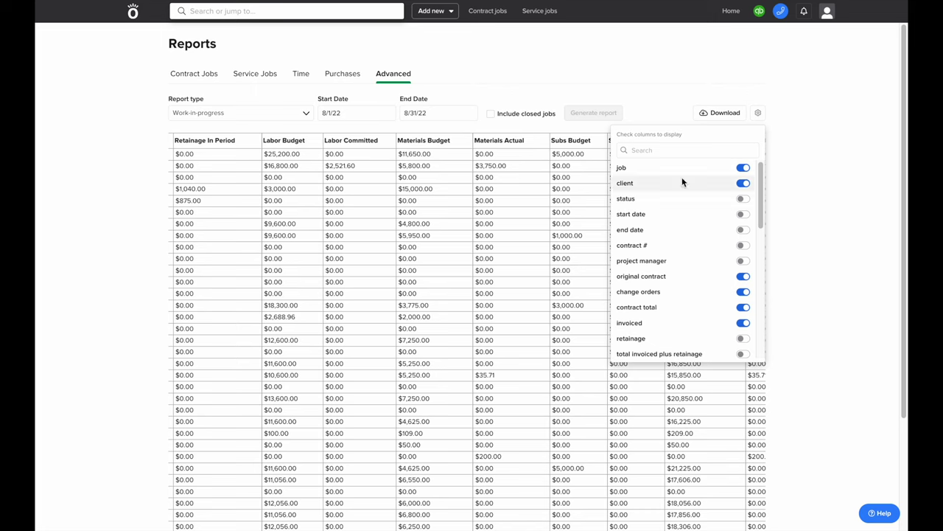
scroll(682, 179, down, 3)
scroll(682, 180, down, 4)
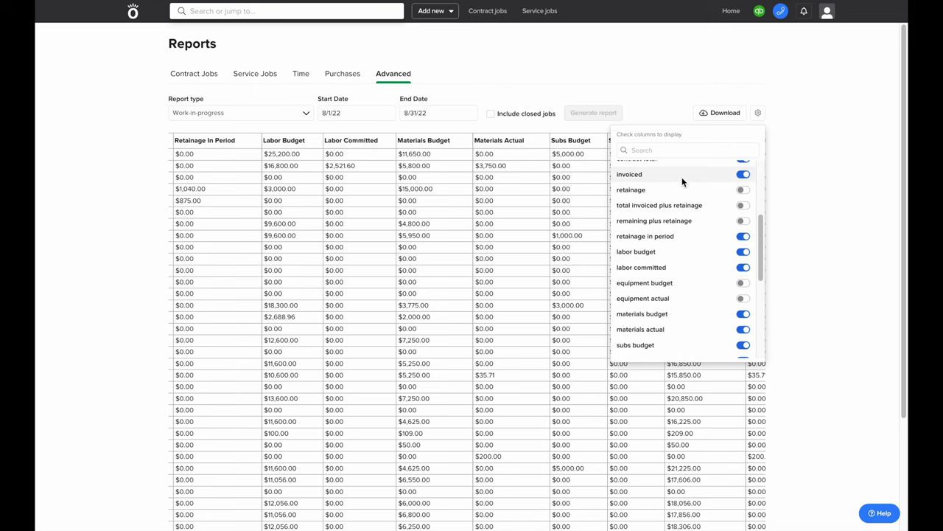
scroll(682, 177, down, 5)
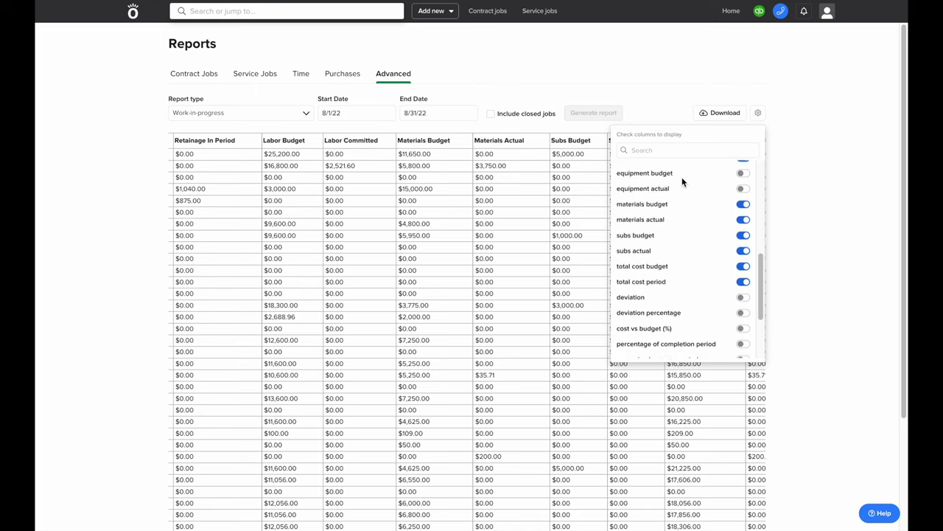
scroll(682, 177, up, 3)
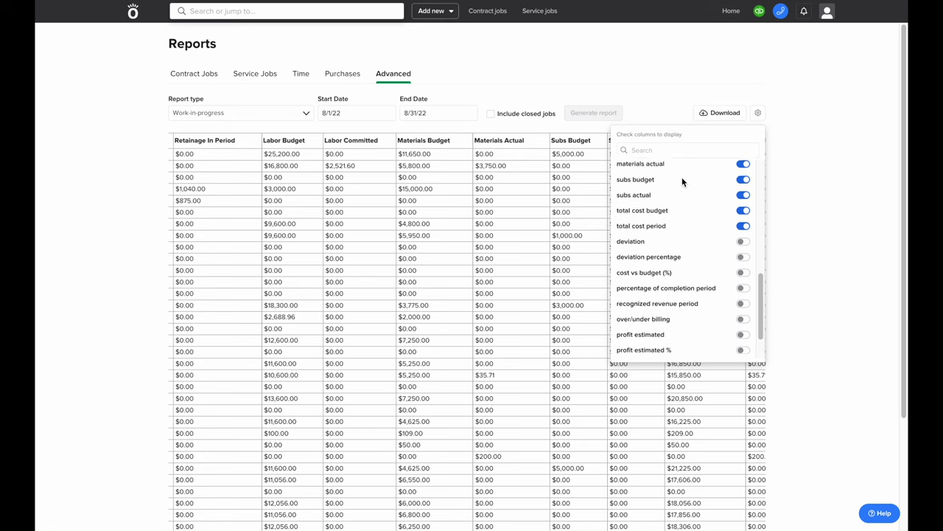
scroll(682, 177, up, 8)
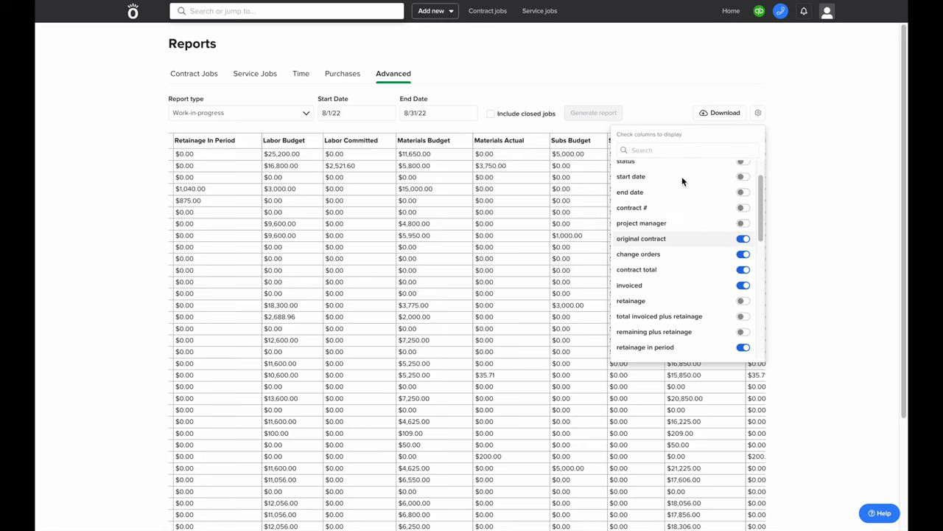
click(615, 90)
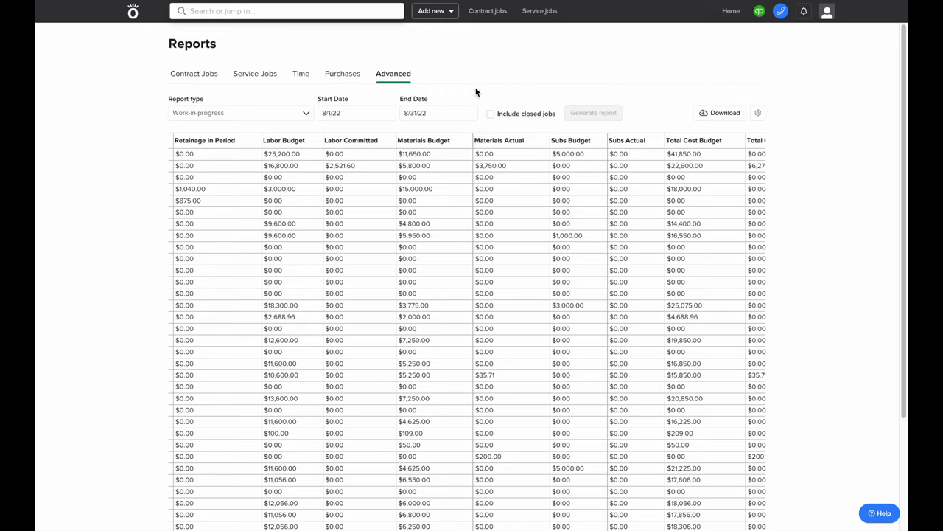
click(259, 11)
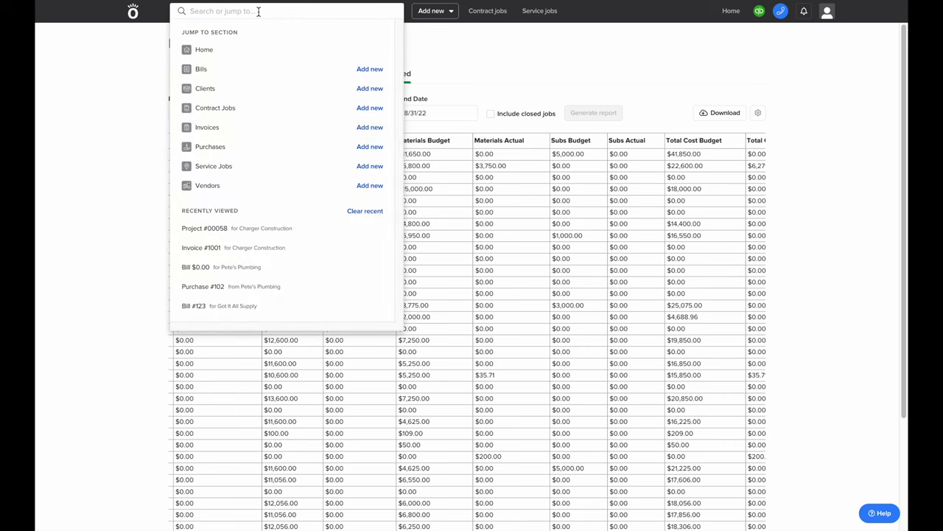
Open Project #00058 from recent items and show its phase tasks
click(249, 232)
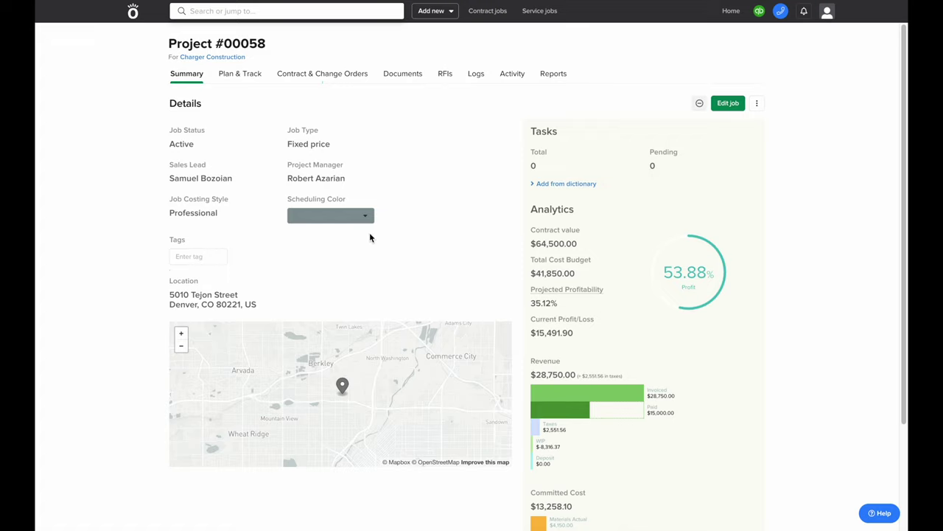
click(582, 183)
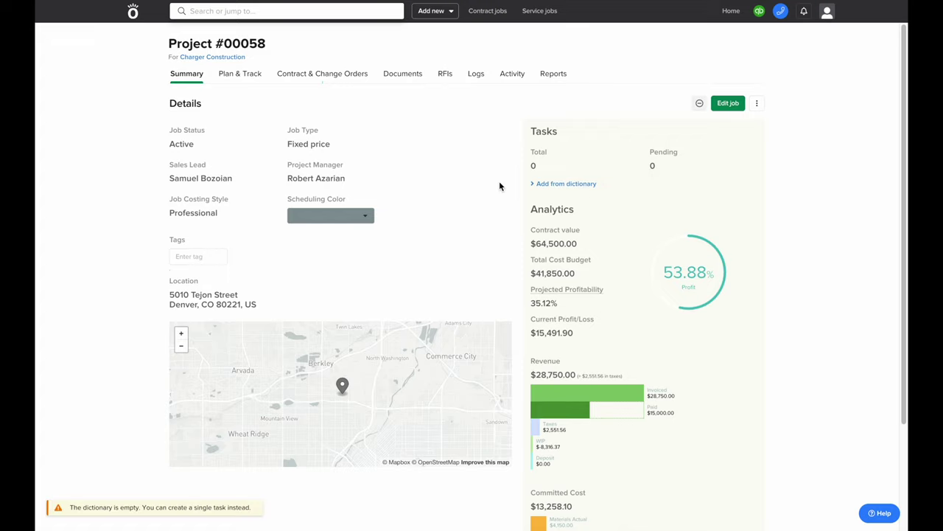
click(530, 168)
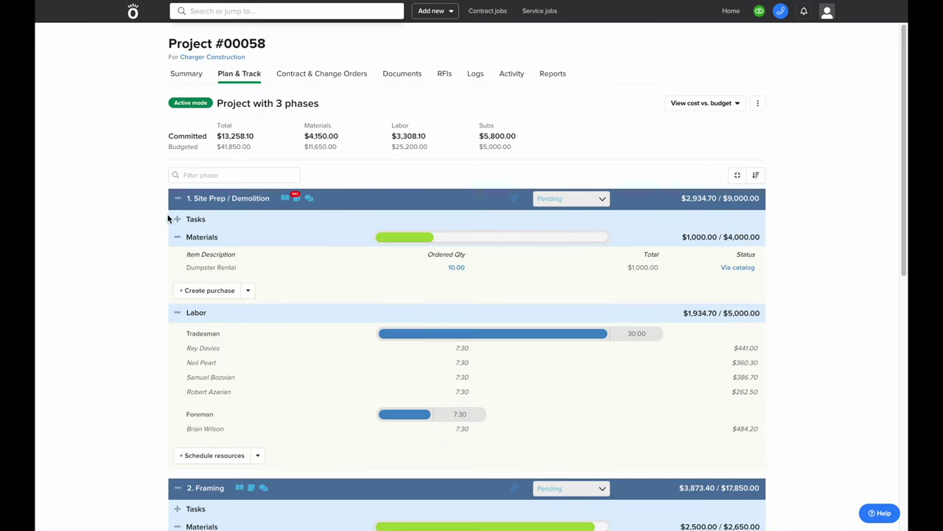
click(177, 219)
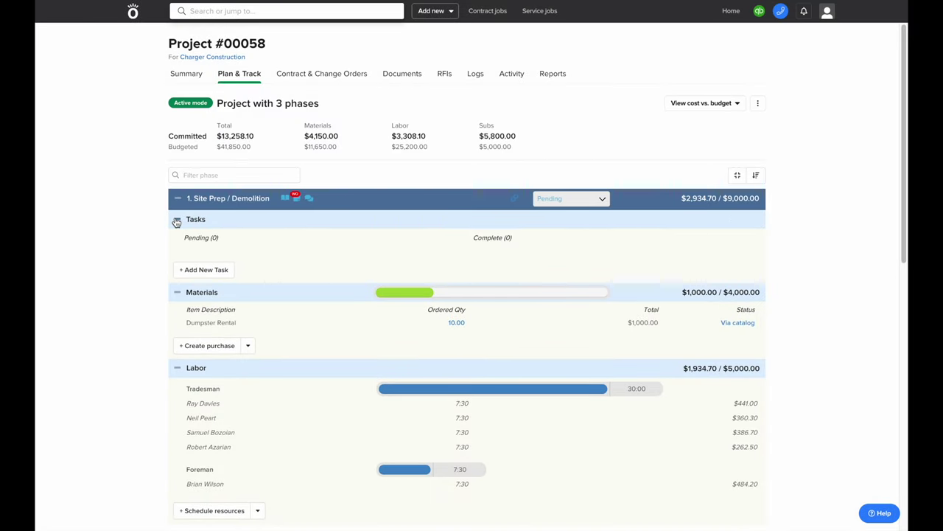
Add and save the task 'Order additional dumpster rental days' due 09/07/22
click(205, 271)
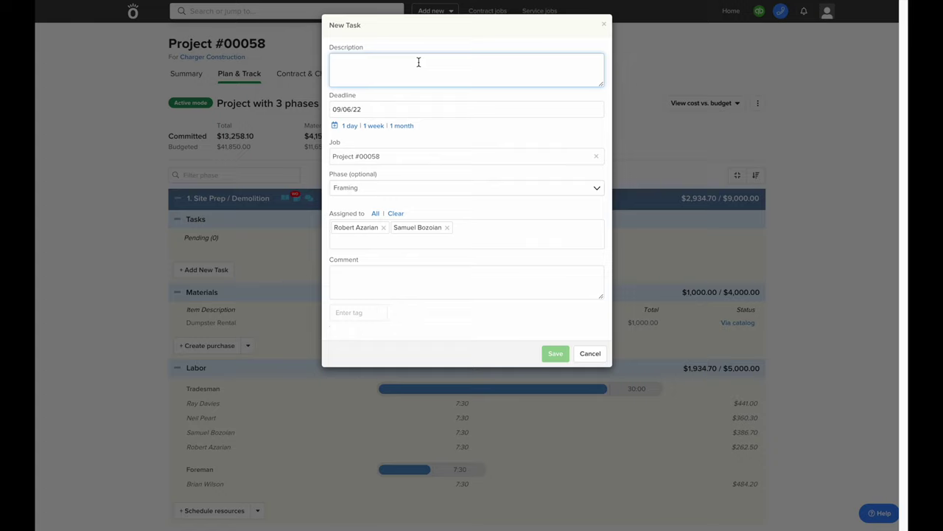
text(Order additional dumpster rental days)
click(349, 127)
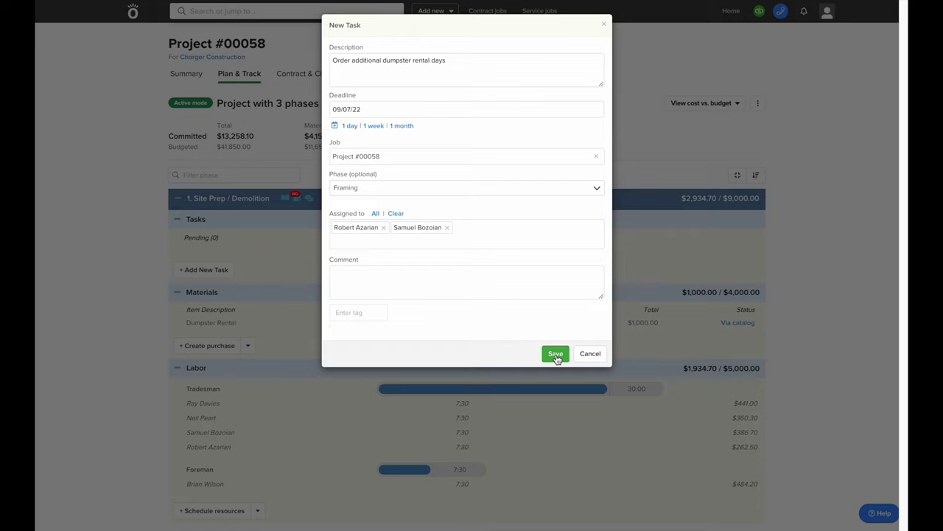
click(555, 354)
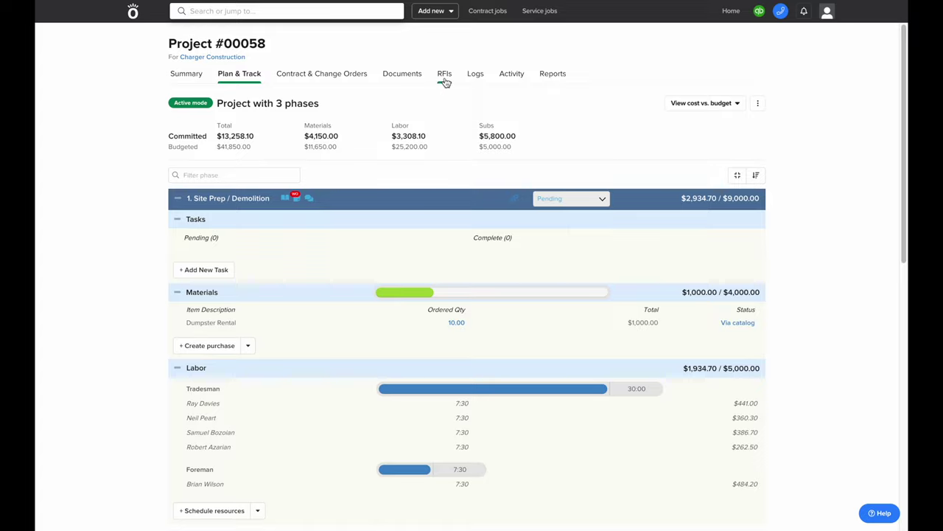
Start a new RFI for the project titled 'Exit Sign'
click(444, 77)
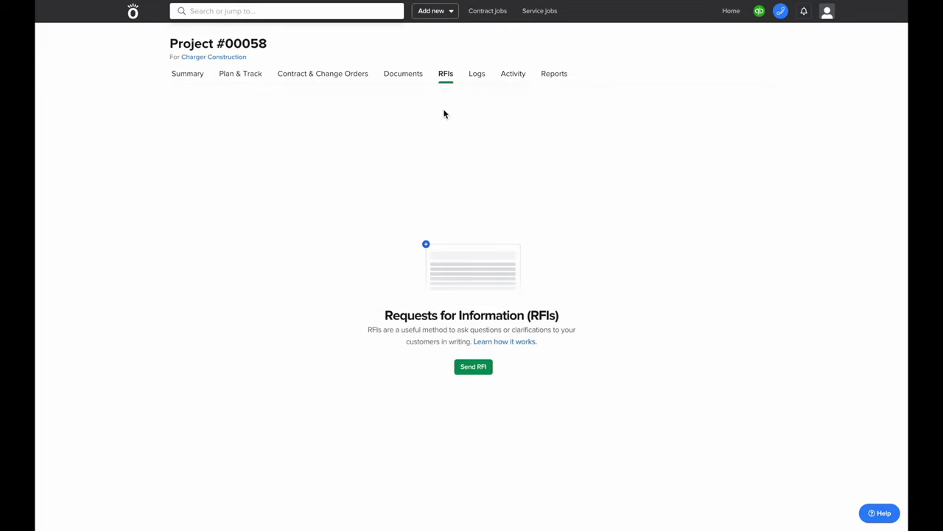
click(478, 367)
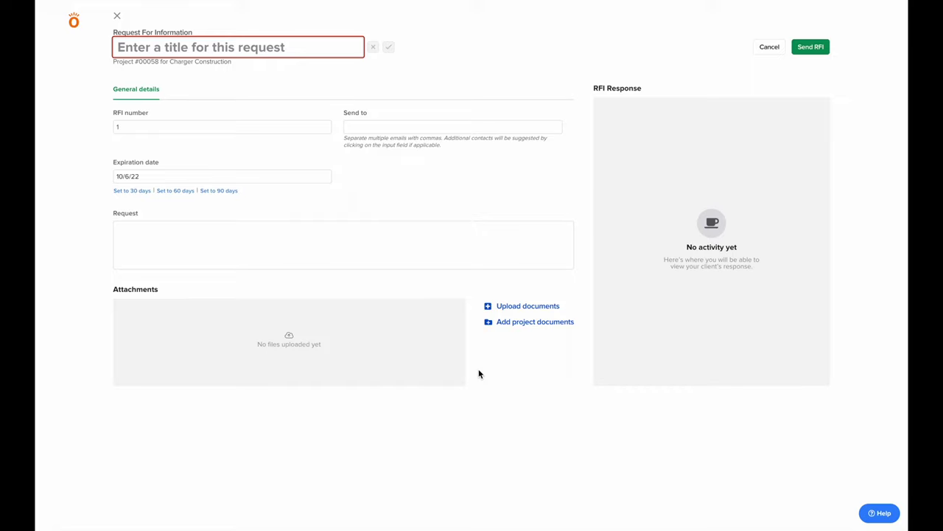
text(Exist)
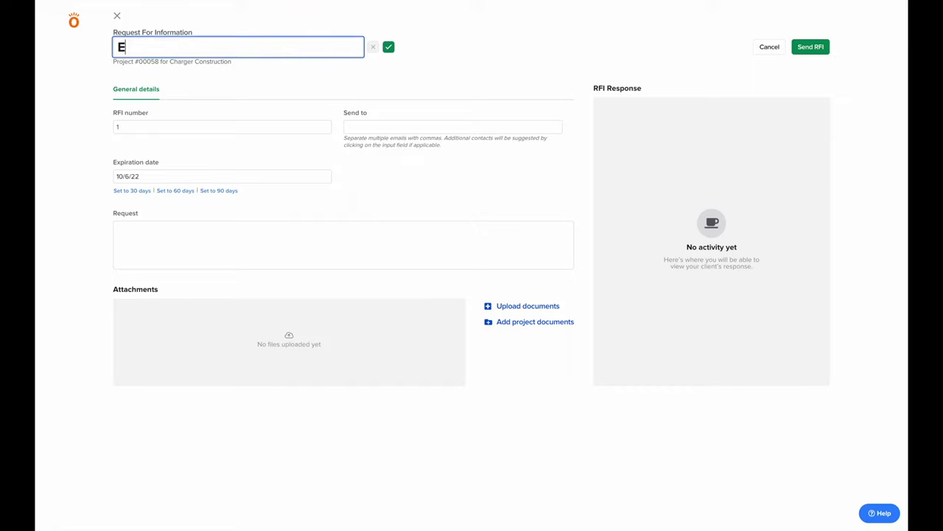
key(BackSpace)
key(BackSpace)
text(t Sigh)
Describe the hanging exit sign blocking the door swing, address it to the customer's contact, and send
click(366, 258)
text(hanging existsign is in the way of door swing. please review and)
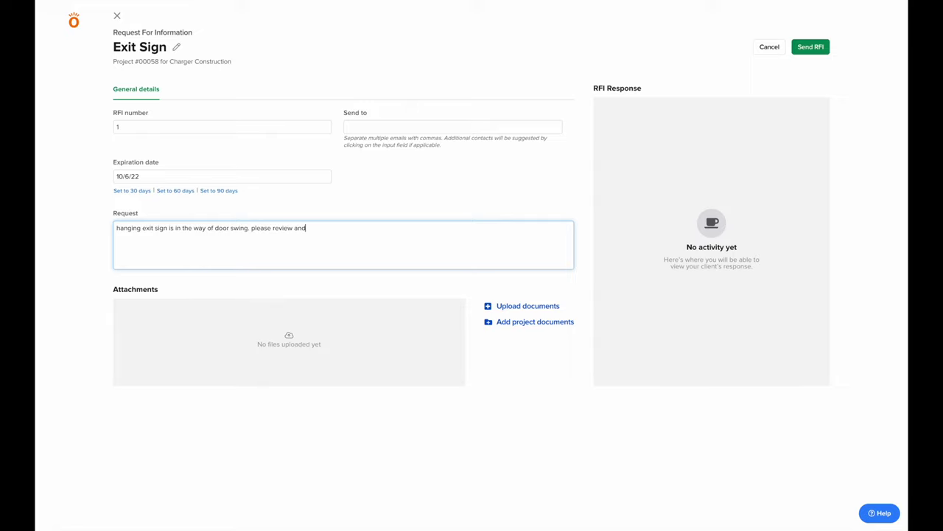
text( send feedback on how to fix)
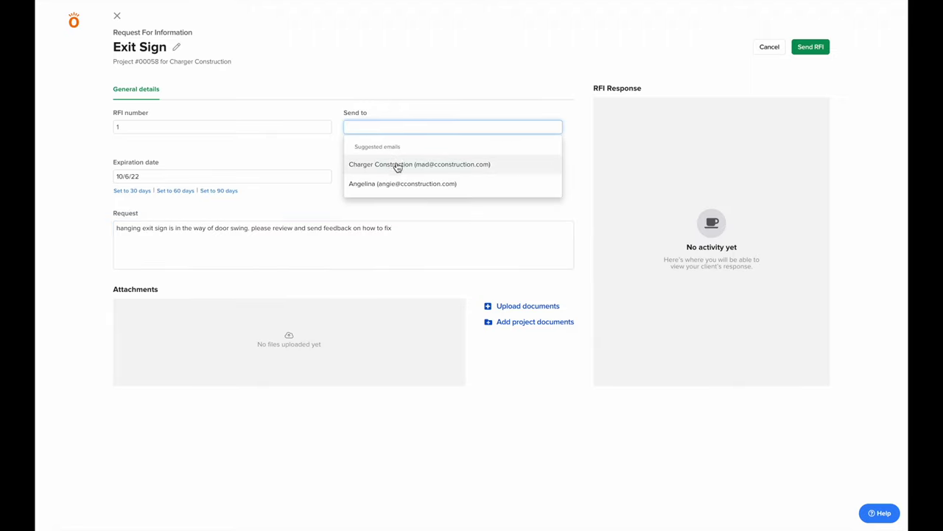
click(400, 185)
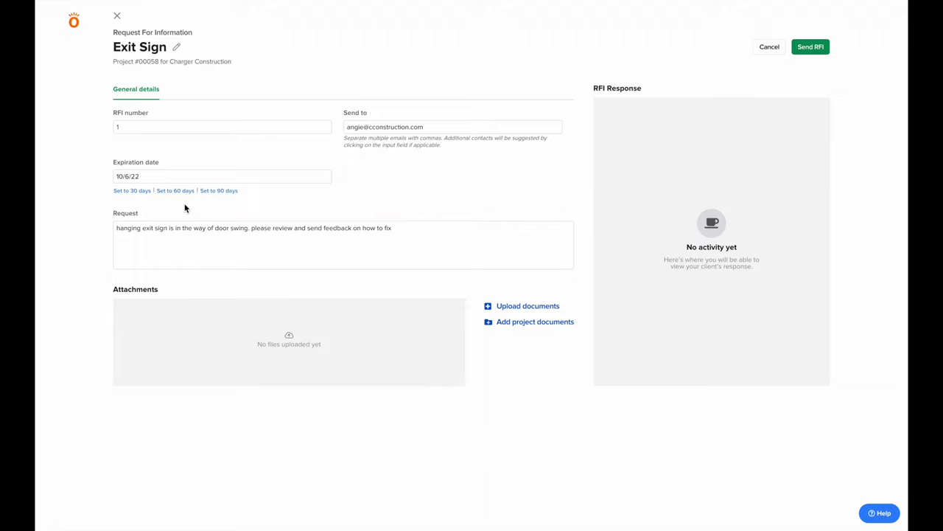
click(810, 48)
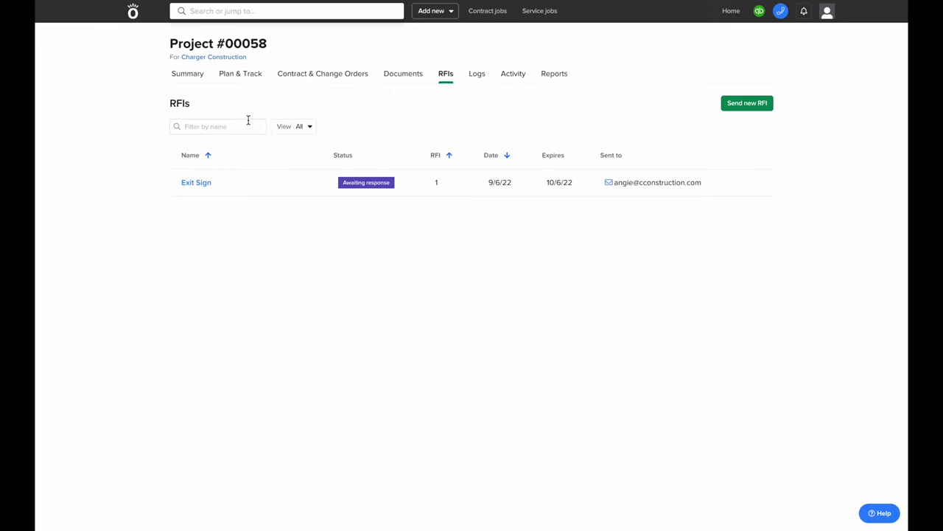
From the project Summary, create a customer portal for Project #00058
click(190, 77)
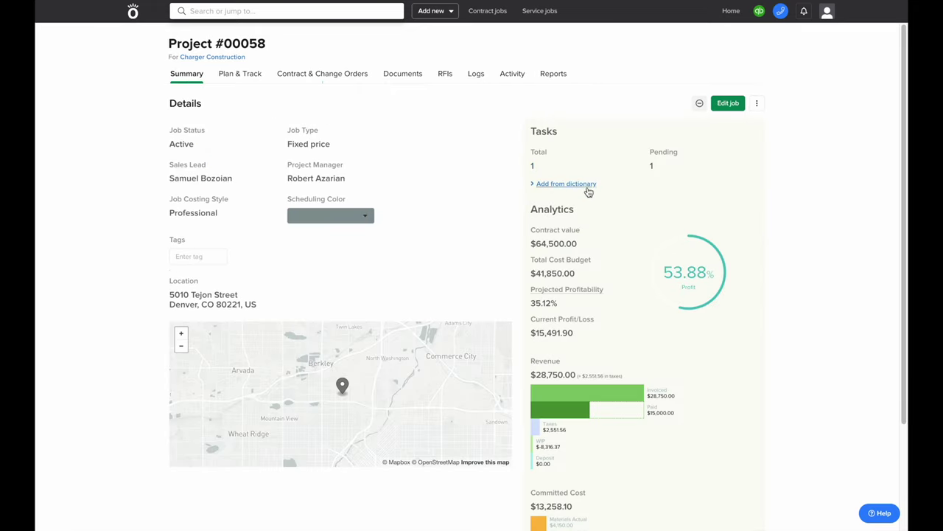
scroll(592, 312, down, 1)
scroll(592, 311, down, 1)
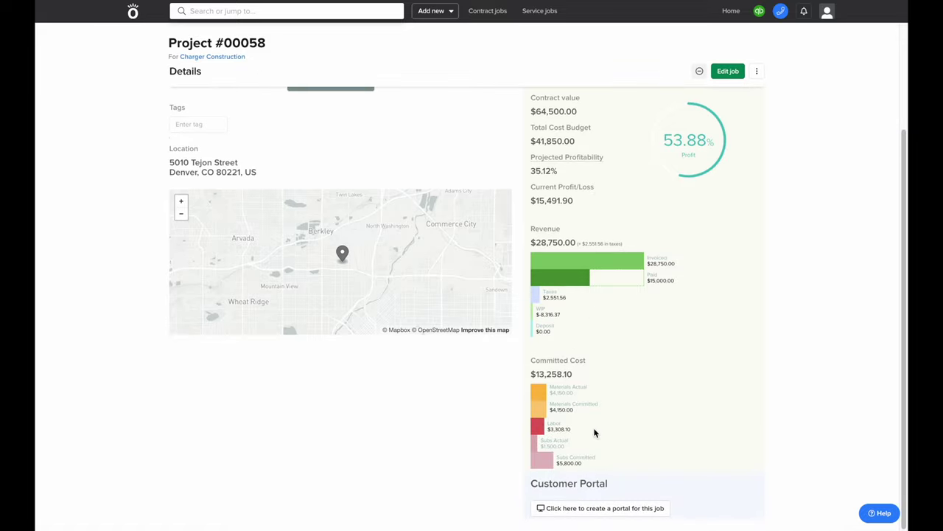
click(611, 507)
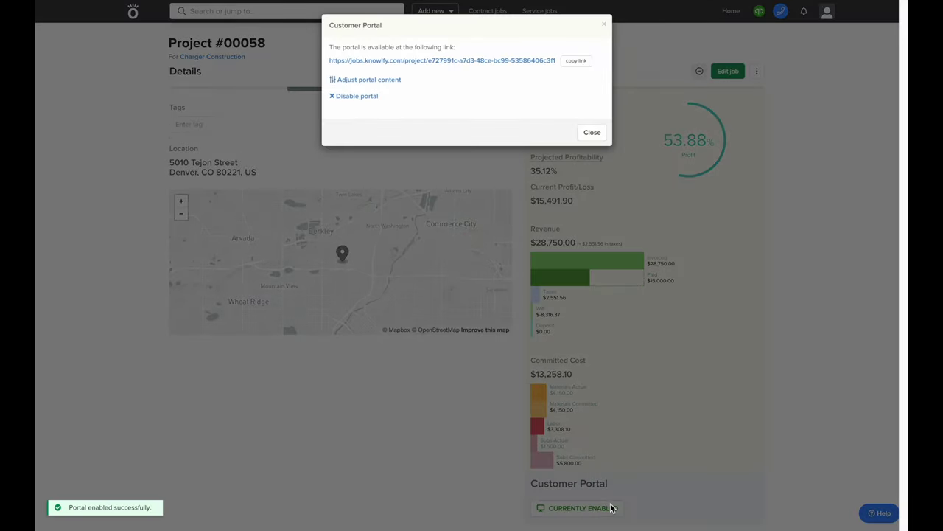
Share Proposal, Progress, Invoices, Documents and Logs in the portal, save, and open the preview
click(389, 81)
click(334, 87)
click(334, 101)
click(334, 116)
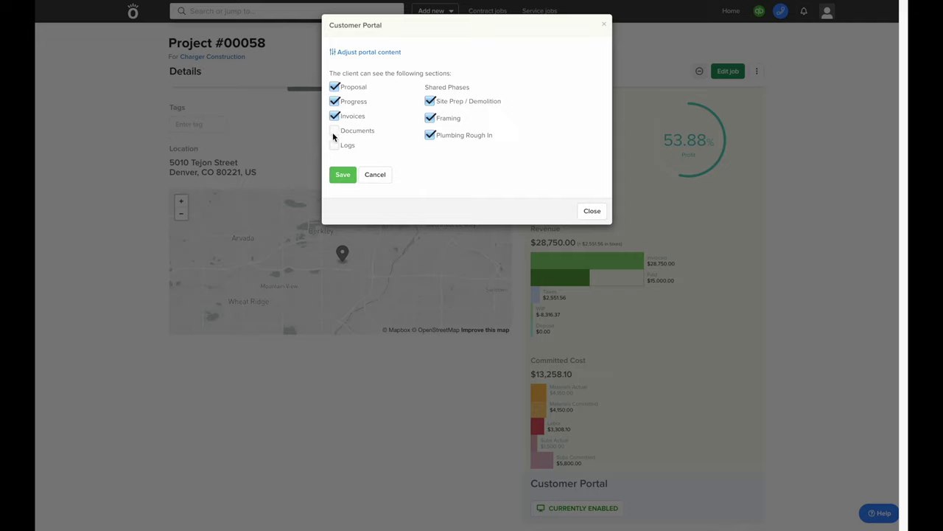
click(334, 131)
click(334, 145)
click(336, 179)
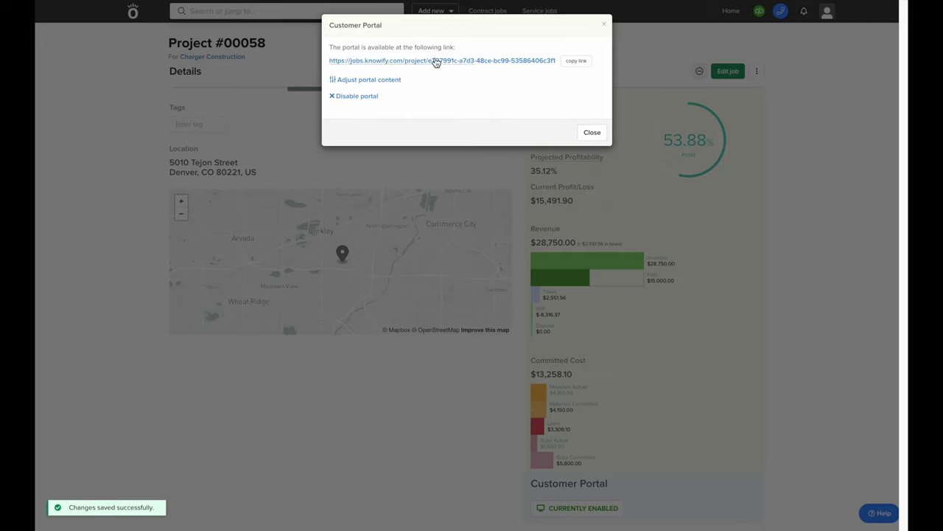
click(435, 61)
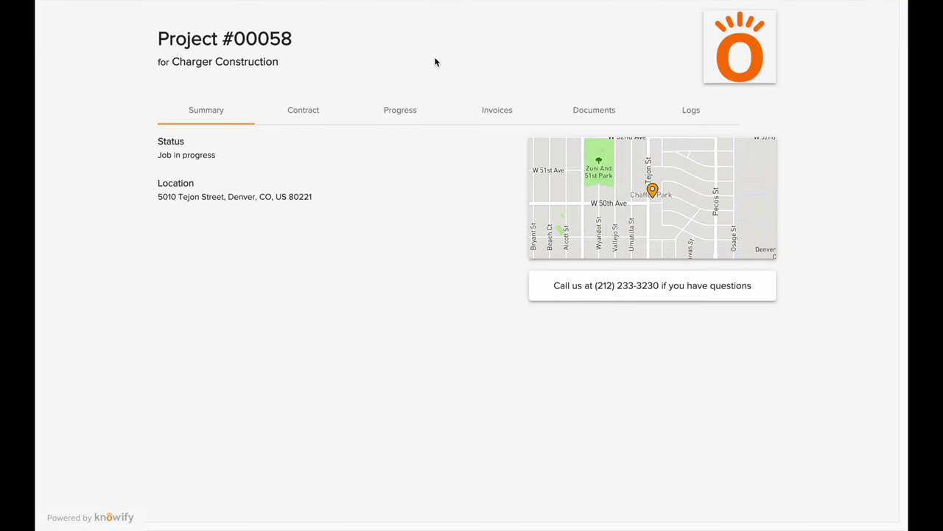
Check the Contract tab, then the Invoices tab, in the customer portal
click(299, 120)
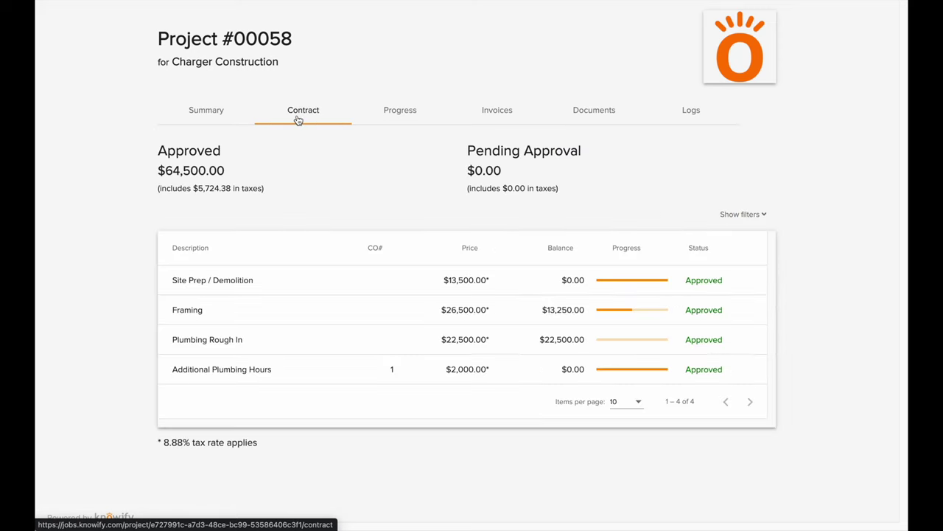
click(516, 122)
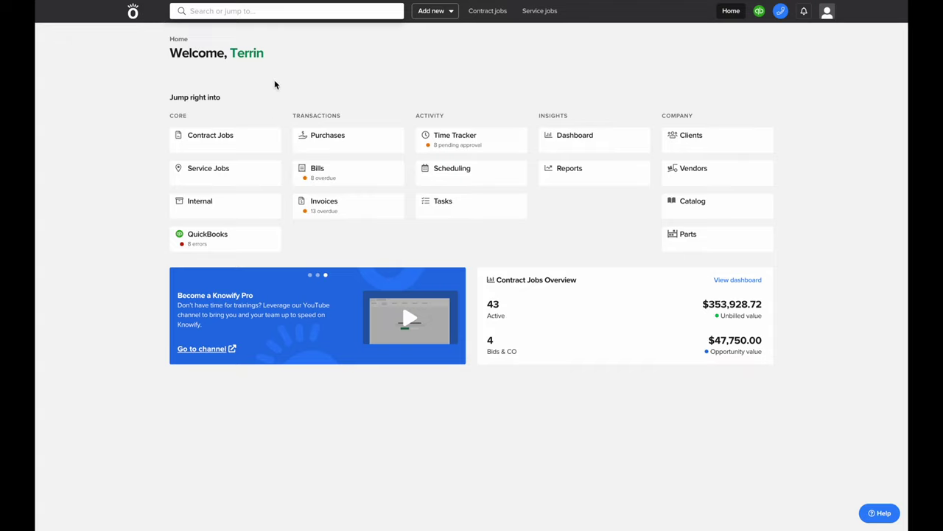
From the Help knowledge base, bring up the Contact us support form
click(878, 518)
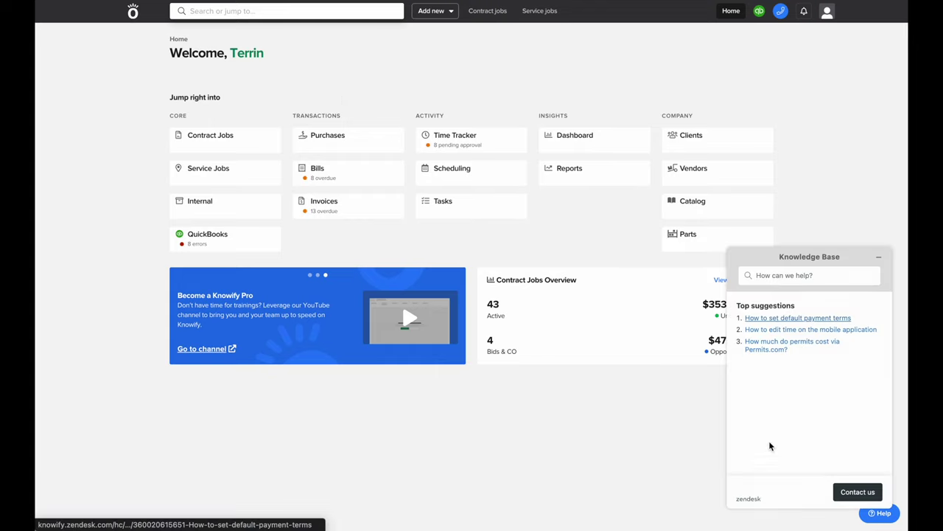
click(838, 275)
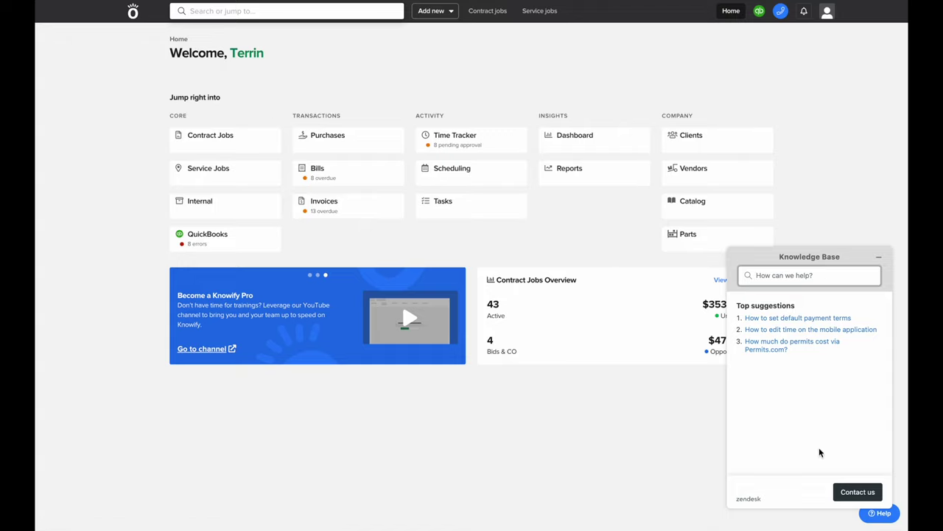
click(864, 499)
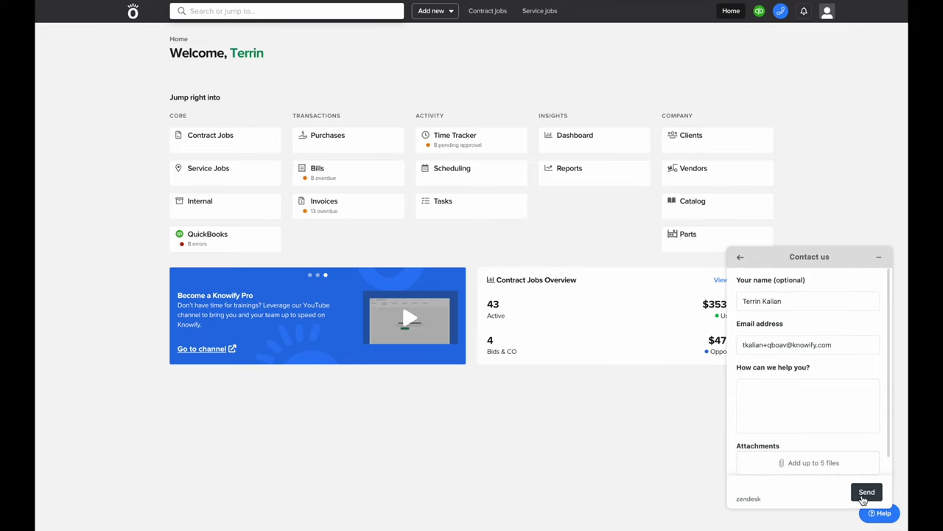
scroll(789, 347, down, 1)
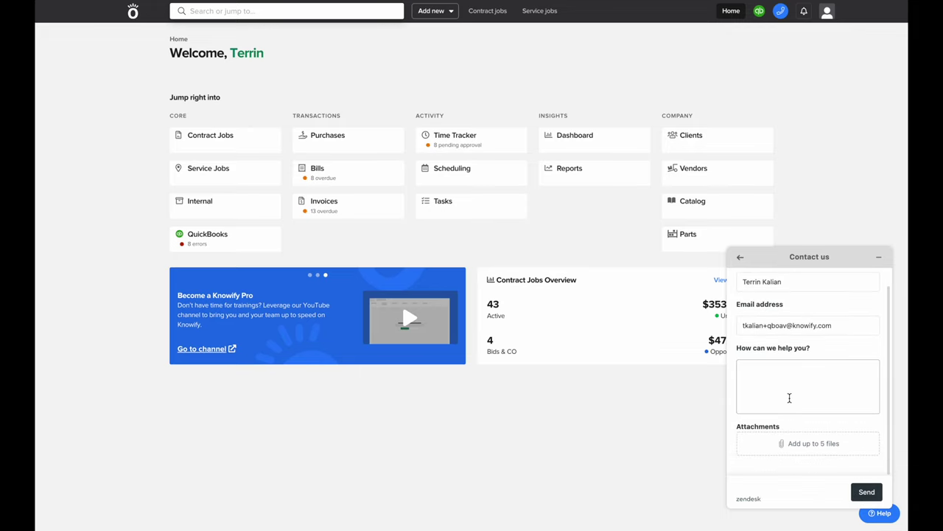
scroll(789, 390, up, 1)
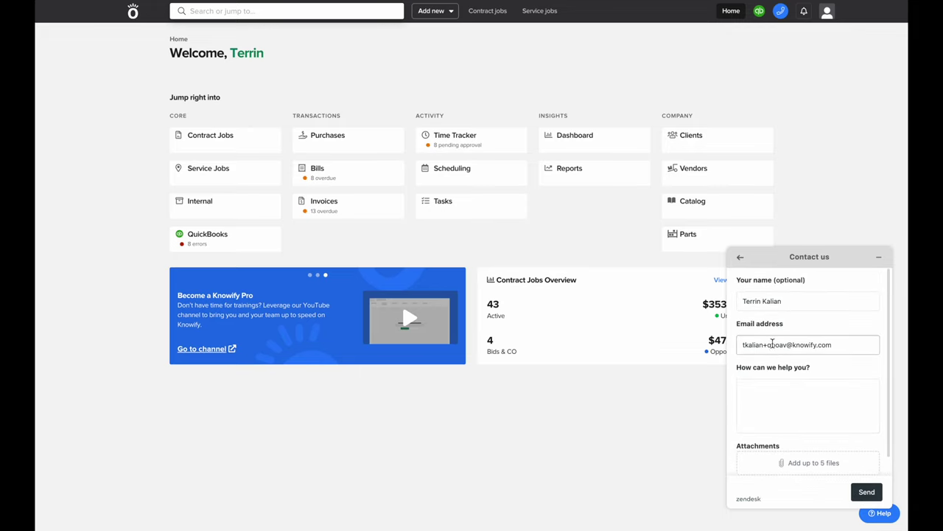